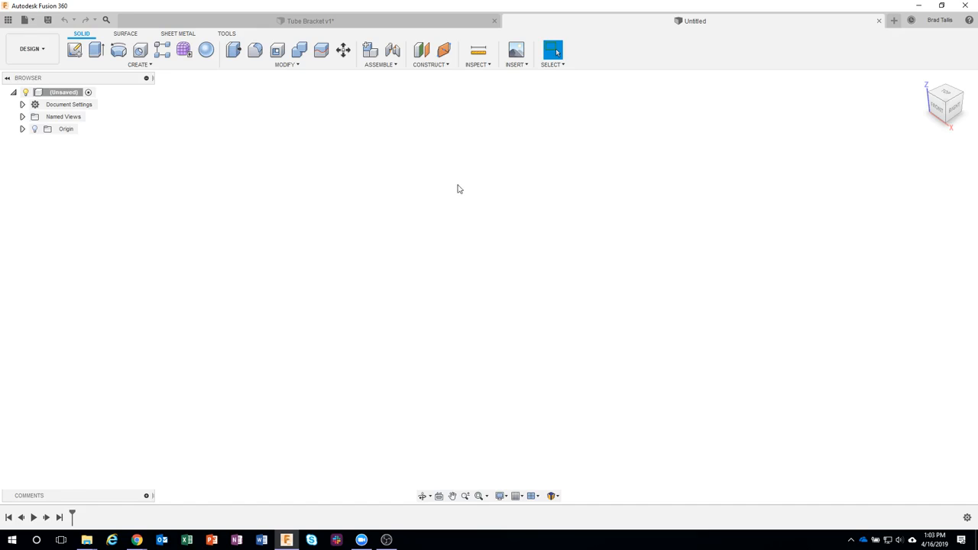
- Add a user parameter named pipe_dia with unit in and expression 3
click(23, 104)
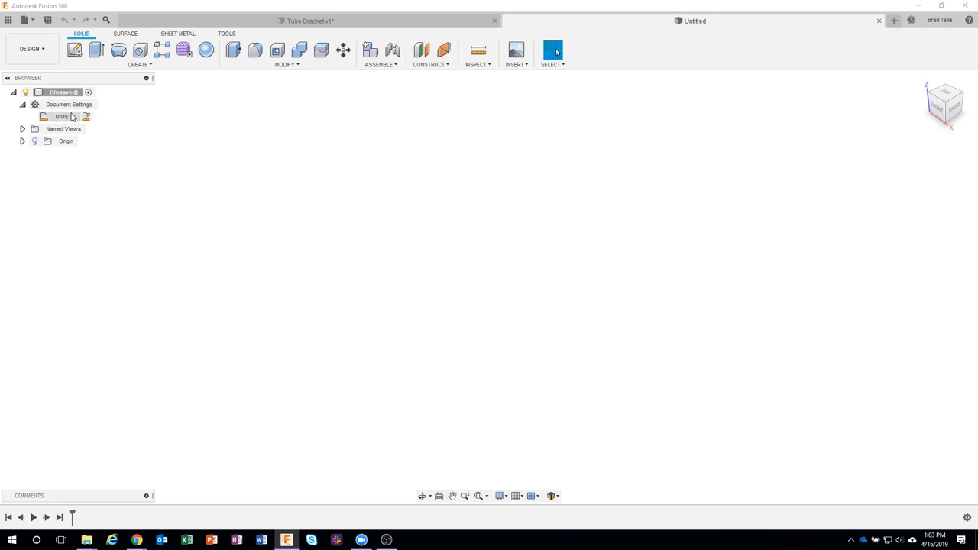
click(255, 67)
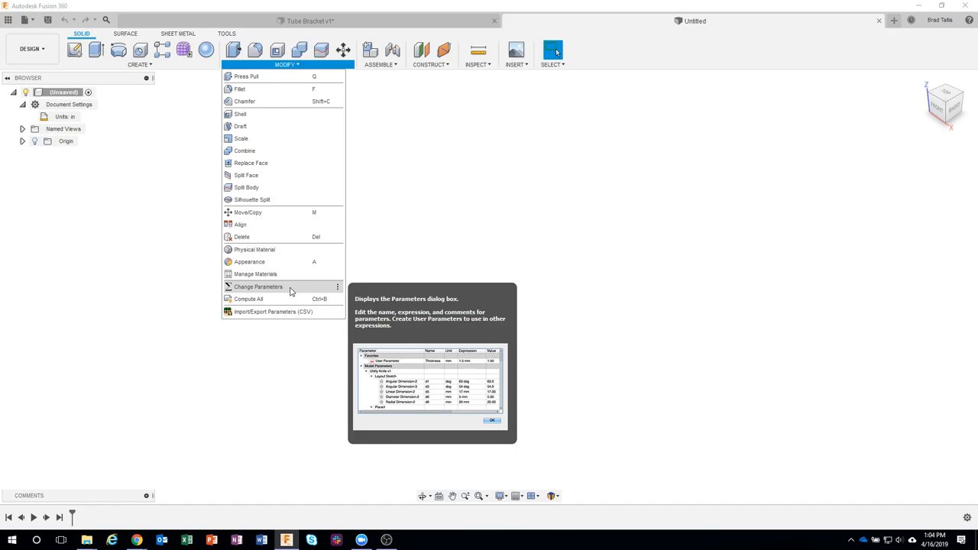
click(291, 288)
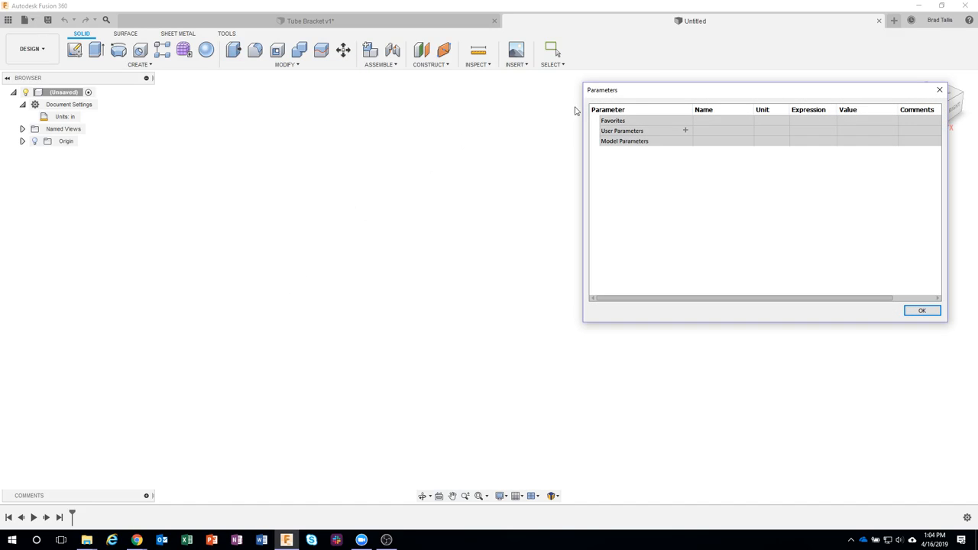
drag(693, 93, 462, 118)
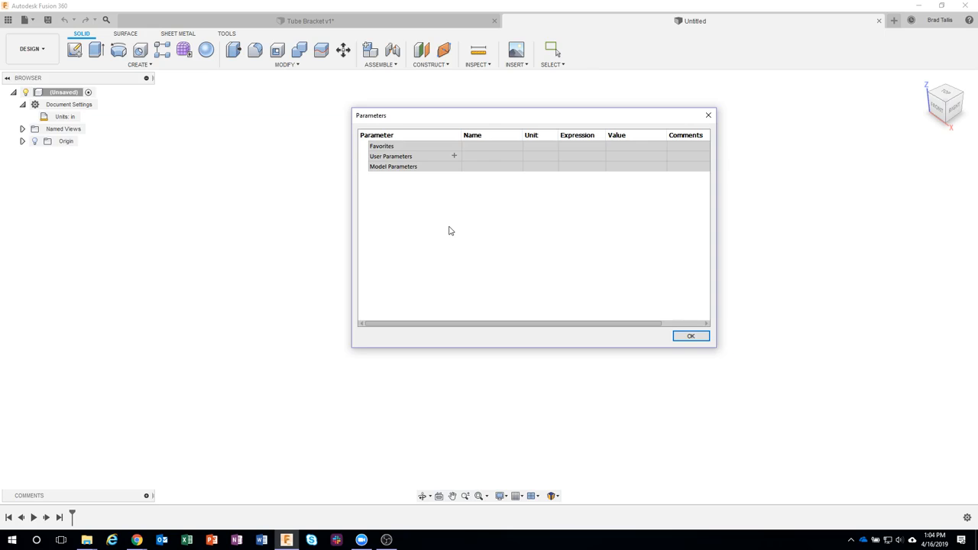
click(456, 157)
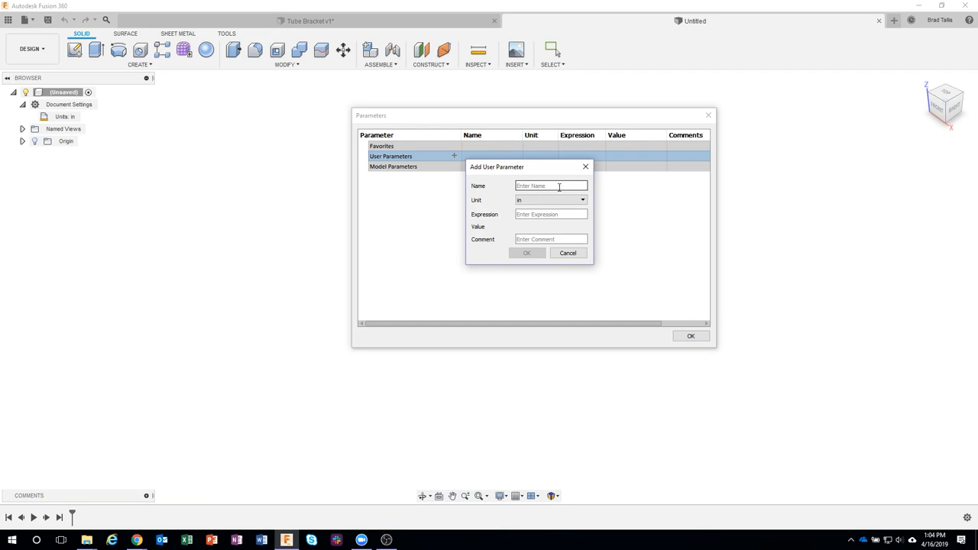
text(pipe_dia)
click(555, 202)
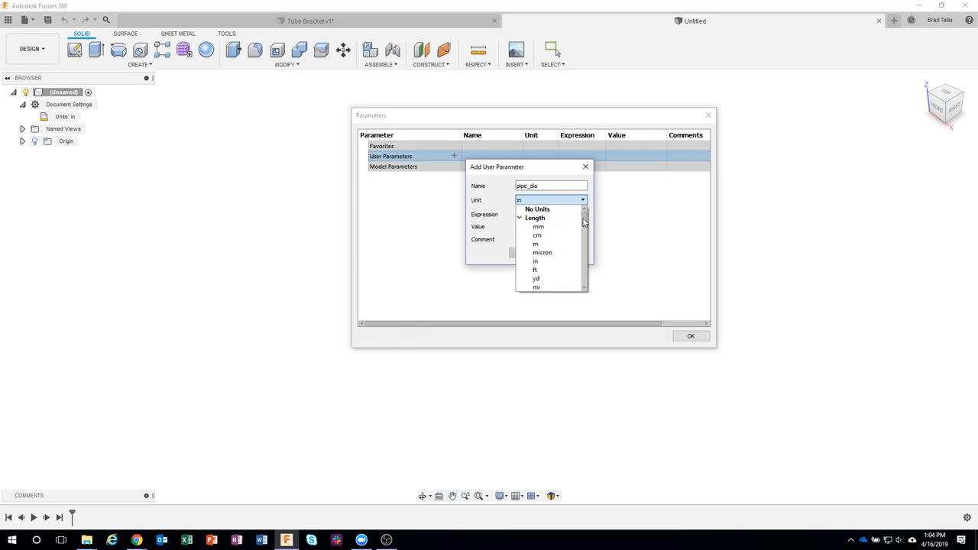
drag(587, 222, 587, 249)
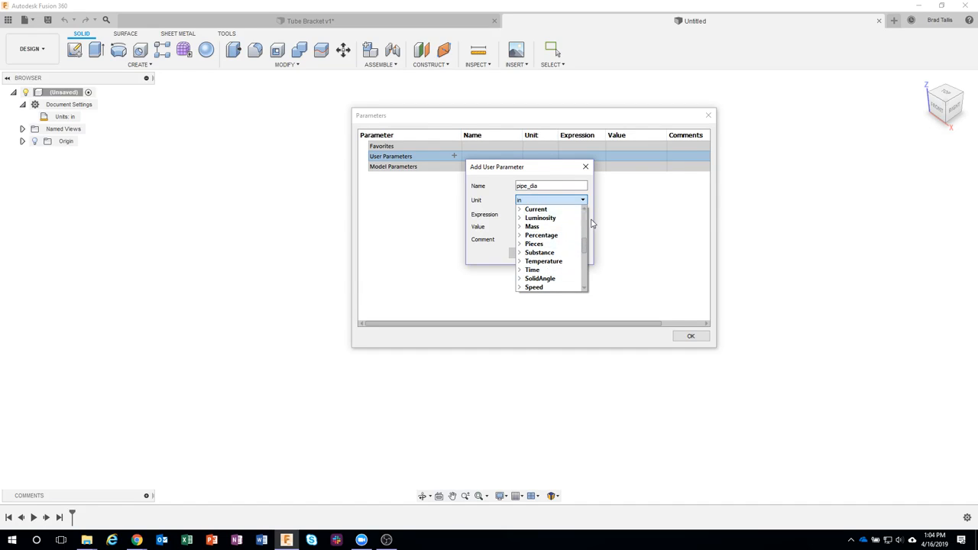
drag(586, 253, 590, 220)
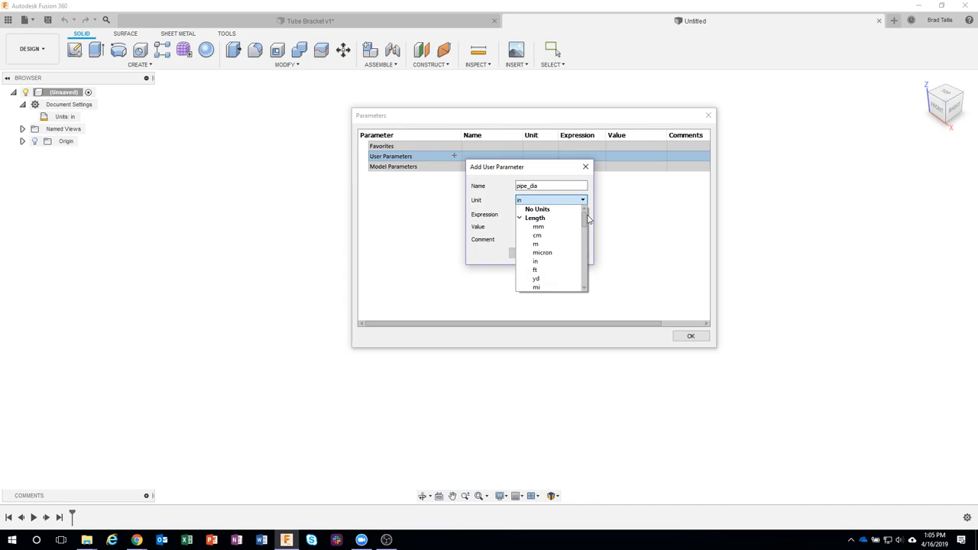
click(593, 198)
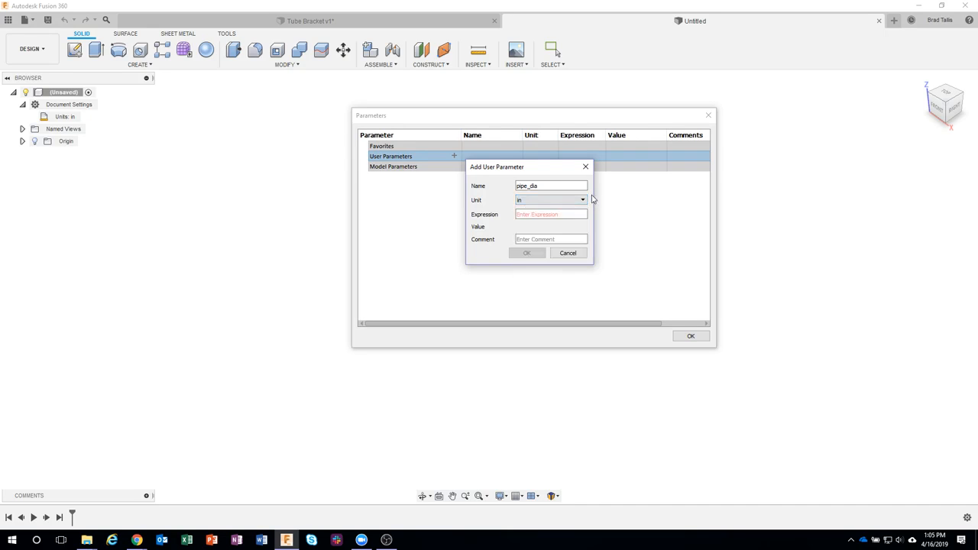
click(536, 215)
text(3)
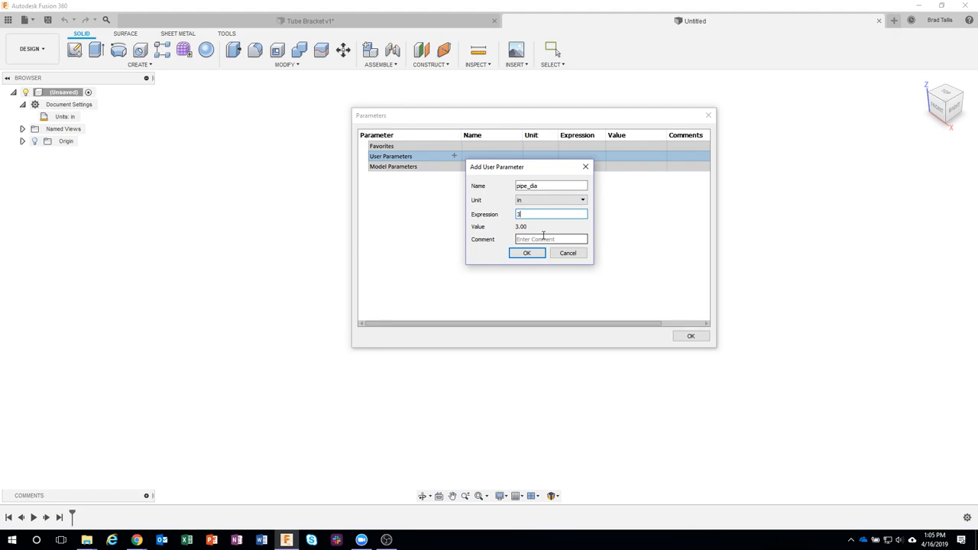
click(526, 253)
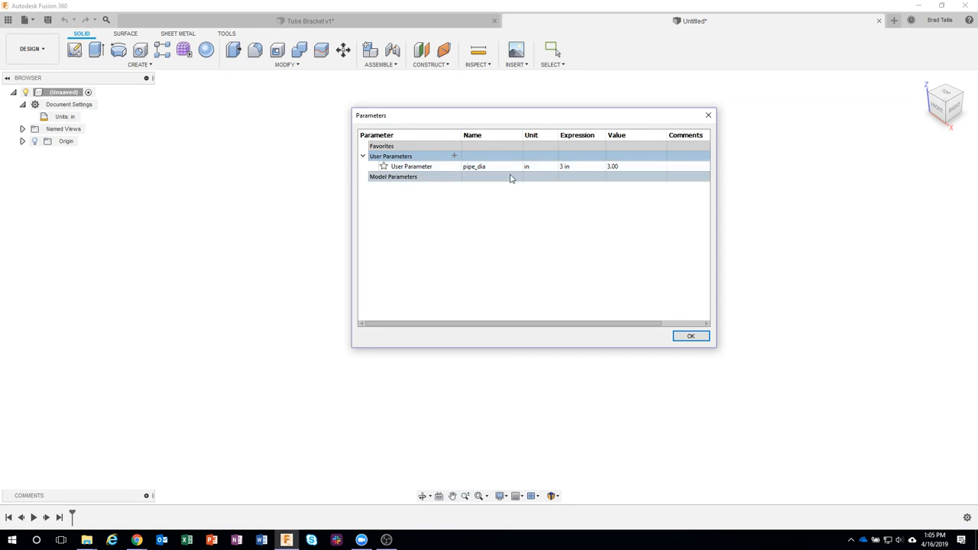
click(690, 338)
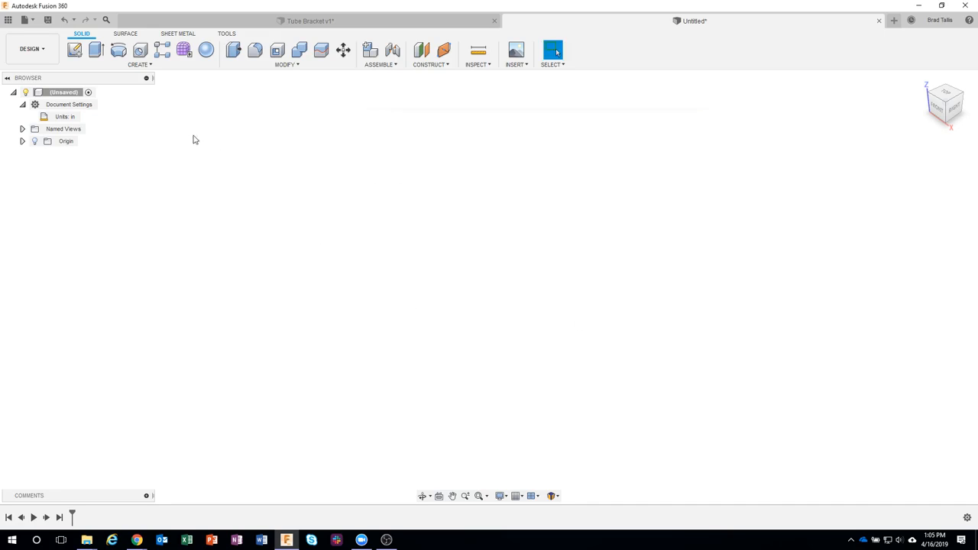
- Start a sketch on the horizontal XY plane and draw a circle centred on the origin with its diameter set to pipe_dia
click(140, 65)
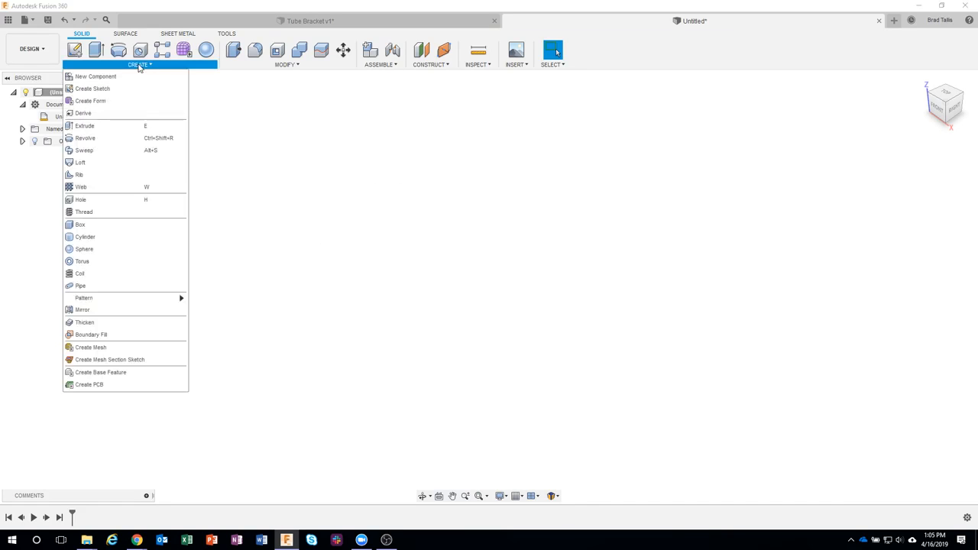
click(113, 91)
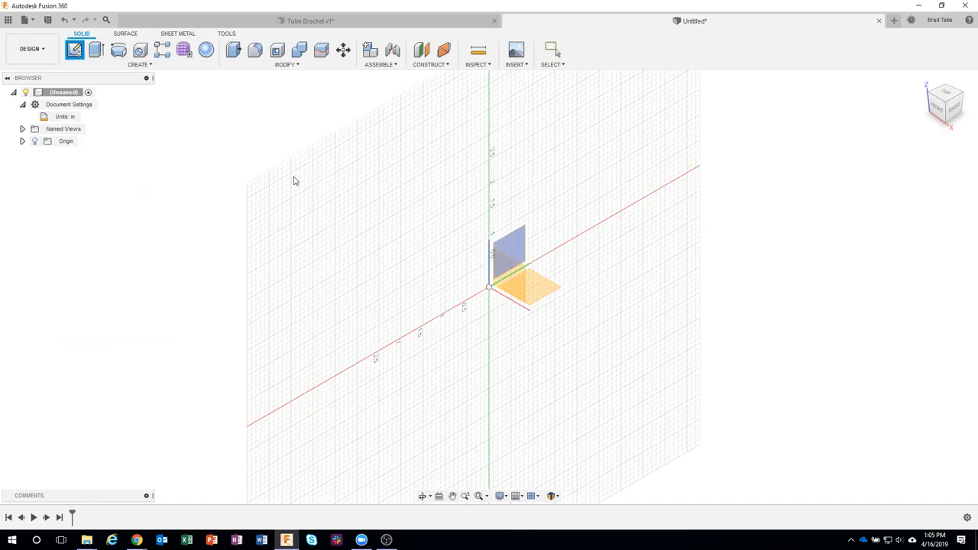
click(545, 289)
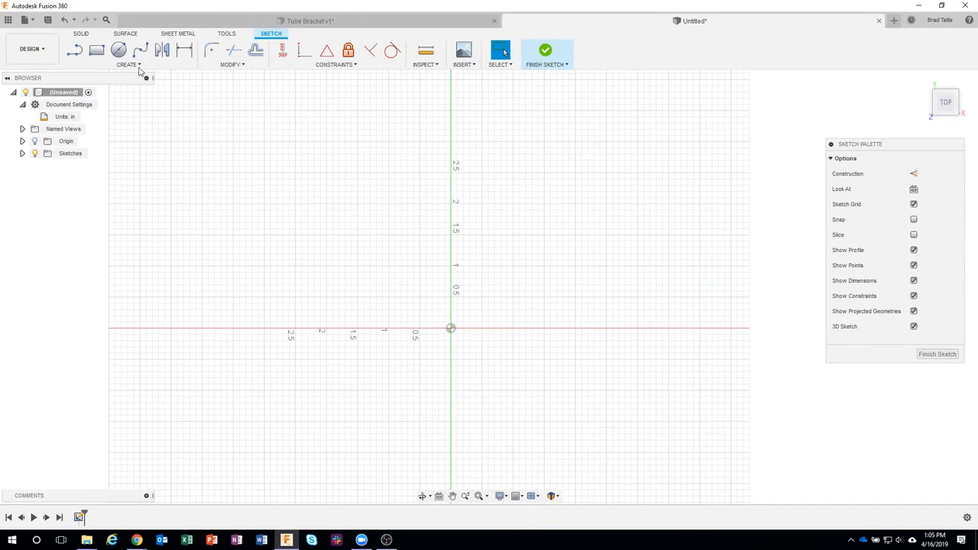
click(119, 50)
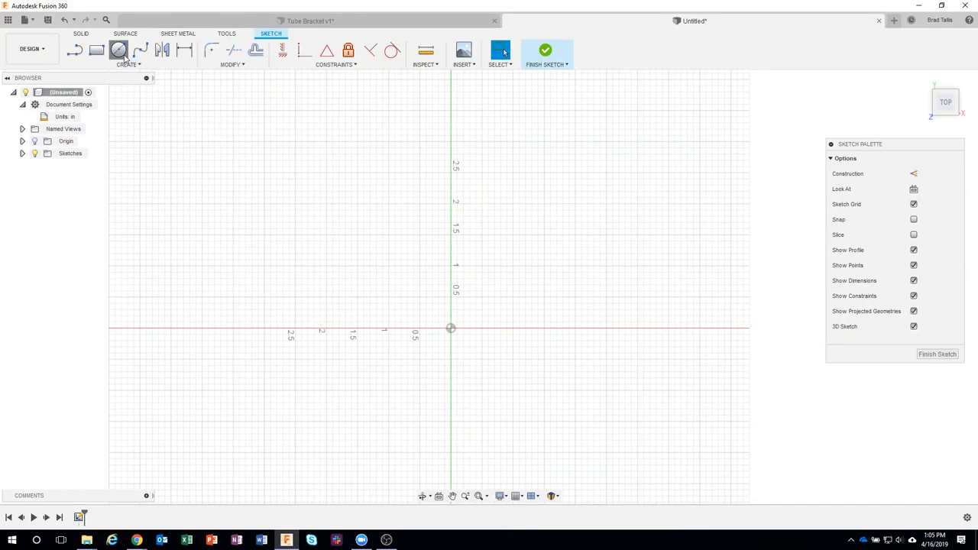
click(451, 329)
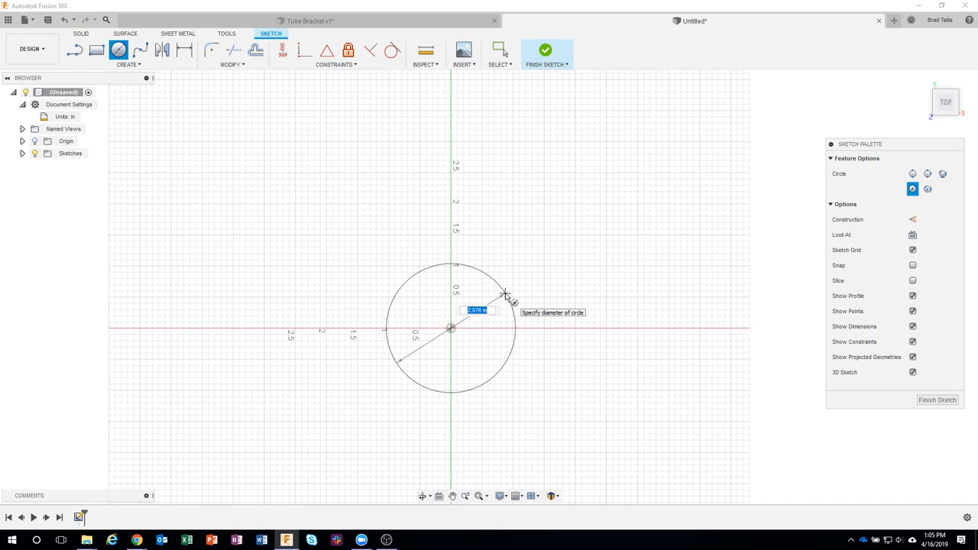
text(p)
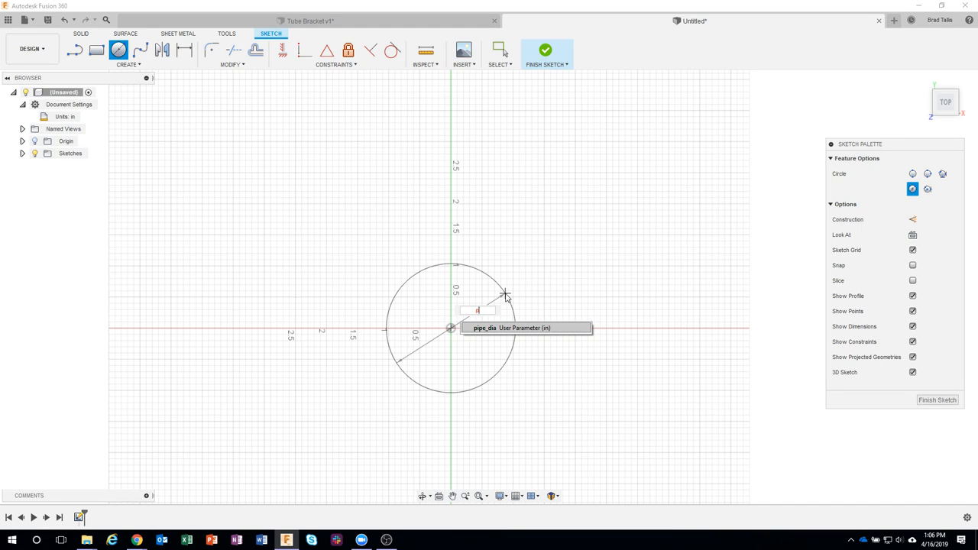
key(Tab)
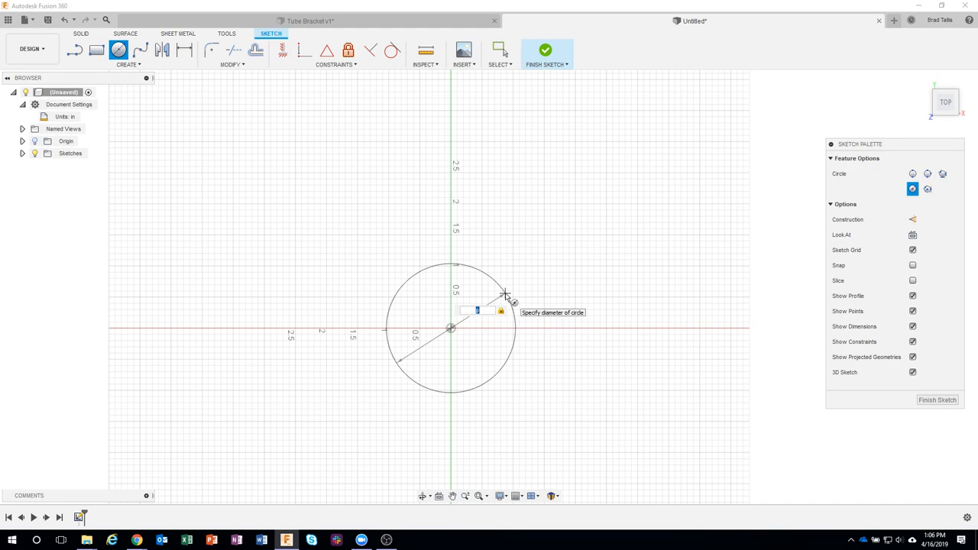
text(p)
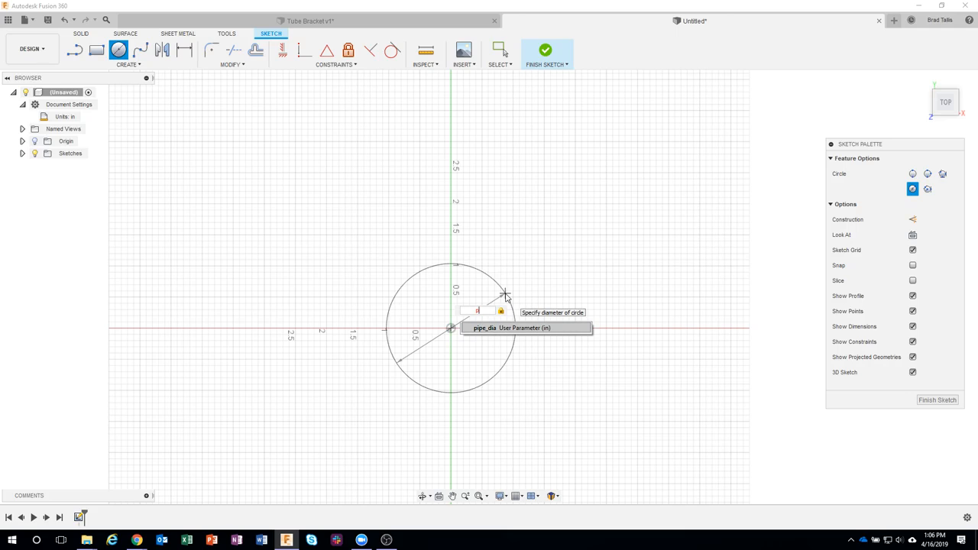
key(Return)
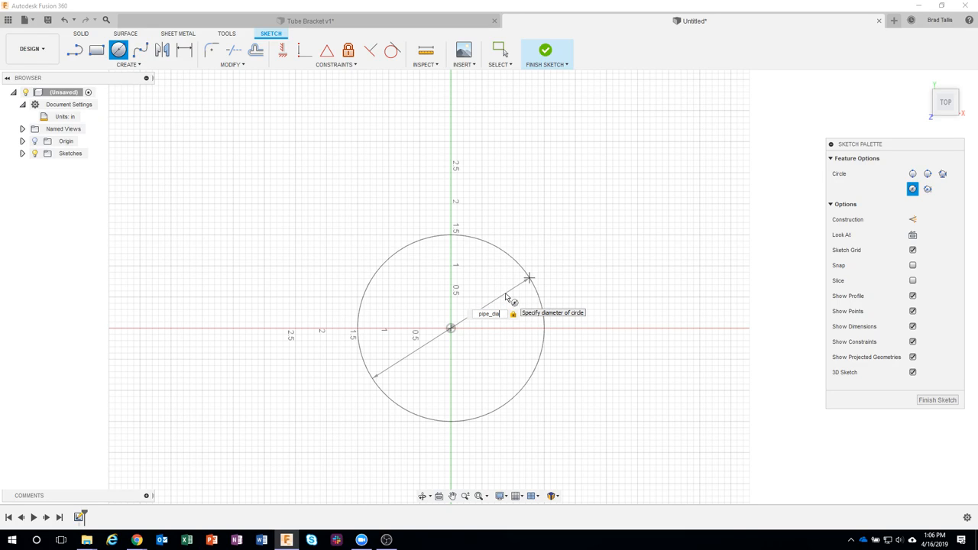
key(Return)
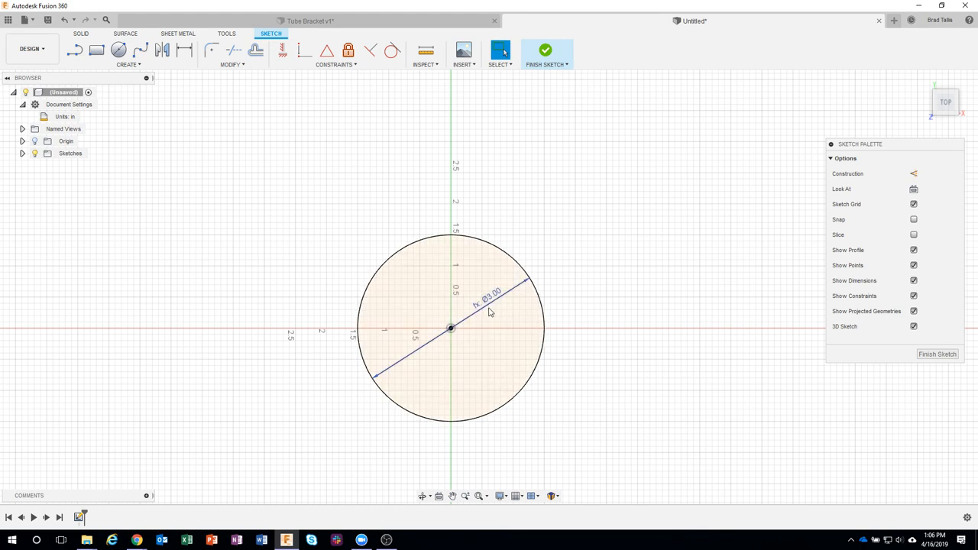
- Set the expression of the user parameter pipe_dia to 4 in
middle_drag(564, 255, 360, 262)
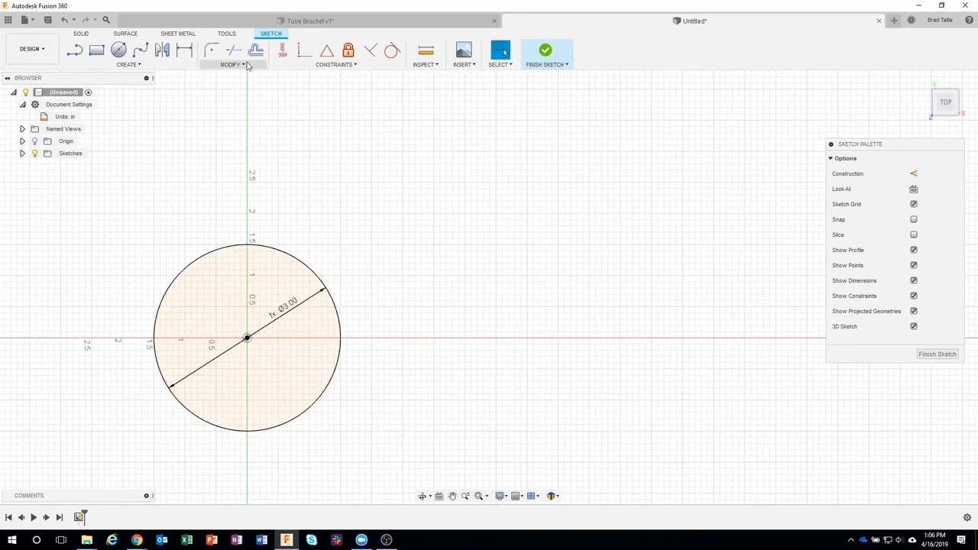
key(s)
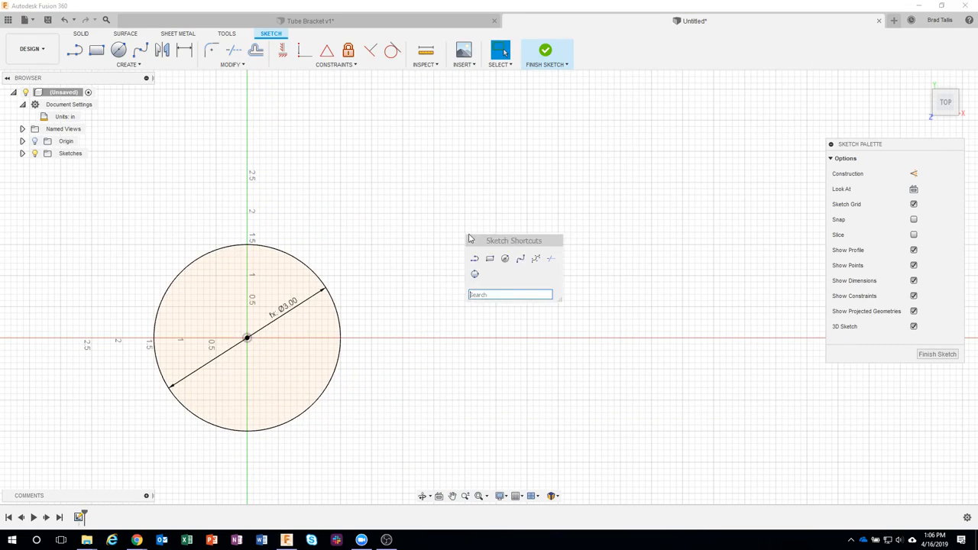
text(pa)
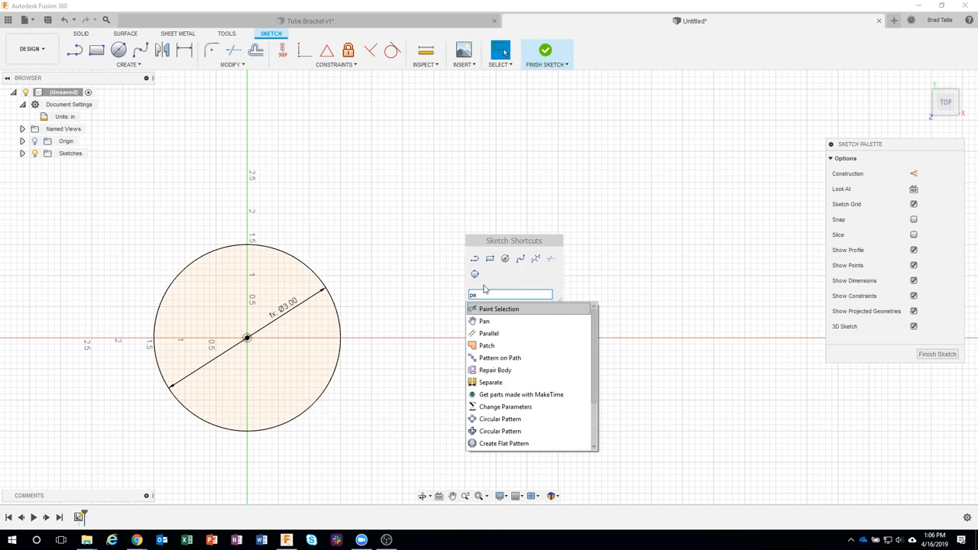
click(522, 407)
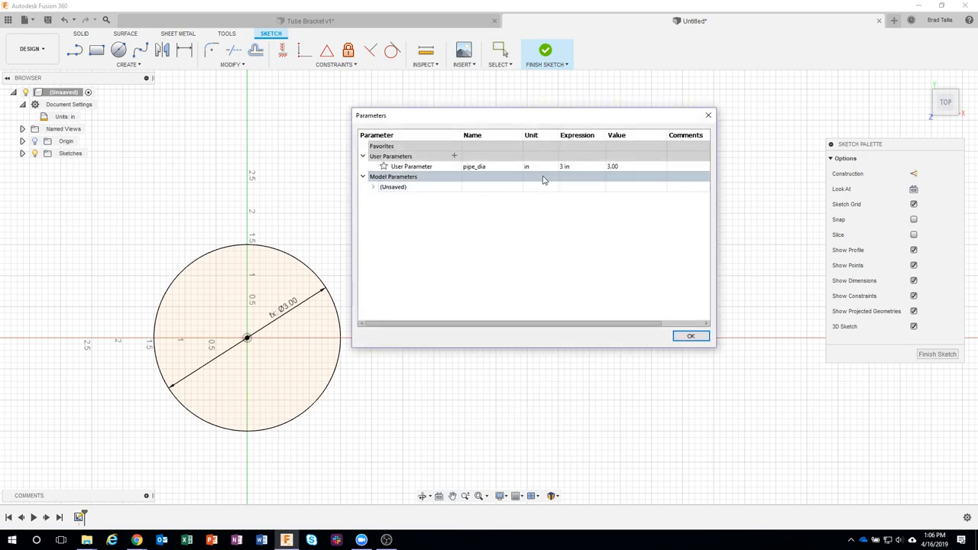
click(623, 169)
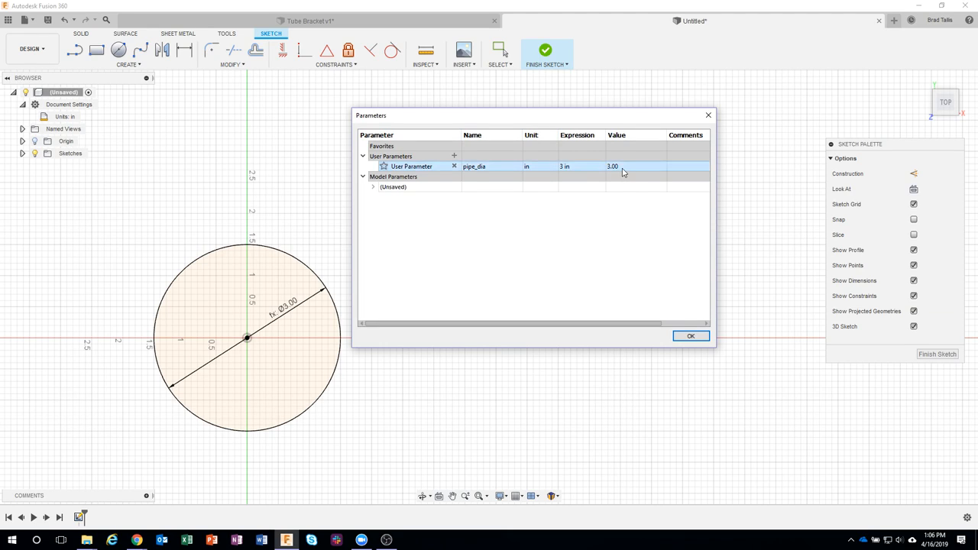
click(595, 167)
text(4)
key(Return)
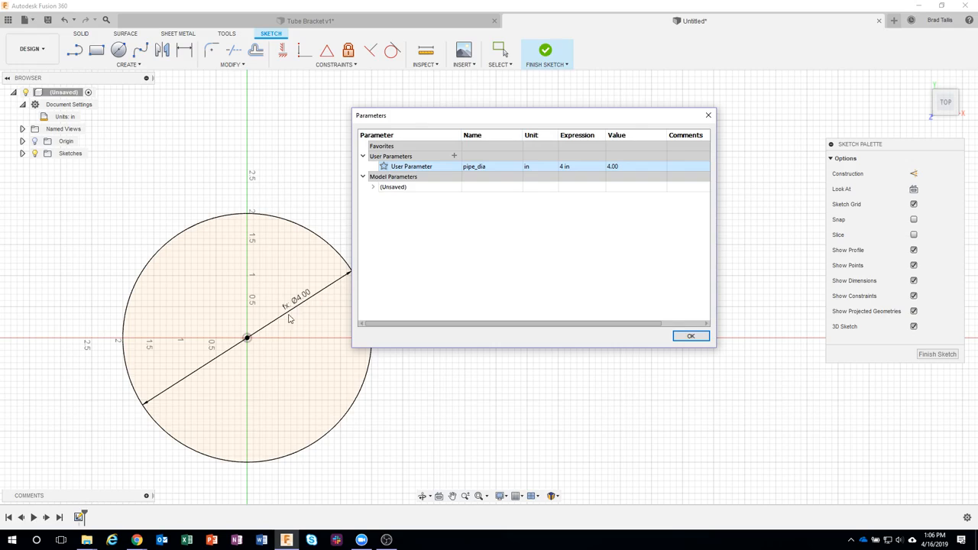
- Set the pipe_dia parameter back to 3 in and finish the circle sketch
click(576, 167)
text(3)
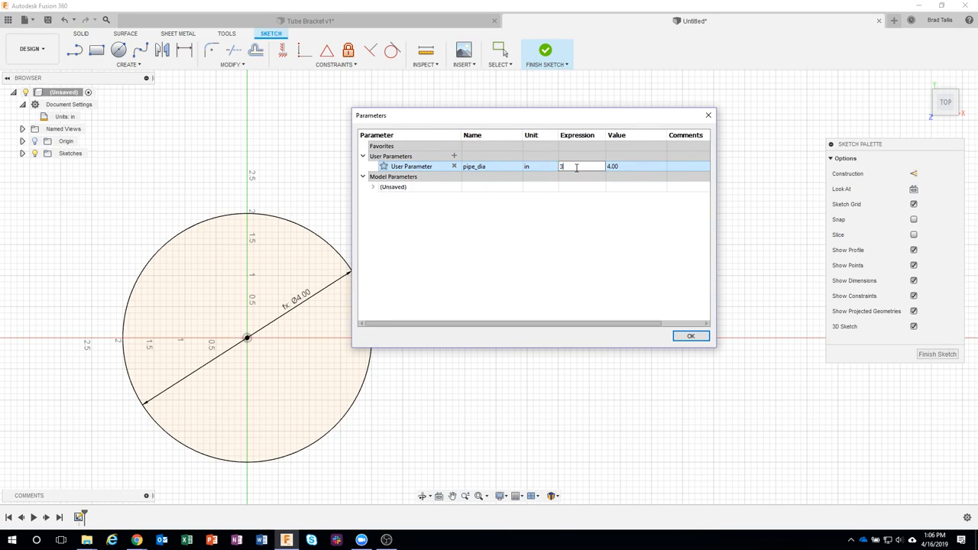
key(Return)
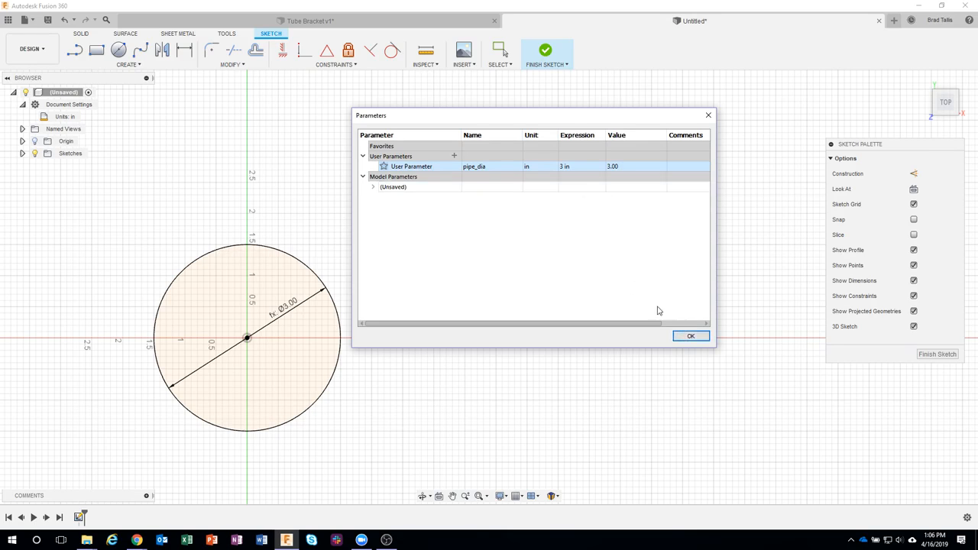
click(689, 337)
click(547, 50)
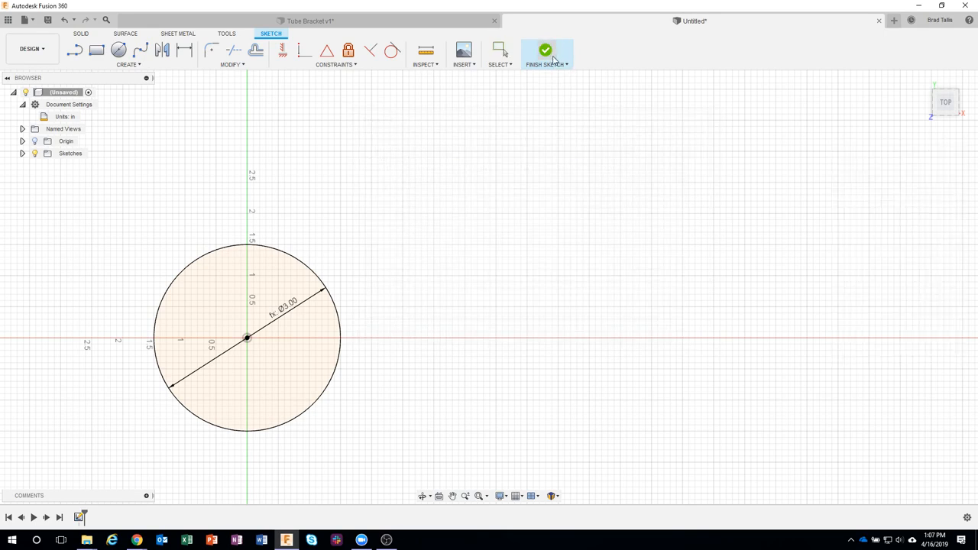
right_click(313, 308)
click(304, 358)
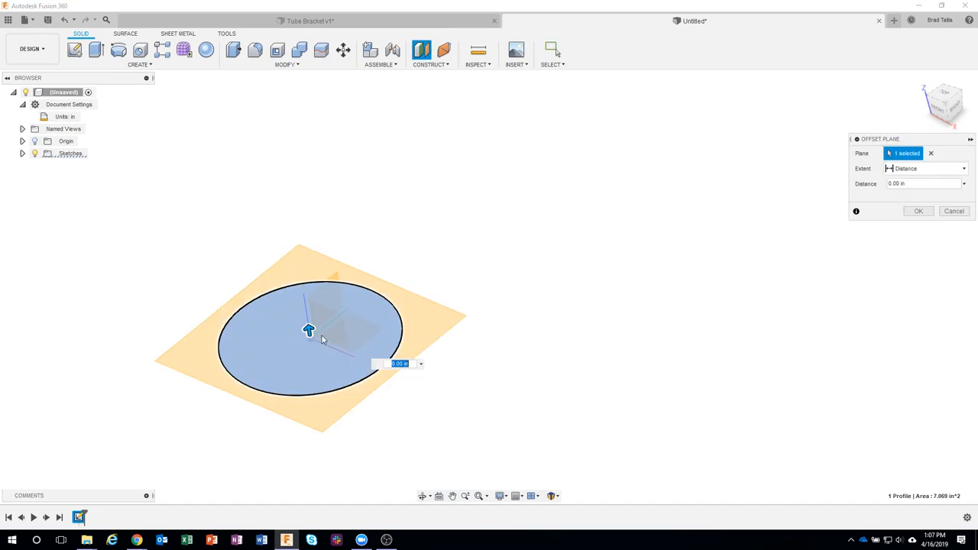
key(Escape)
- Extrude the circle profile upward about 2.609 in as a new body and set the direction to Symmetric
click(350, 306)
right_click(350, 308)
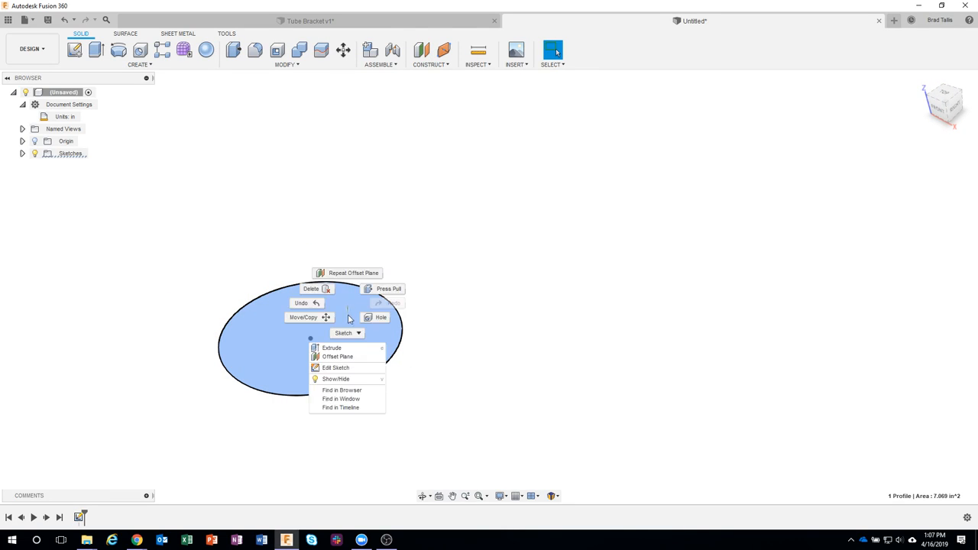
click(343, 348)
key(e)
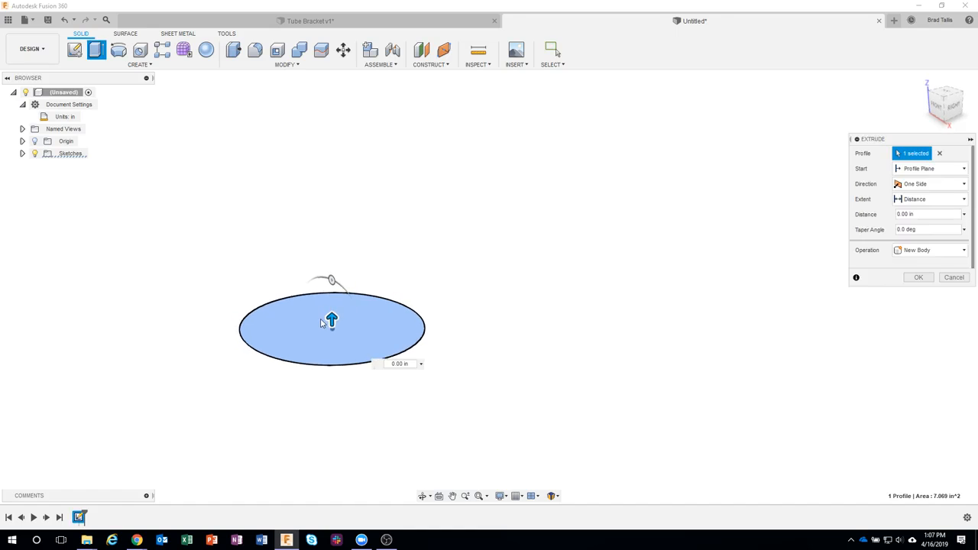
drag(329, 323, 399, 220)
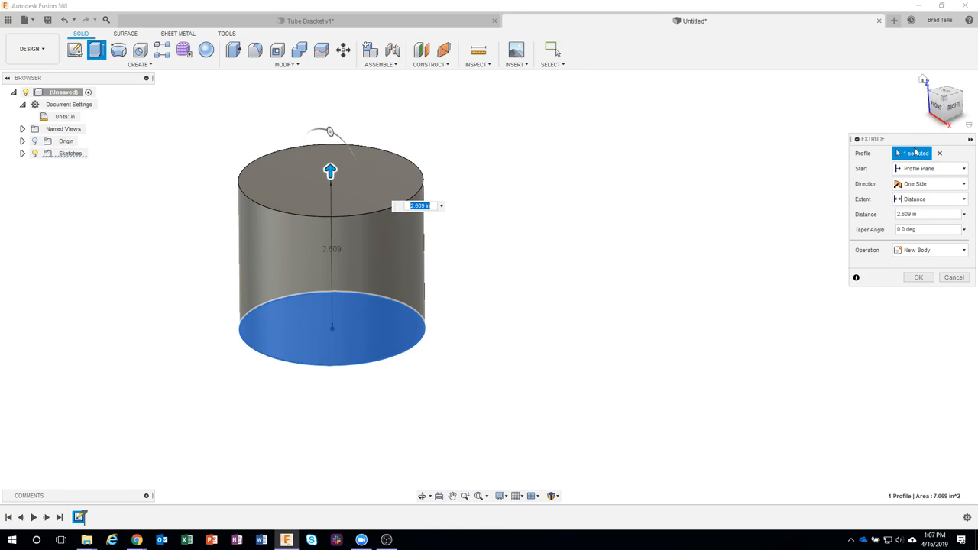
click(929, 184)
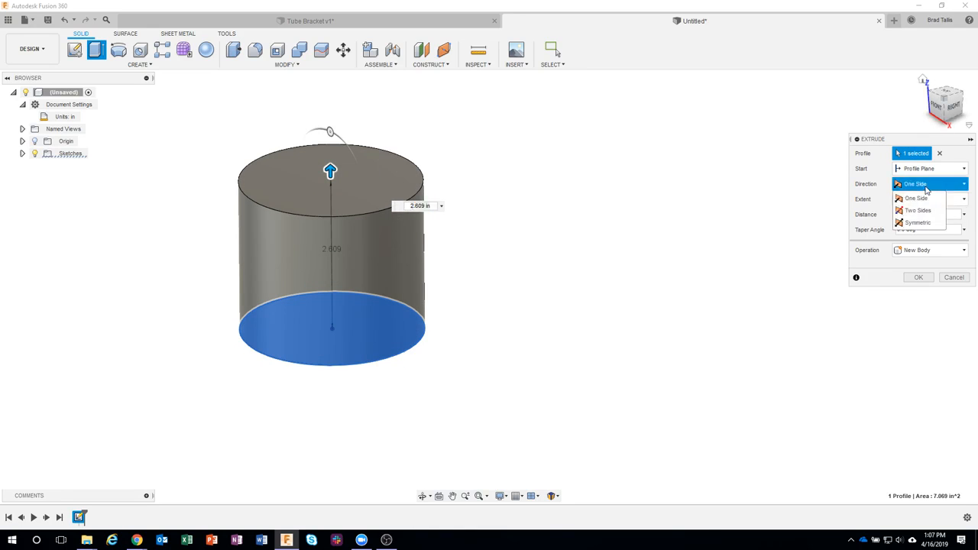
click(931, 224)
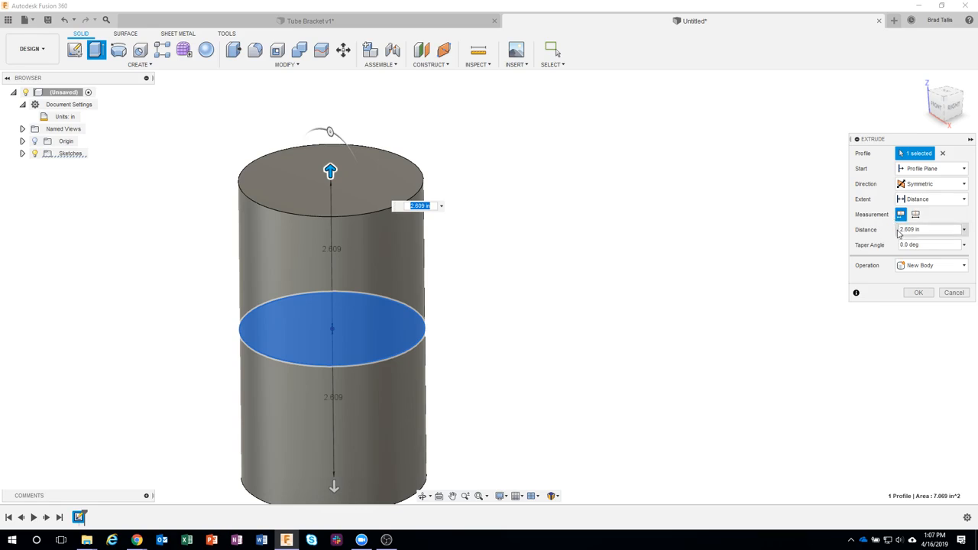
- Set the symmetric extrusion to 3 in per side, switch the measurement to the 6 in whole length, and complete the cylinder
click(900, 232)
text(3)
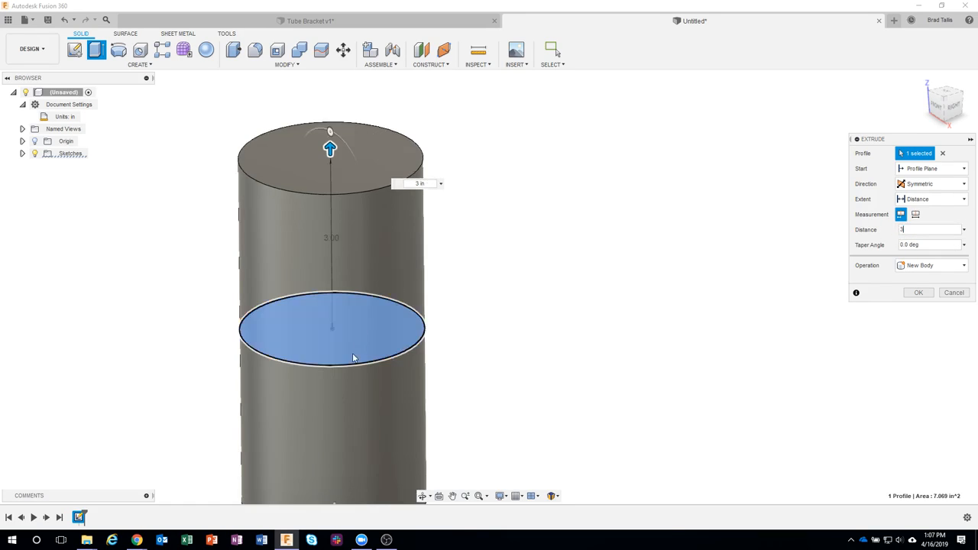
scroll(361, 186, down, 3)
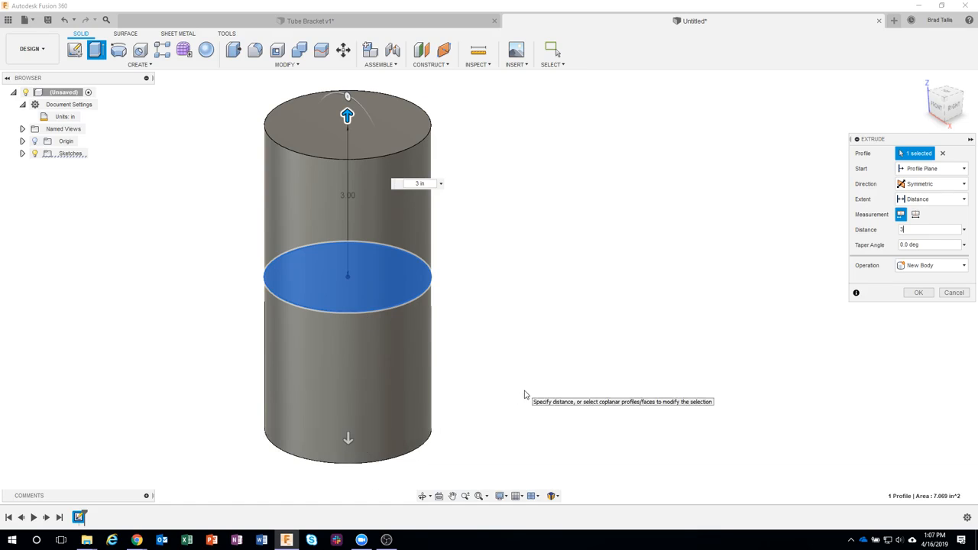
click(916, 215)
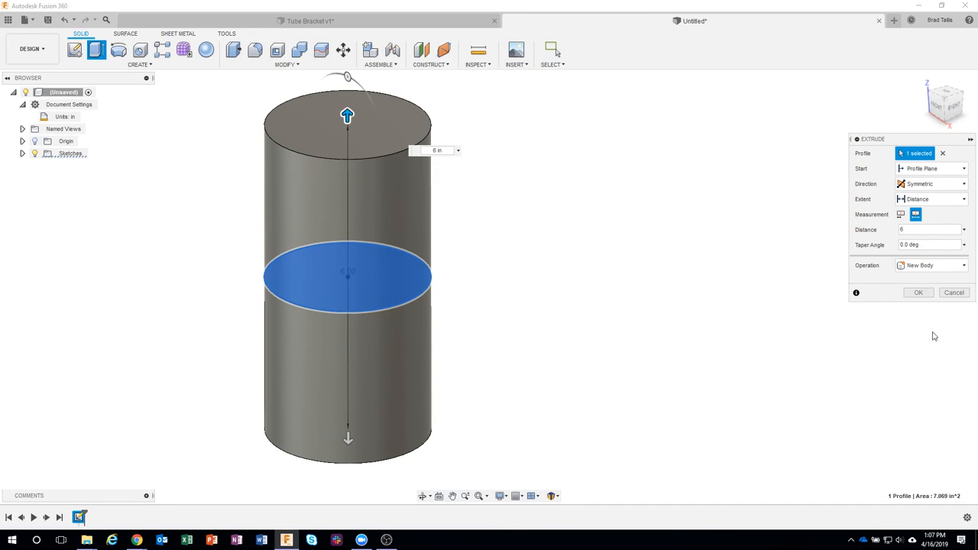
click(919, 292)
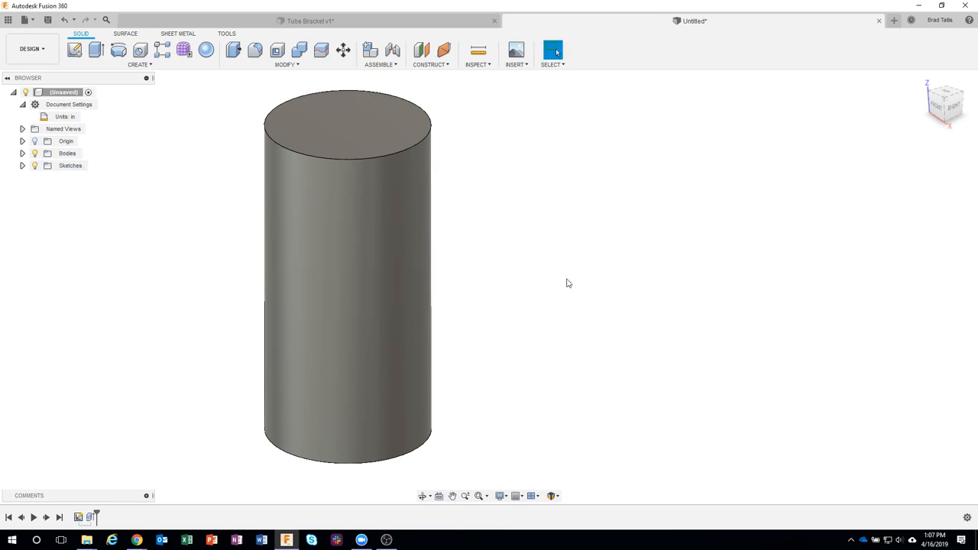
- Rename the cylinder body as Pipe
click(22, 154)
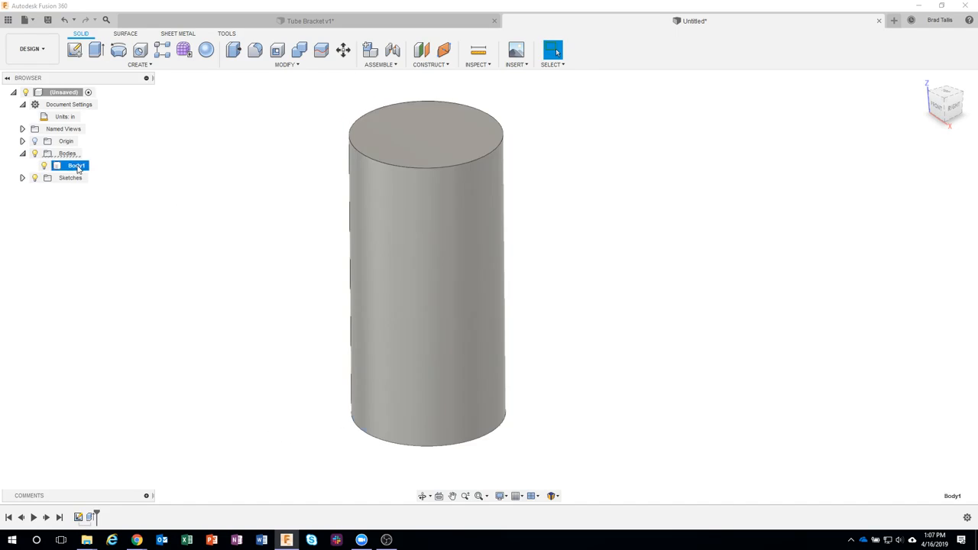
click(80, 168)
double_click(82, 169)
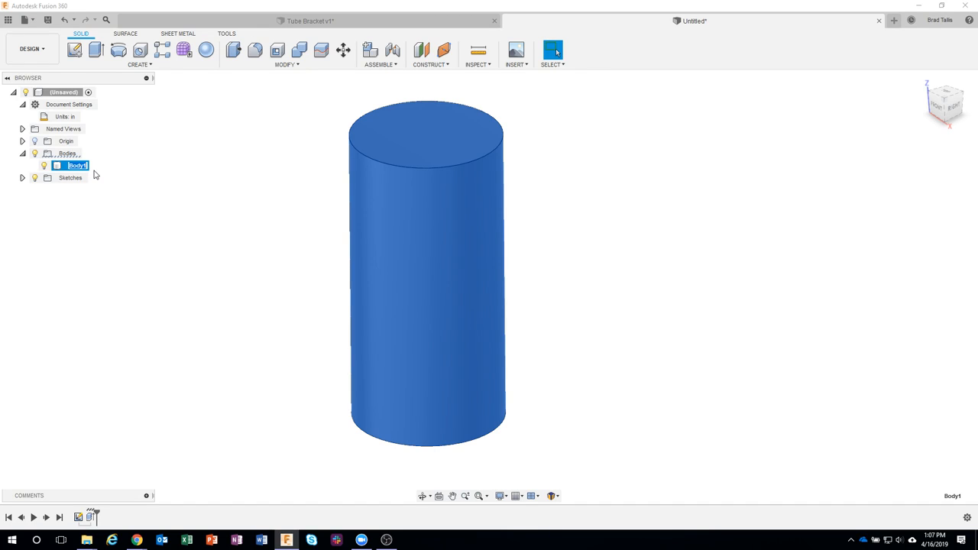
text(Pipe)
key(Return)
click(126, 253)
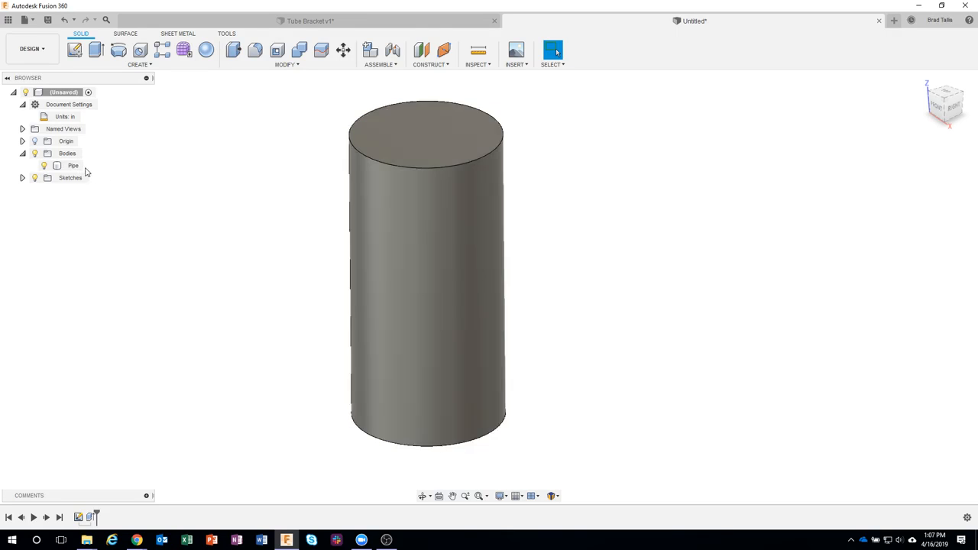
- Apply the Aluminum - Anodized Glossy (Blue) appearance from the library to the Pipe body
key(a)
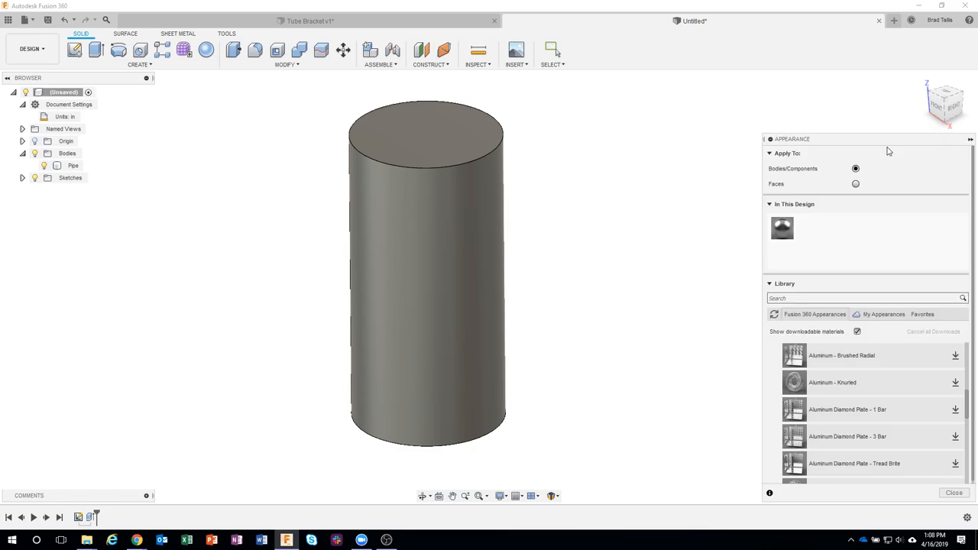
drag(887, 145, 814, 122)
scroll(733, 354, up, 3)
scroll(732, 353, up, 5)
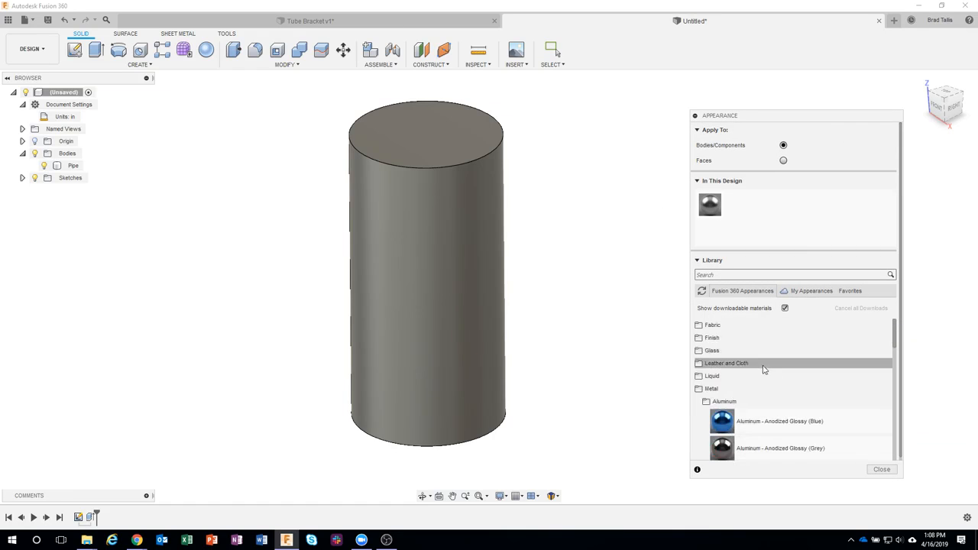
drag(722, 420, 424, 261)
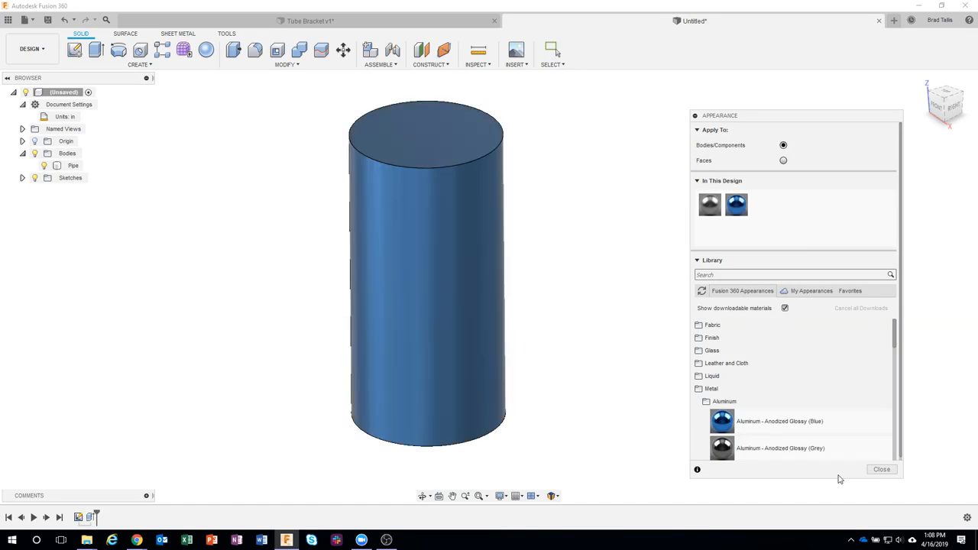
click(882, 469)
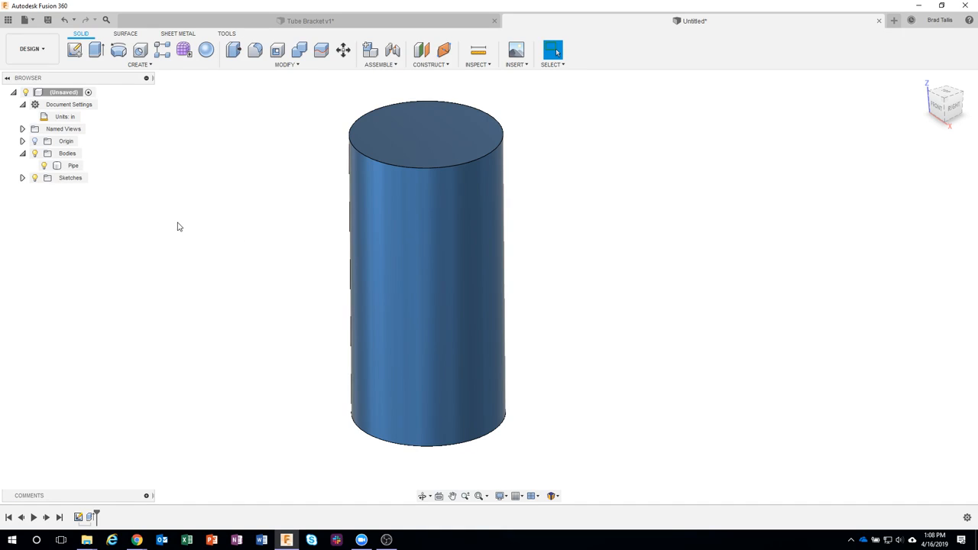
- Reapply the Aluminum - Anodized Glossy (Blue) appearance to the already blue Pipe body
key(a)
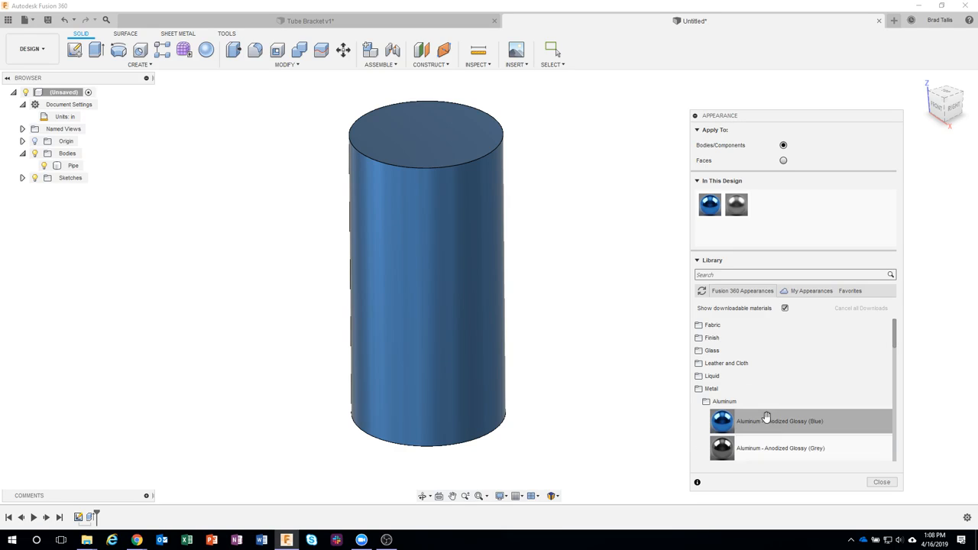
drag(747, 415, 476, 301)
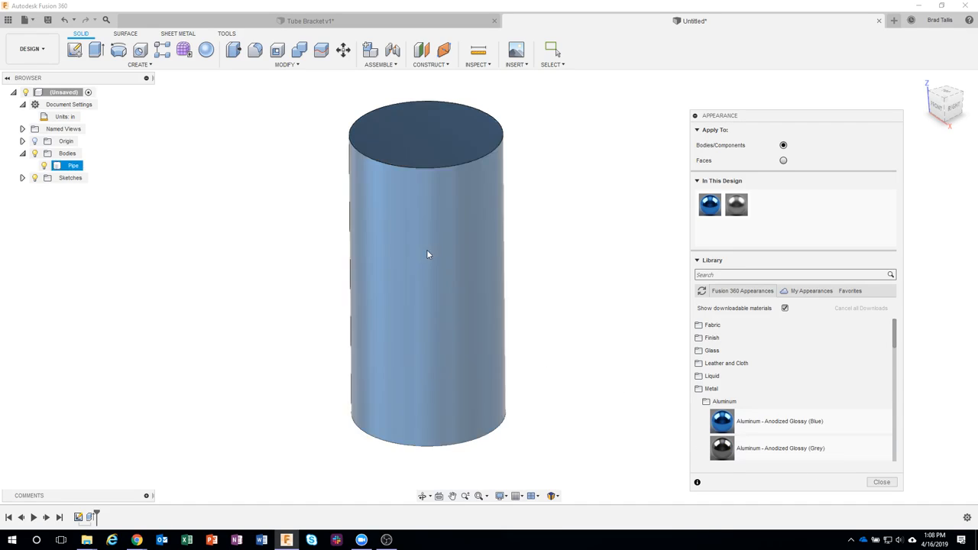
click(881, 482)
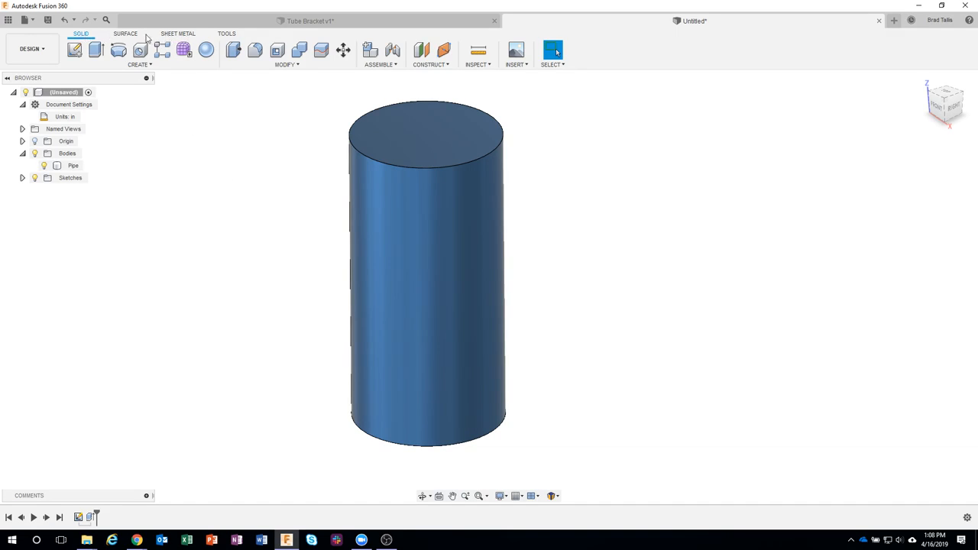
- Create an empty, activated sheet metal component named Bracket using the Aluminum 0.125 sheet metal rule
click(186, 34)
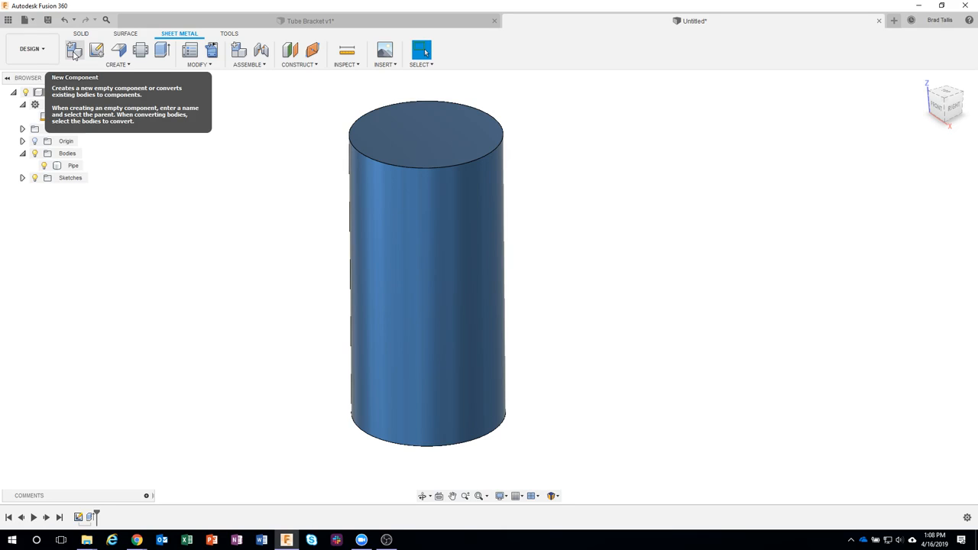
click(74, 52)
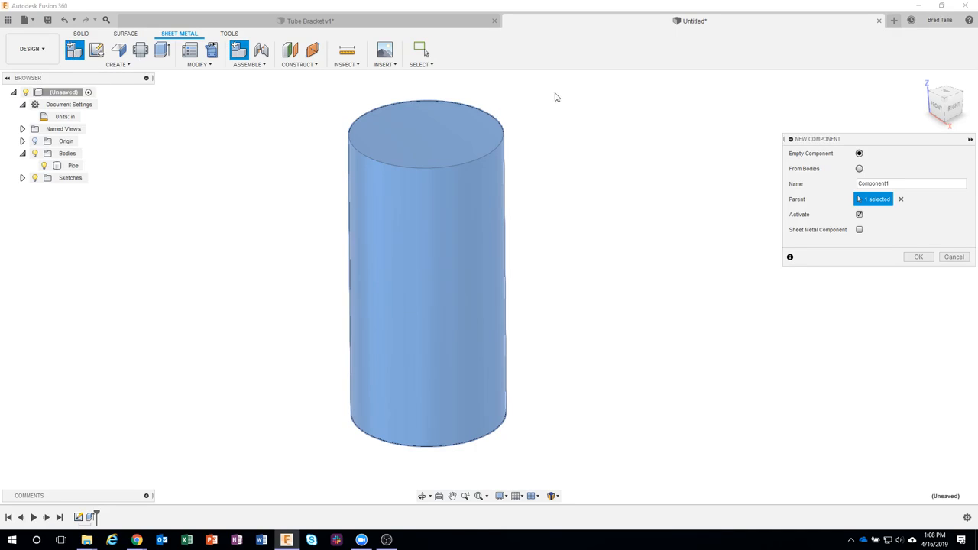
drag(803, 144, 790, 143)
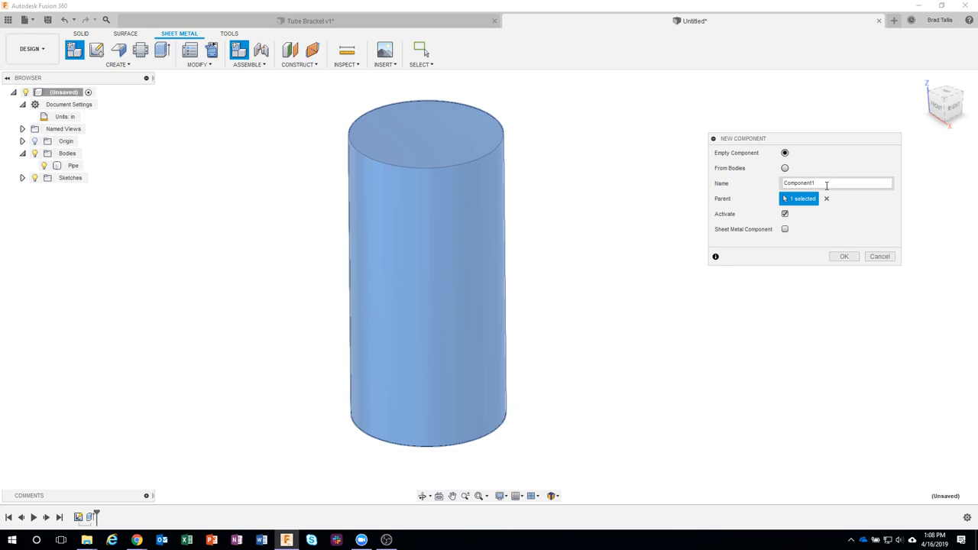
double_click(795, 183)
text(Bracket)
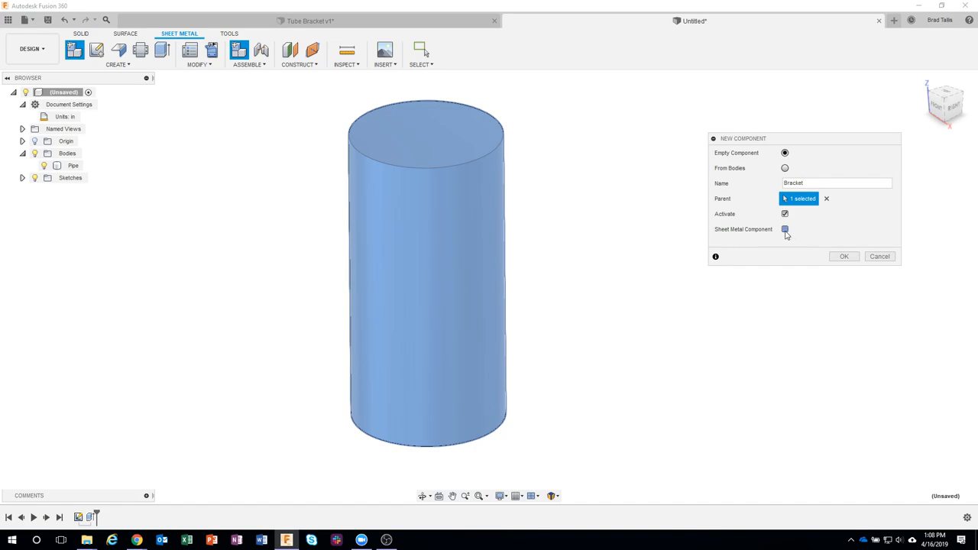
click(785, 229)
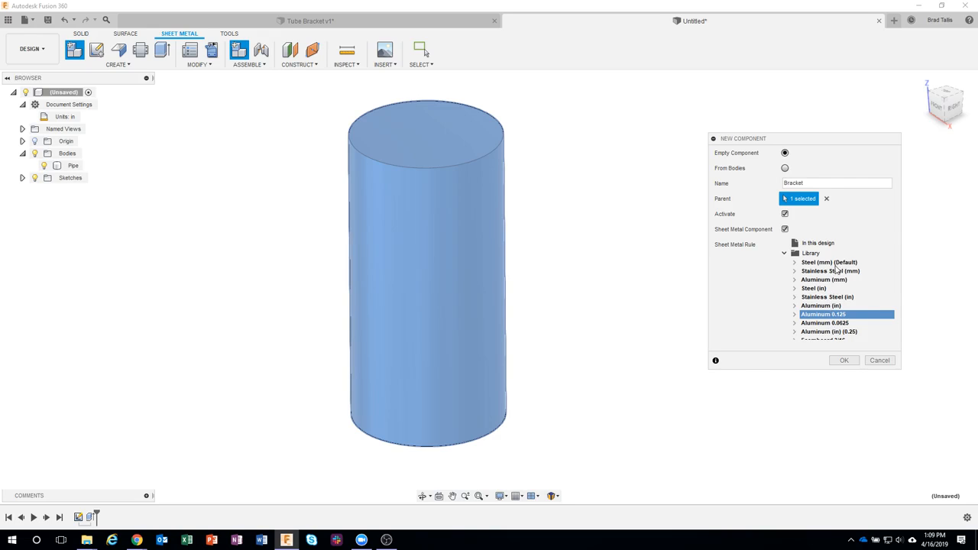
scroll(839, 295, down, 1)
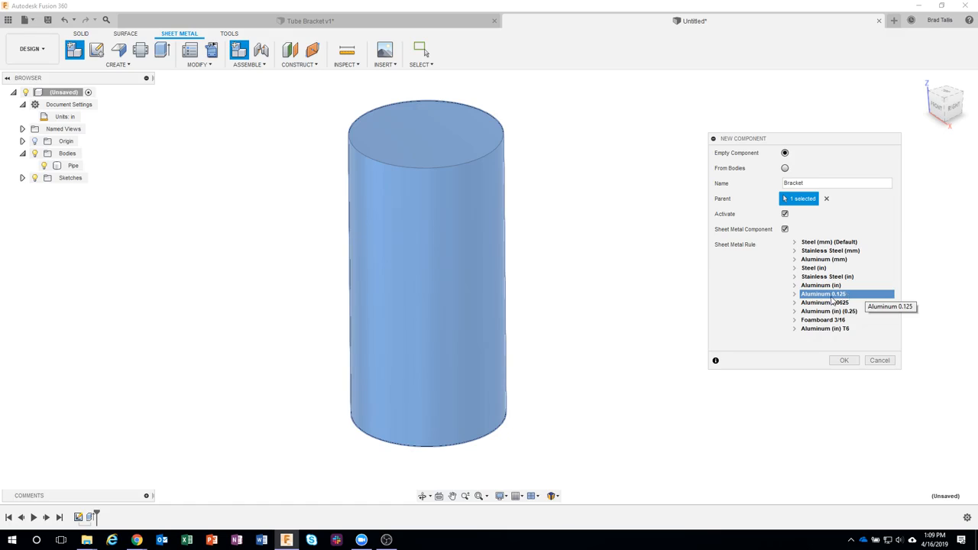
click(845, 361)
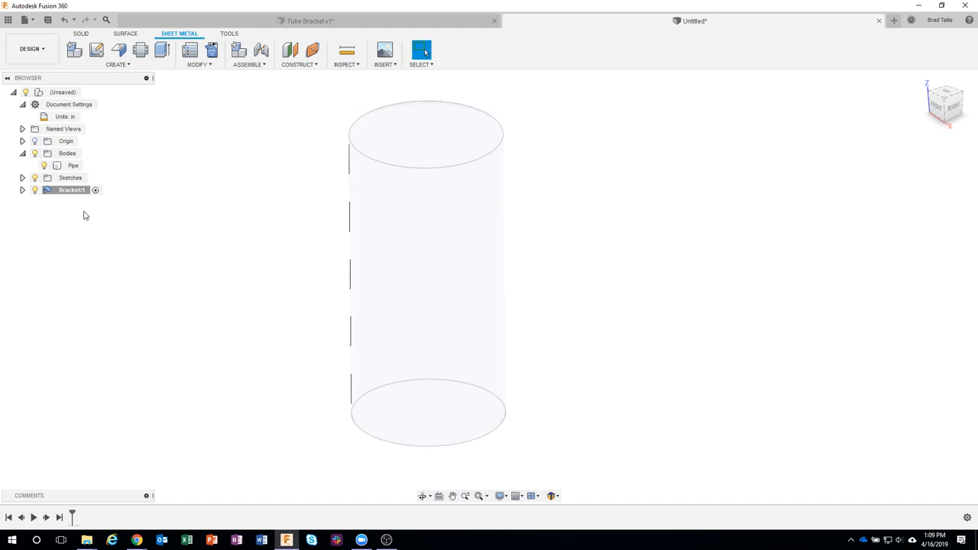
click(97, 51)
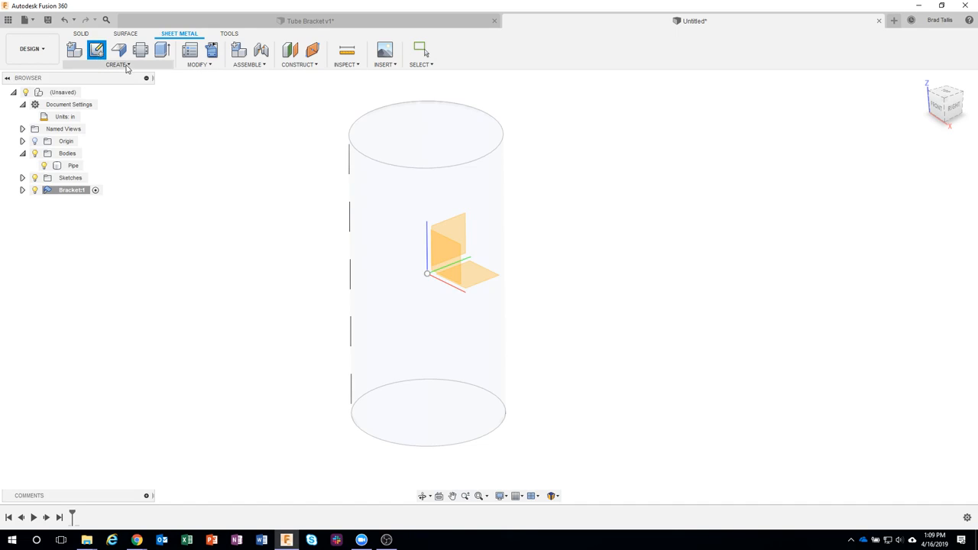
click(459, 260)
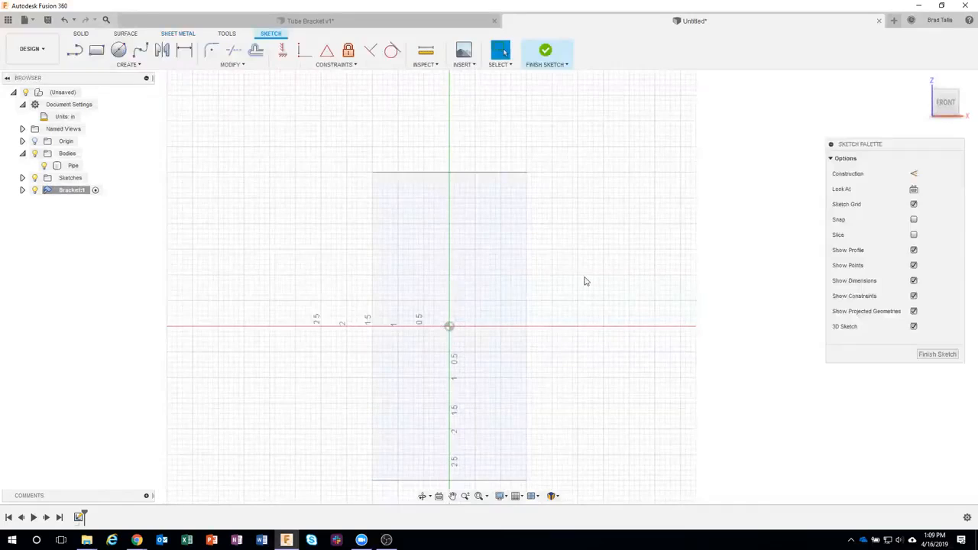
mouse_move(635, 263)
shift+middle_down()
mouse_move(538, 283)
mouse_move(432, 242)
mouse_move(395, 212)
mouse_move(406, 254)
shift+middle_up()
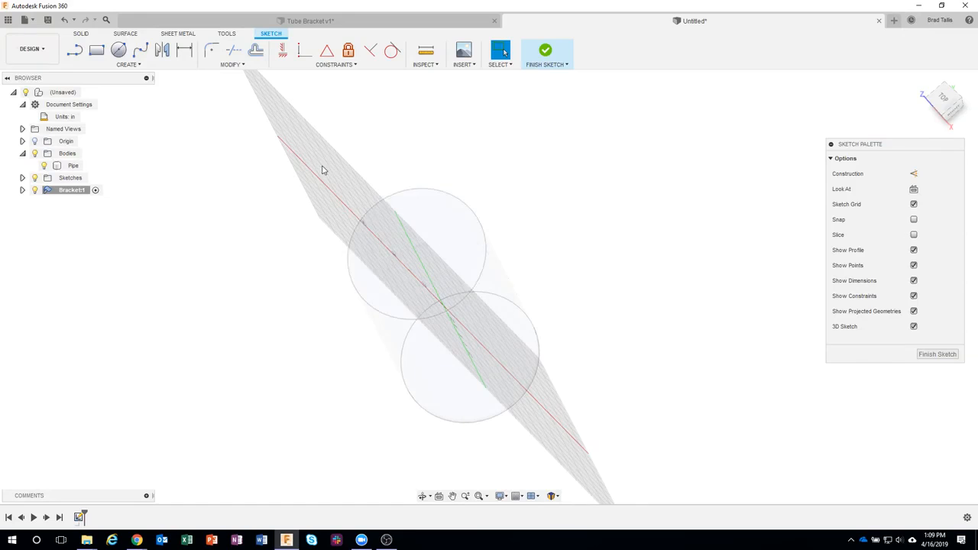
mouse_move(323, 168)
shift+middle_down()
mouse_move(502, 334)
mouse_move(370, 174)
mouse_move(540, 205)
mouse_move(627, 190)
mouse_move(527, 145)
shift+middle_up()
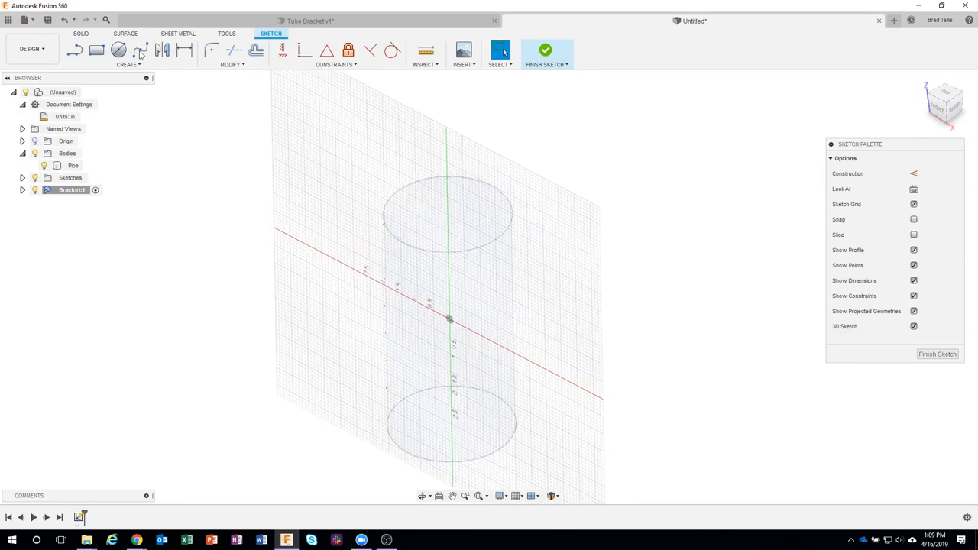
click(65, 20)
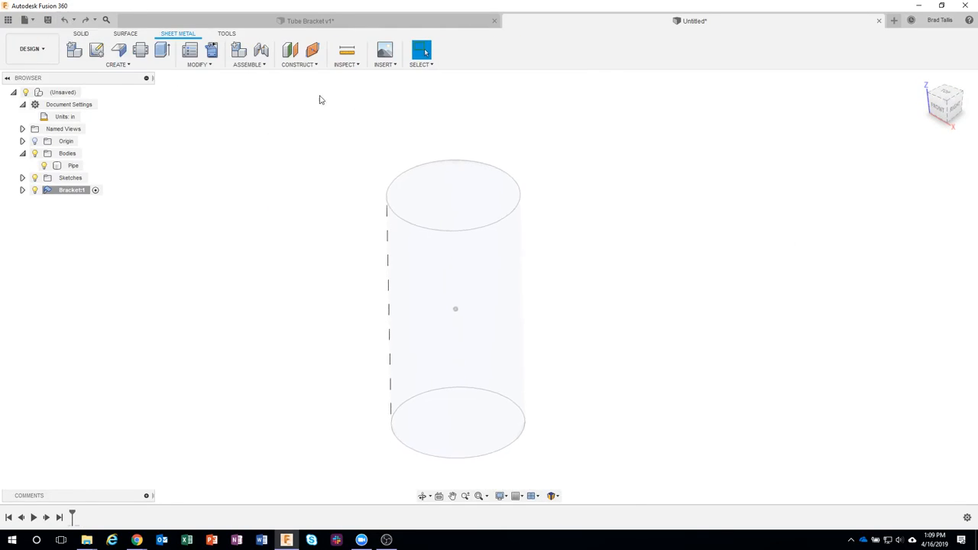
- Create a construction plane tangent to the Pipe's cylindrical face at a 0 degree angle
click(291, 66)
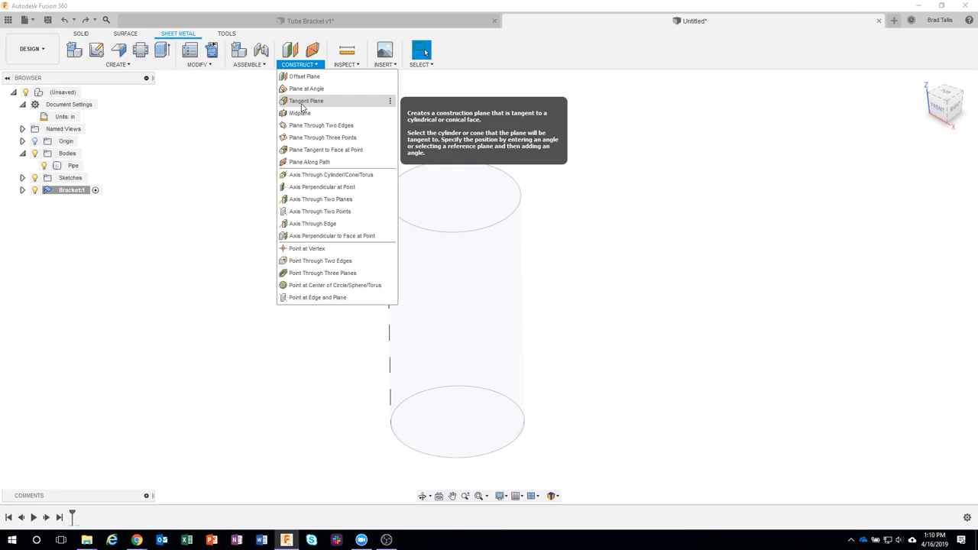
click(335, 106)
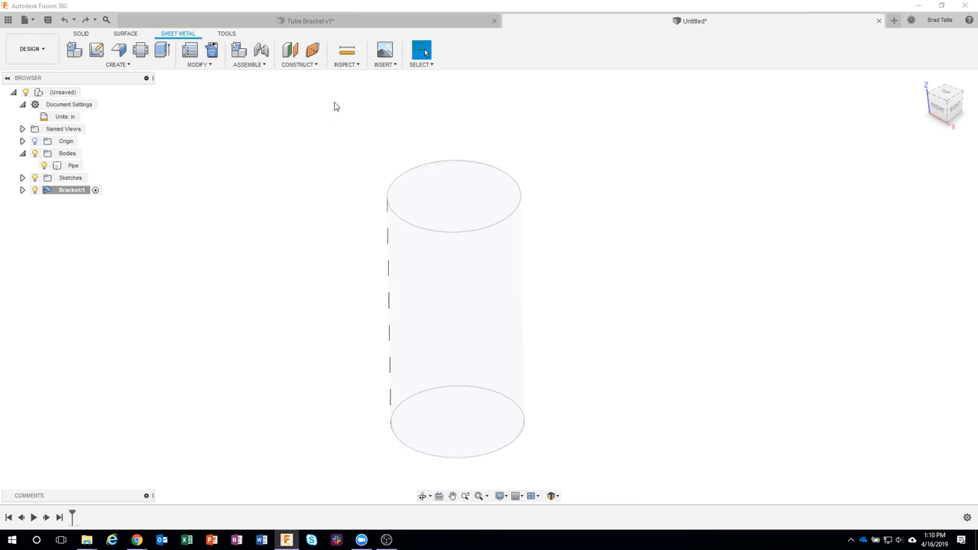
shift+middle_drag(418, 327, 451, 306)
shift+middle_drag(361, 200, 429, 282)
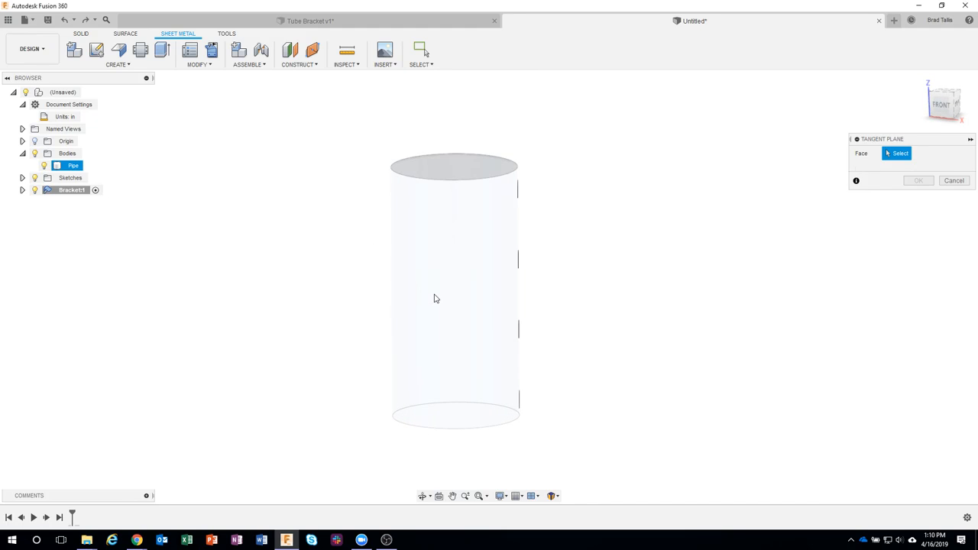
click(434, 298)
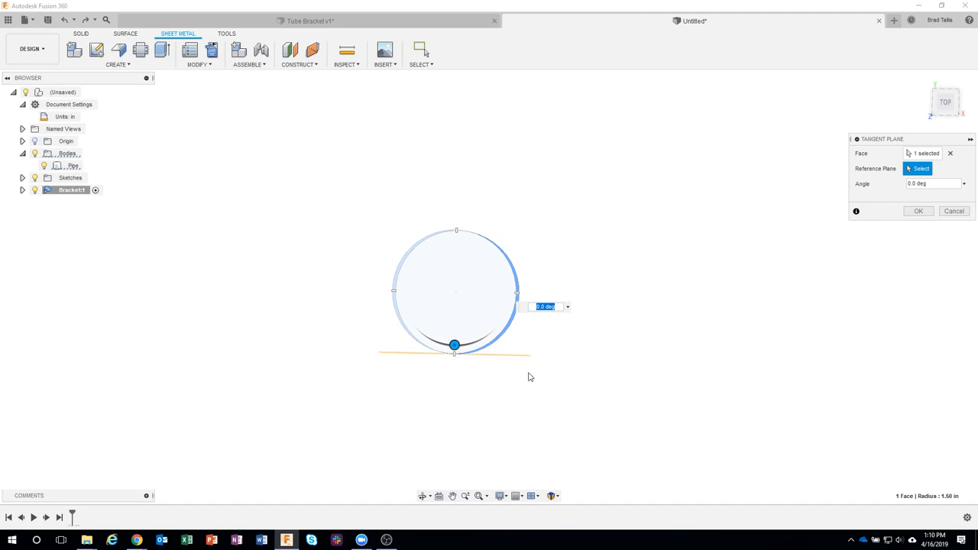
shift+middle_drag(528, 375, 586, 274)
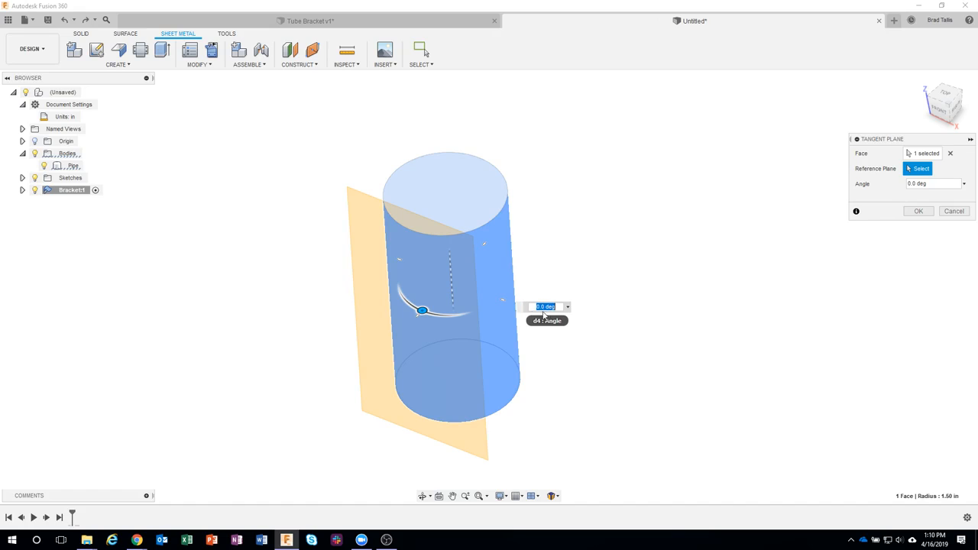
mouse_move(421, 311)
mouse_down()
mouse_move(471, 315)
mouse_move(420, 317)
mouse_up()
drag(419, 316, 415, 317)
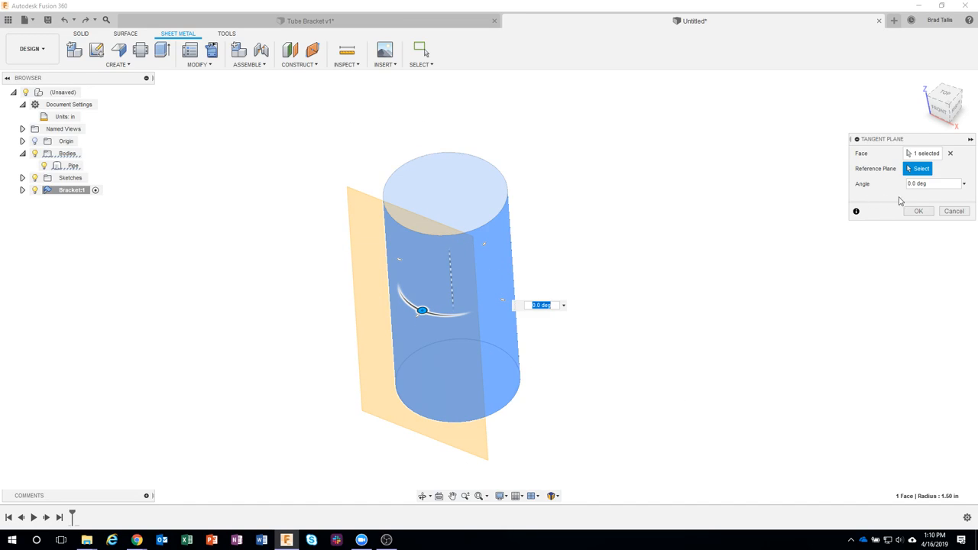
click(920, 216)
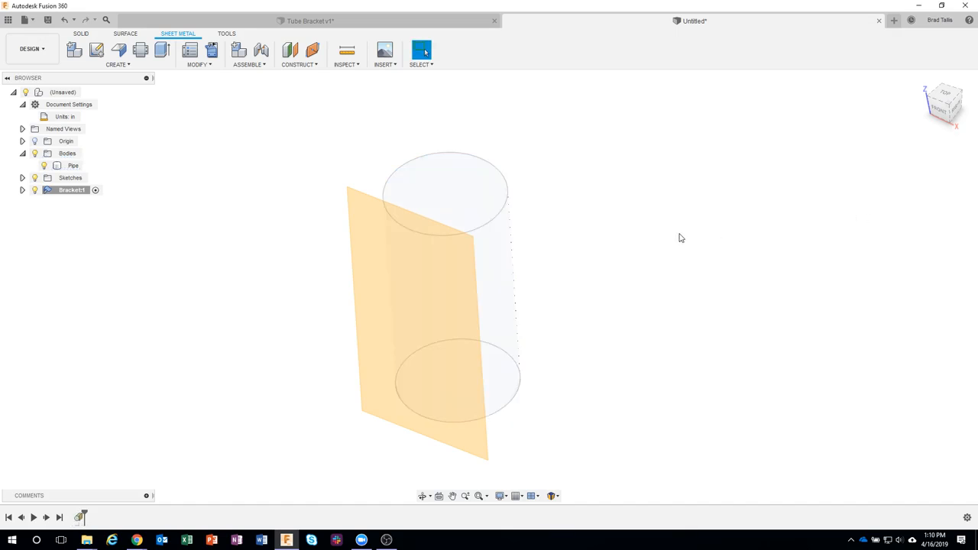
- Start a new sketch on the tangent construction plane at the front of the pipe
right_click(369, 187)
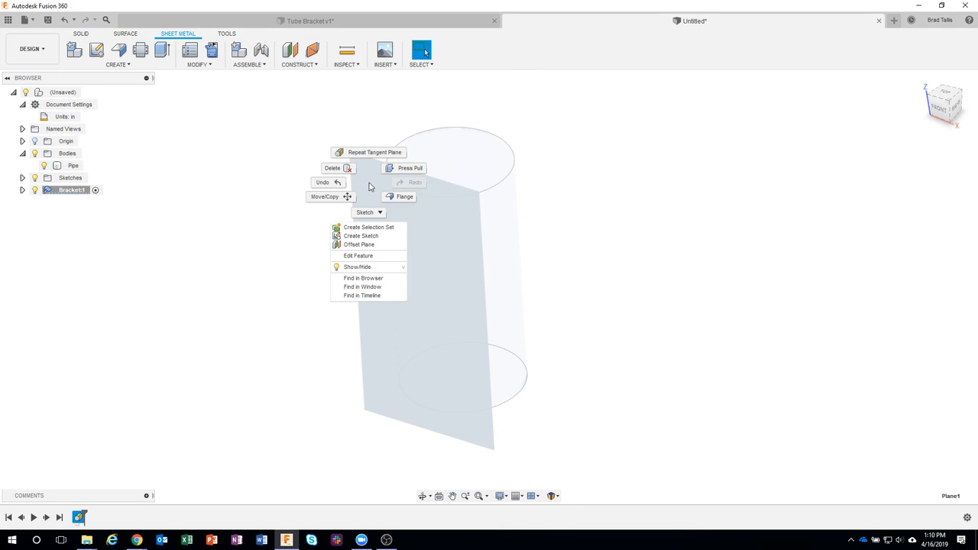
click(370, 236)
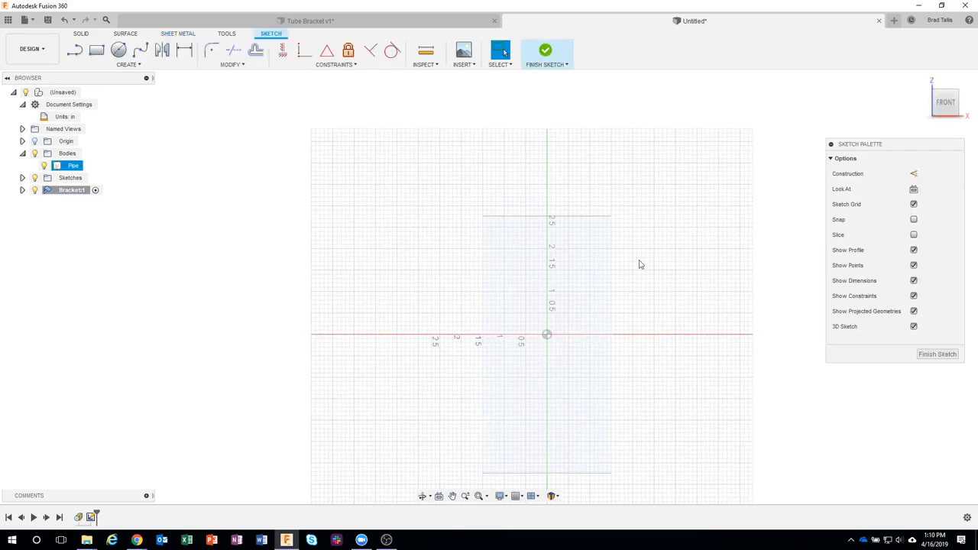
middle_drag(705, 283, 616, 207)
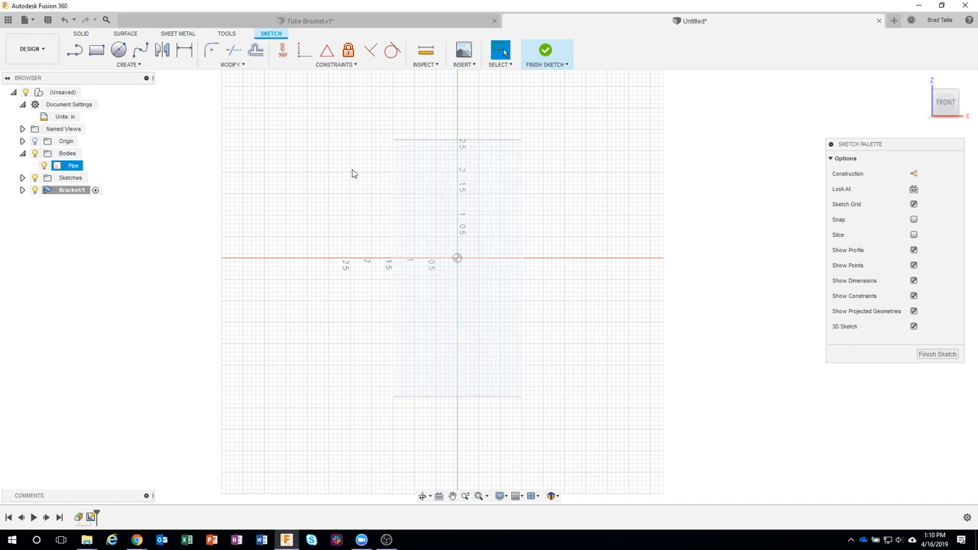
click(96, 52)
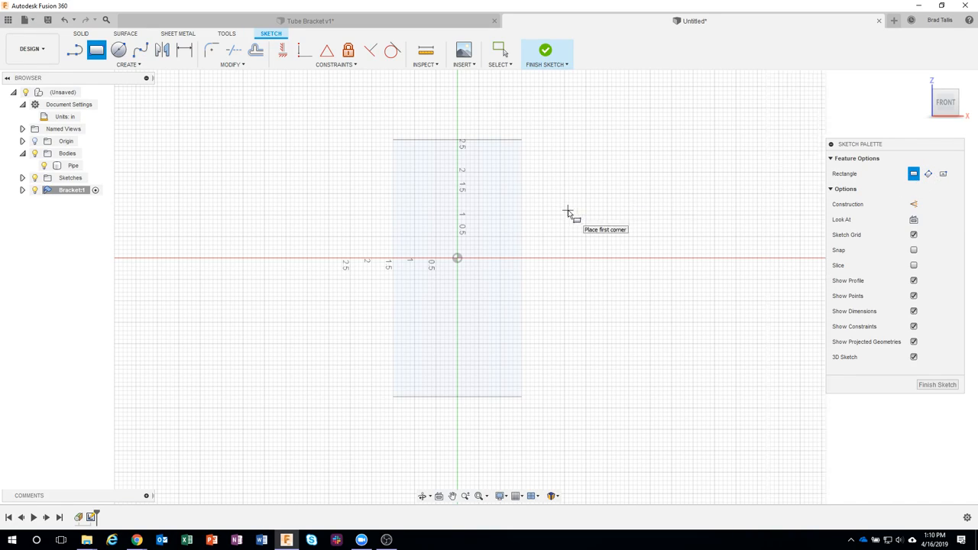
key(Escape)
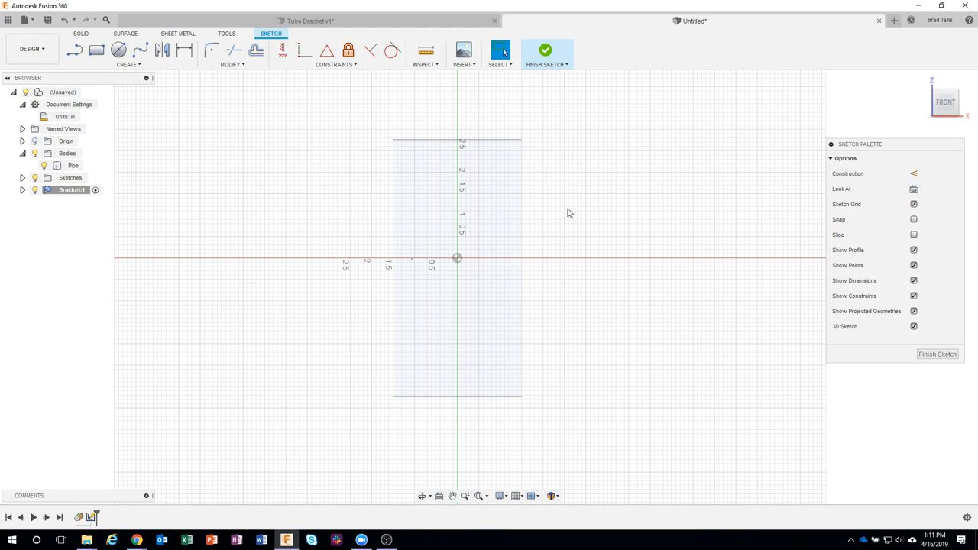
key(r)
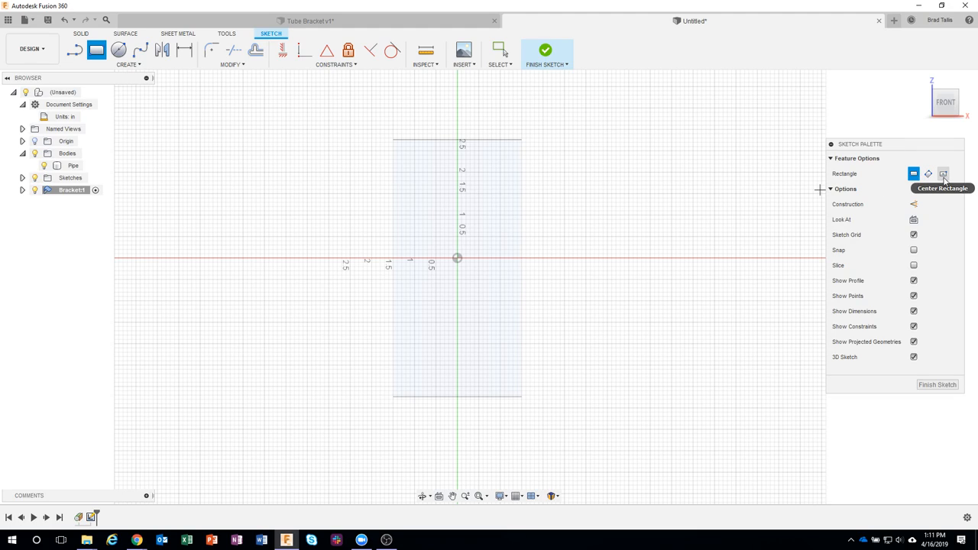
key(c)
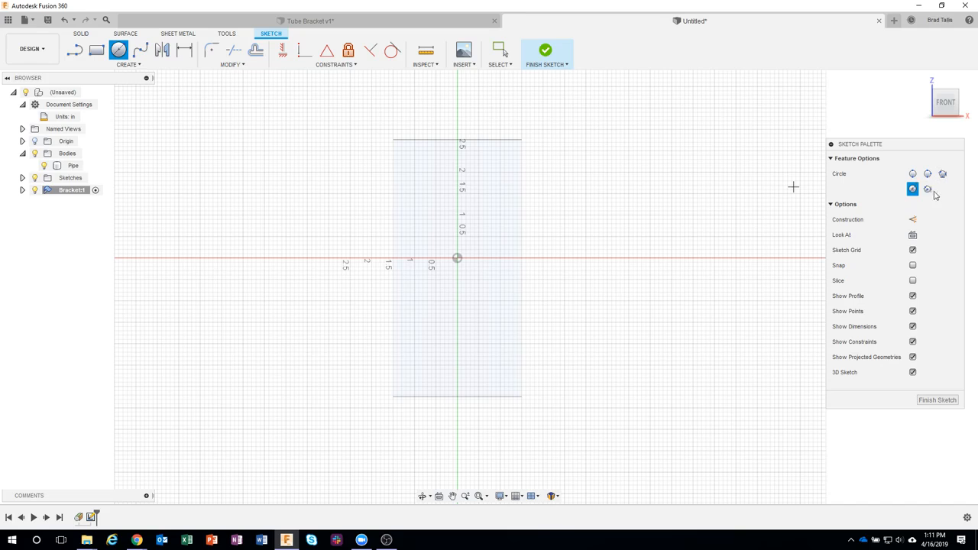
click(143, 67)
mouse_move(143, 100)
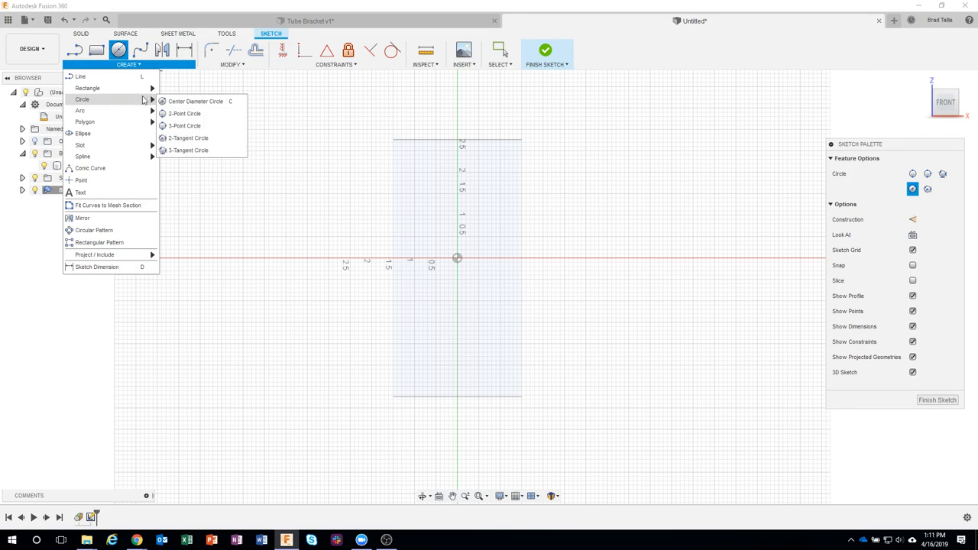
click(188, 138)
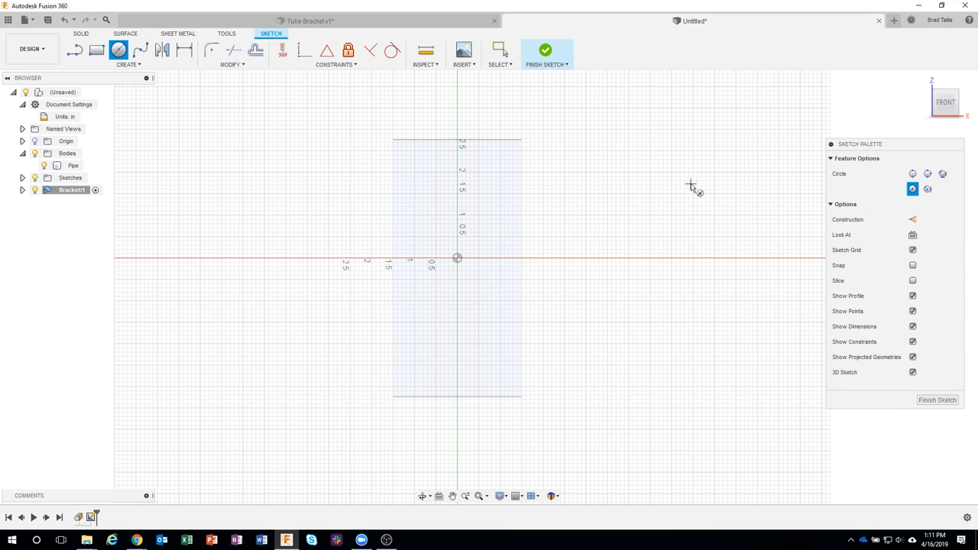
key(Escape)
key(Return)
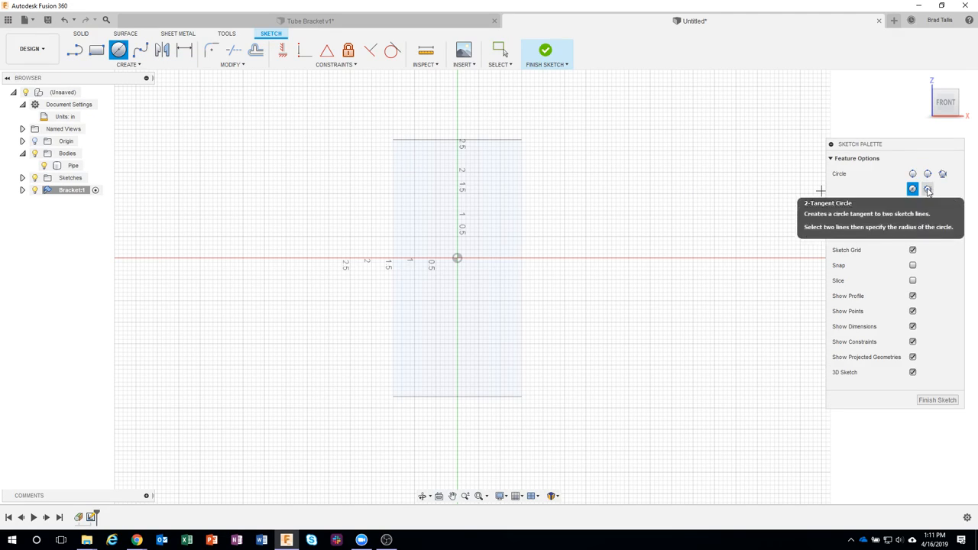
key(Escape)
- Sketch a center rectangle on the origin with both its width and height set to pipe_dia
key(r)
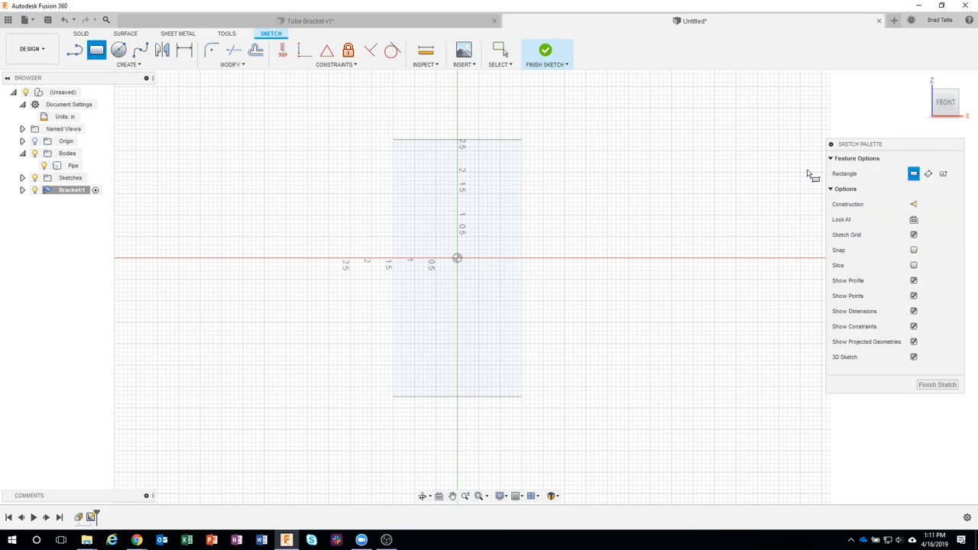
click(944, 173)
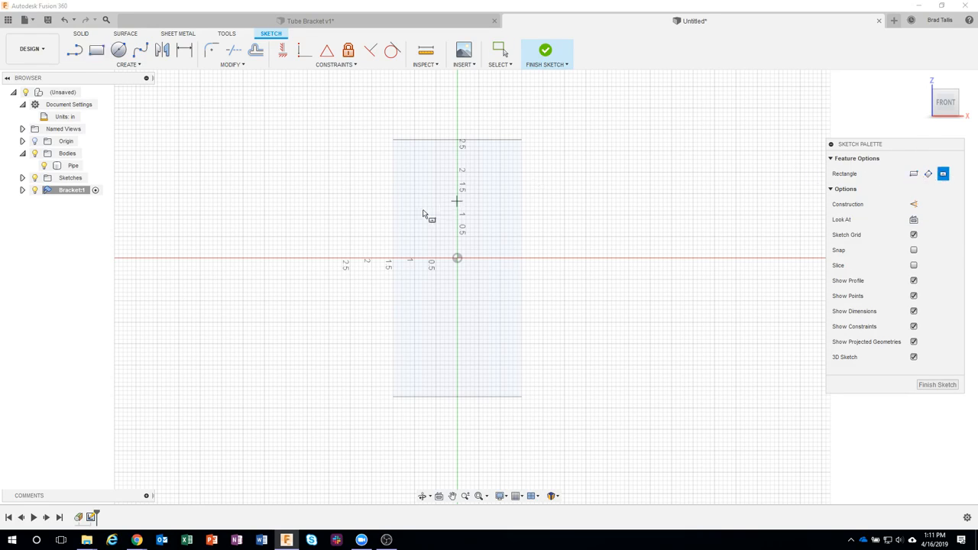
click(458, 259)
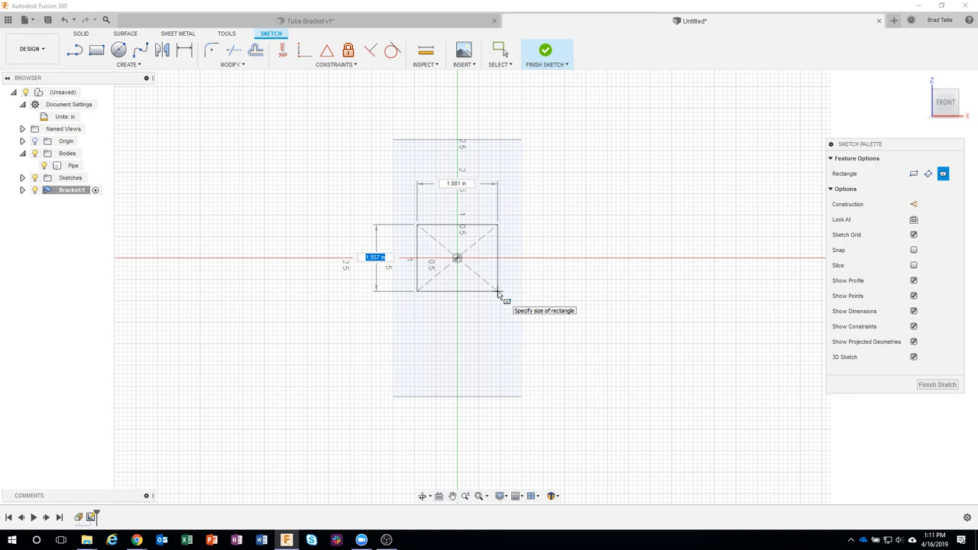
key(Tab)
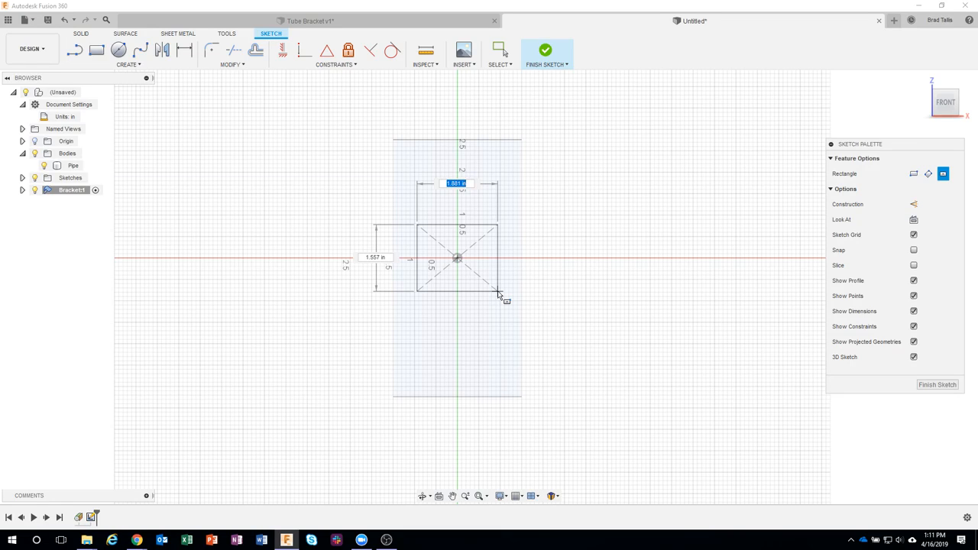
text(p)
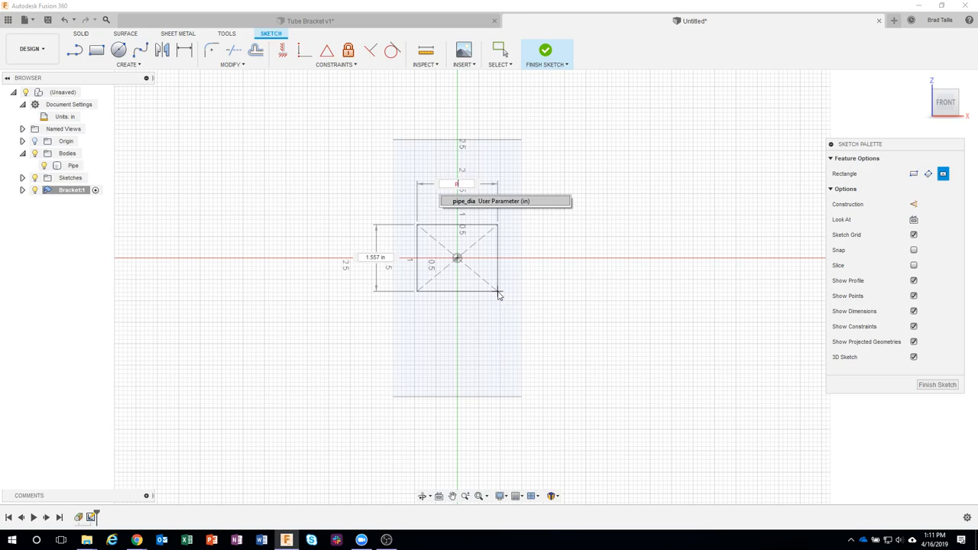
key(Tab)
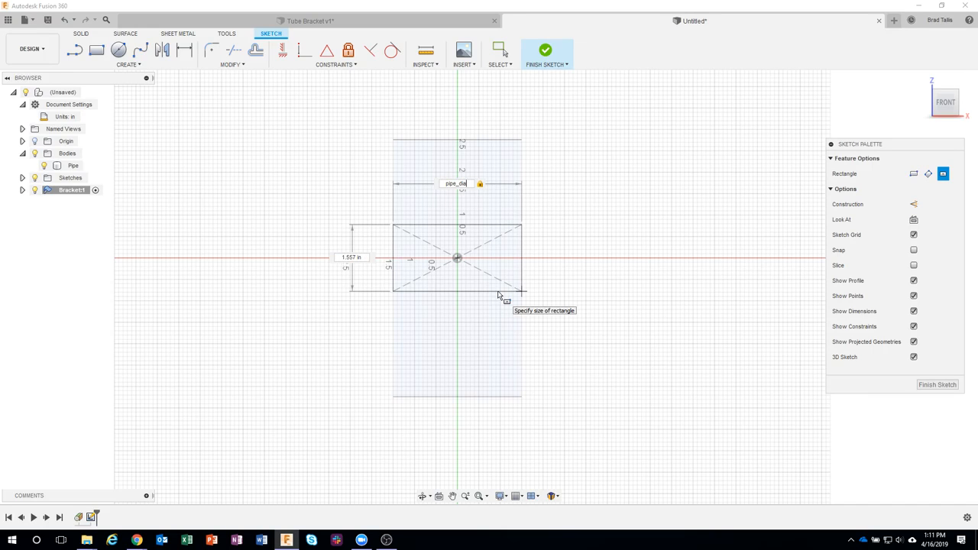
key(Tab)
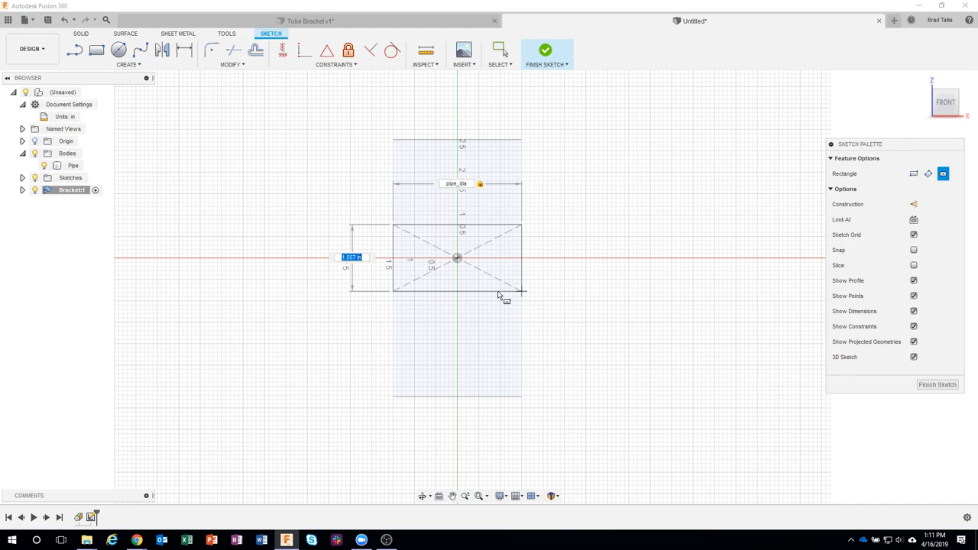
text(p)
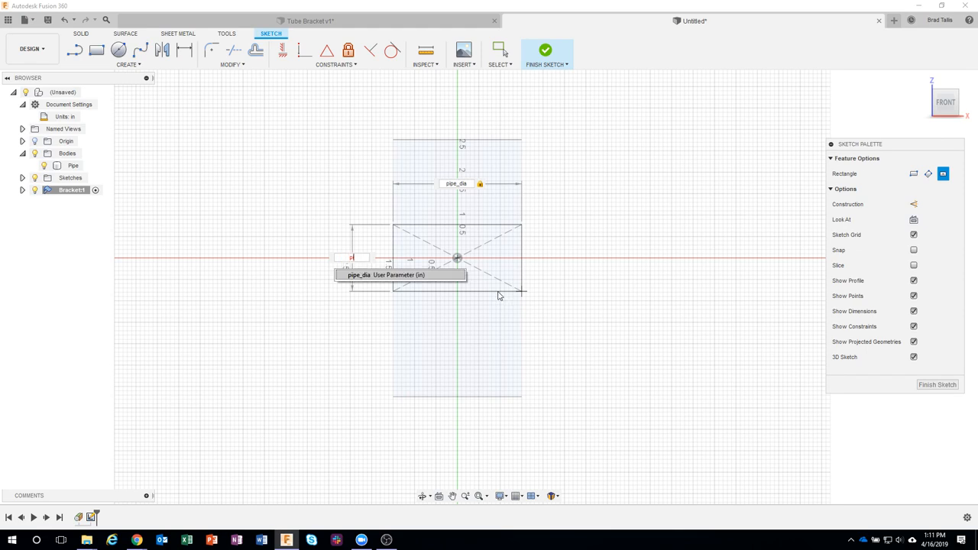
key(Tab)
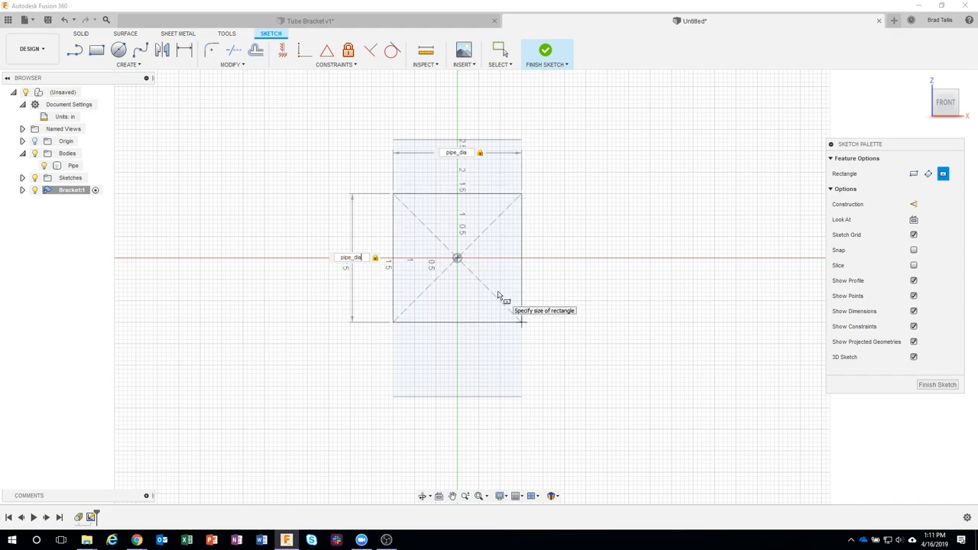
key(Return)
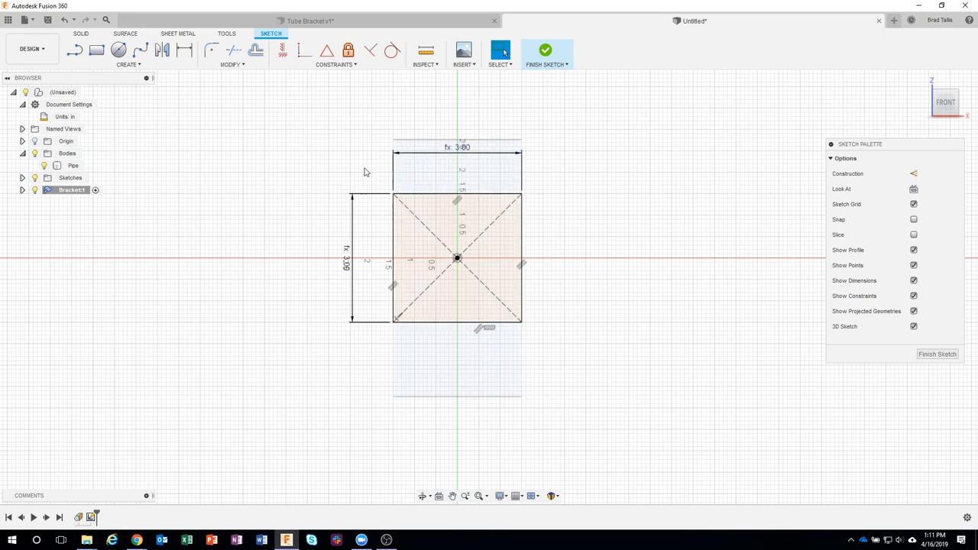
- Examine the side arms and center plate of the finished bracket in the Tube Bracket v1 design, and return to the untitled design's sketch
click(459, 158)
click(282, 20)
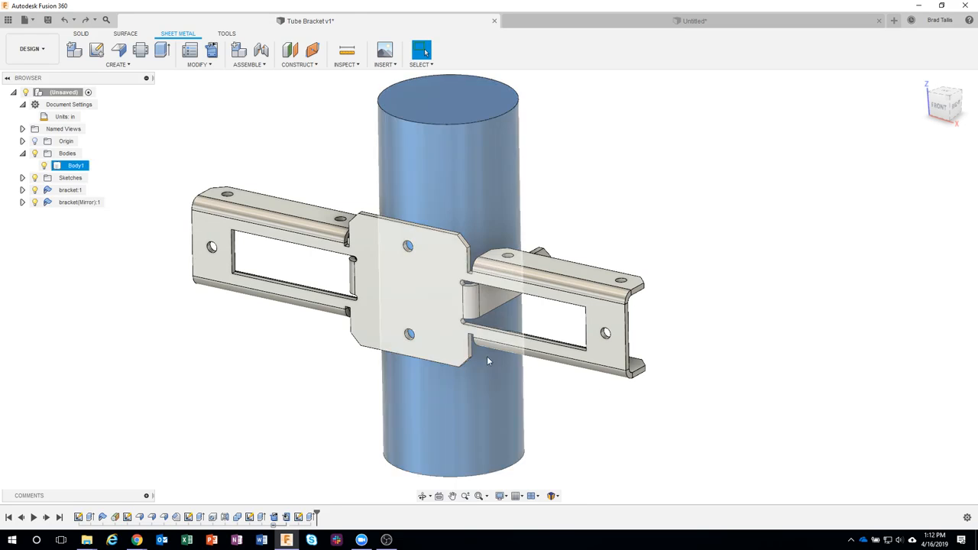
click(444, 128)
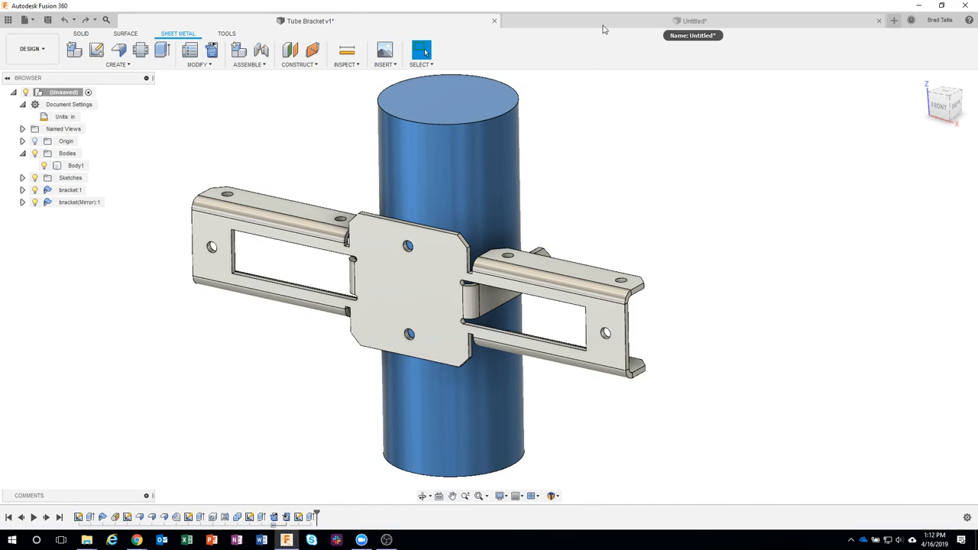
click(691, 21)
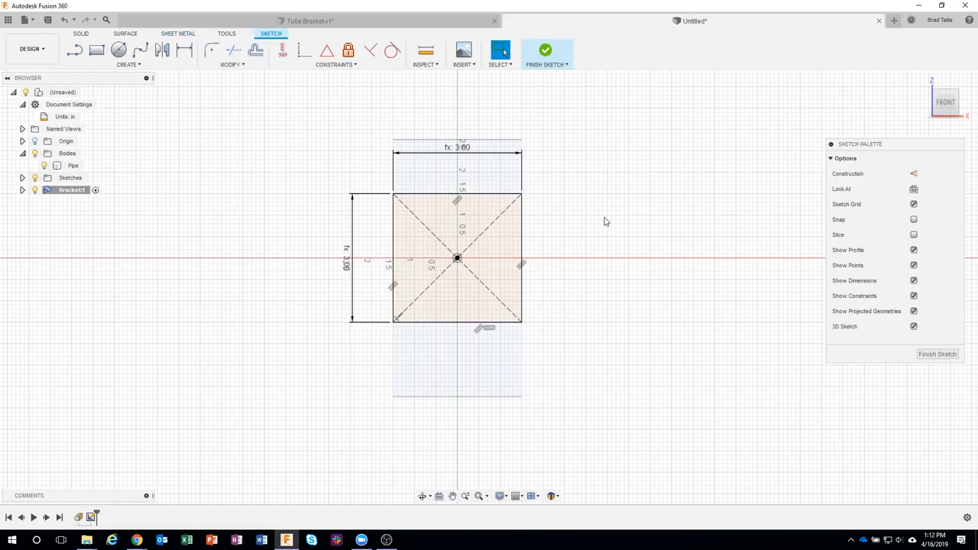
- Sketch a rectangle beside the center plate with a width of pipe_dia + 1 in and a height of 2 in
click(96, 50)
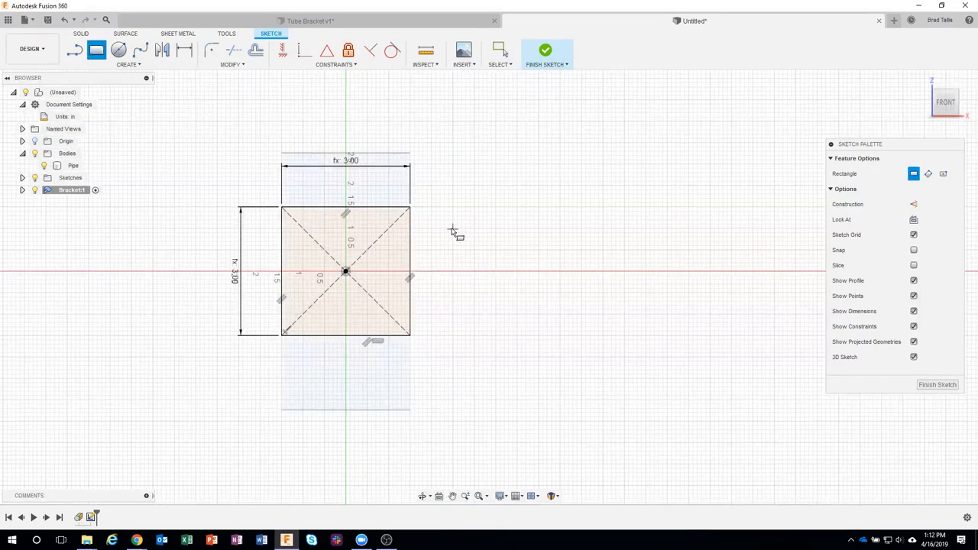
click(448, 233)
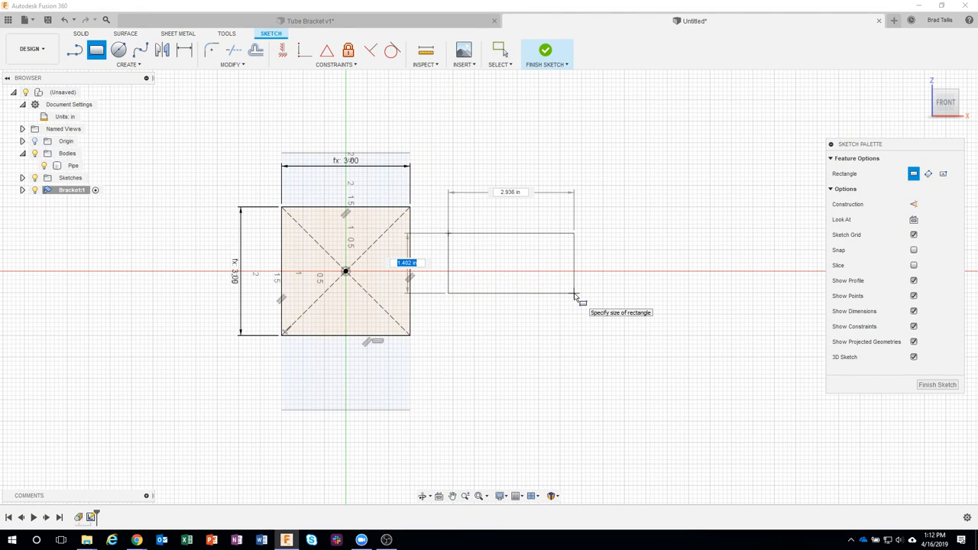
key(Tab)
text(p)
key(Return)
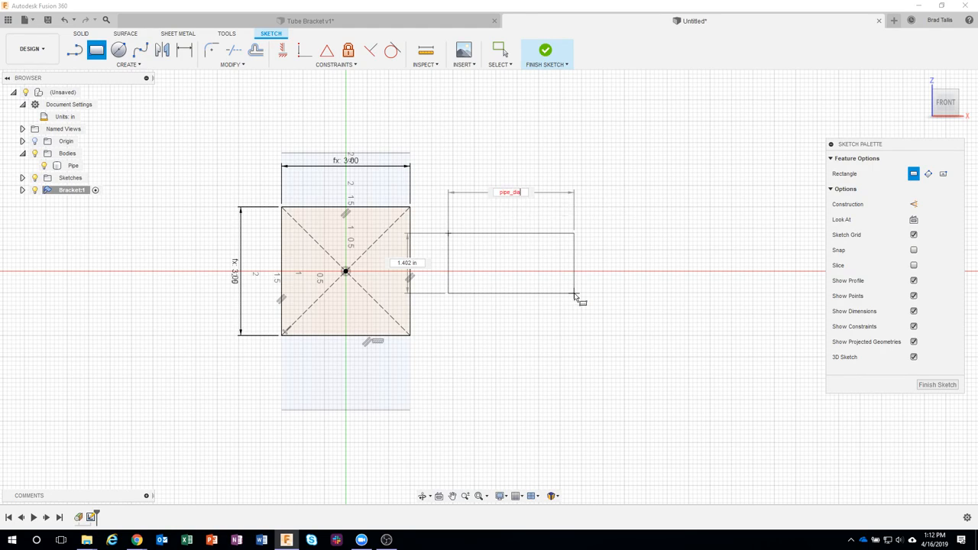
key(Tab)
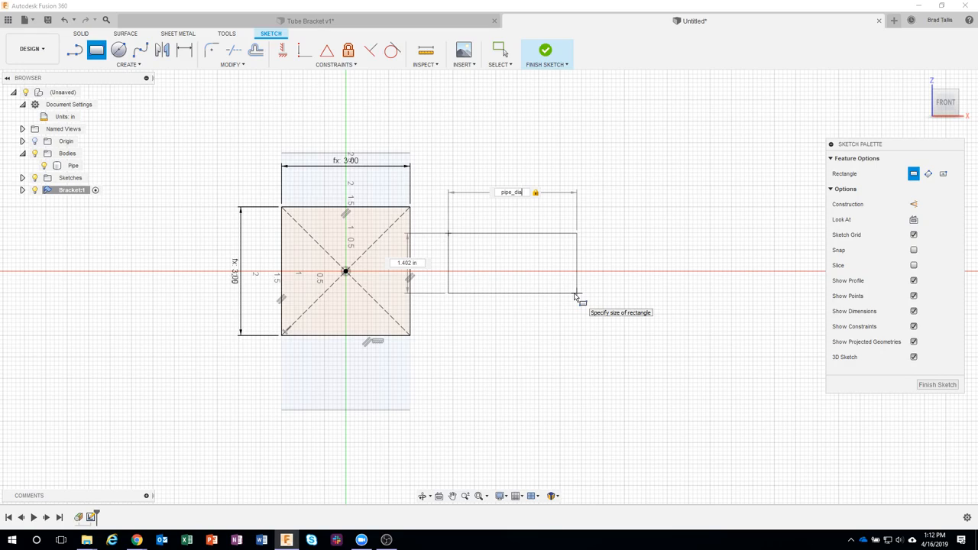
text(- 1)
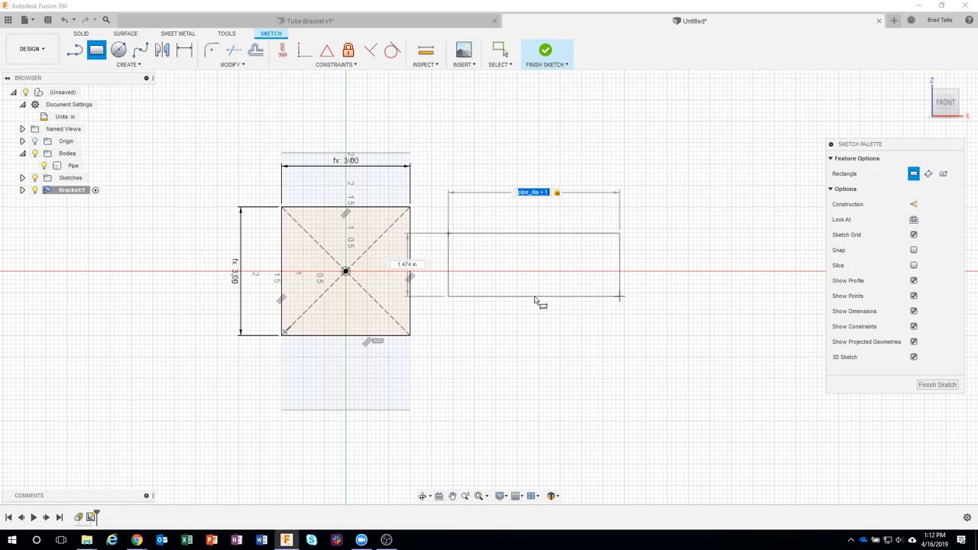
key(Tab)
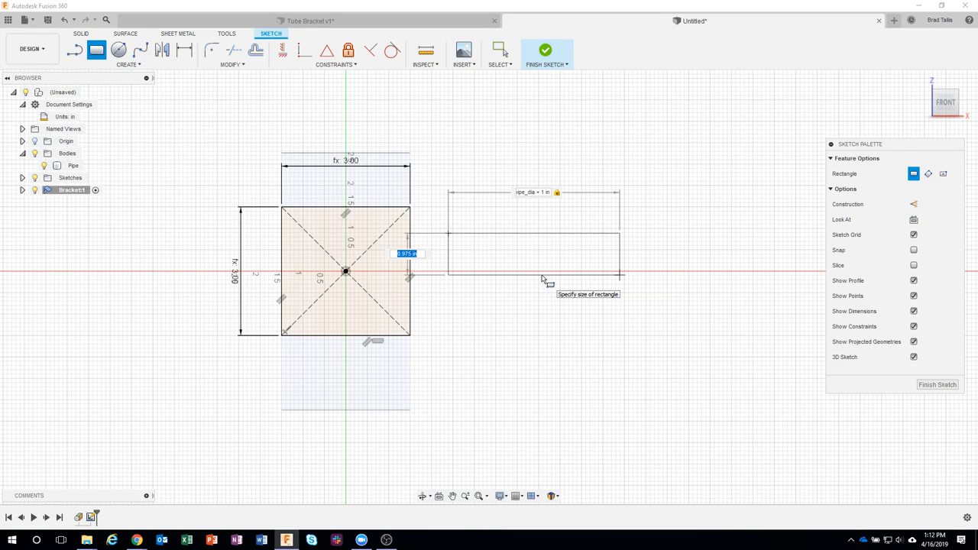
key(Tab)
text(2)
key(Tab)
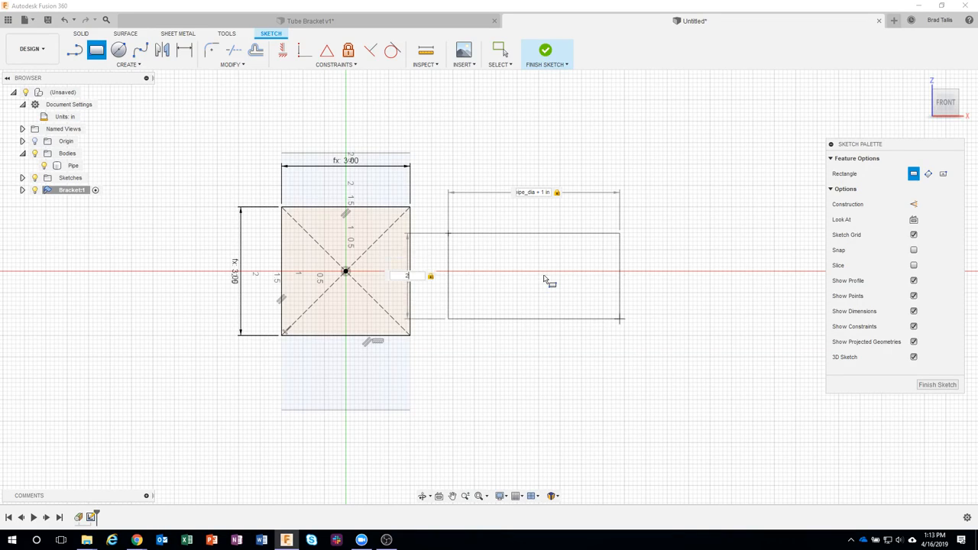
key(Return)
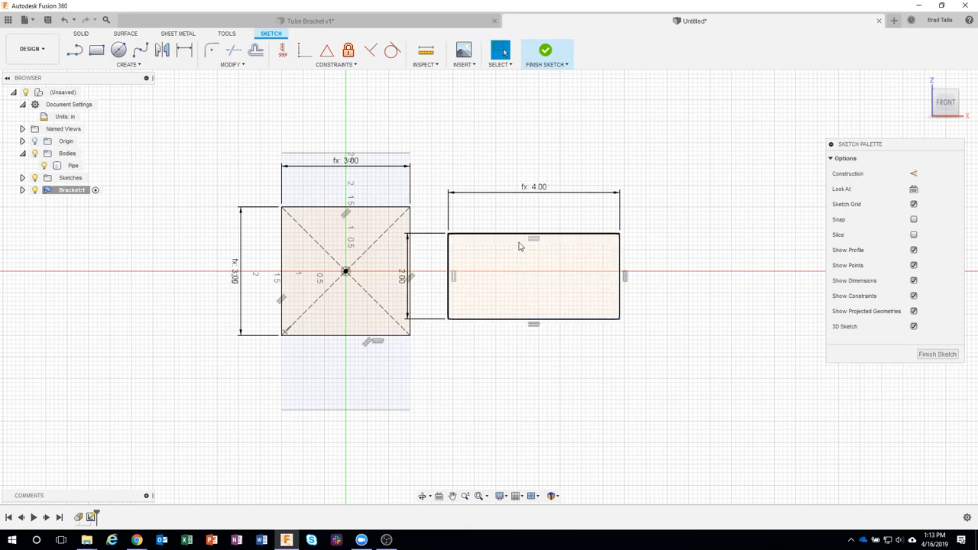
- Constrain the near vertical edge of the 2 in high rectangle to the center plate's facing edge with a MidPoint constraint
mouse_move(514, 239)
mouse_down()
mouse_move(519, 223)
mouse_move(567, 209)
mouse_move(555, 211)
mouse_up()
click(535, 351)
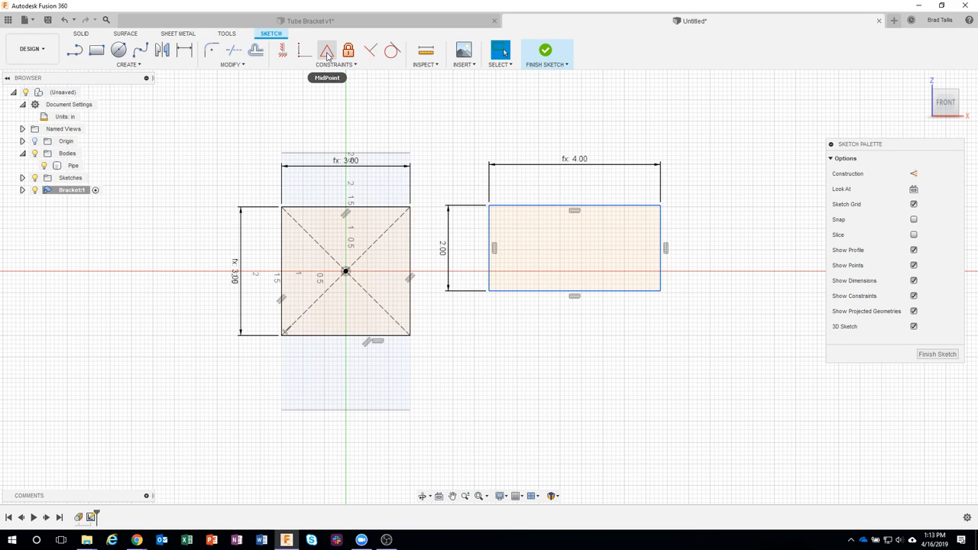
click(328, 54)
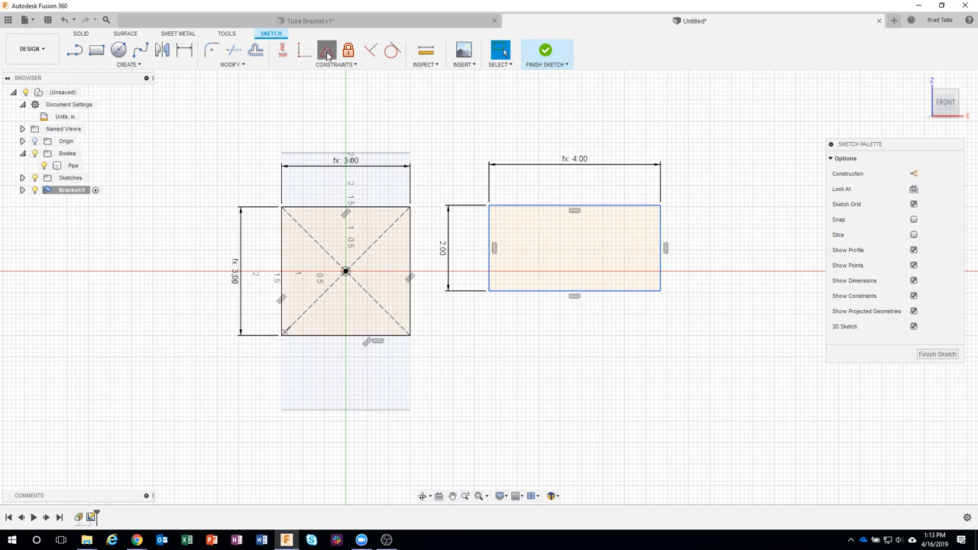
click(489, 227)
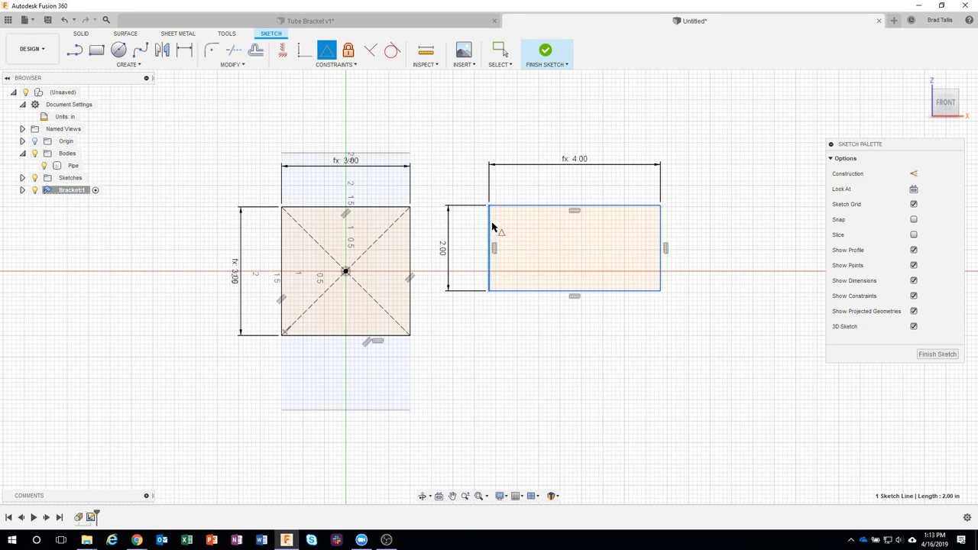
click(411, 238)
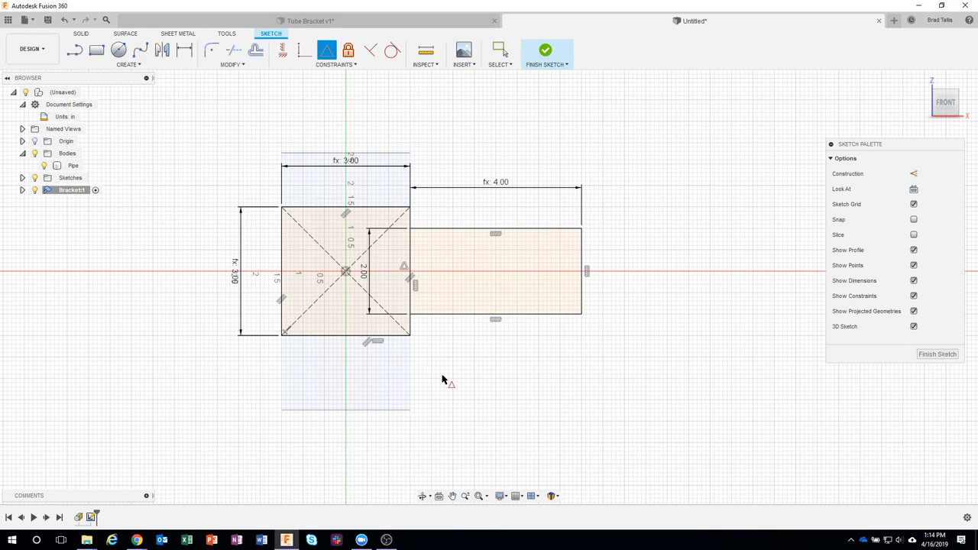
- Sketch a second rectangle below the side arm with its width set to pipe_dia and its height to 1 in
key(r)
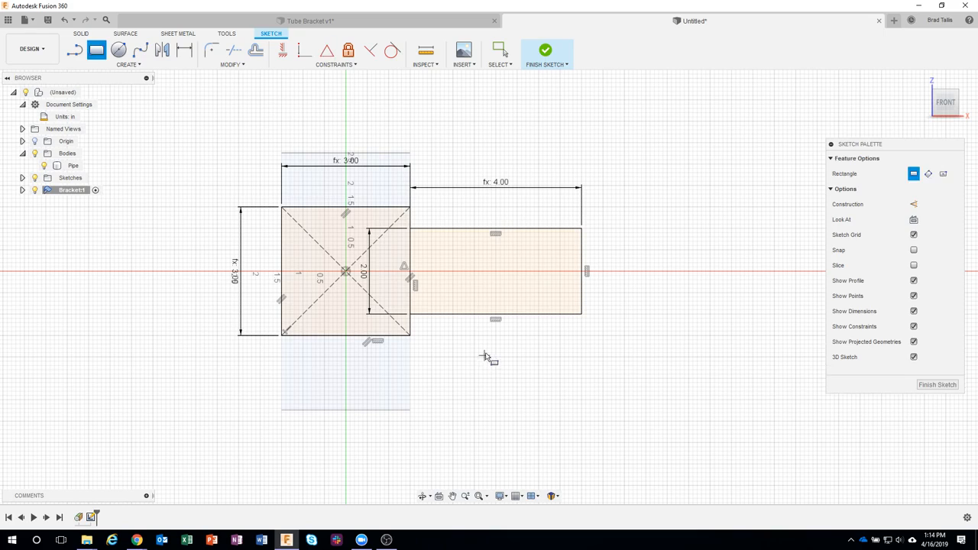
click(482, 344)
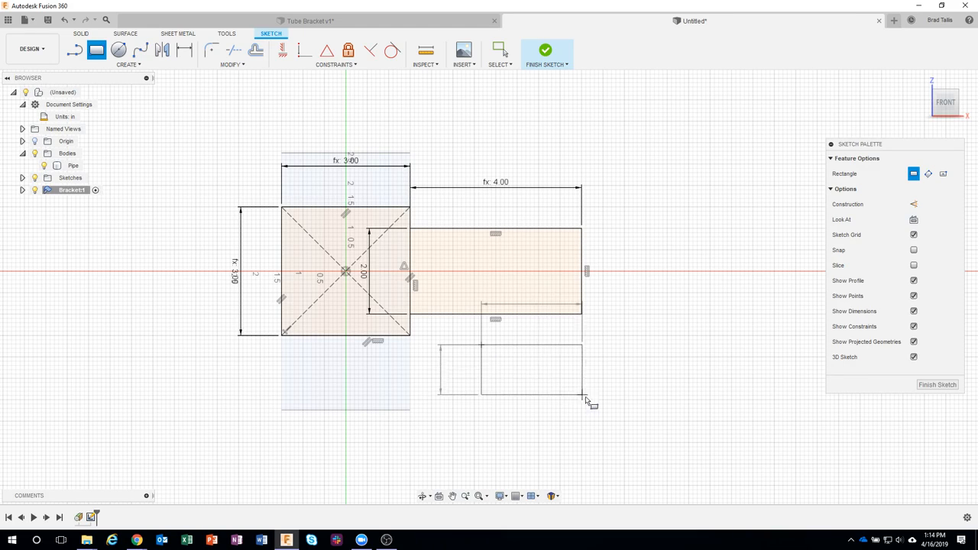
key(Tab)
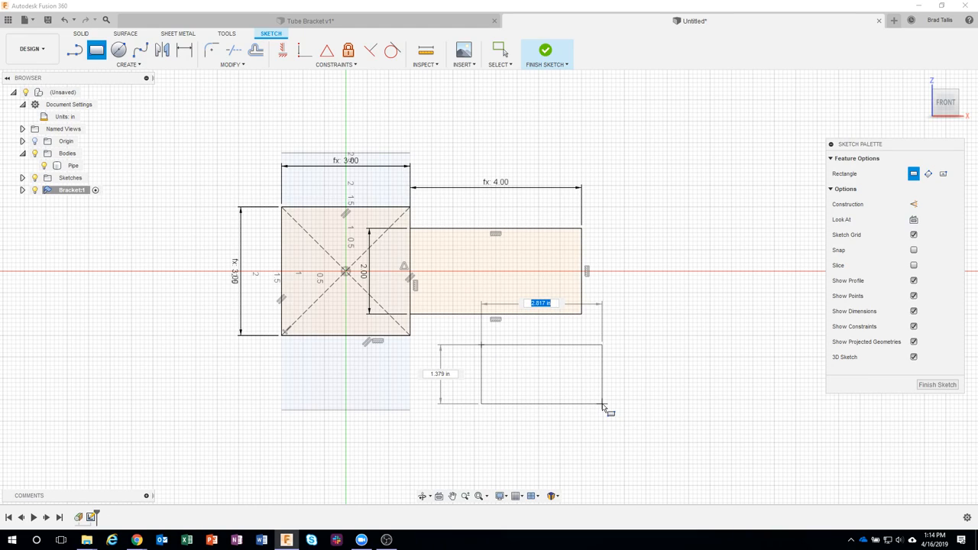
text(p)
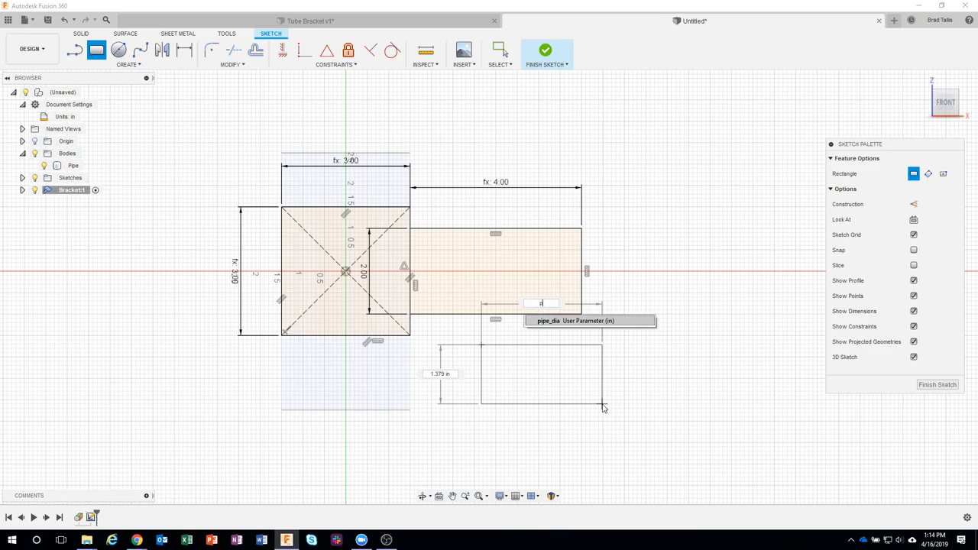
text(i)
key(Tab)
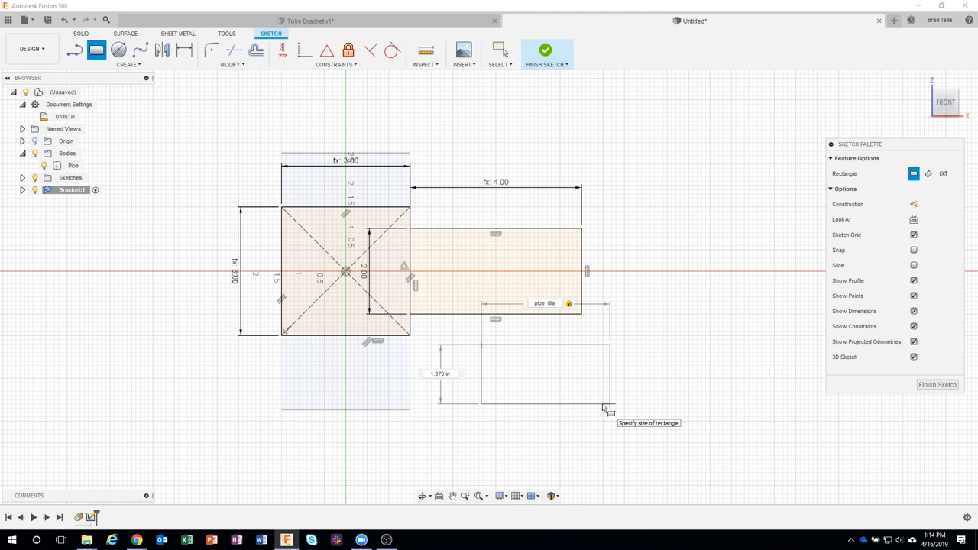
key(Tab)
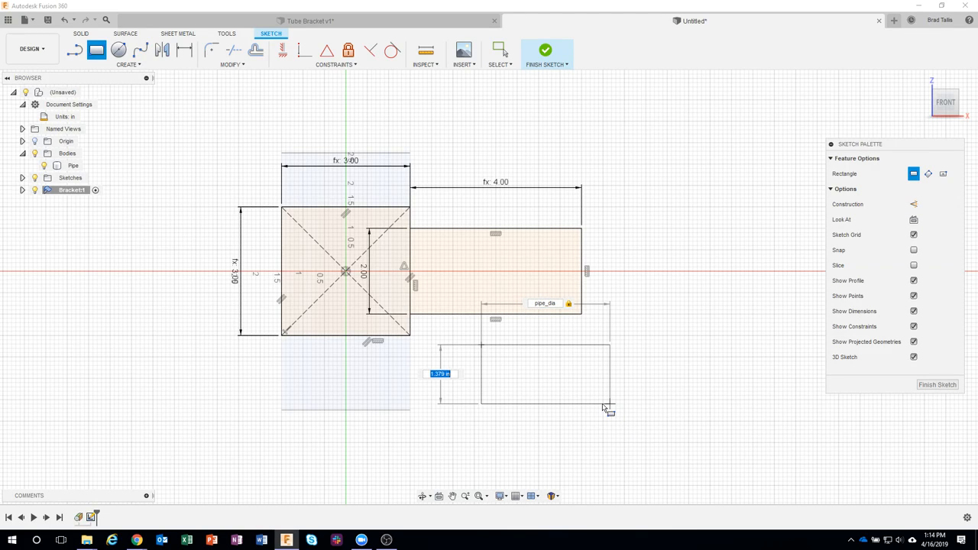
key(Tab)
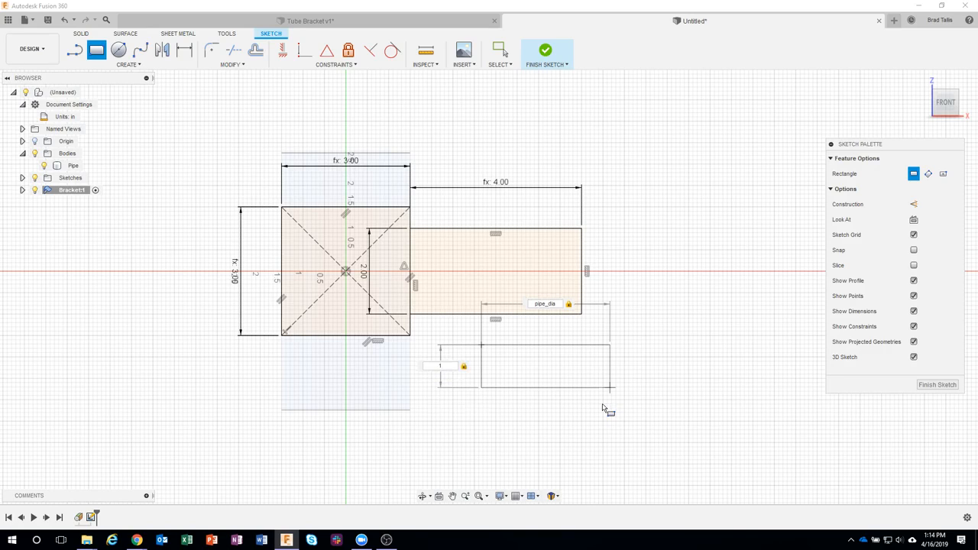
key(Return)
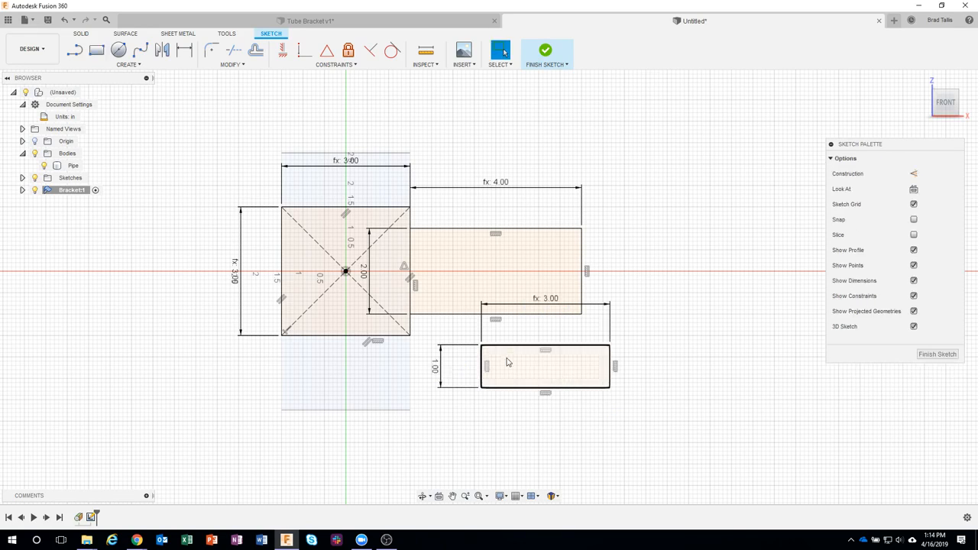
- Center the 1 in high rectangle on the plate's arm-side edge with a MidPoint constraint, placing it inside the side arm
click(501, 365)
click(326, 51)
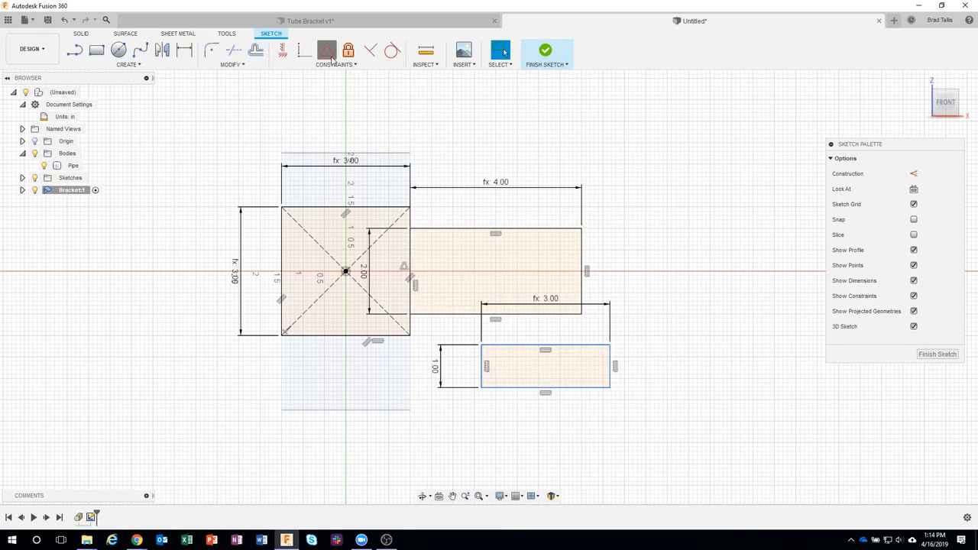
click(483, 359)
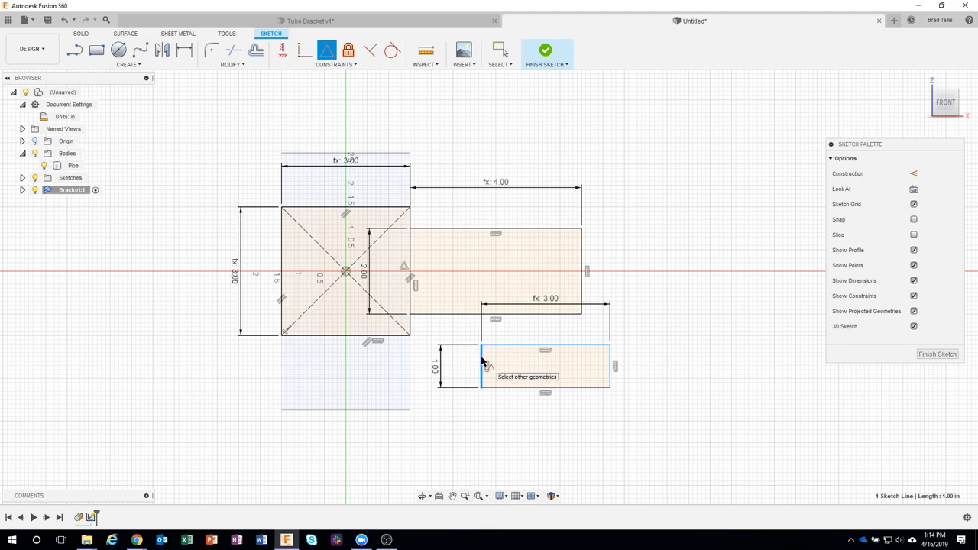
click(410, 248)
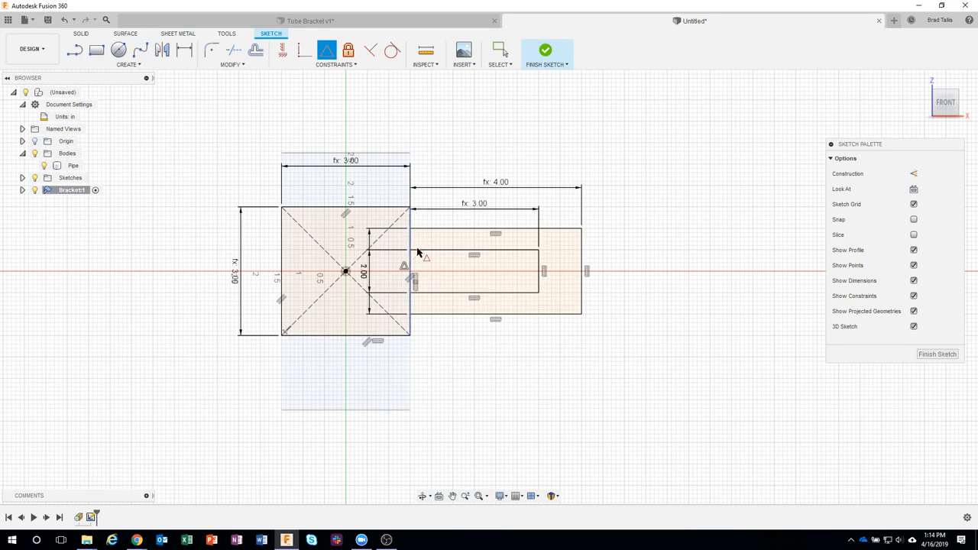
key(Escape)
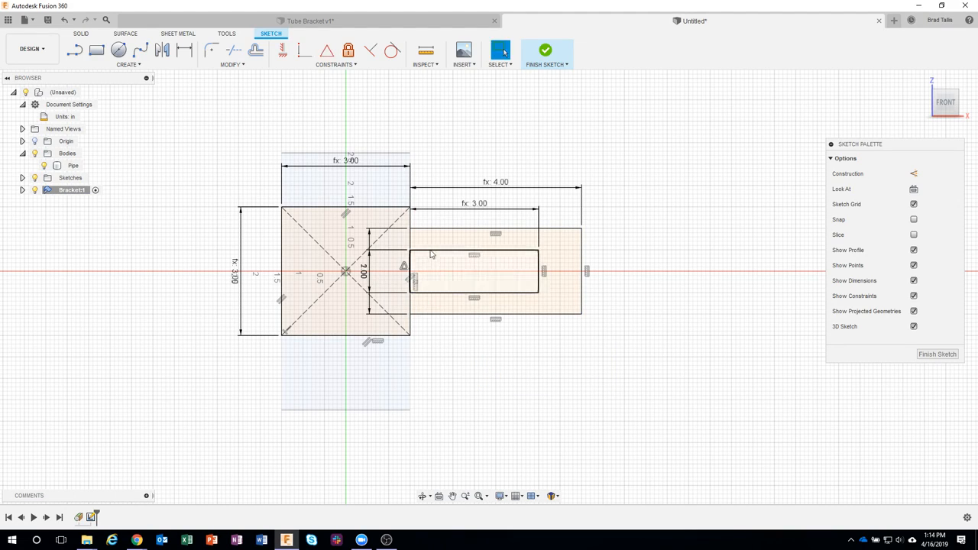
- Compare the U-shaped arm profile with the finished bracket in the Tube Bracket v1 design, and return to the untitled design's sketch
click(429, 245)
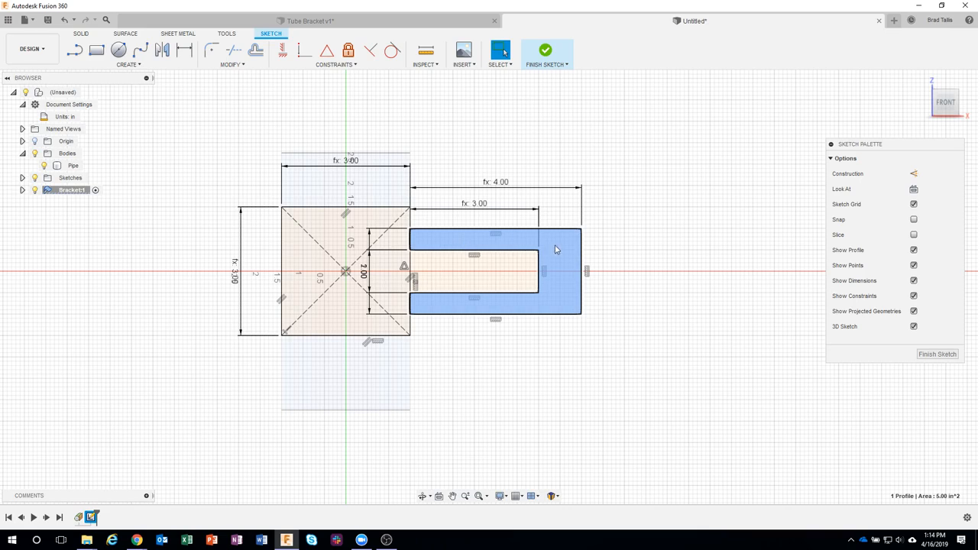
click(310, 22)
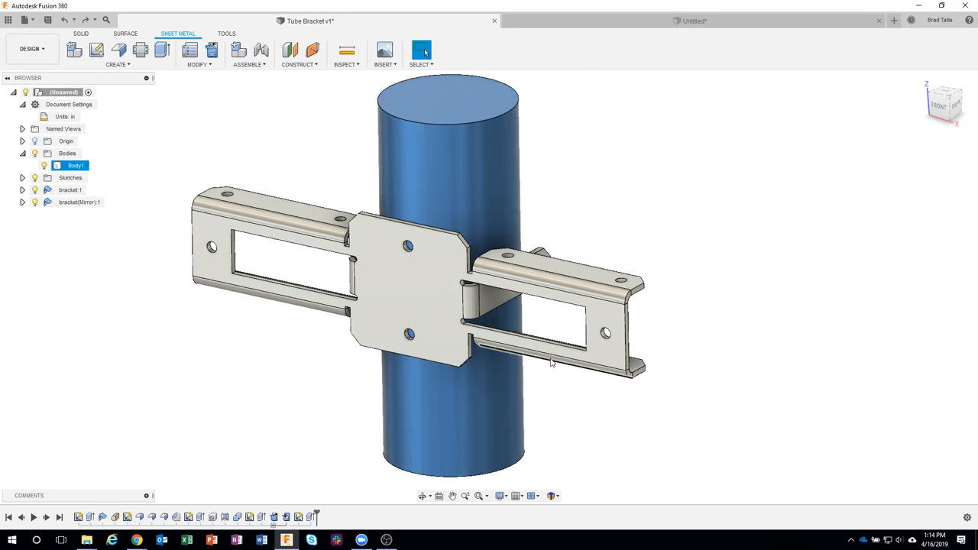
click(622, 28)
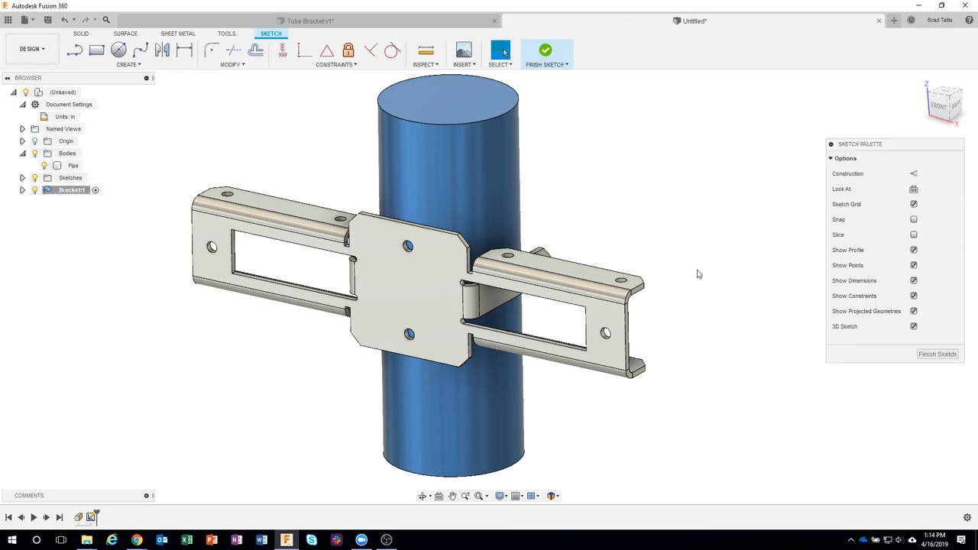
click(618, 158)
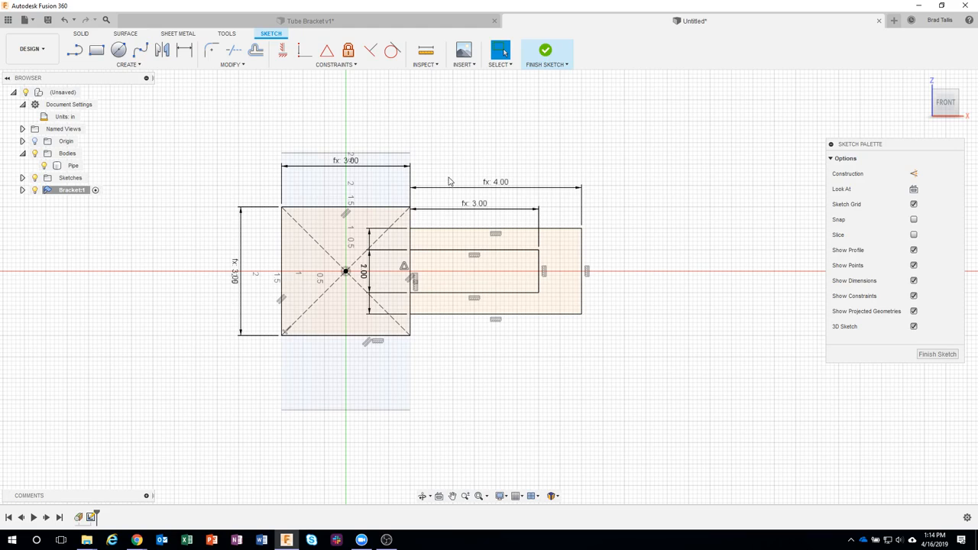
- Draw a vertical line between the midpoints of the center plate's upper and lower edges to split the plate in half
scroll(371, 191, up, 2)
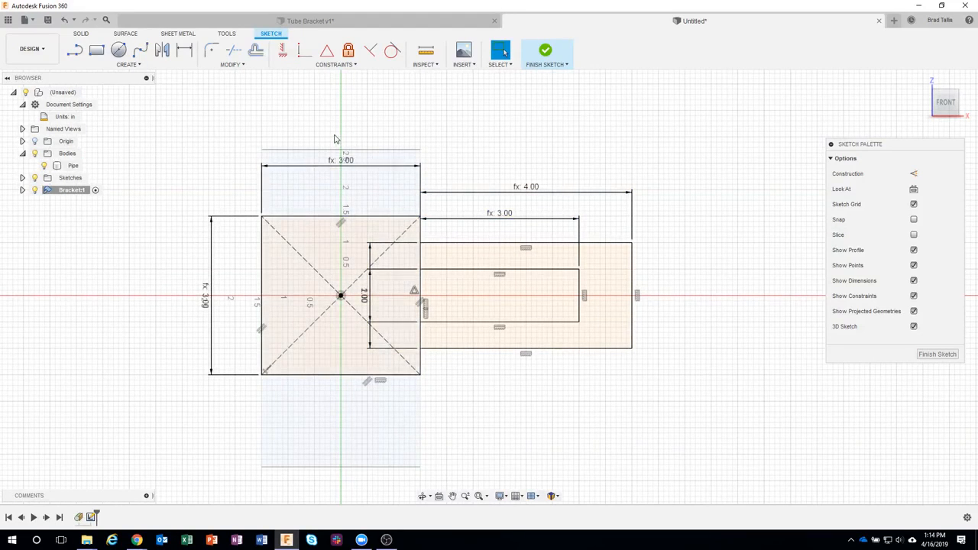
click(339, 164)
click(75, 50)
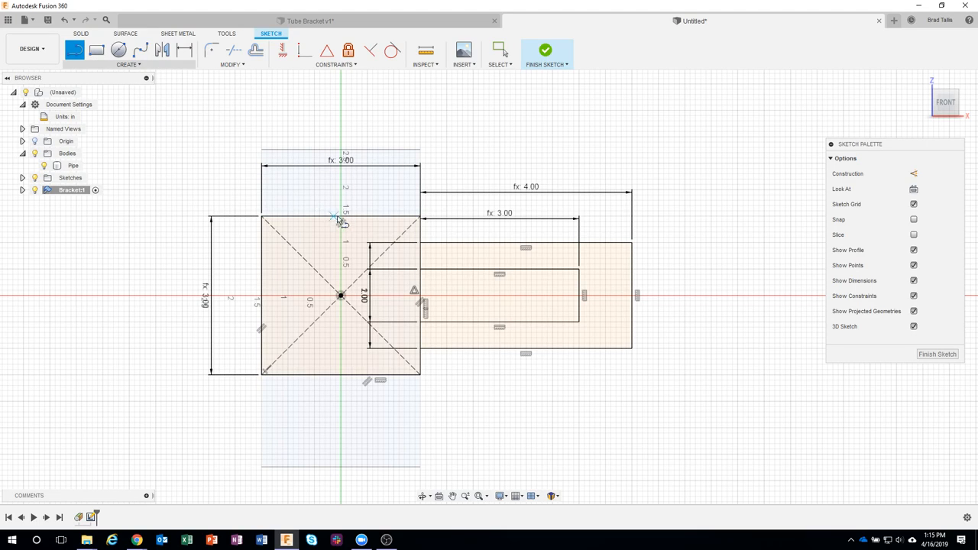
drag(341, 221, 341, 375)
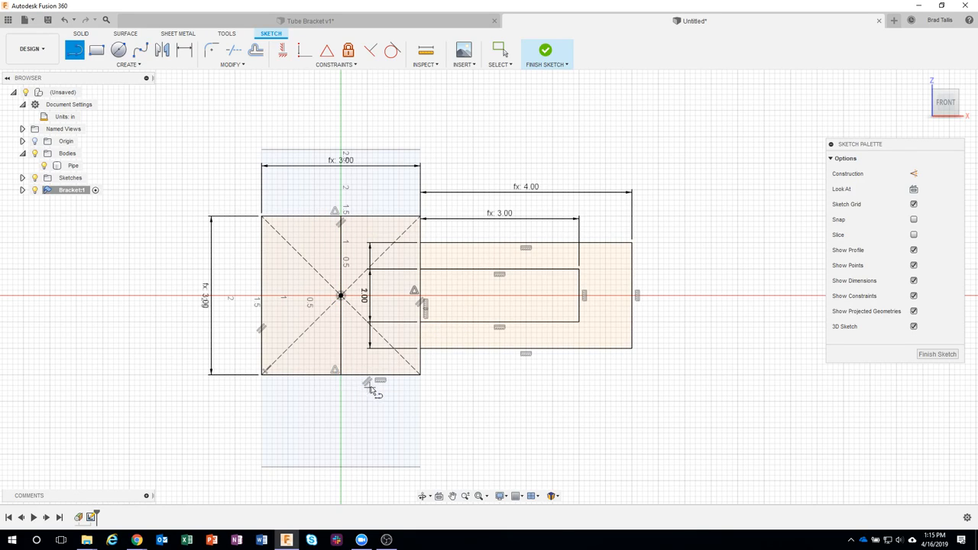
key(Escape)
- Select the plate half next to the side arm together with the U-shaped arm profile
click(362, 237)
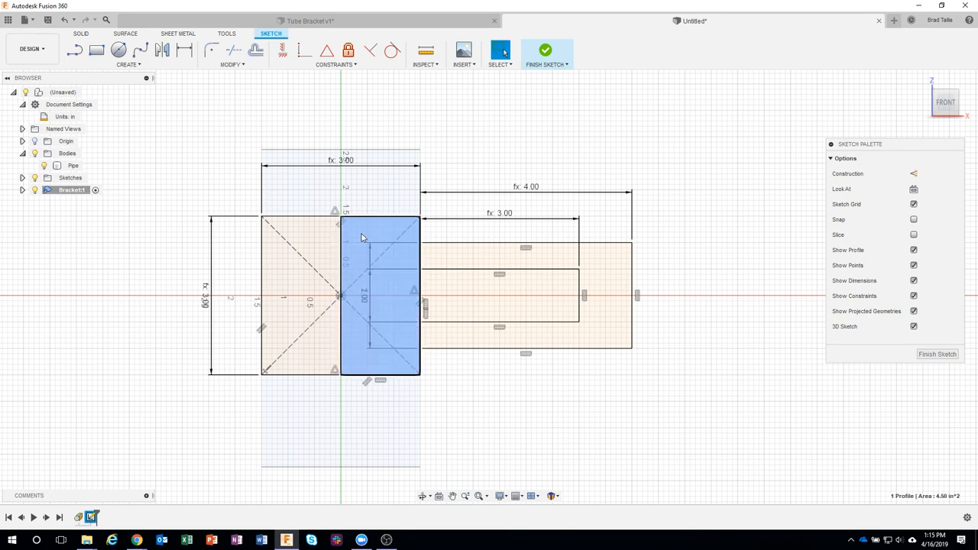
click(320, 237)
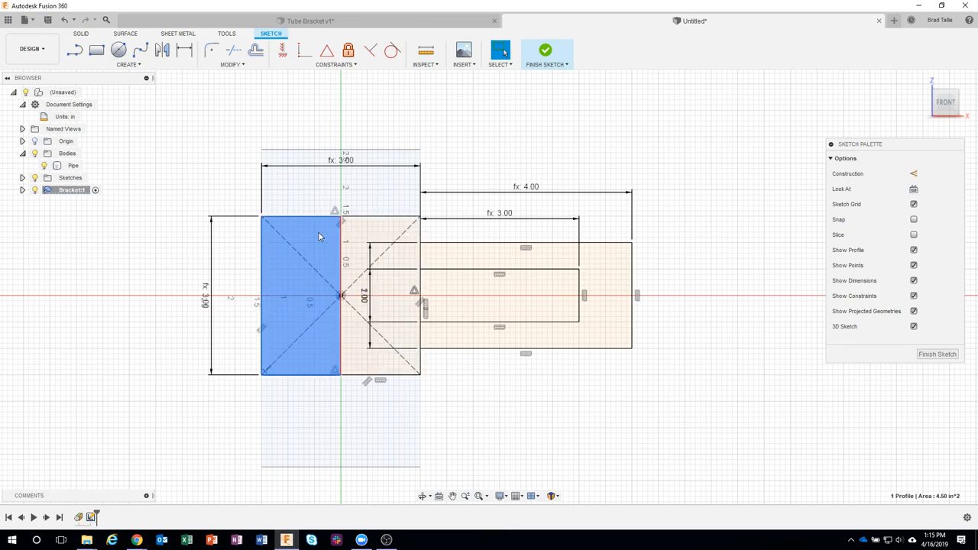
click(373, 231)
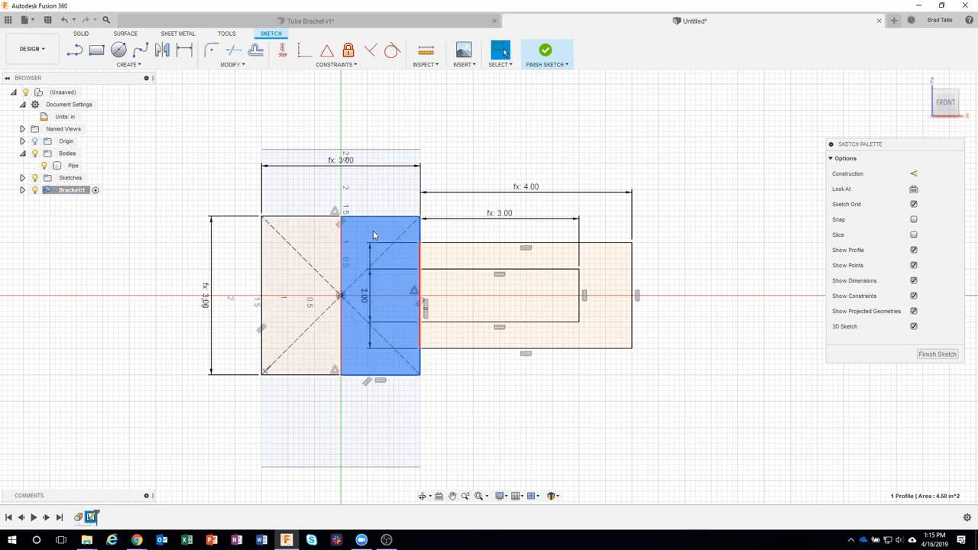
shift+click(432, 255)
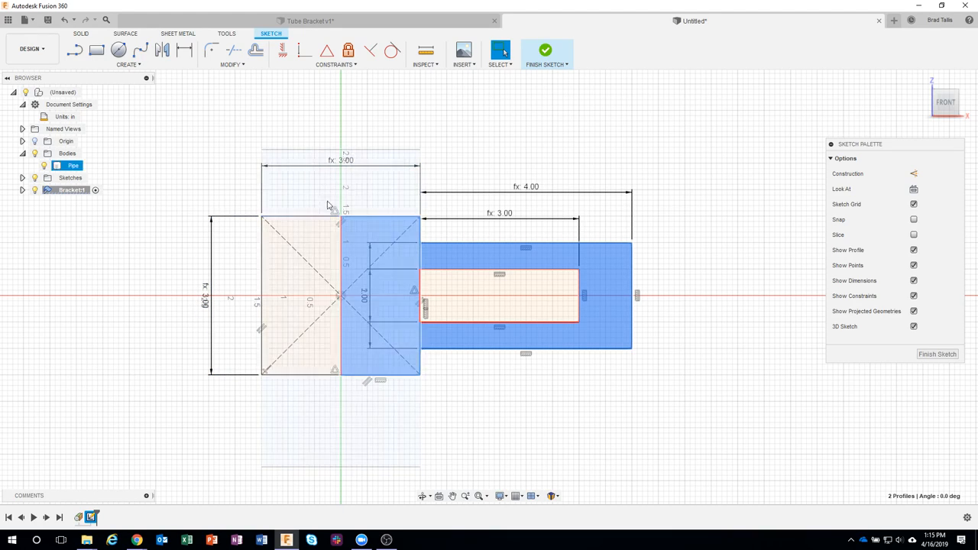
- Inspect the expression behind the side arm's overall length dimension, and finish the sketch
click(532, 195)
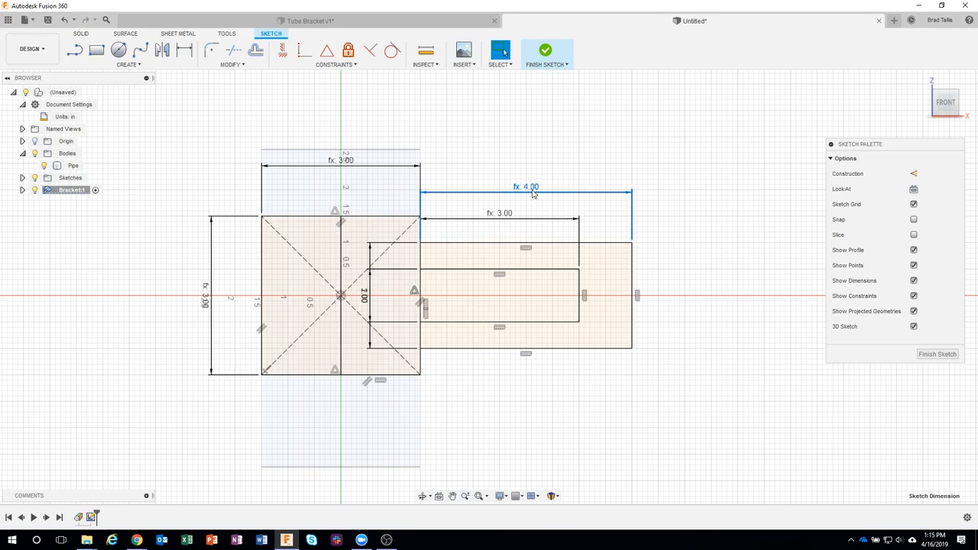
double_click(535, 191)
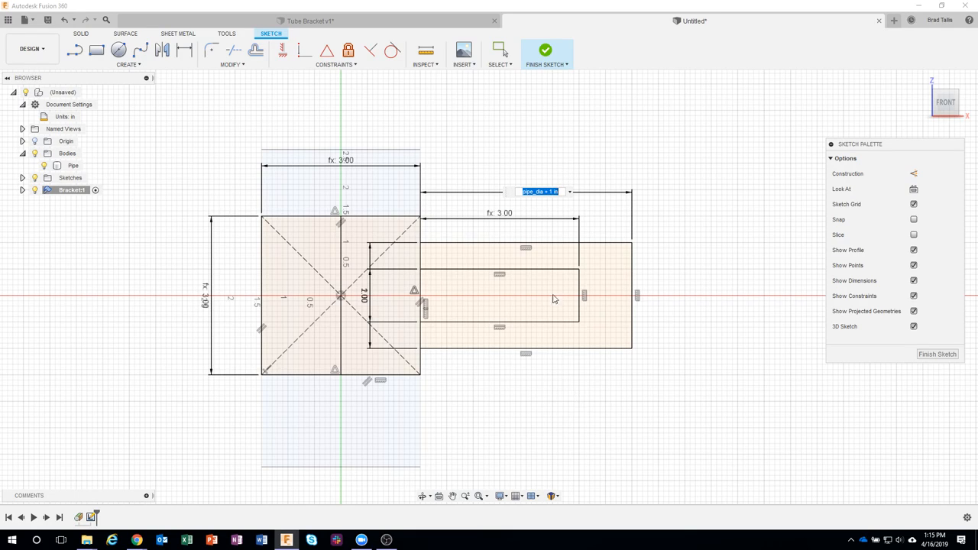
click(559, 50)
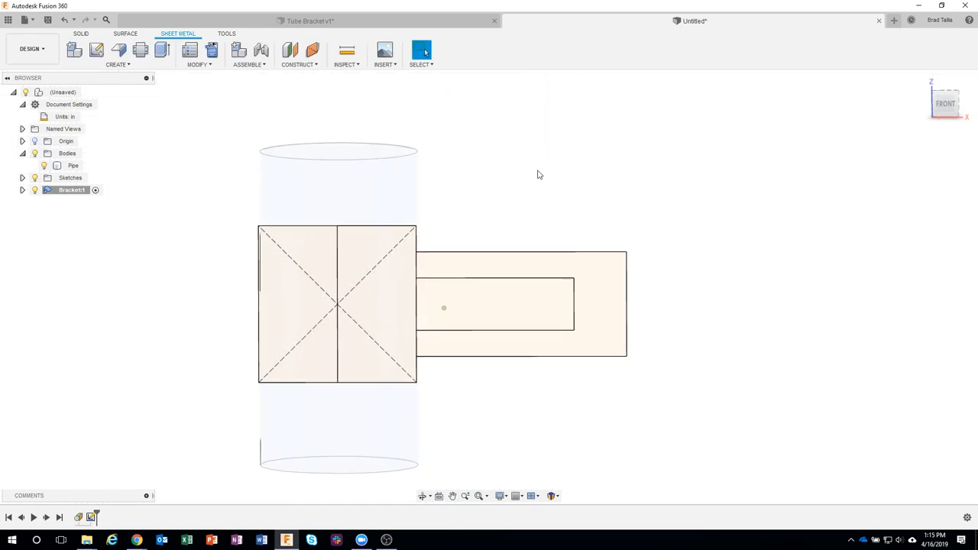
- Start a Flange from the arm-side plate half and the U-shaped arm profile, and expand the Bracket component to check its sheet metal rule
click(375, 243)
click(442, 278)
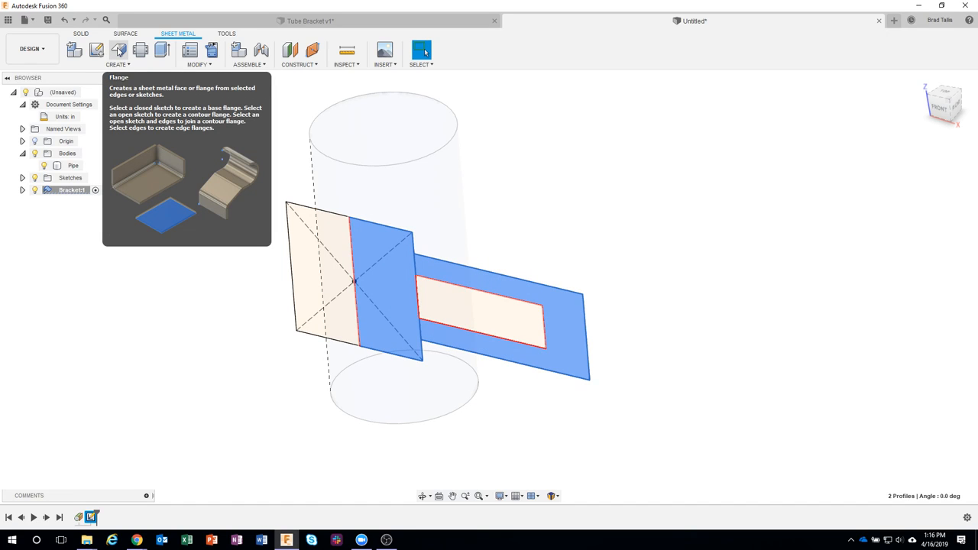
click(119, 52)
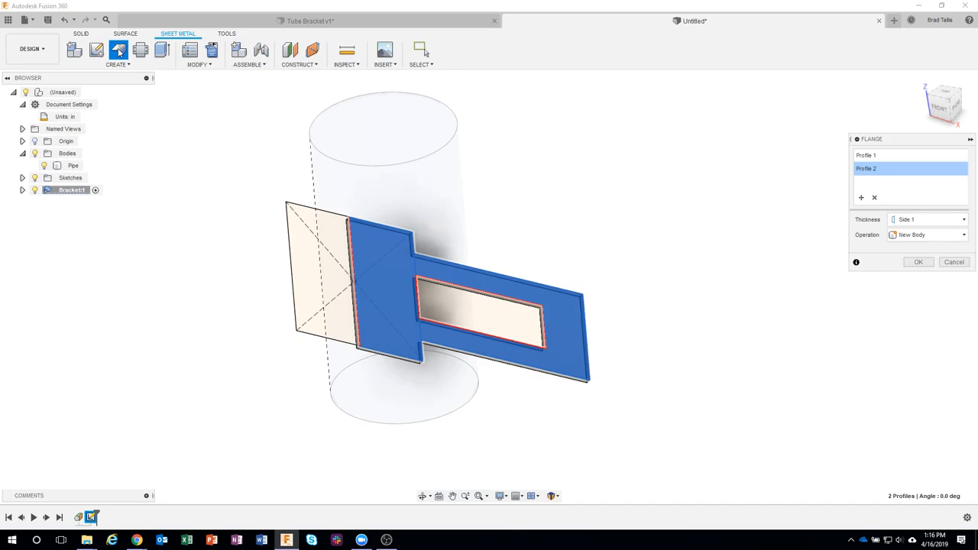
click(22, 190)
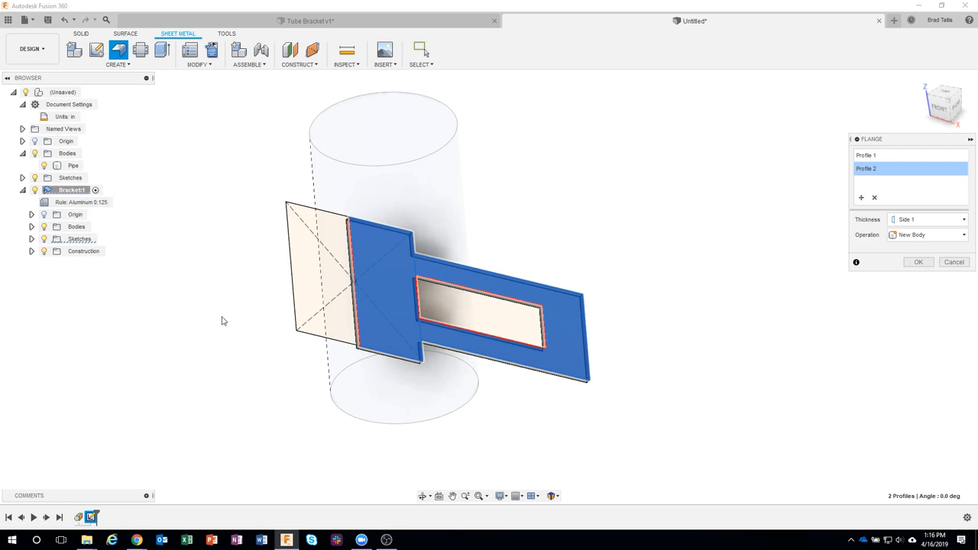
- Try the Side 2 and Symmetric thickness directions for the base flange, comparing them against the pipe from above
shift+middle_drag(221, 318, 282, 328)
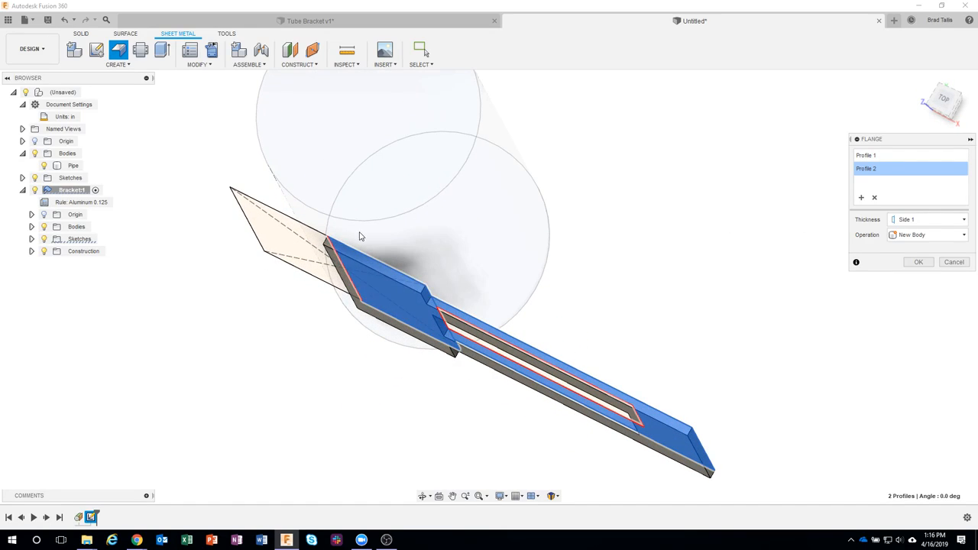
drag(949, 100, 972, 115)
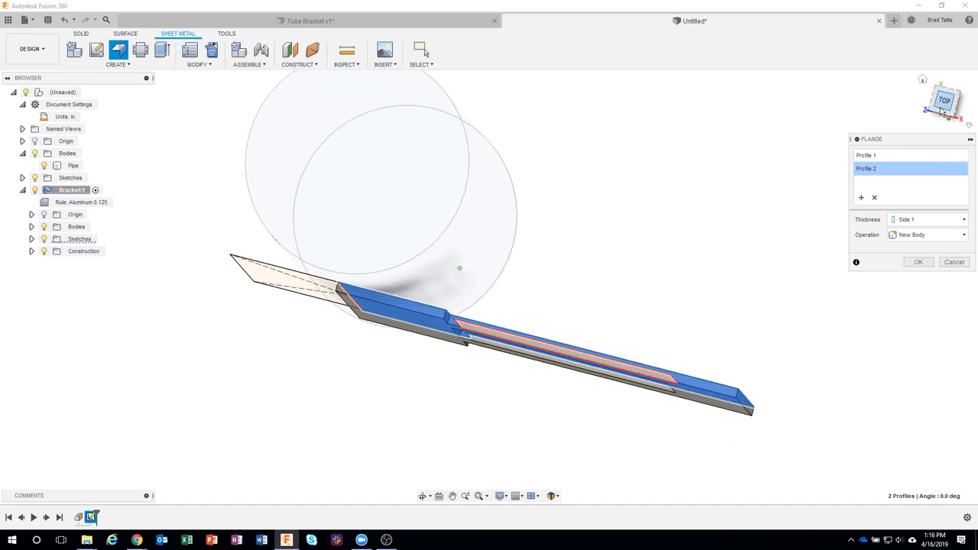
click(947, 106)
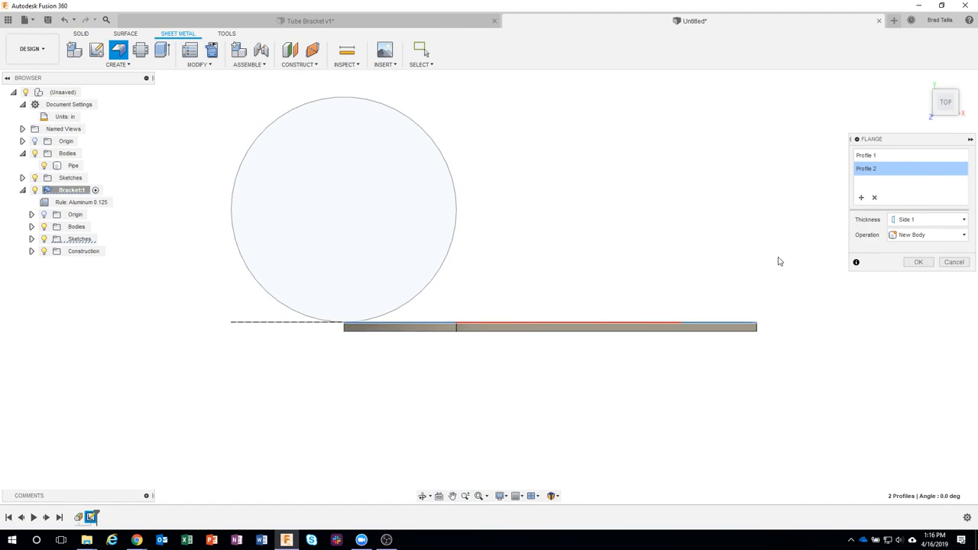
click(921, 221)
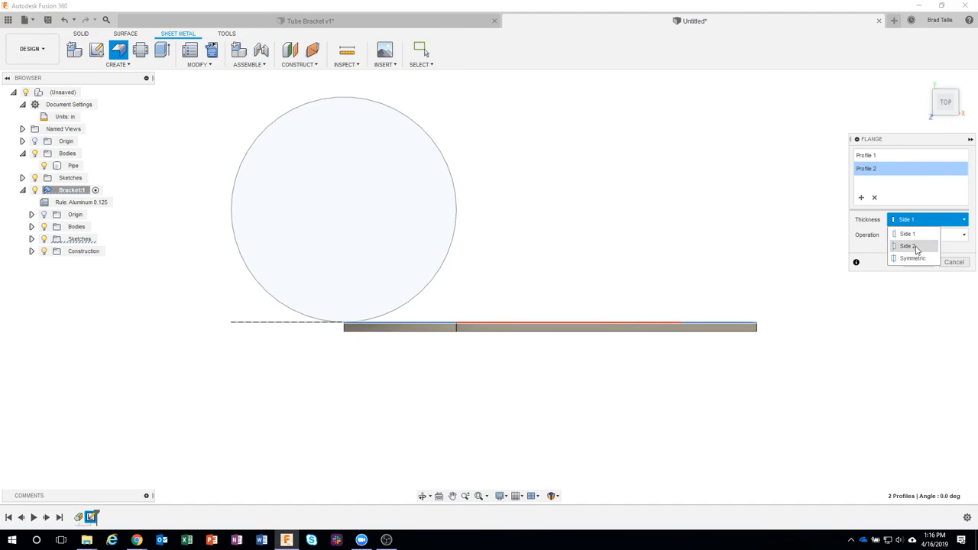
click(916, 248)
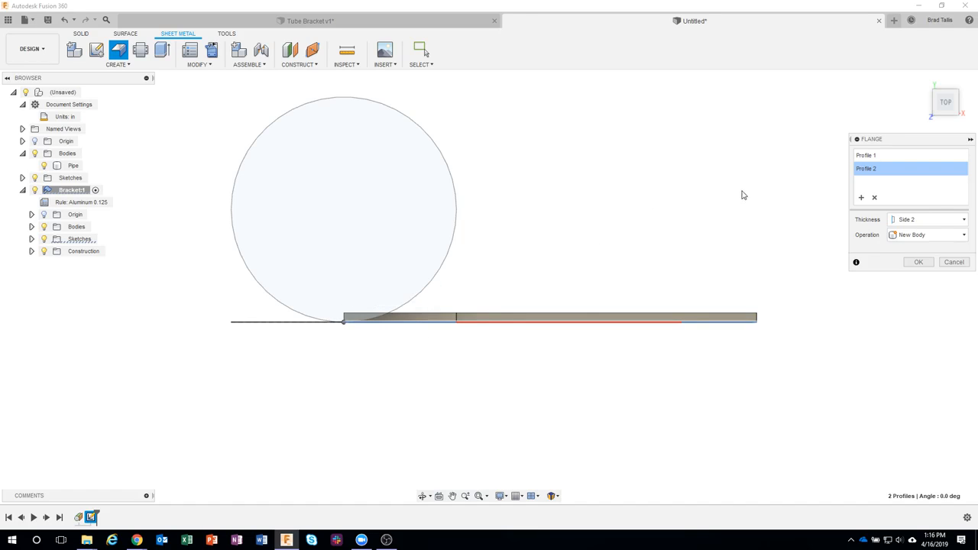
click(928, 220)
click(919, 246)
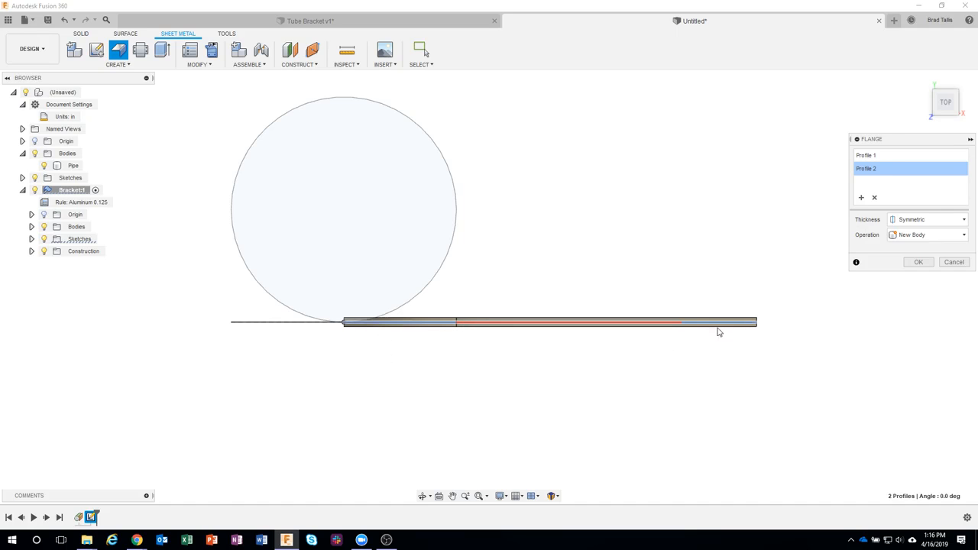
- Set the flange thickness direction to Side 1 and create the base flange as a new body
click(924, 222)
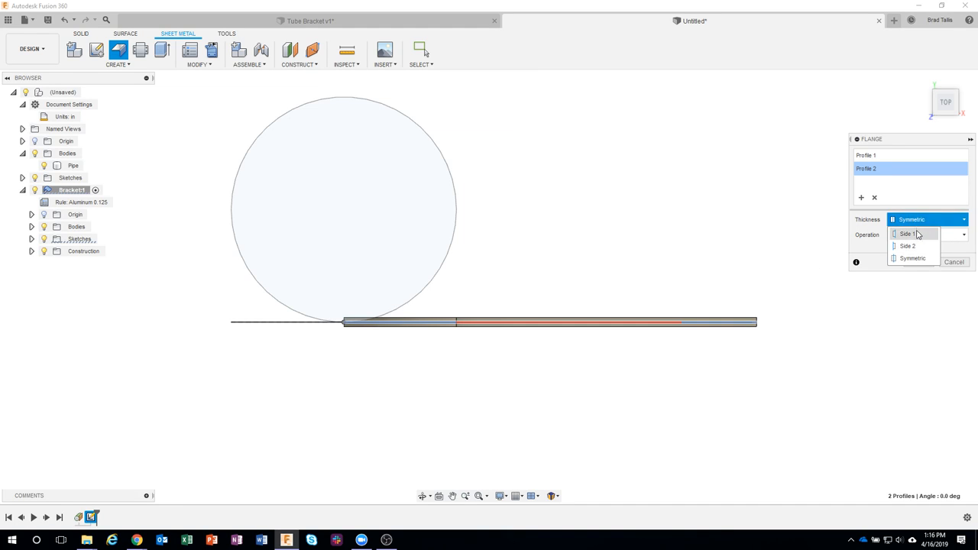
click(911, 234)
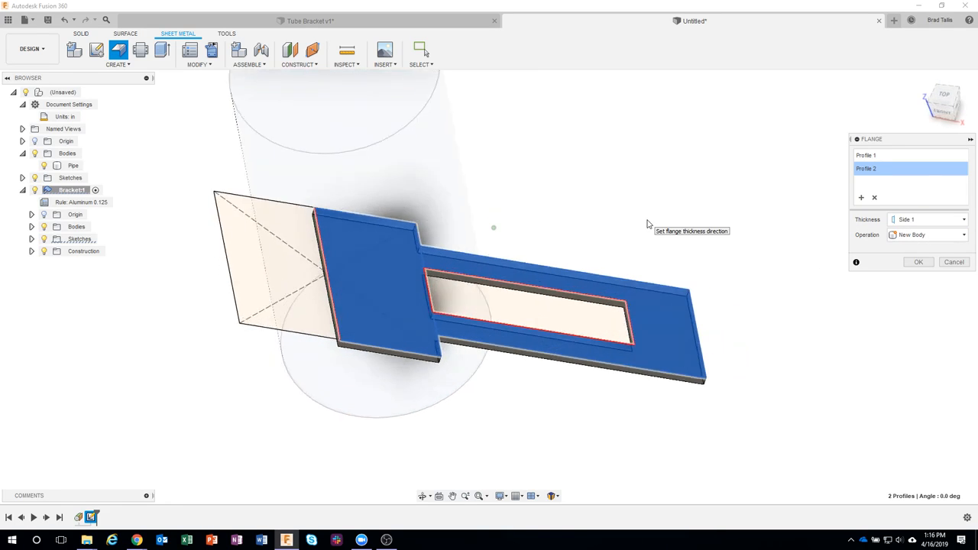
click(922, 263)
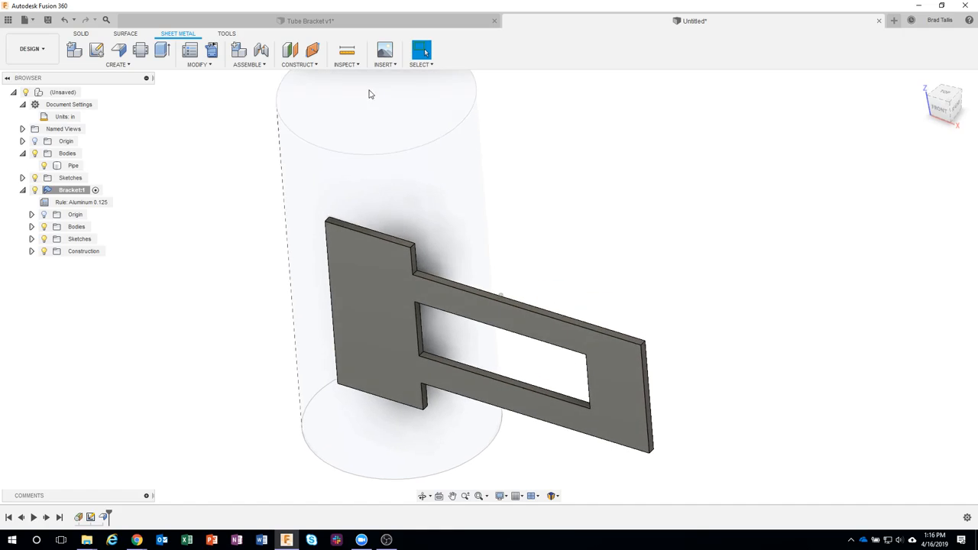
- Examine how the strap flange runs from the slot alongside the pipe in the Tube Bracket v1 design, and return to the untitled design
click(280, 20)
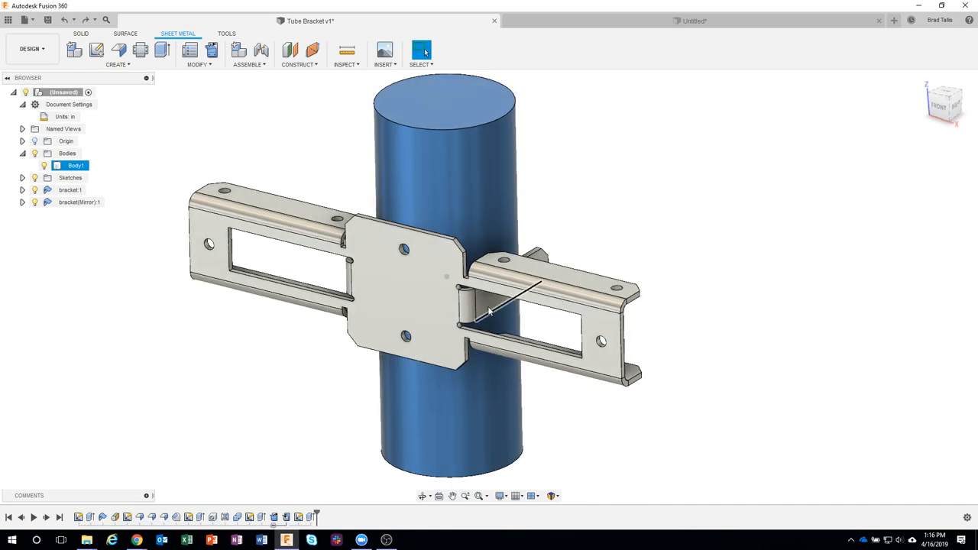
click(484, 309)
shift+middle_drag(585, 275, 422, 229)
shift+click(423, 229)
click(559, 243)
shift+middle_drag(613, 316, 198, 340)
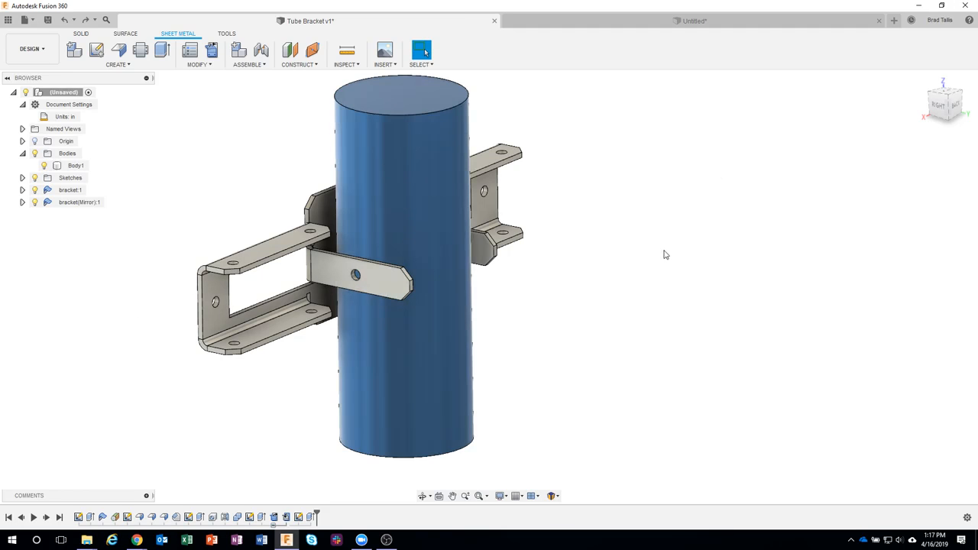
shift+middle_drag(664, 251, 535, 257)
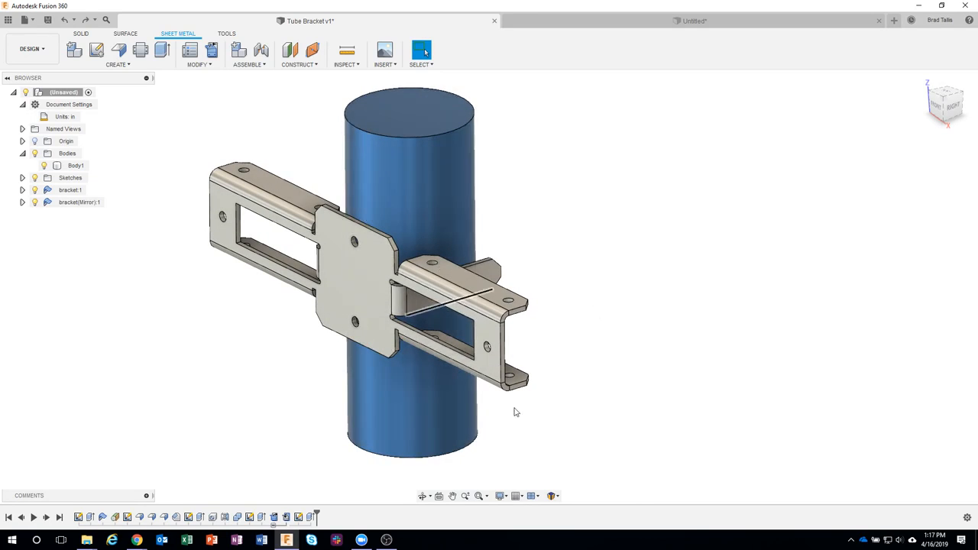
click(75, 165)
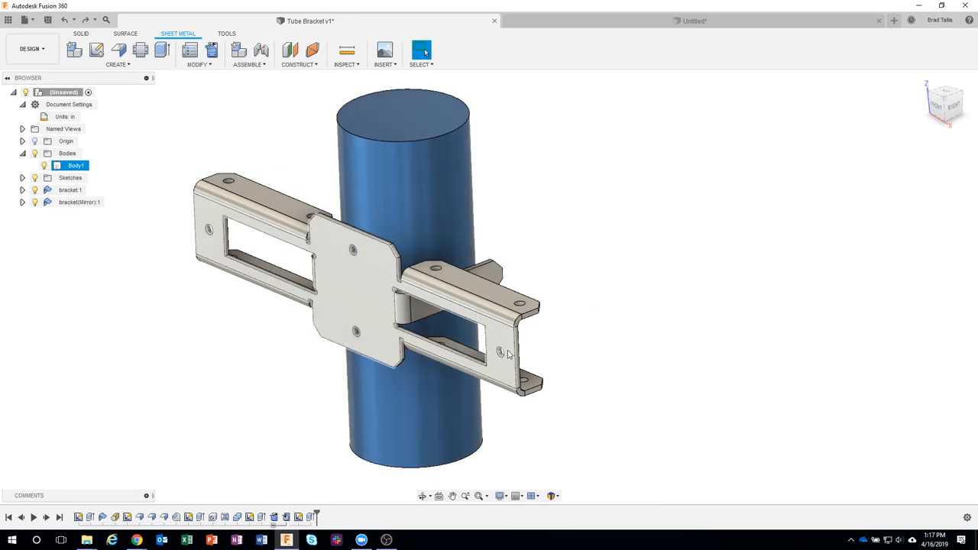
key(Escape)
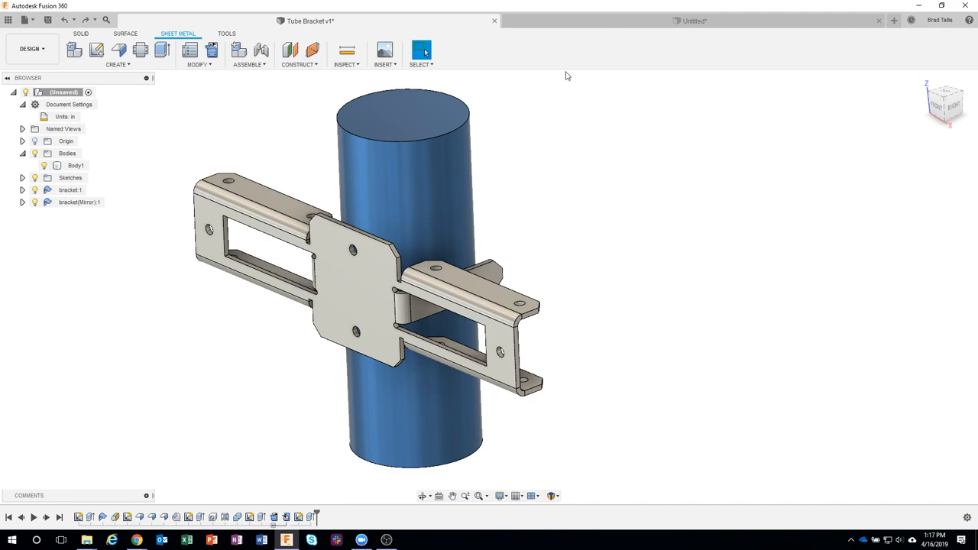
click(607, 22)
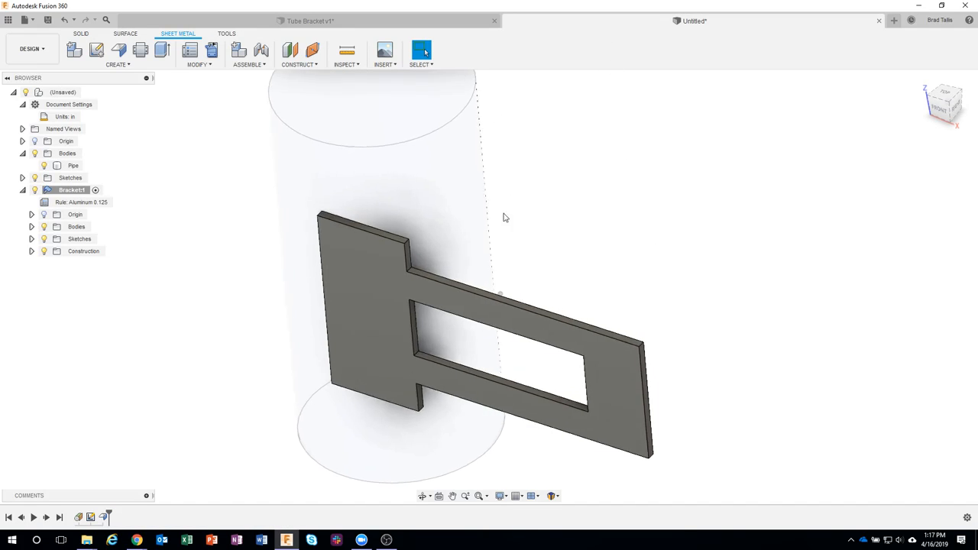
- Start a Flange on the slot's rear 1 in edge beside the center plate and pull it about 2.25 in along the pipe
scroll(501, 225, up, 3)
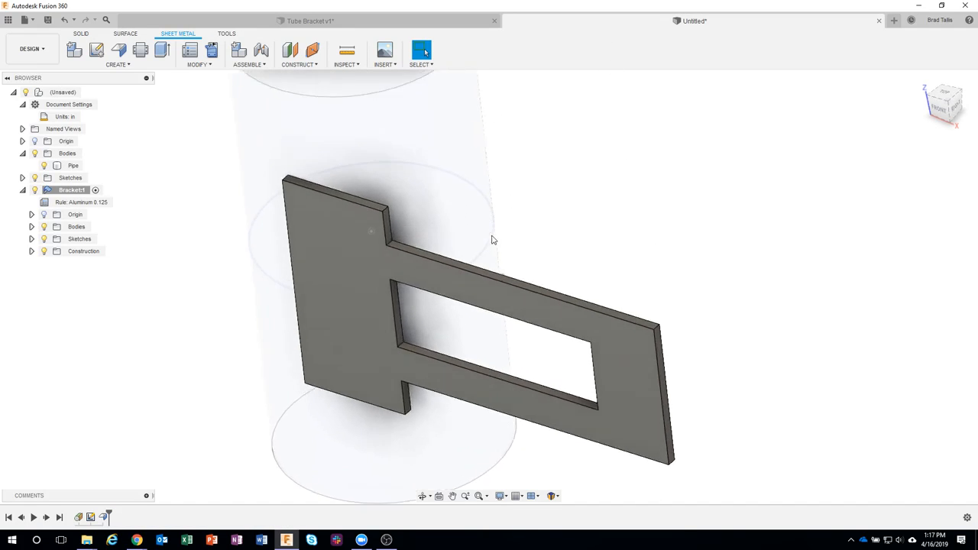
click(390, 305)
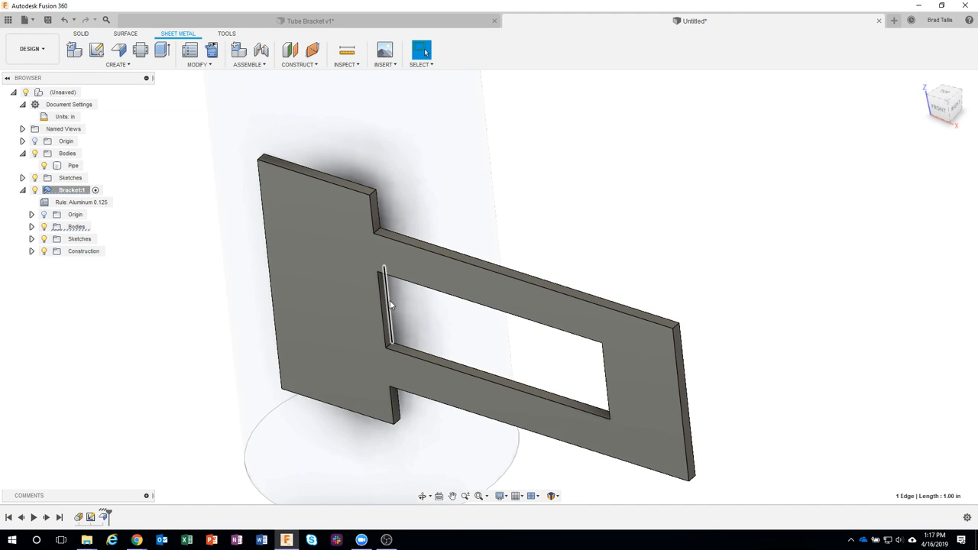
right_click(391, 305)
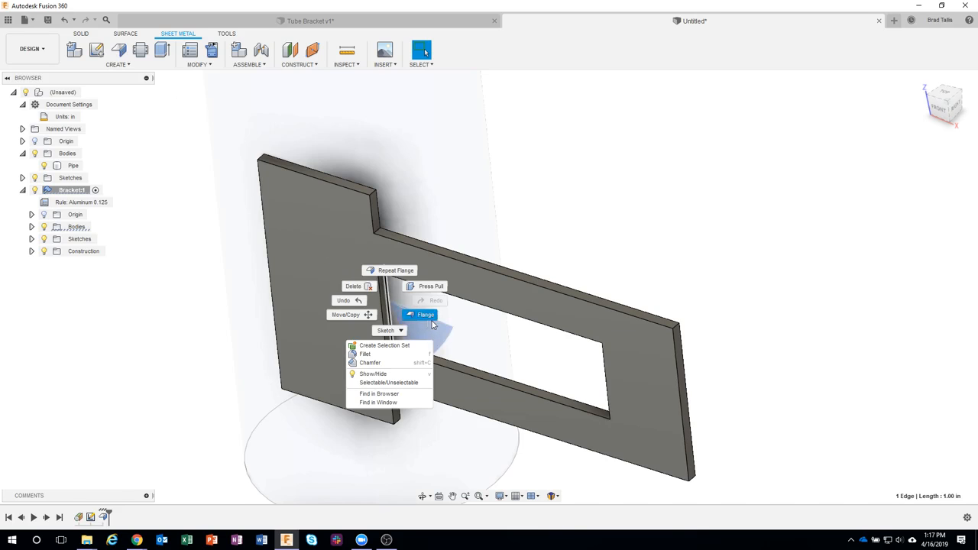
click(669, 176)
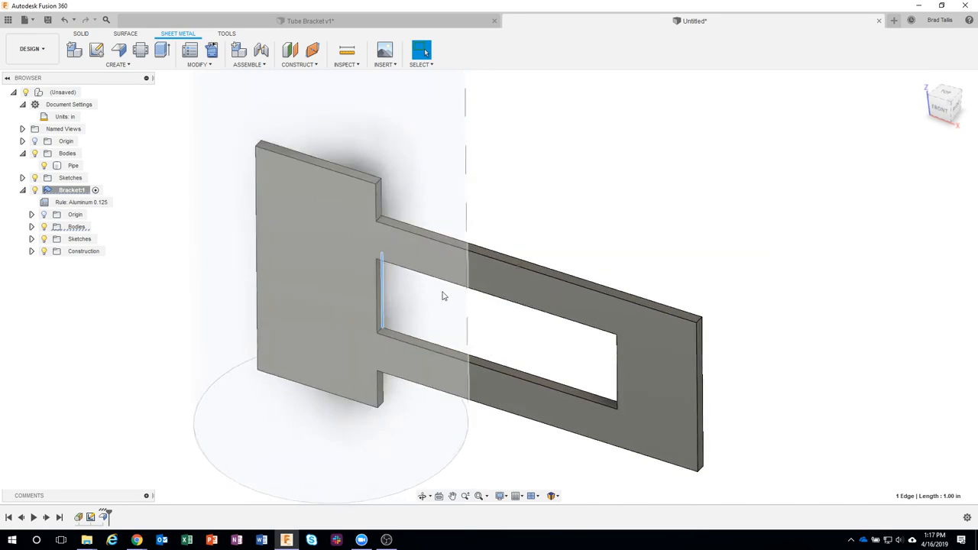
right_click(395, 290)
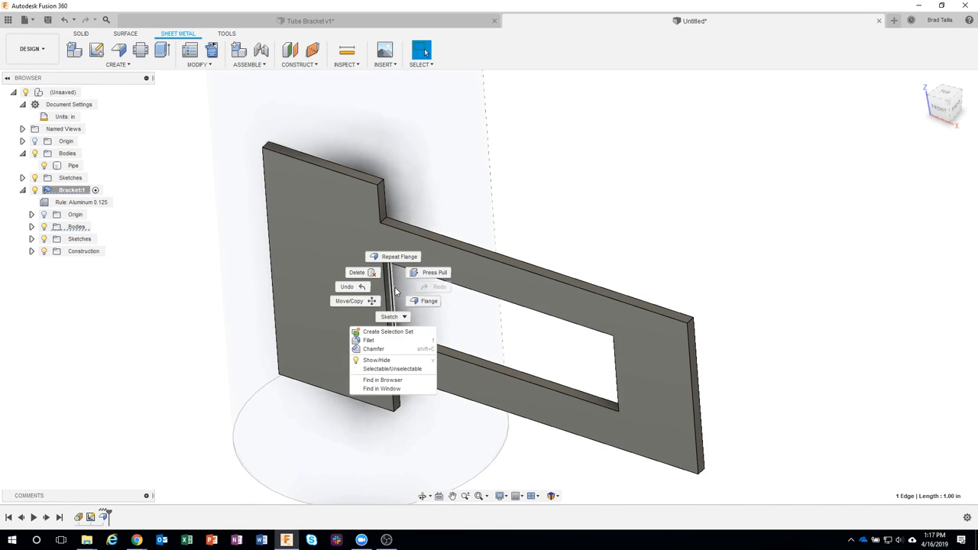
click(430, 304)
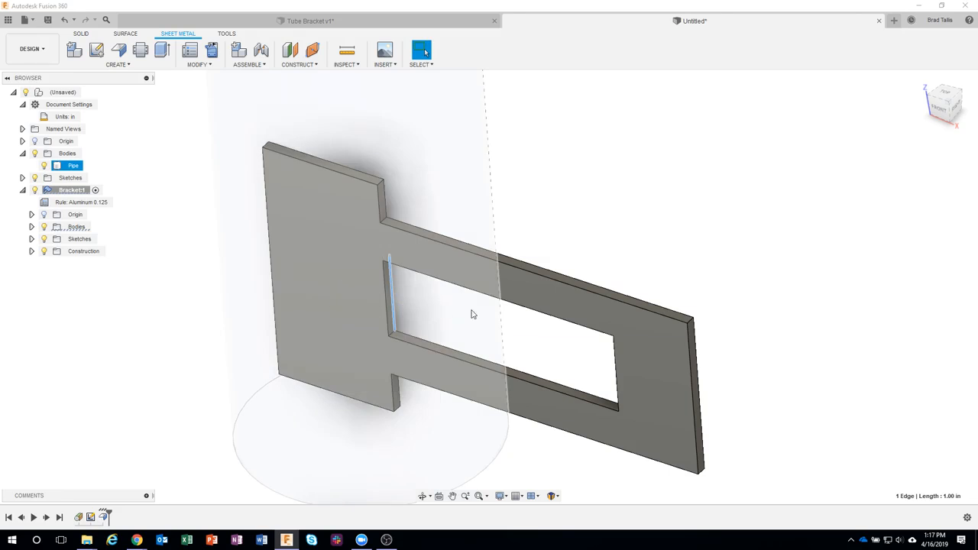
shift+middle_drag(750, 147, 417, 296)
drag(393, 305, 519, 203)
shift+middle_drag(658, 343, 392, 217)
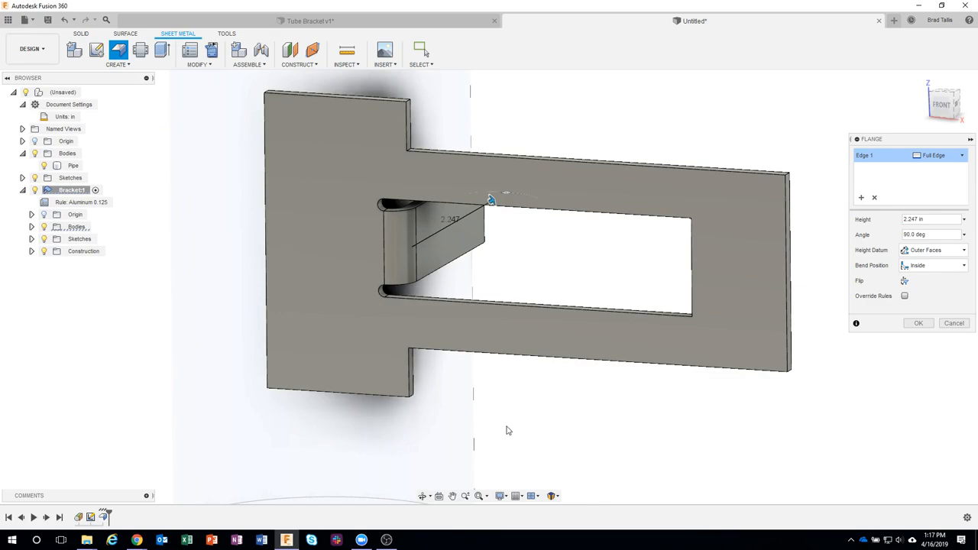
- Check the edge flange against the pipe from above and set its bend position to Outside
shift+middle_drag(507, 429, 691, 169)
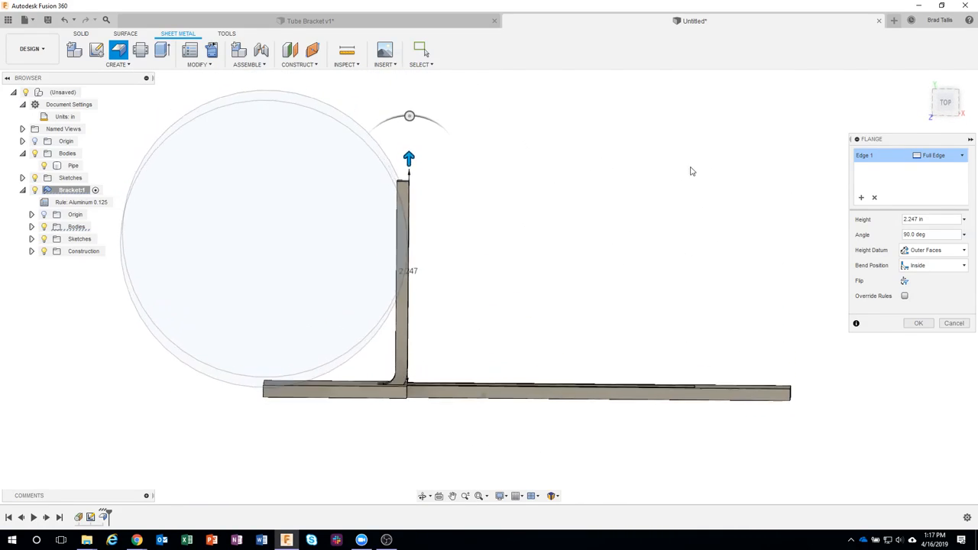
click(948, 104)
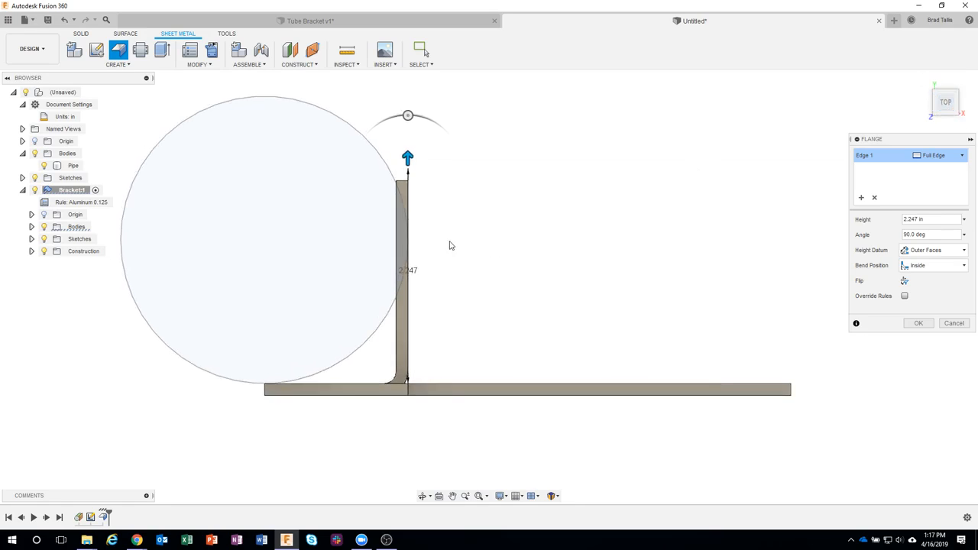
scroll(431, 258, up, 3)
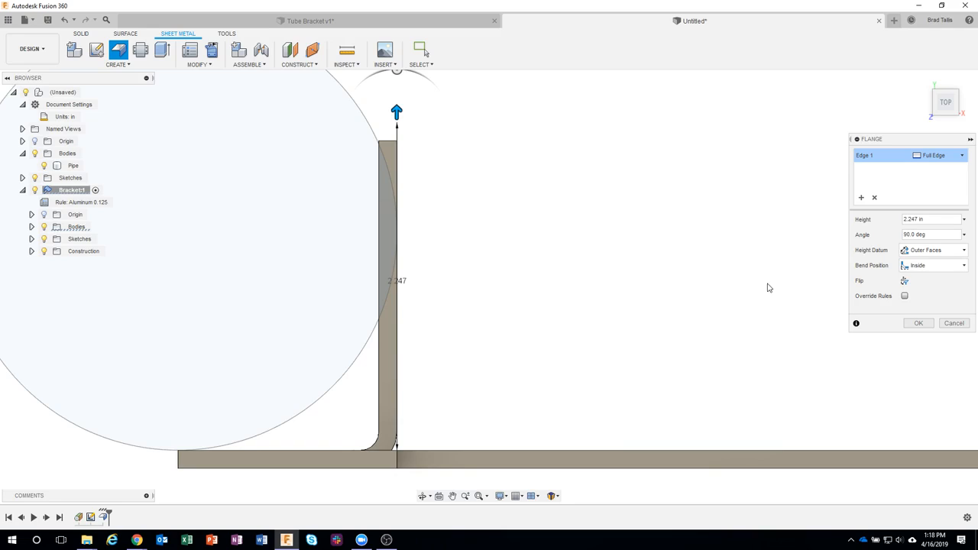
click(921, 266)
click(922, 293)
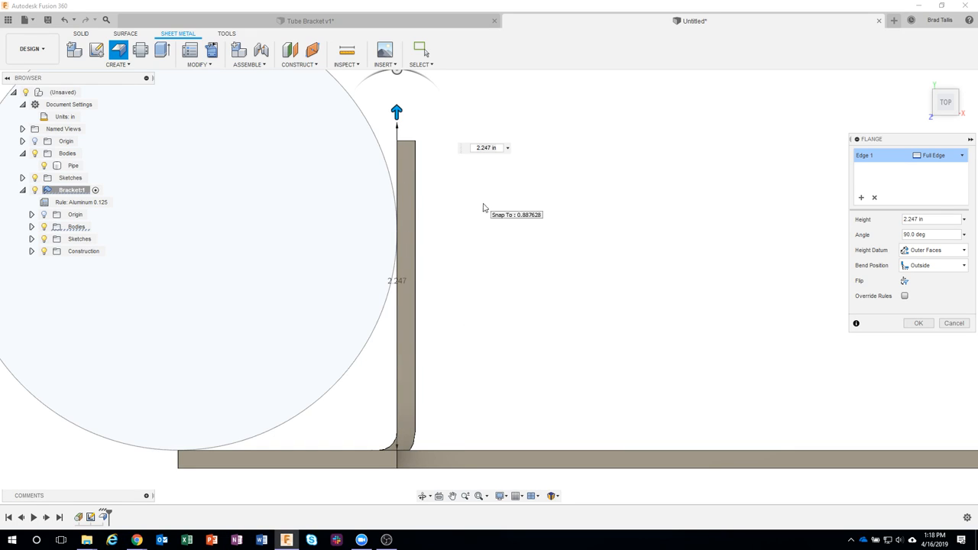
- Set the strap flange's height to the pipe_dia parameter and create the flange
mouse_move(505, 203)
shift+middle_down()
mouse_move(440, 204)
mouse_move(447, 273)
mouse_move(547, 234)
shift+middle_up()
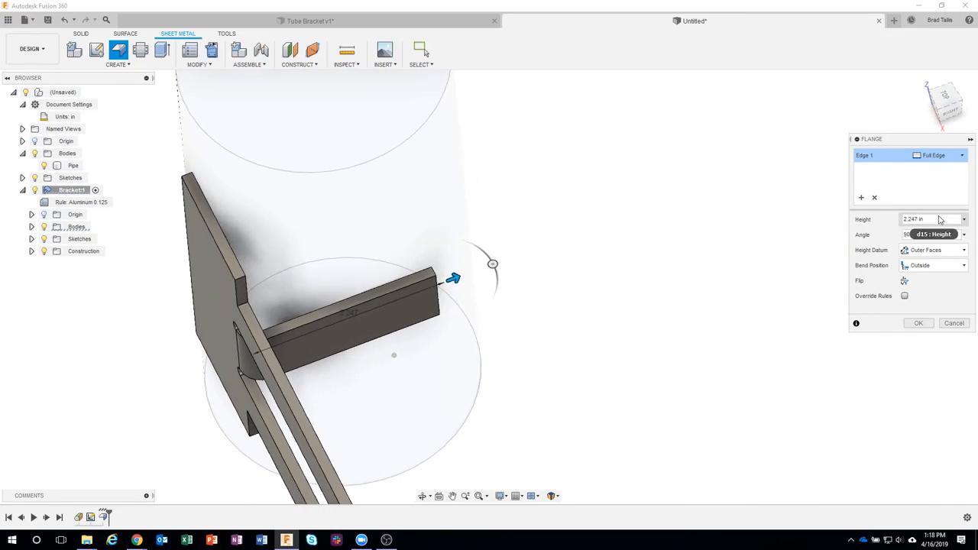
click(940, 217)
drag(940, 222, 886, 221)
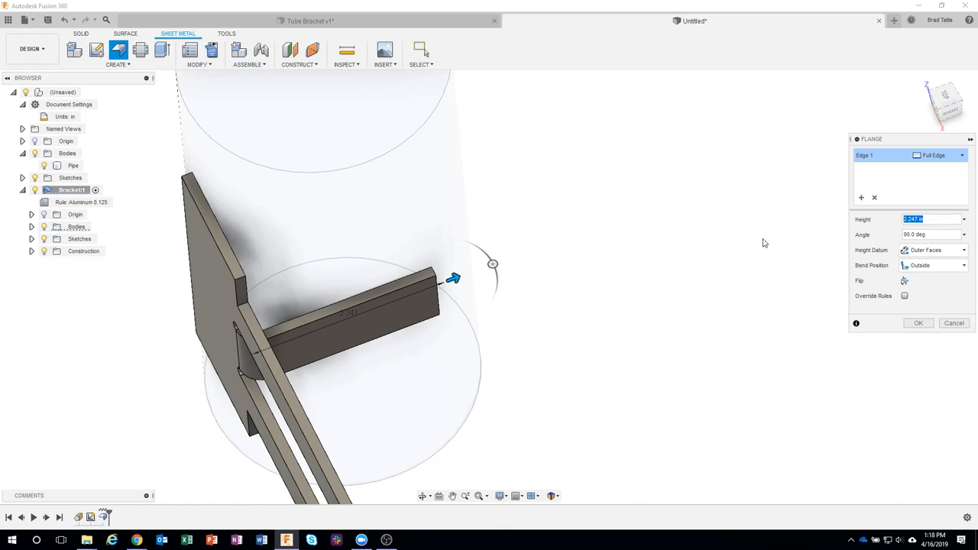
text(pi)
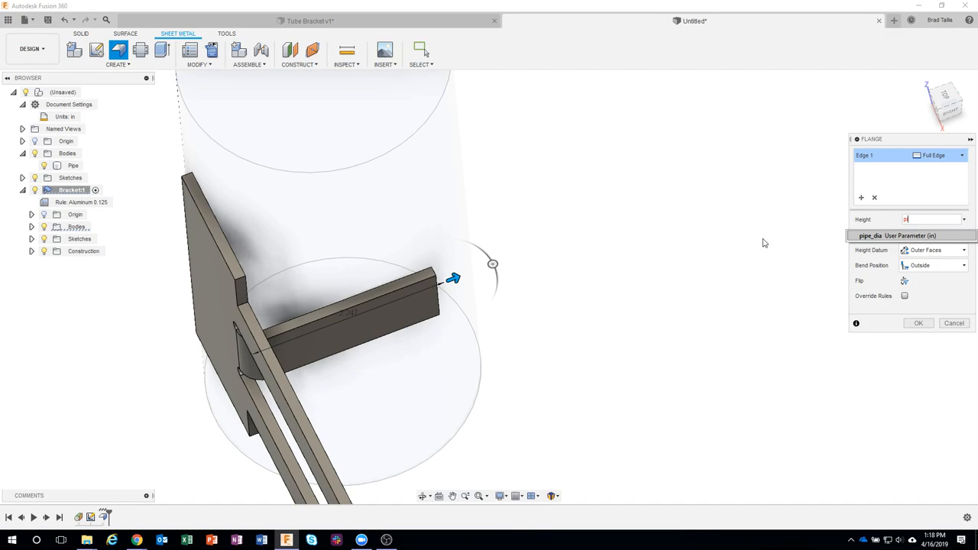
click(875, 237)
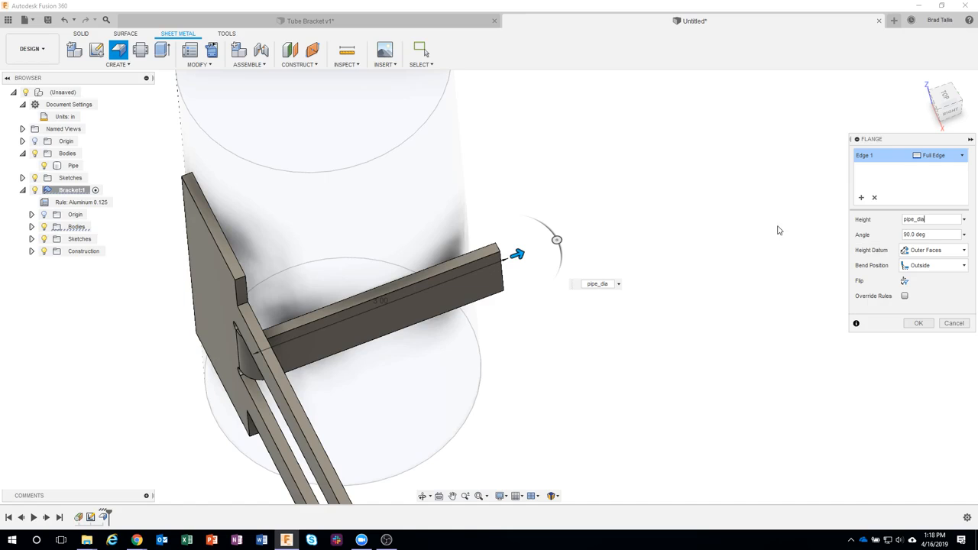
shift+middle_drag(665, 446, 567, 315)
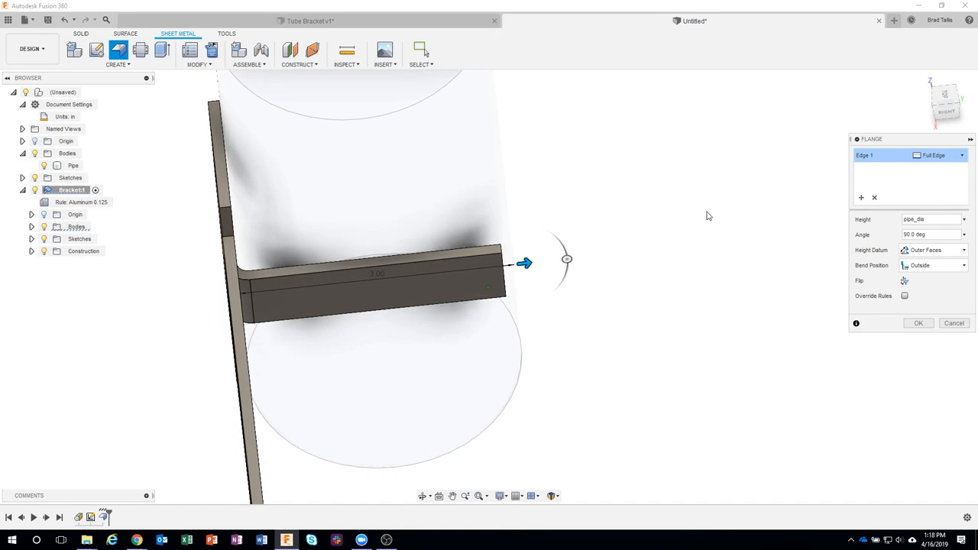
shift+middle_drag(704, 340, 705, 346)
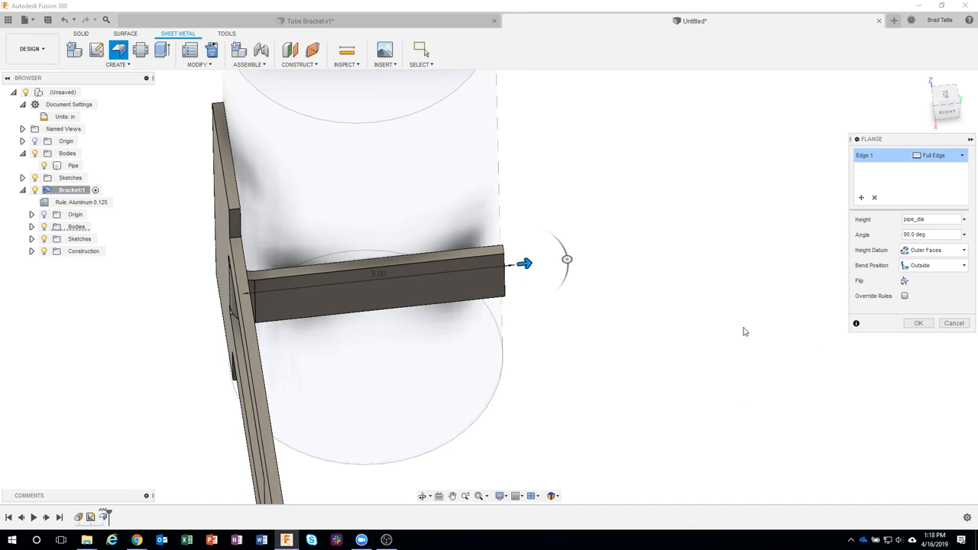
click(917, 323)
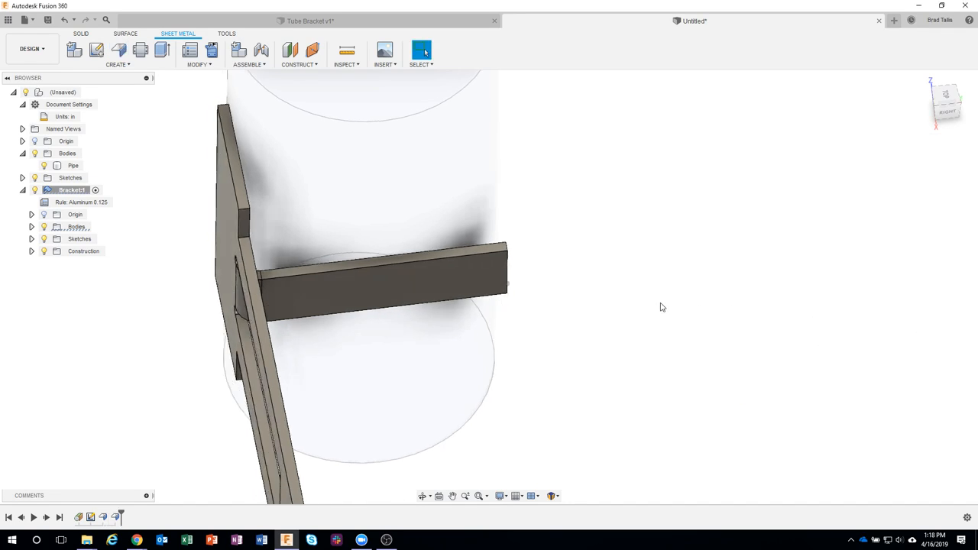
- Preview unfolding all bends of the bracket with the plate's front face as the stationary entity, checking the strap against the slot
shift+middle_drag(663, 308, 527, 196)
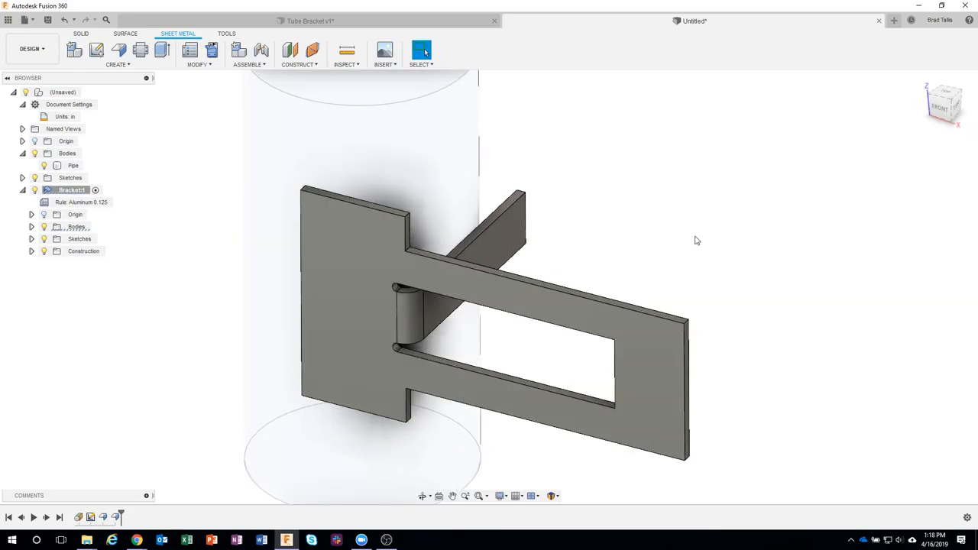
shift+middle_drag(695, 241, 621, 177)
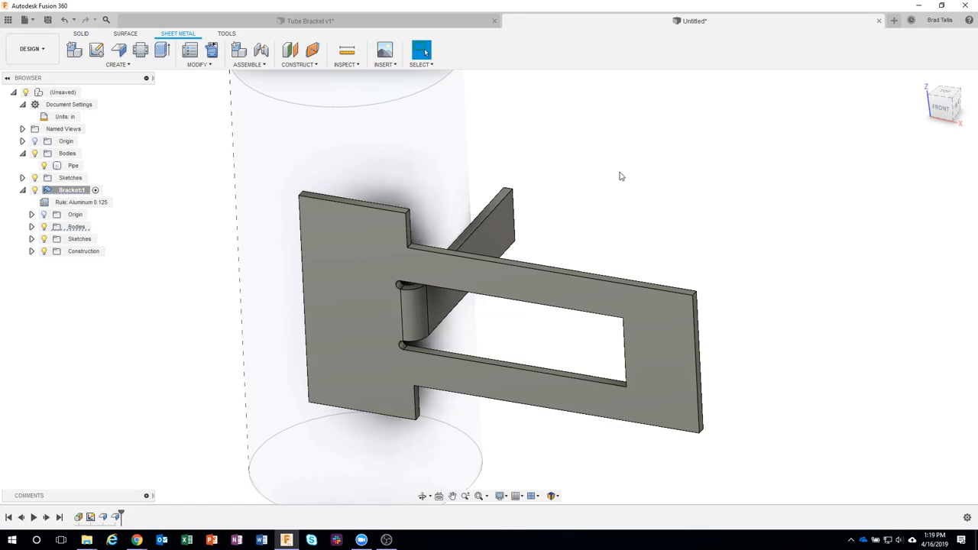
shift+middle_drag(620, 177, 450, 272)
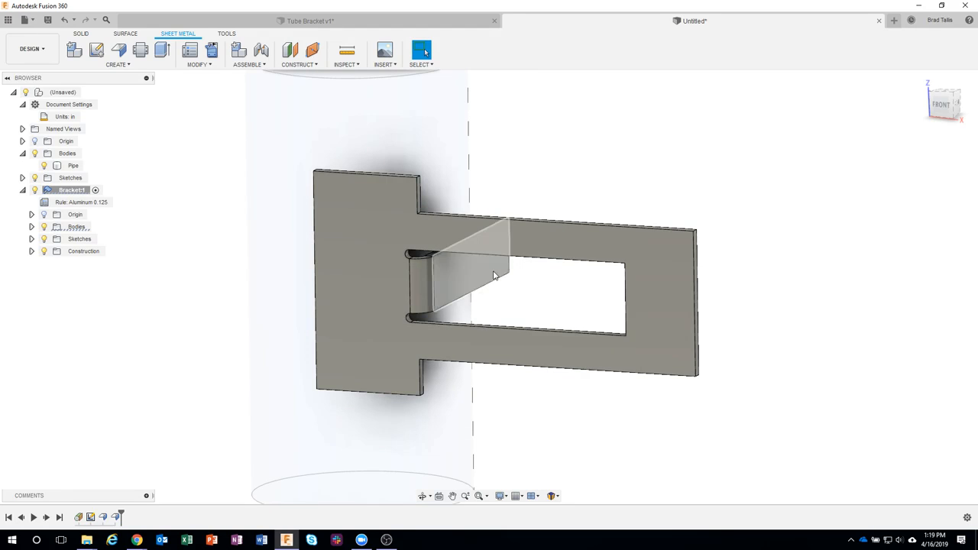
shift+middle_drag(535, 304, 517, 282)
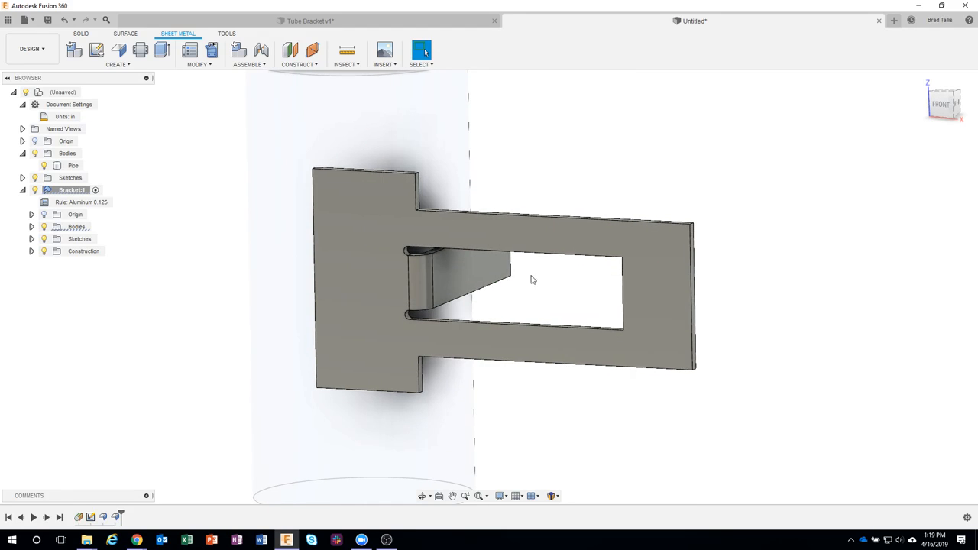
shift+middle_drag(572, 148, 566, 169)
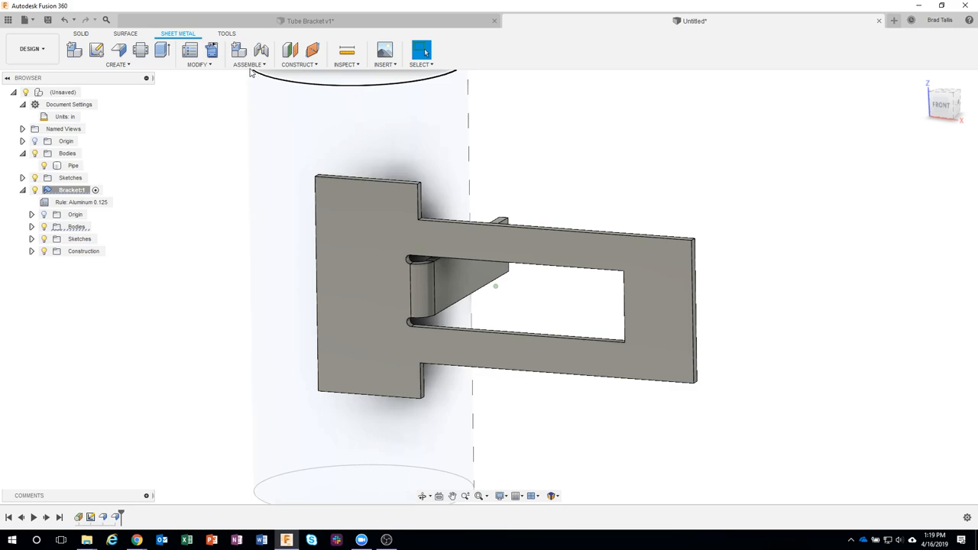
click(211, 52)
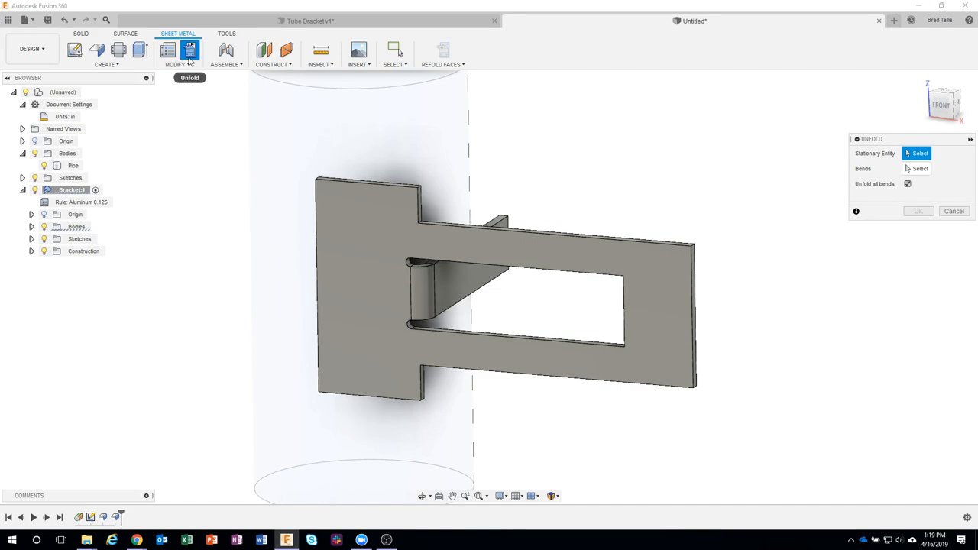
shift+middle_drag(849, 170, 625, 143)
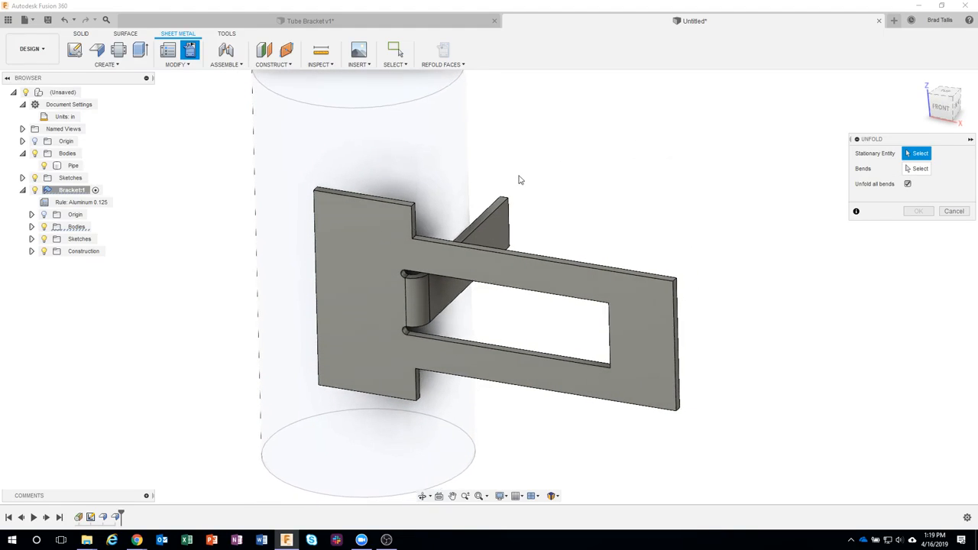
click(362, 243)
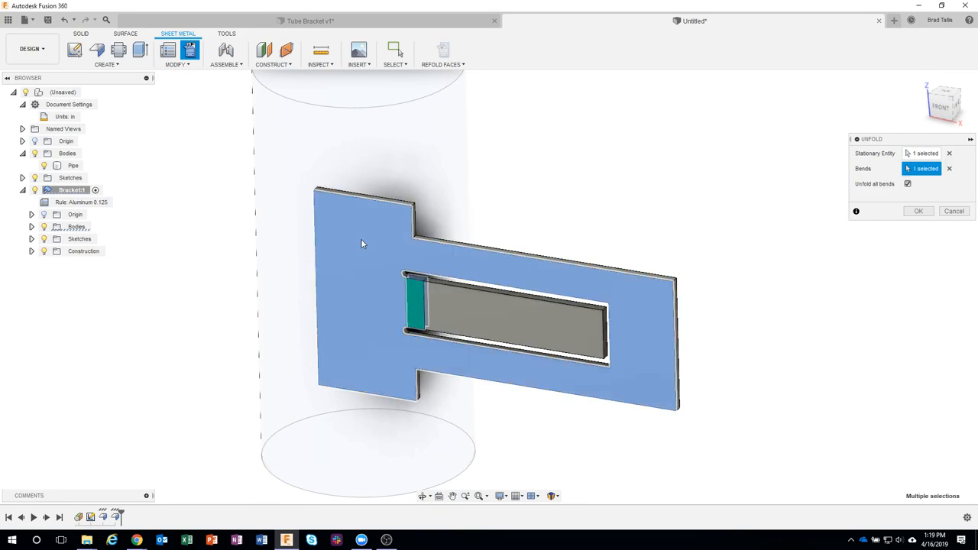
- Switch off unfolding of all bends, preview unfolding only the strap's bend, and cancel the Unfold
click(909, 185)
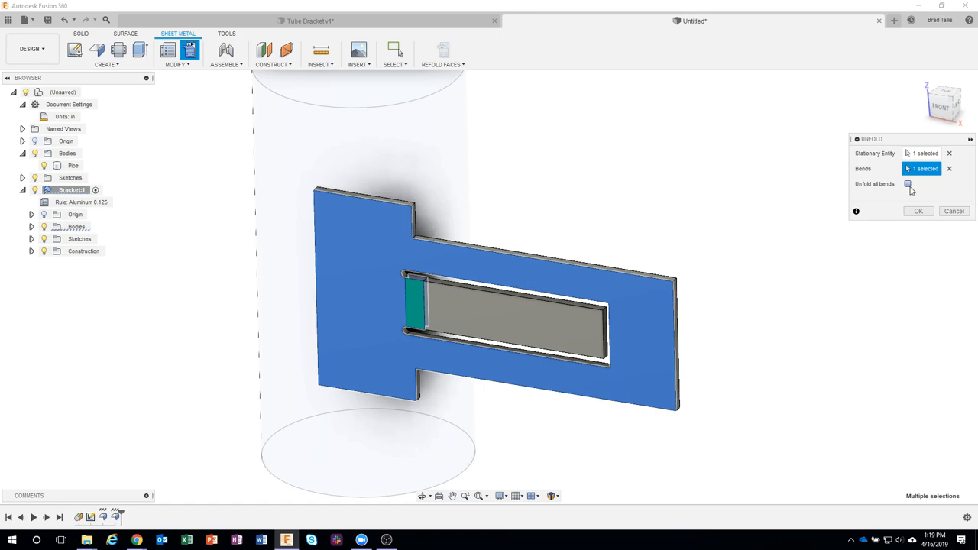
click(949, 168)
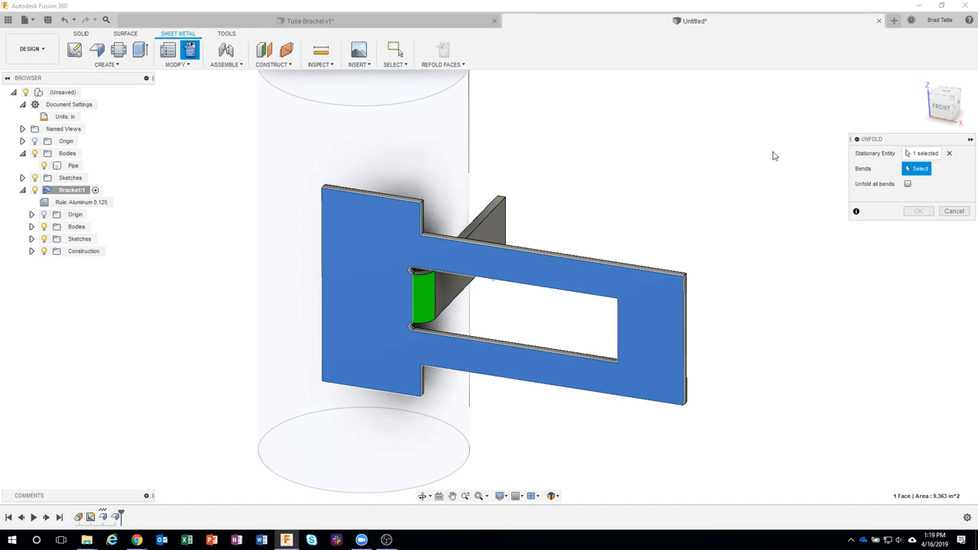
click(416, 297)
shift+middle_drag(572, 240, 435, 248)
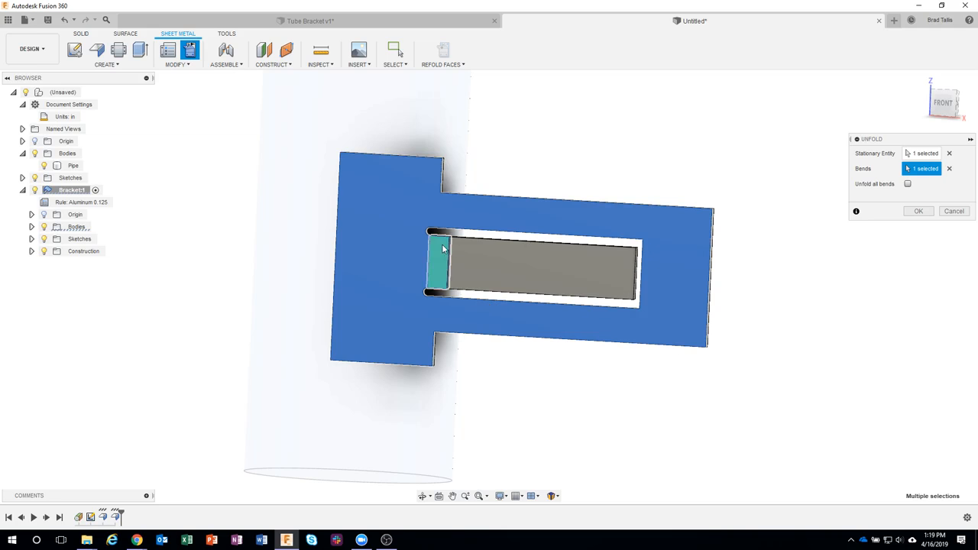
shift+middle_drag(468, 234, 498, 277)
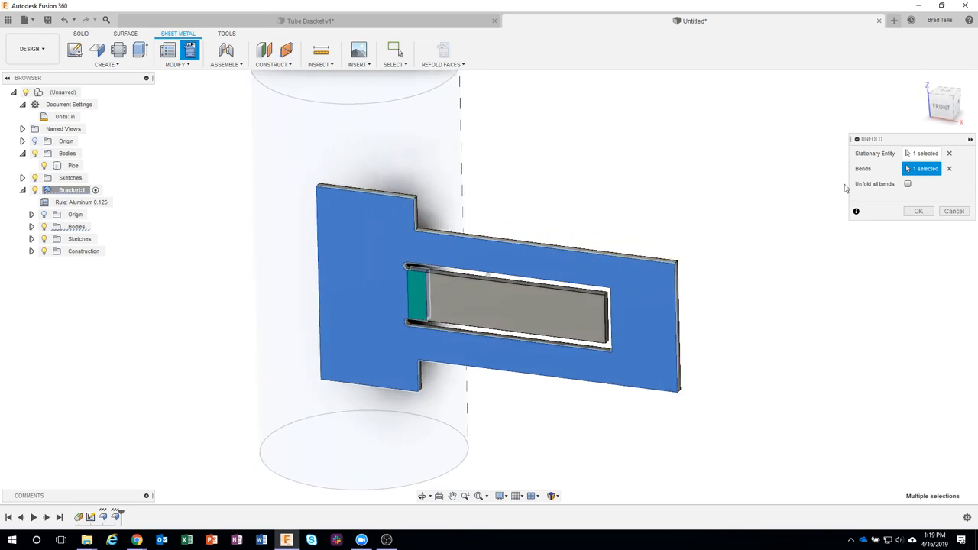
click(954, 211)
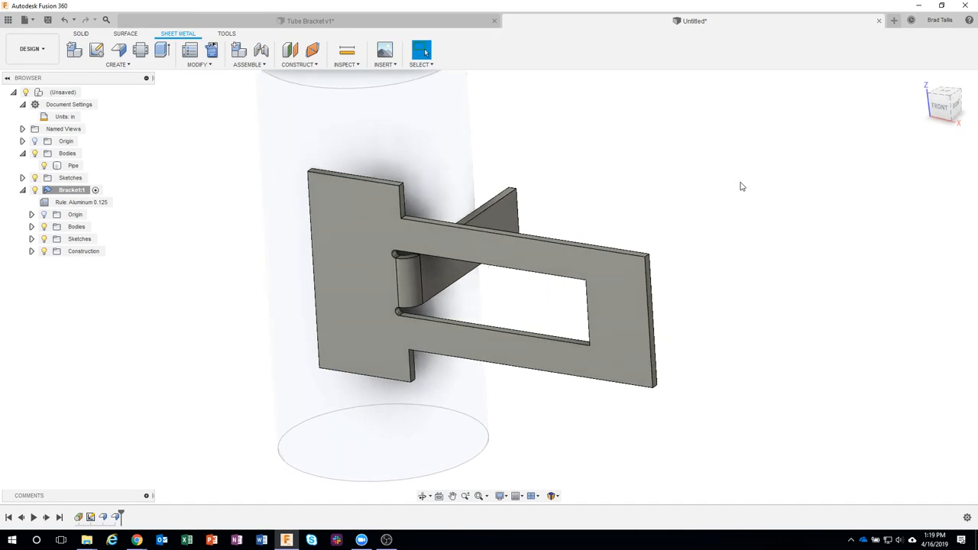
- Examine the flange along the arm's upper edge in the Tube Bracket v1 design and return to the untitled design
shift+middle_drag(741, 186, 600, 295)
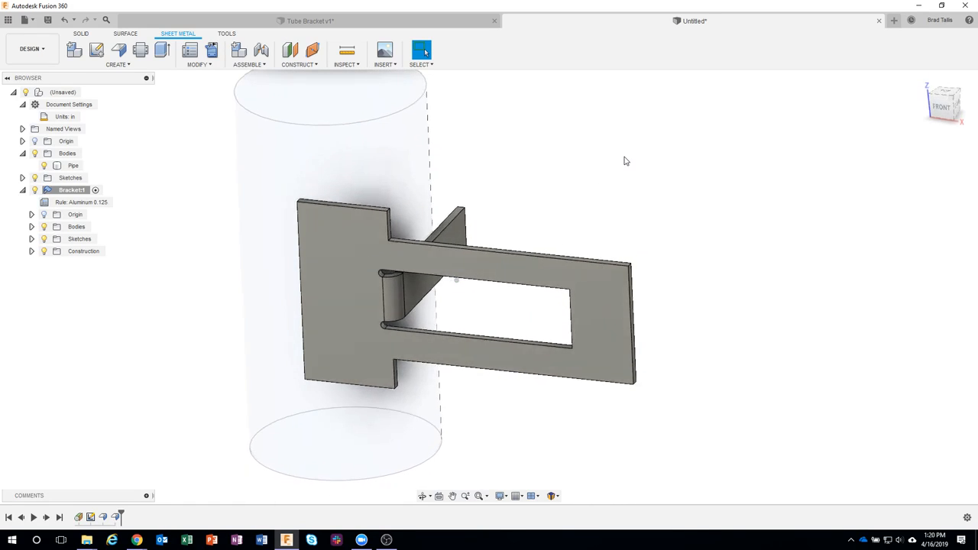
click(309, 21)
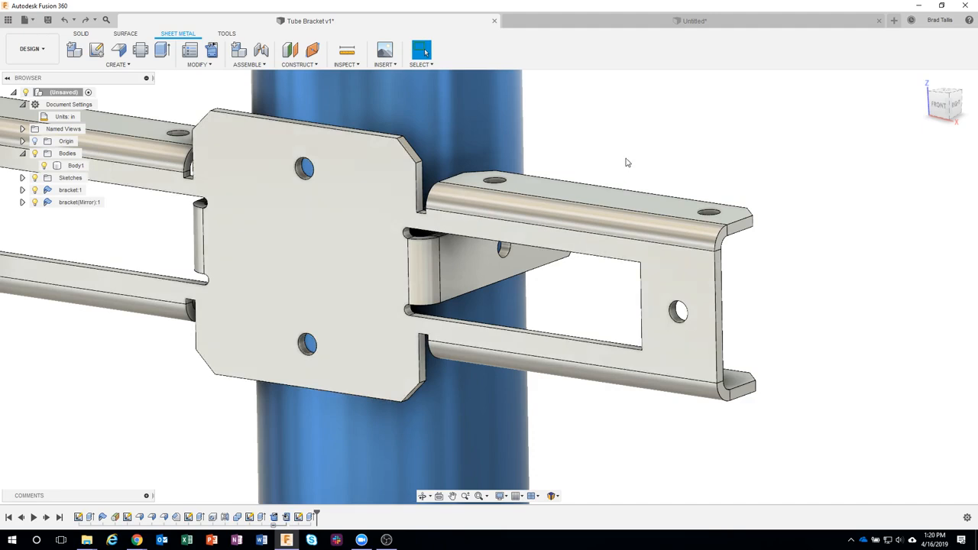
shift+middle_drag(670, 146, 552, 212)
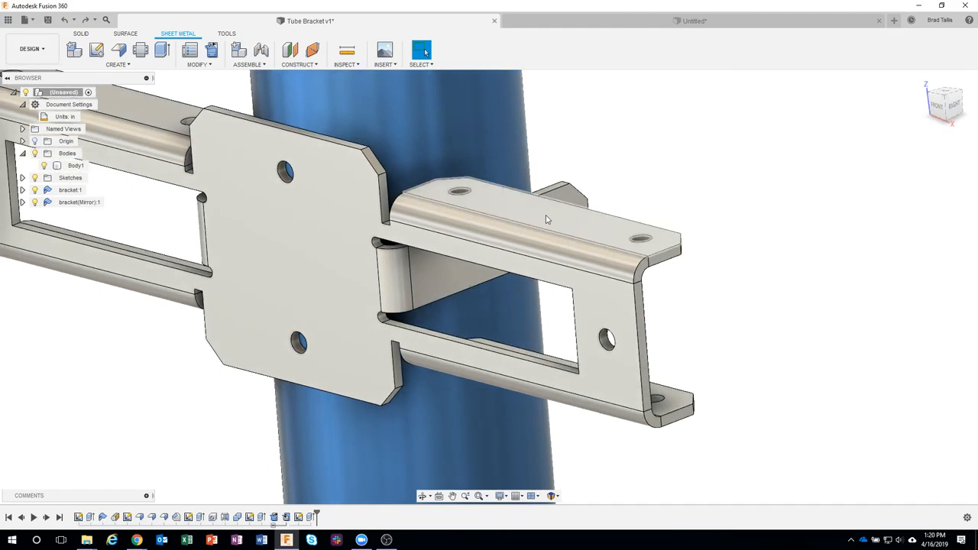
shift+middle_drag(730, 179, 663, 49)
click(640, 25)
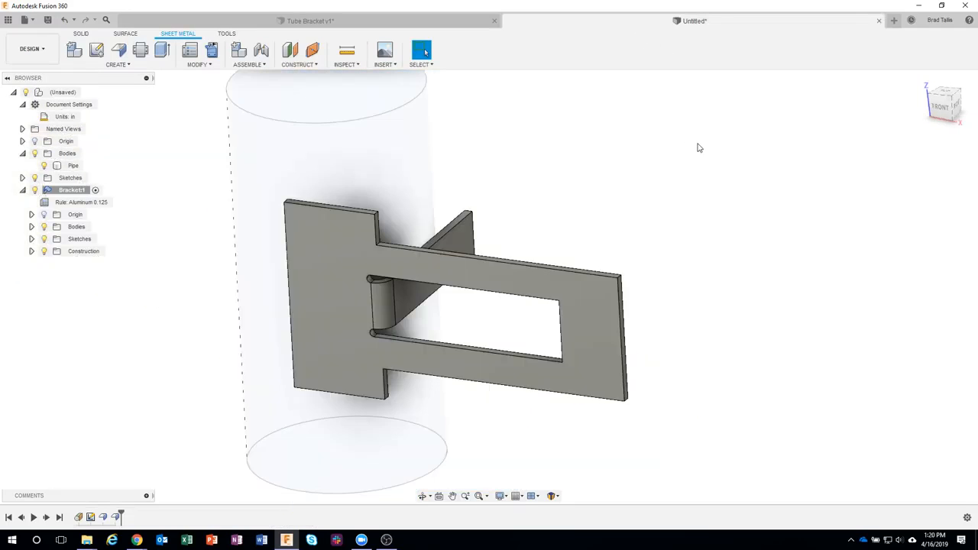
- Start a Flange on the slotted arm's upper long edge and pull it rearward about 0.95 in
shift+middle_drag(566, 198, 527, 249)
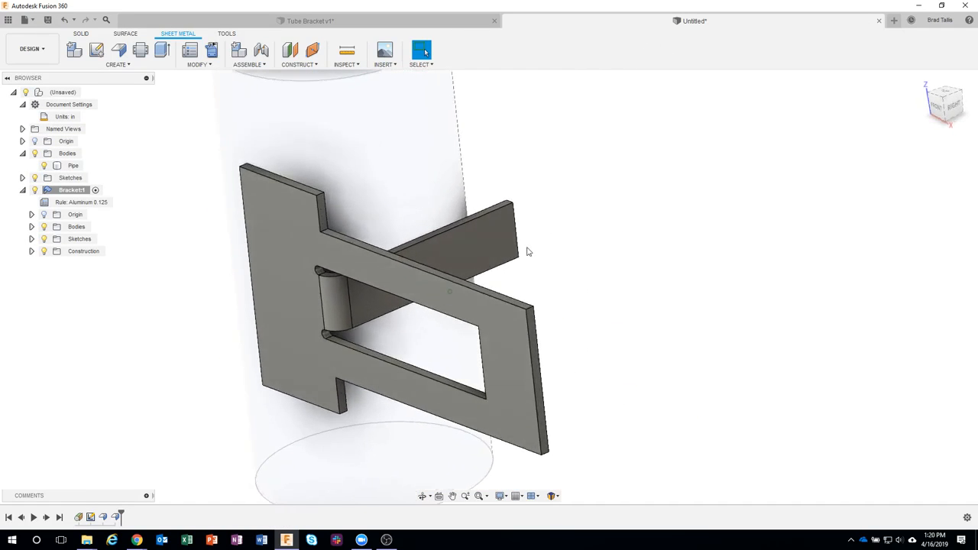
click(437, 269)
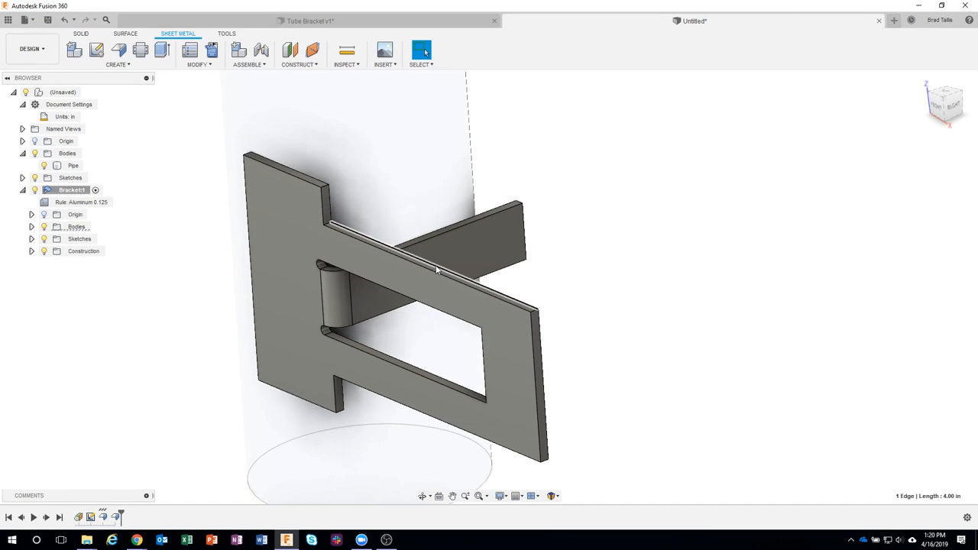
right_click(437, 269)
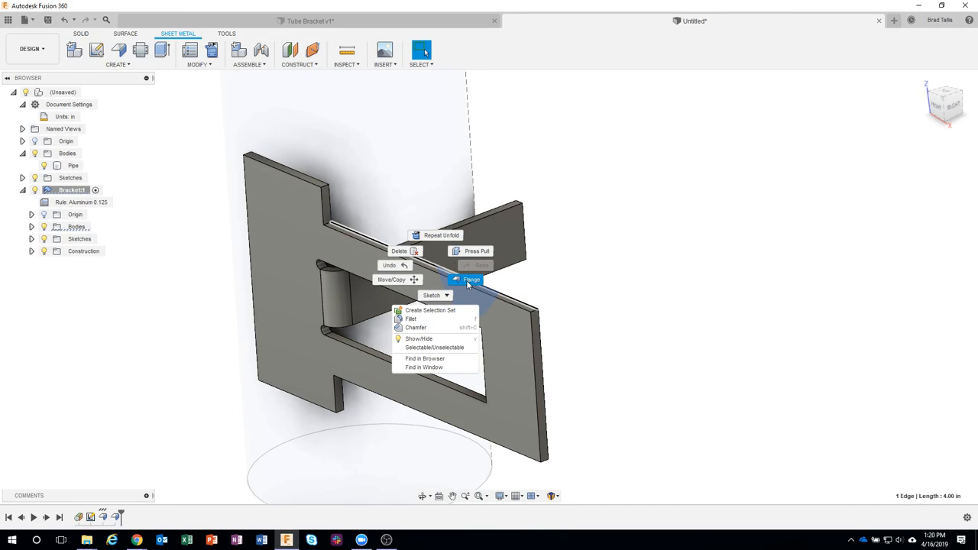
click(469, 280)
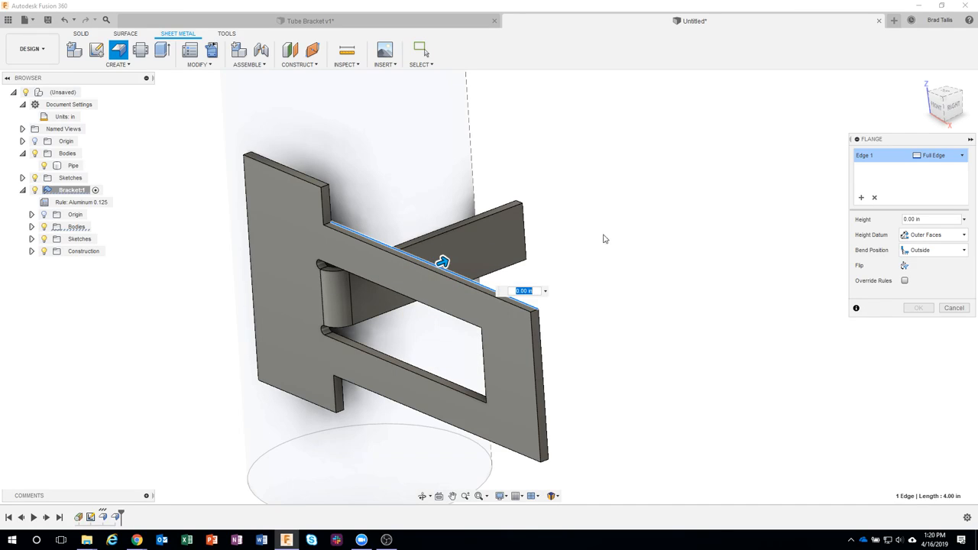
shift+middle_drag(552, 243, 509, 277)
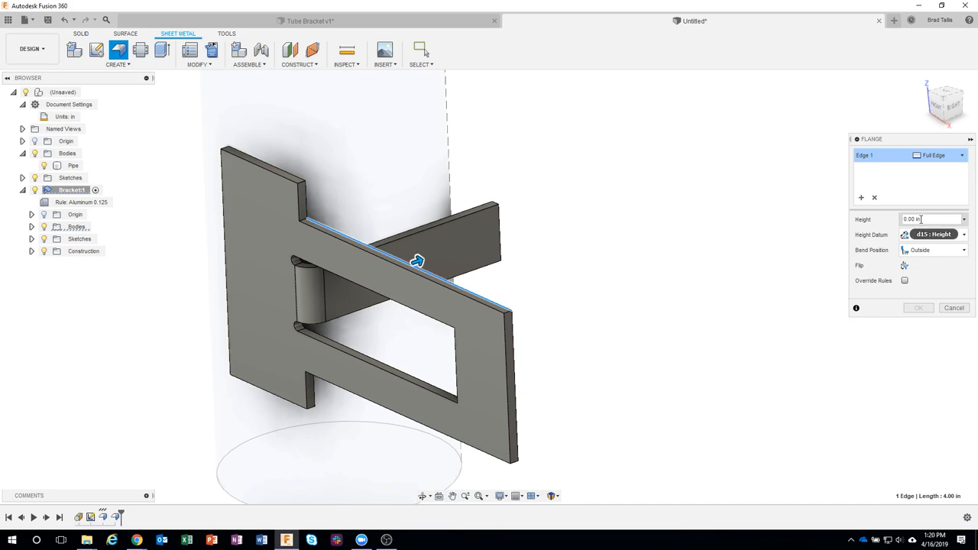
drag(417, 261, 471, 242)
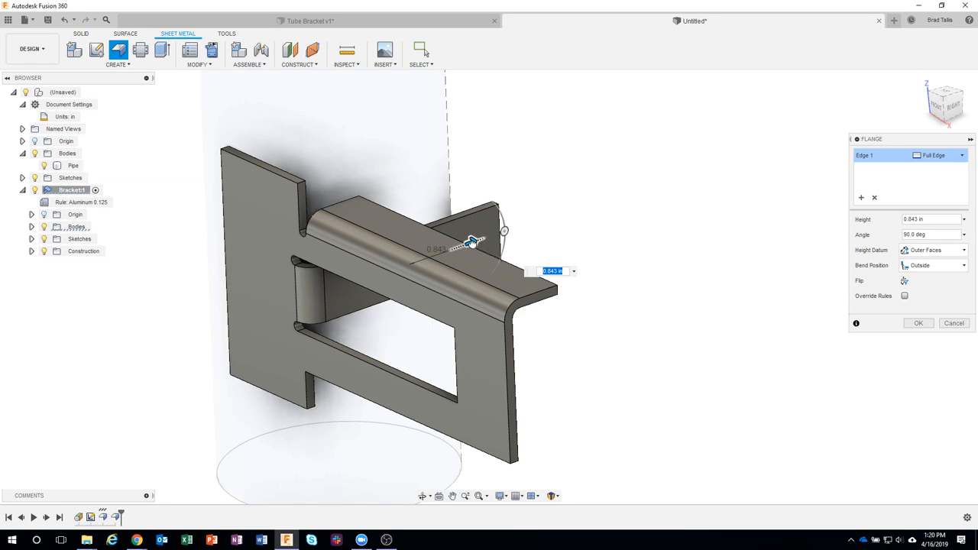
mouse_move(475, 243)
mouse_down()
mouse_move(428, 258)
mouse_move(477, 240)
mouse_up()
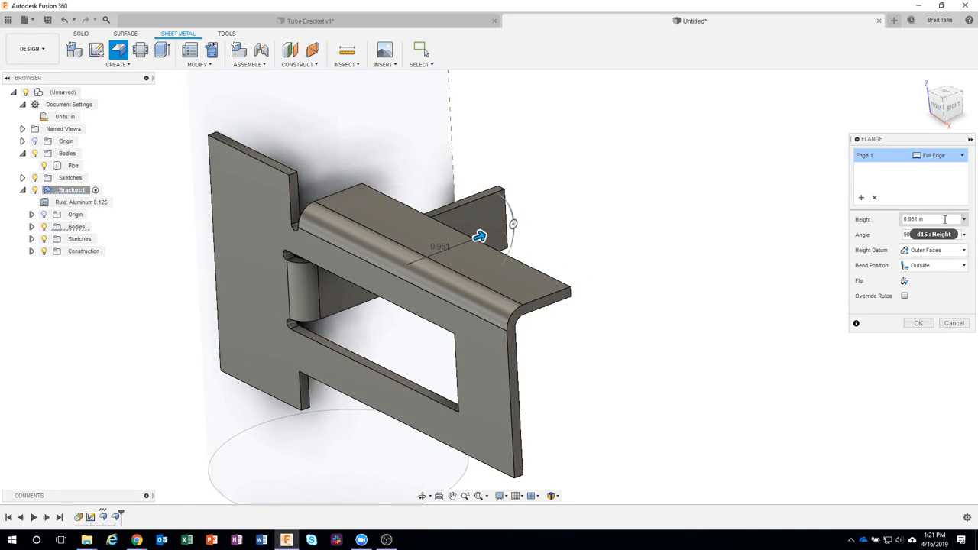
- Set the upper arm flange's height to 1 in and check the bend relief beside the center plate
click(945, 219)
text(1)
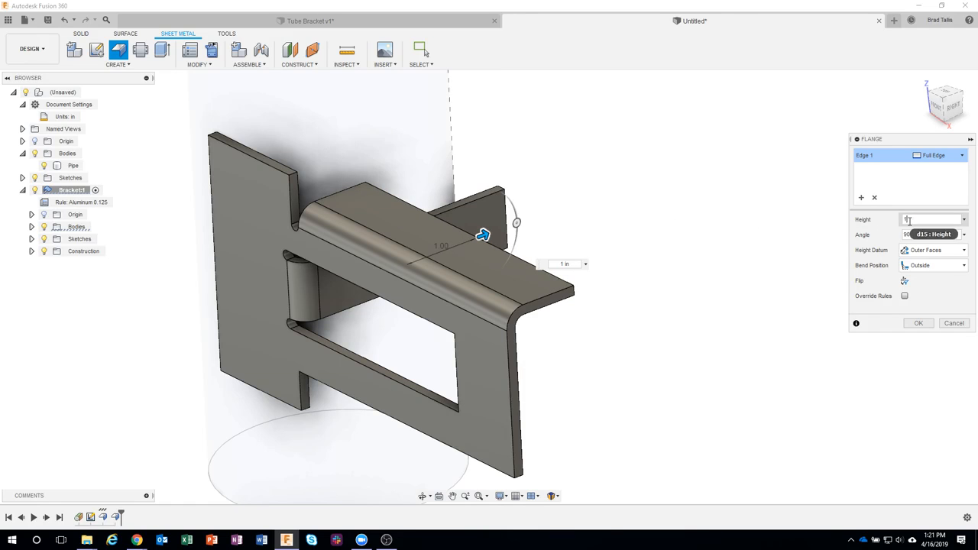
shift+middle_drag(684, 327, 734, 306)
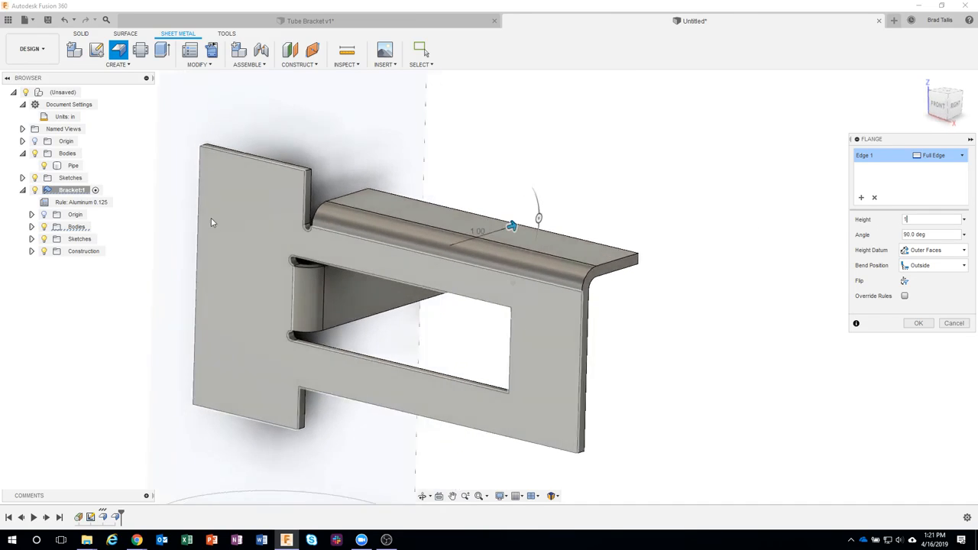
scroll(281, 231, up, 5)
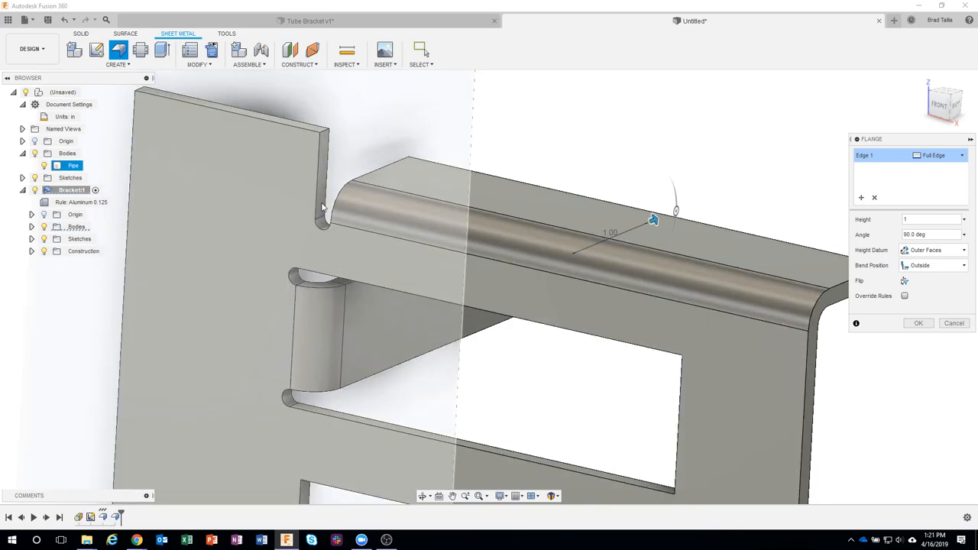
shift+middle_drag(649, 177, 738, 161)
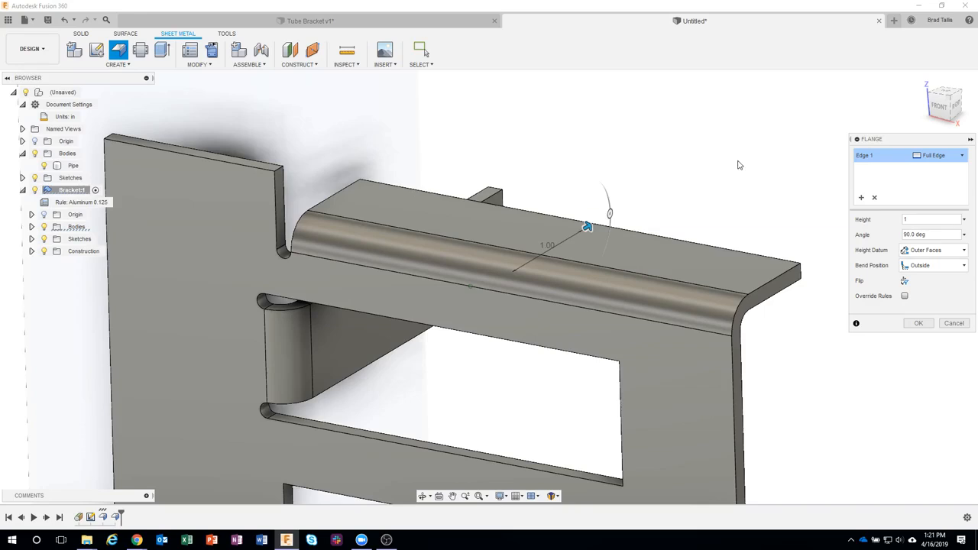
- Override the sheet metal rules for the upper arm flange and set its bend relief shape to Straight
click(905, 297)
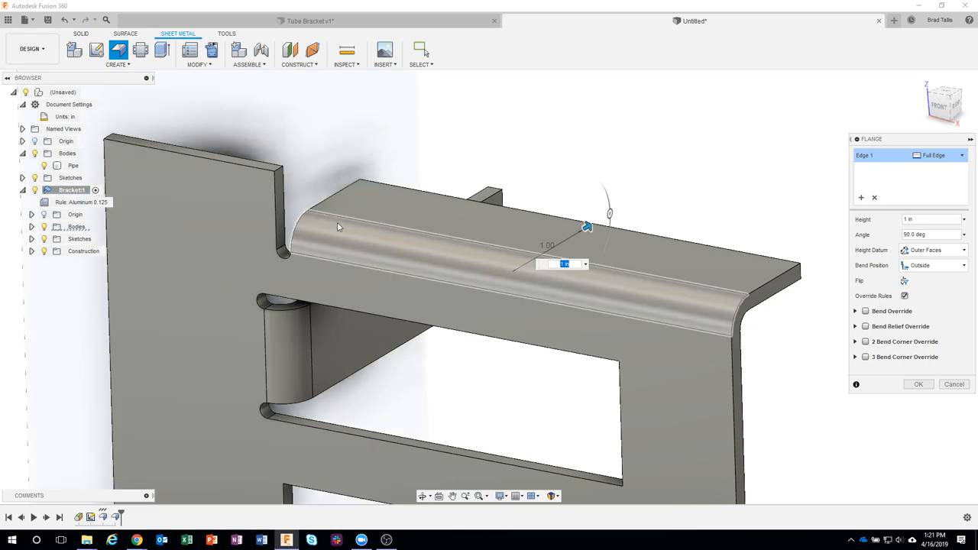
click(865, 327)
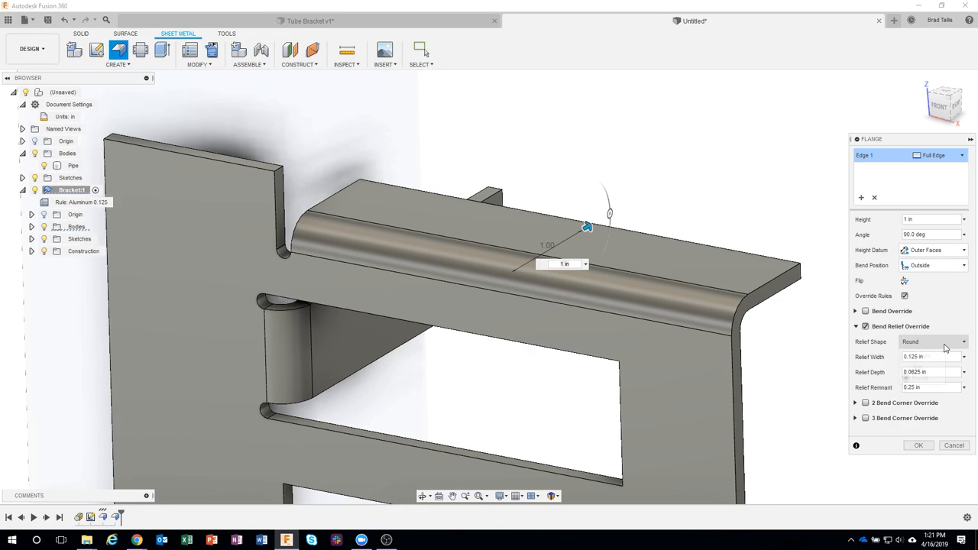
click(946, 346)
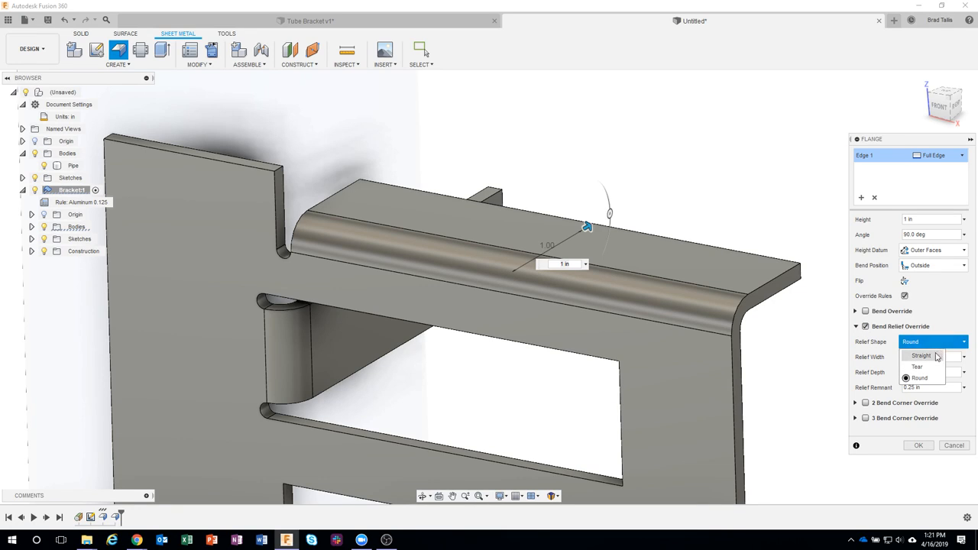
click(932, 356)
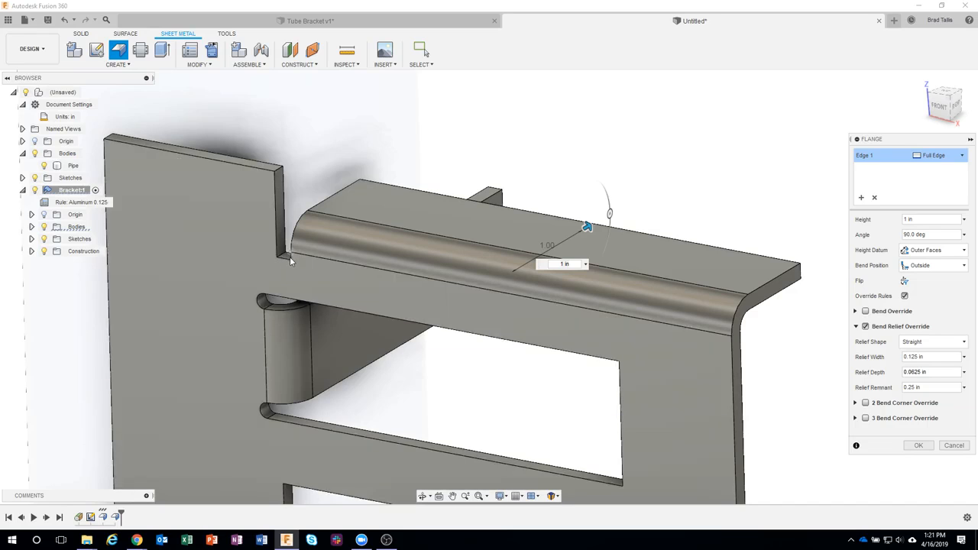
- Try the Tear relief shape on the upper arm flange and restore the Straight shape
click(928, 342)
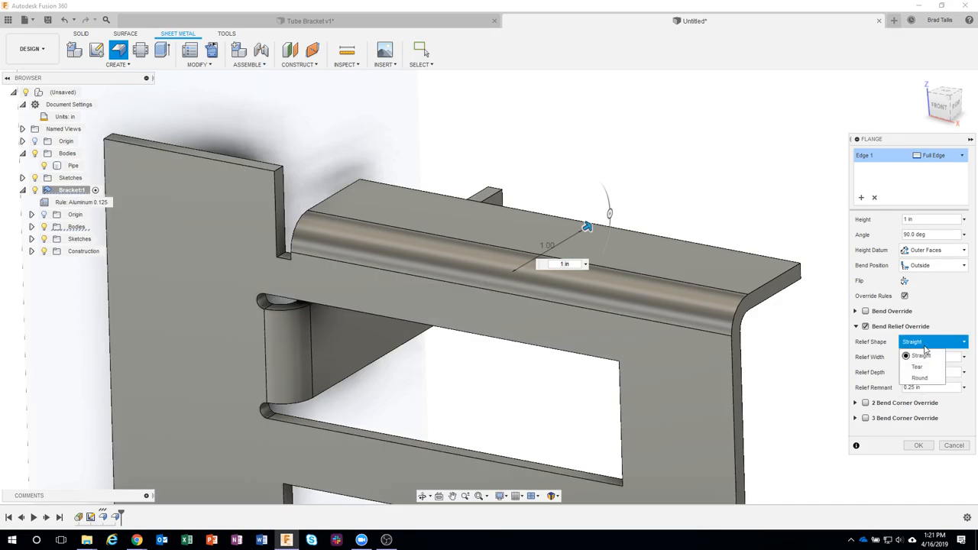
click(918, 368)
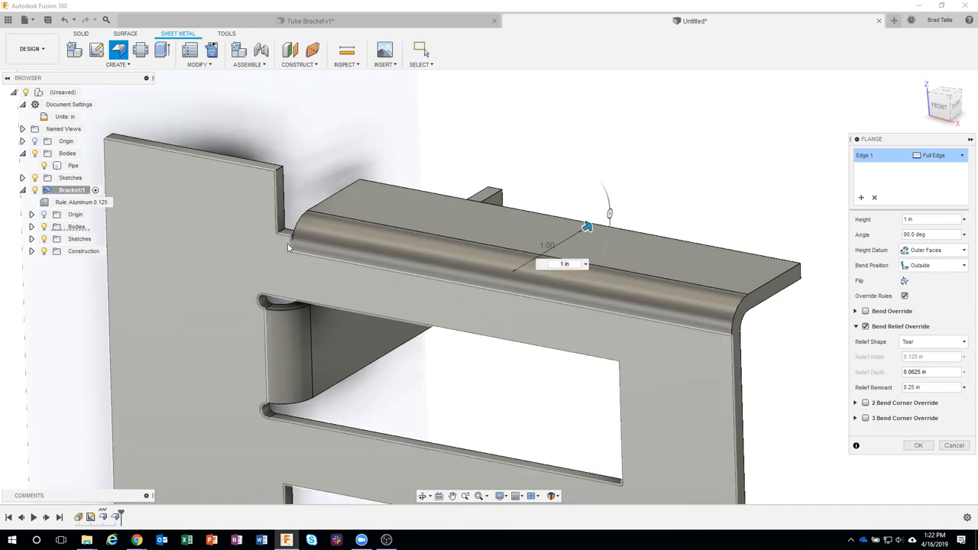
click(927, 342)
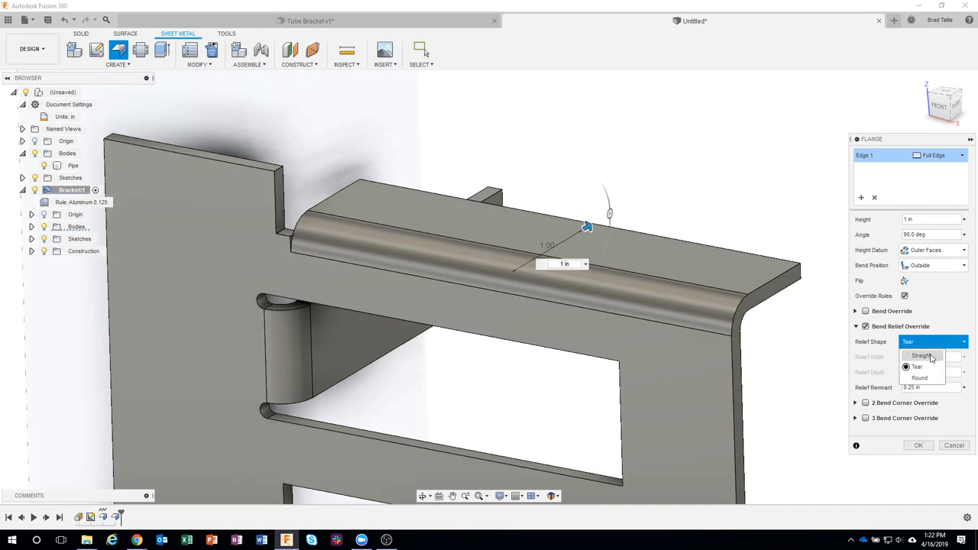
click(931, 355)
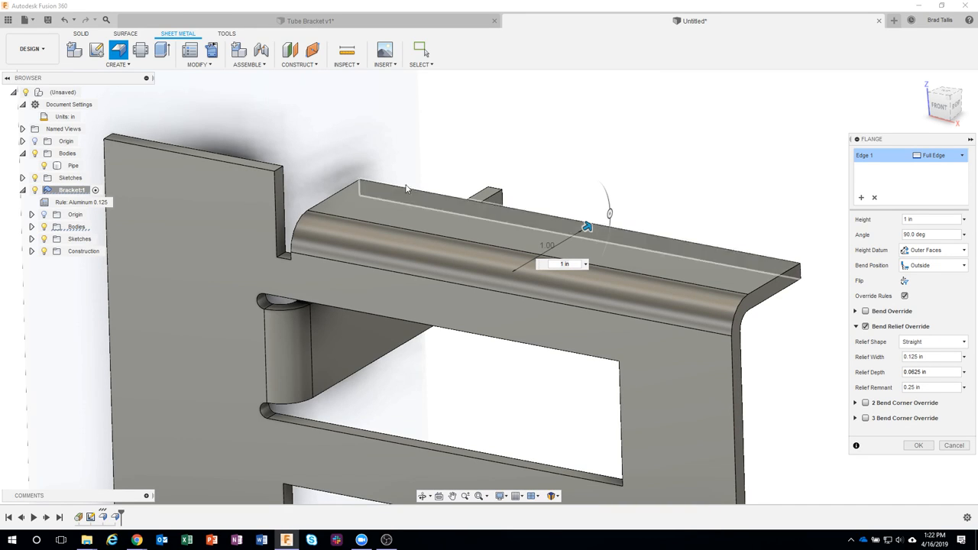
- Add the slotted arm's lower long edge to the 1 in flange and complete the feature
shift+middle_drag(620, 133, 487, 145)
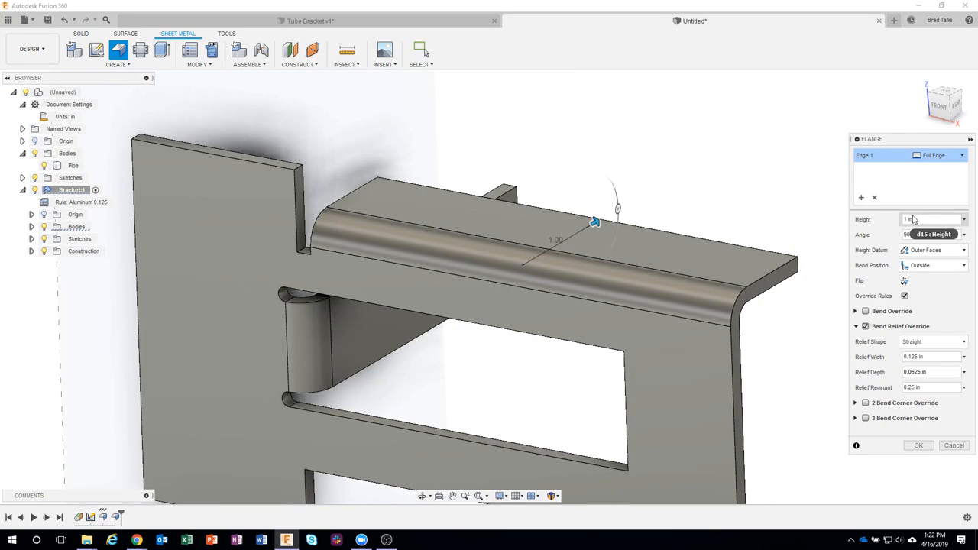
shift+middle_drag(800, 251, 659, 225)
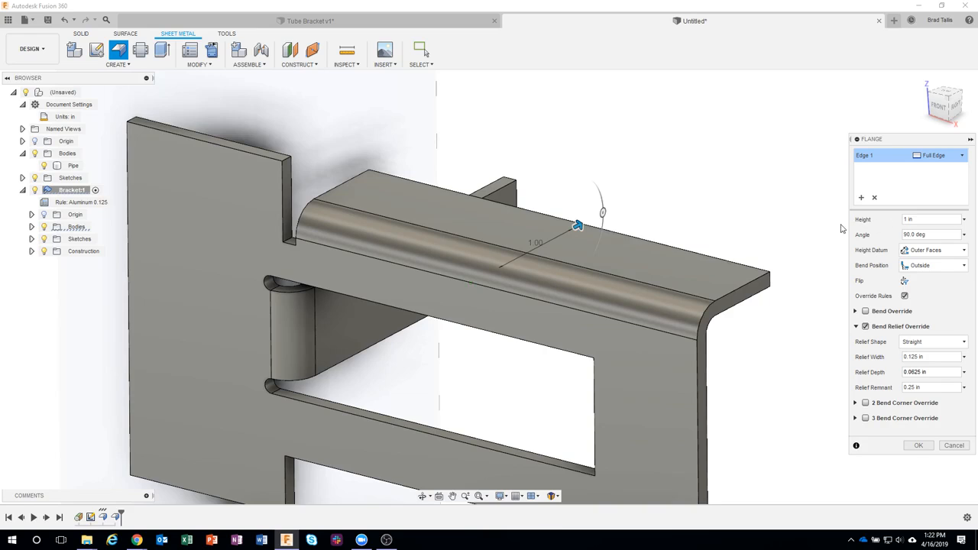
scroll(815, 233, down, 1)
middle_drag(813, 235, 778, 201)
shift+middle_drag(810, 234, 788, 265)
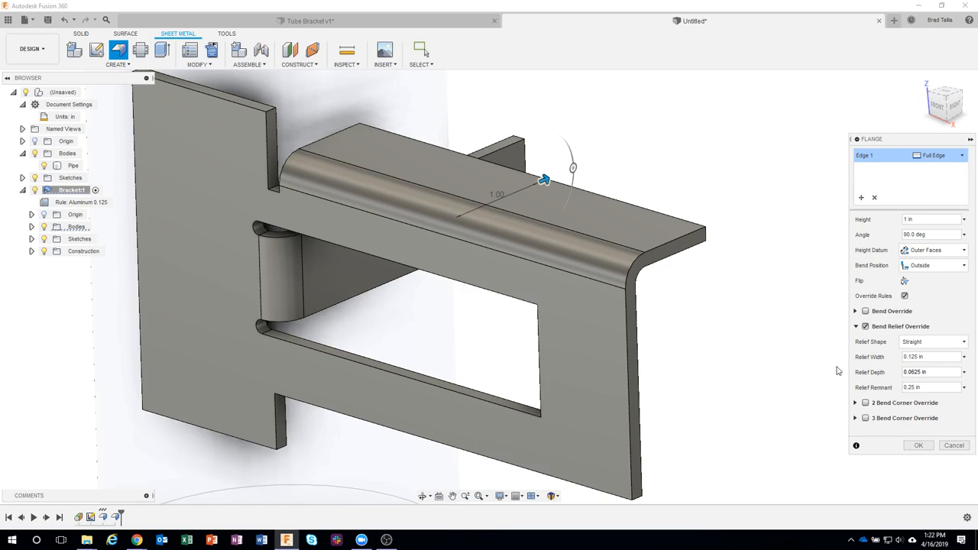
shift+middle_drag(805, 373, 702, 384)
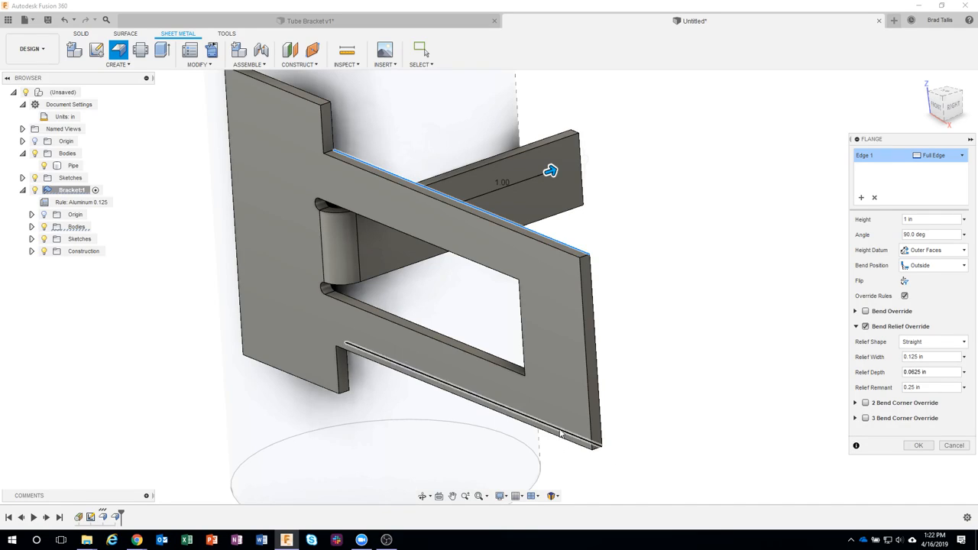
click(561, 434)
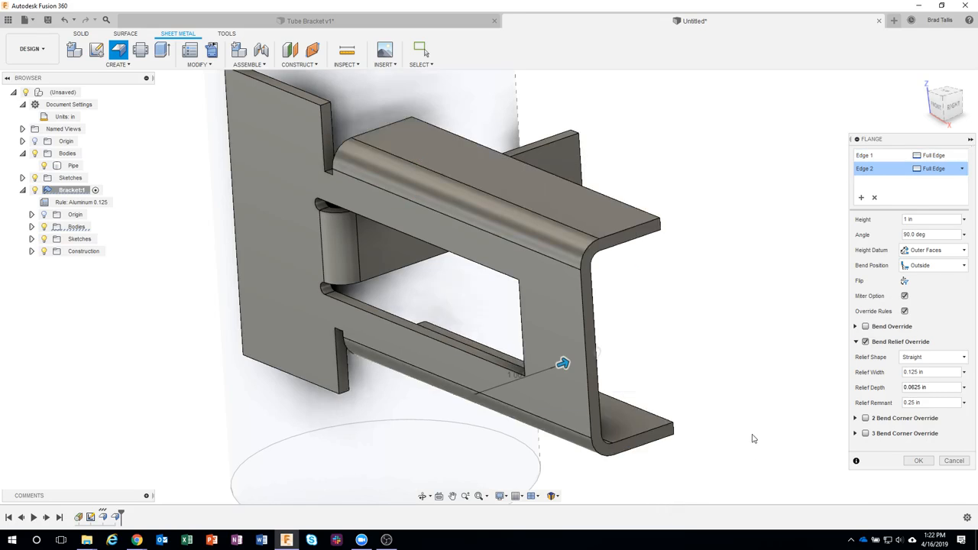
shift+middle_drag(754, 439, 674, 213)
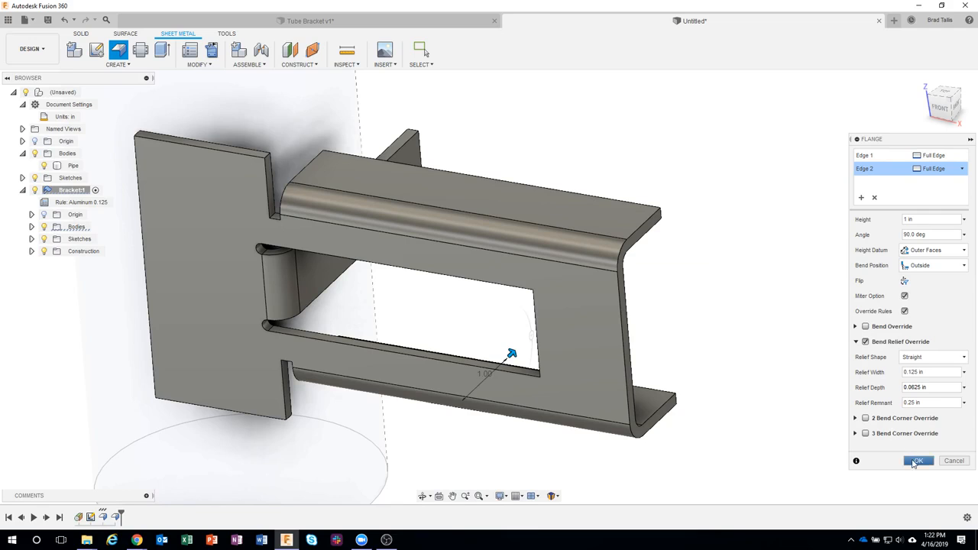
click(918, 461)
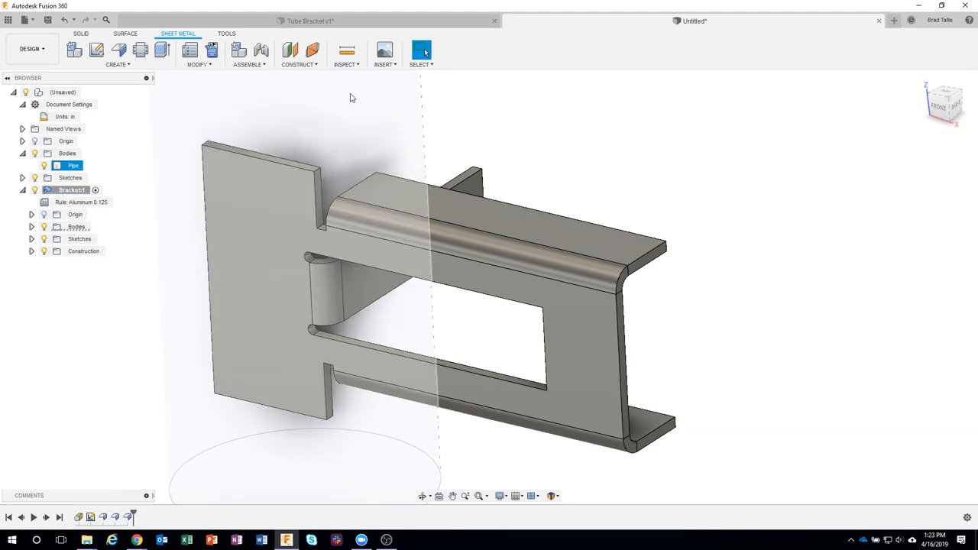
- Start a 0.25 in equal-distance chamfer on the outer rear corner of the upper arm flange
shift+middle_drag(714, 165, 706, 165)
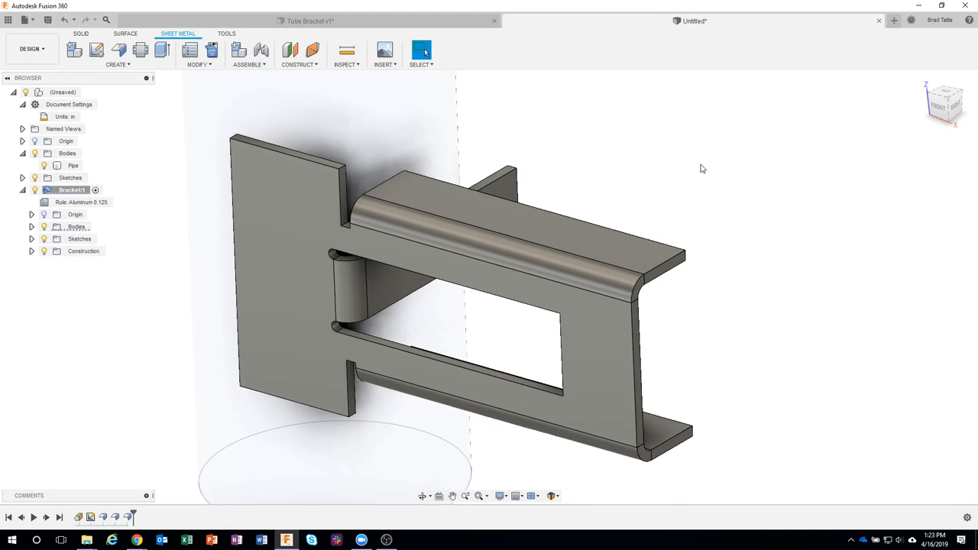
scroll(727, 206, up, 5)
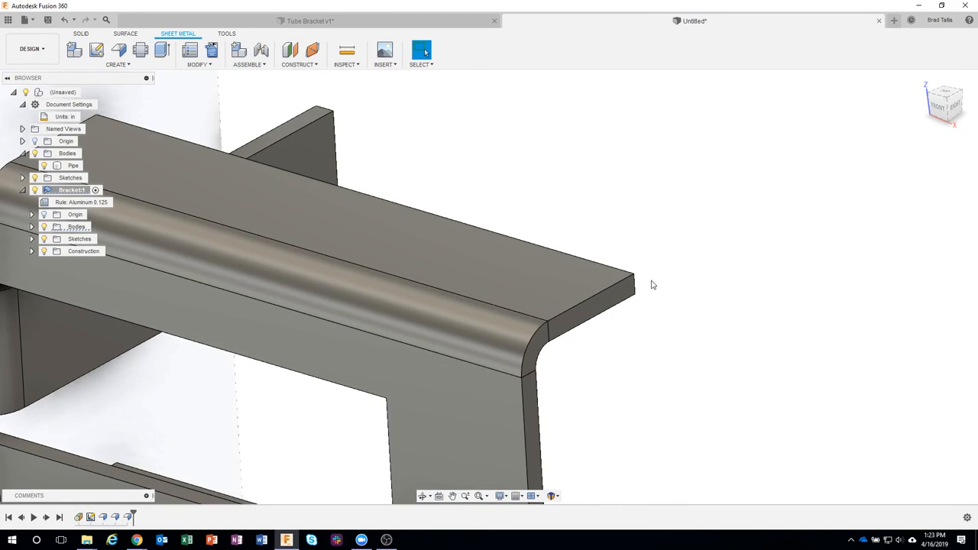
click(638, 289)
right_click(637, 290)
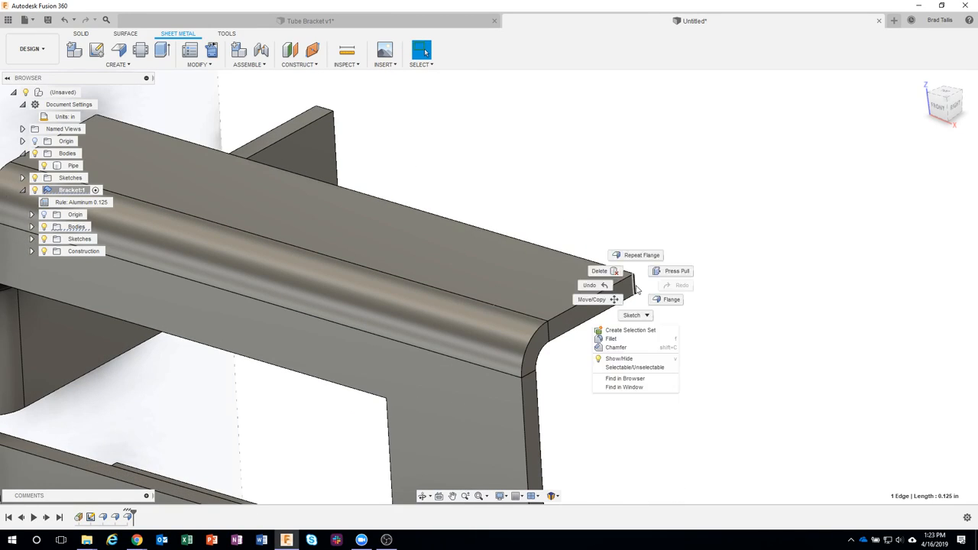
click(630, 348)
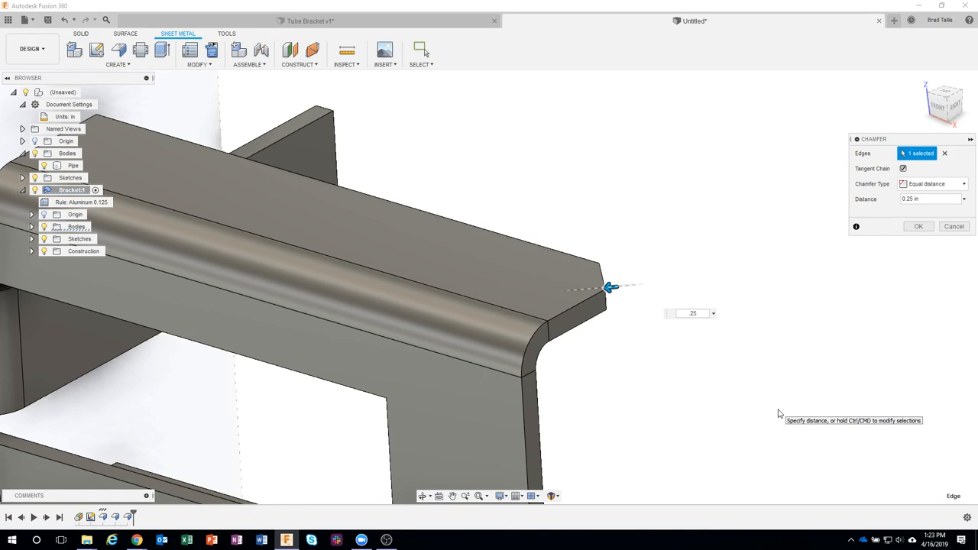
- Add the other rear corners of both arm flanges and the strap's two end corners to the chamfer
scroll(778, 413, down, 3)
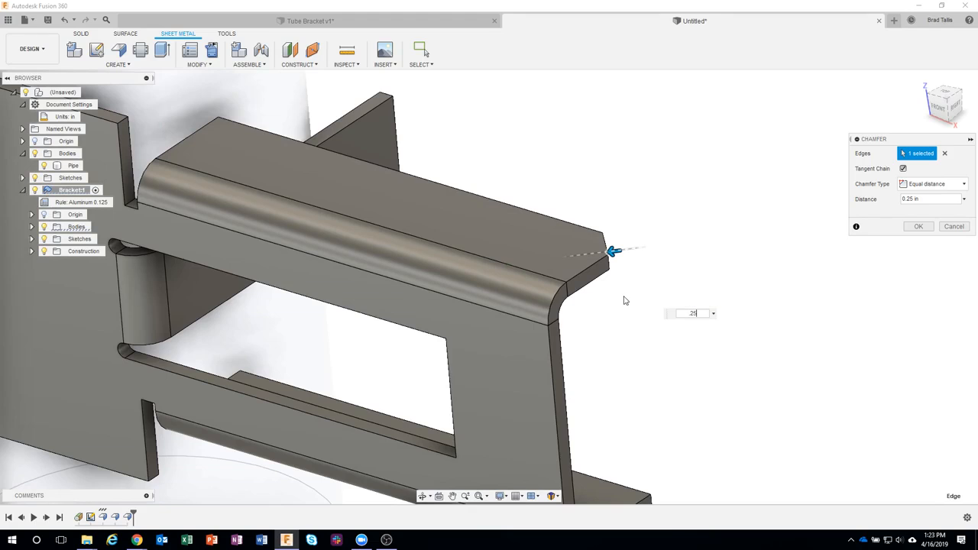
shift+middle_drag(637, 290, 711, 441)
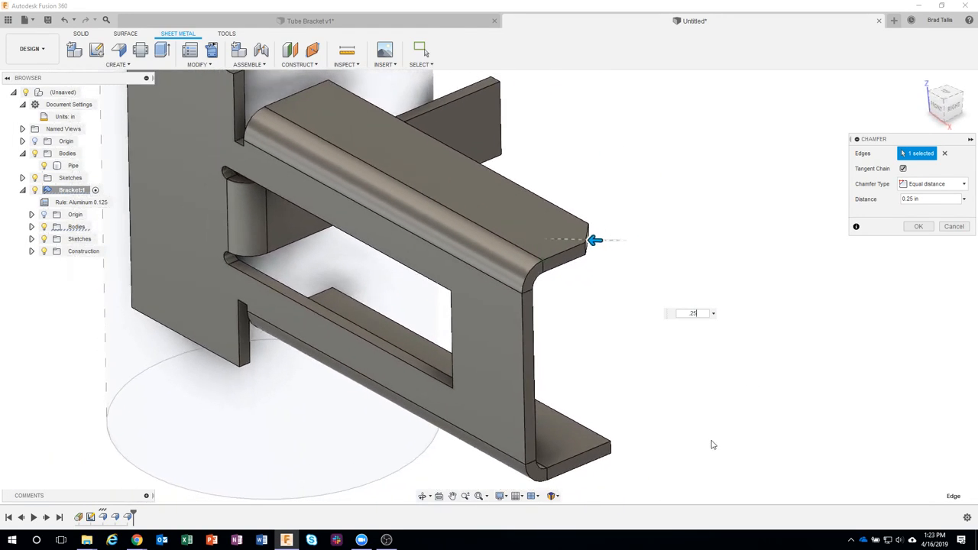
click(612, 449)
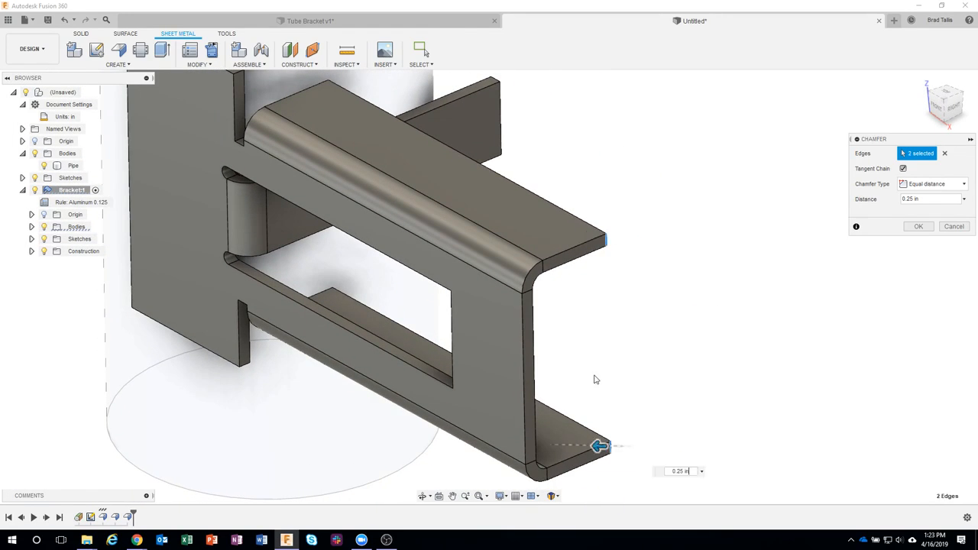
click(334, 297)
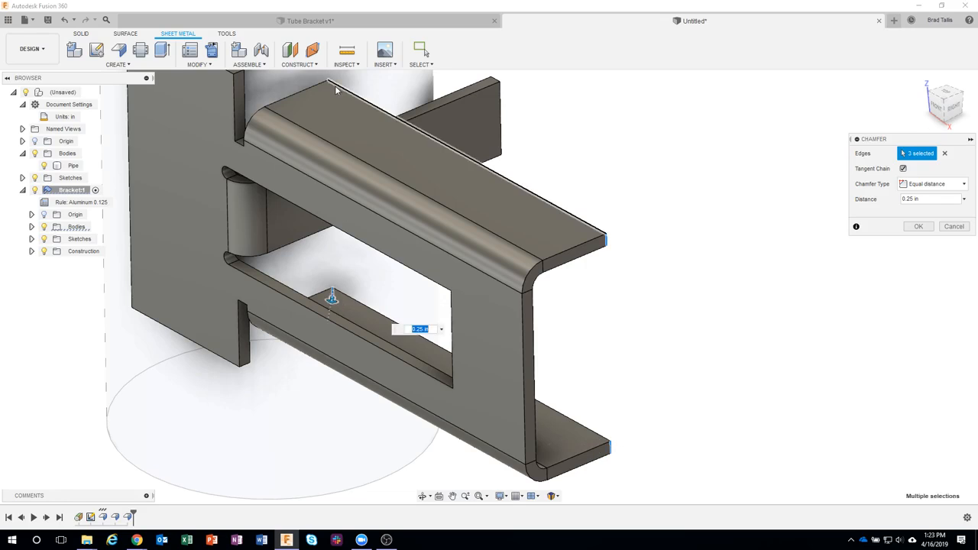
click(489, 91)
click(493, 148)
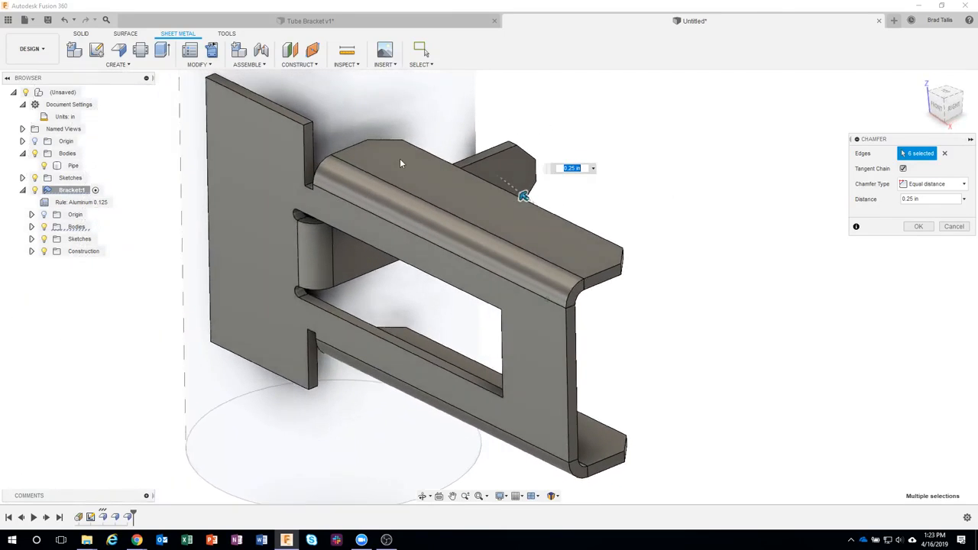
- Include the center plate's two arm-side corners and complete the 0.25 in chamfer
click(312, 127)
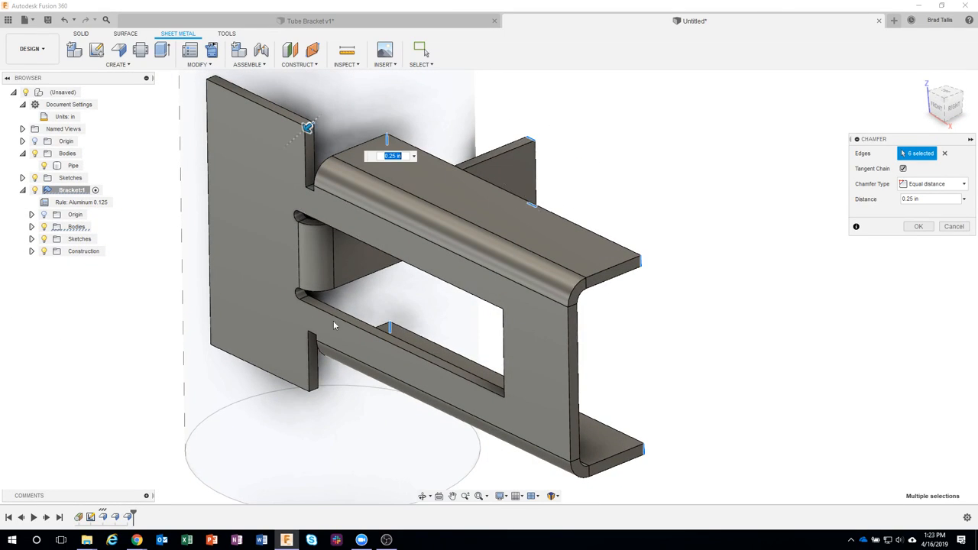
click(318, 391)
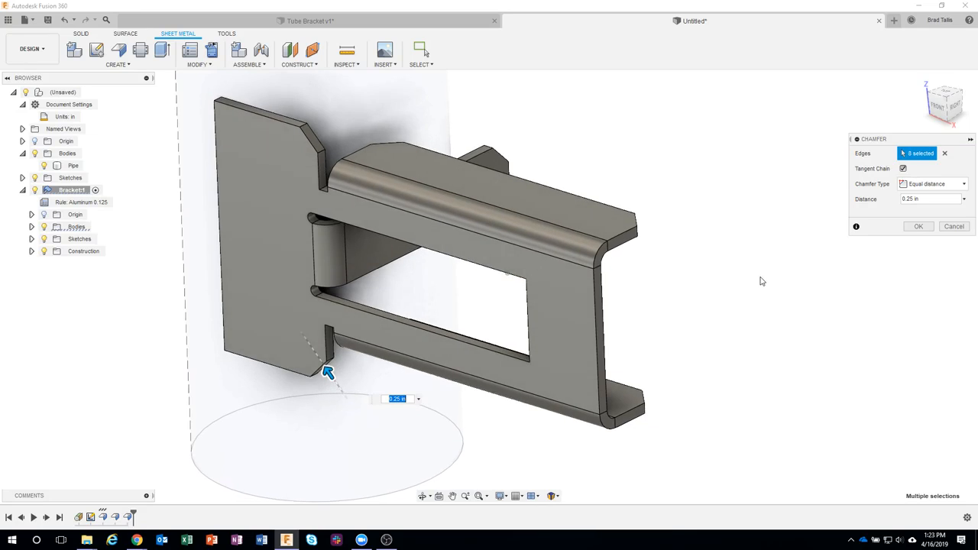
click(917, 227)
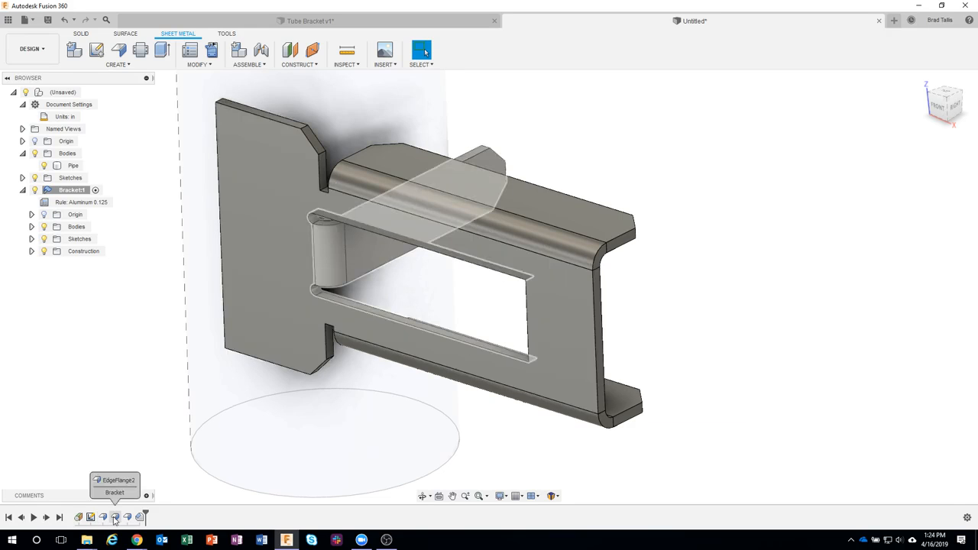
- Review the strap flange's height setting without changing it and compare the bracket with the Tube Bracket v1 design
double_click(115, 519)
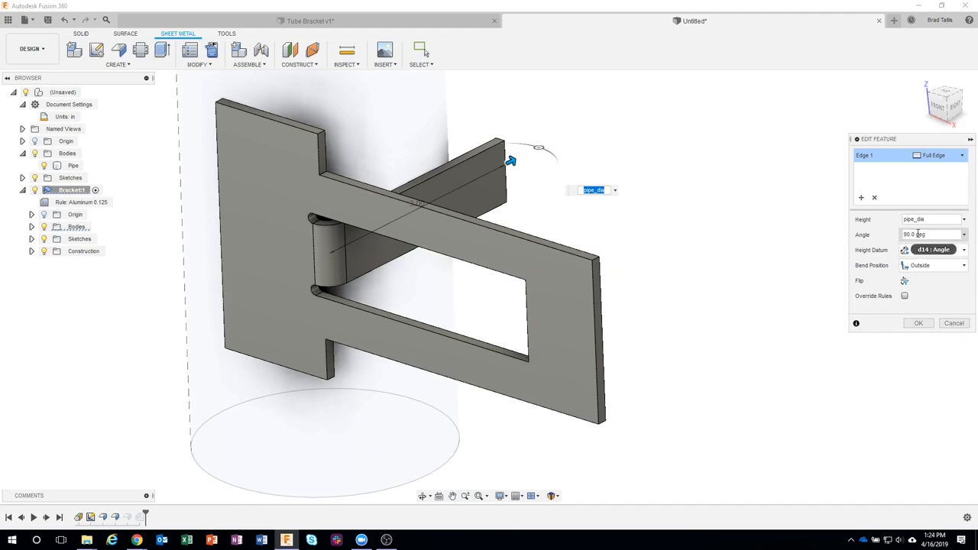
click(954, 323)
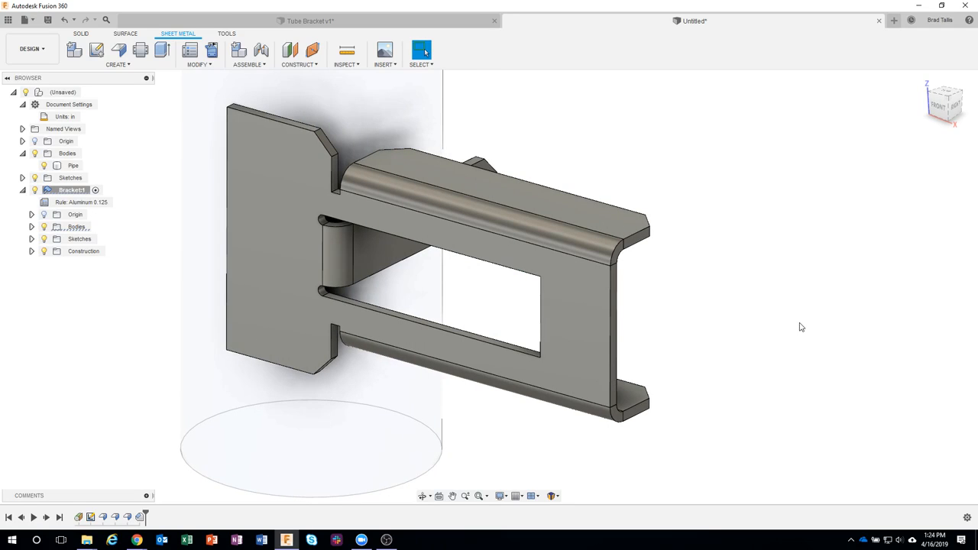
click(313, 23)
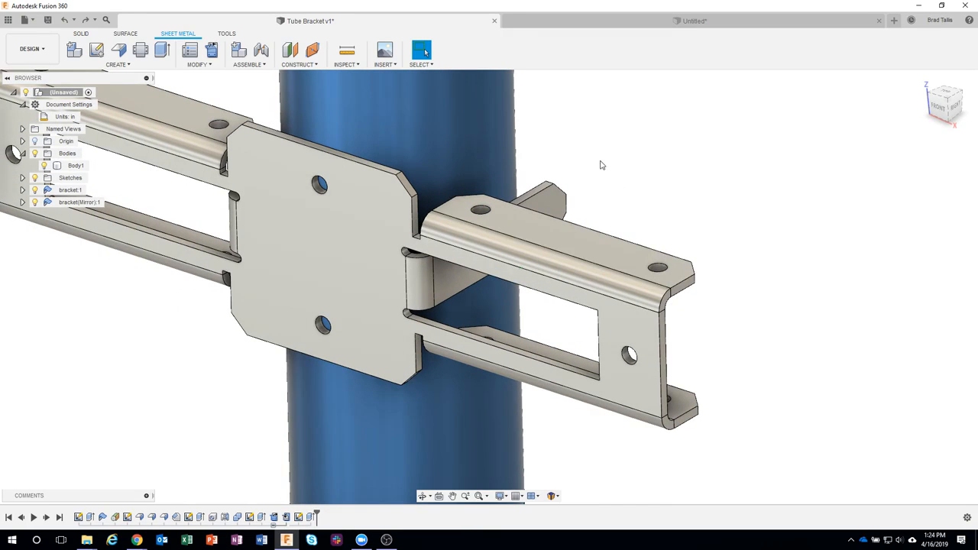
click(617, 21)
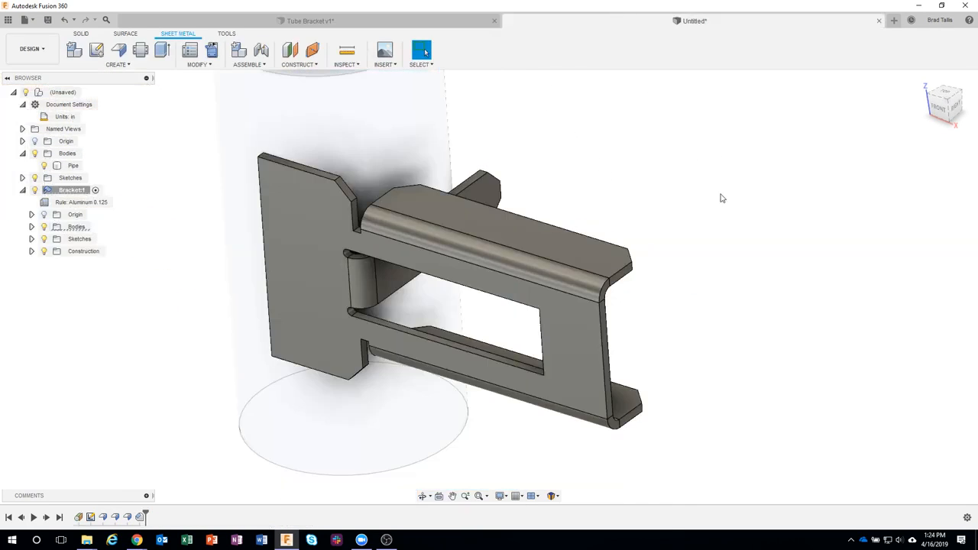
scroll(707, 182, up, 2)
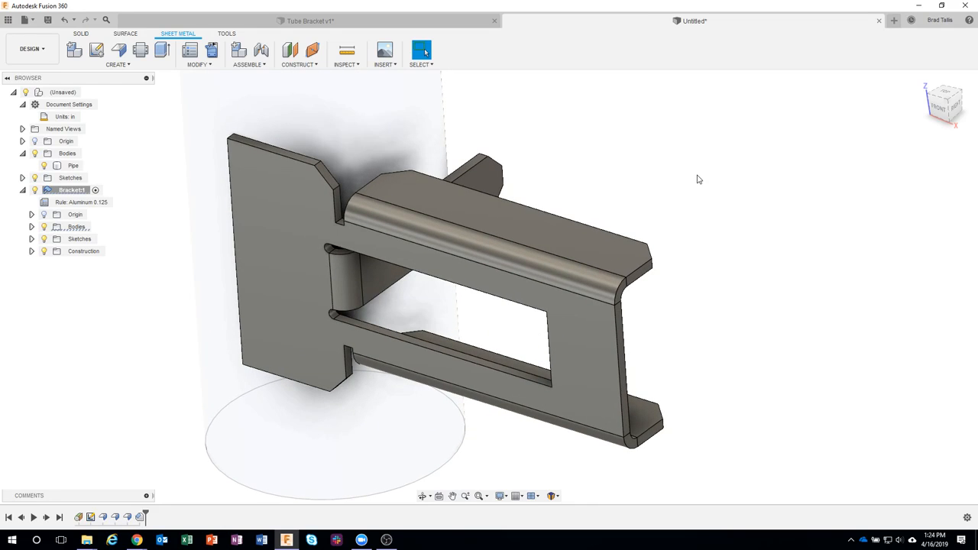
scroll(697, 180, up, 4)
click(224, 113)
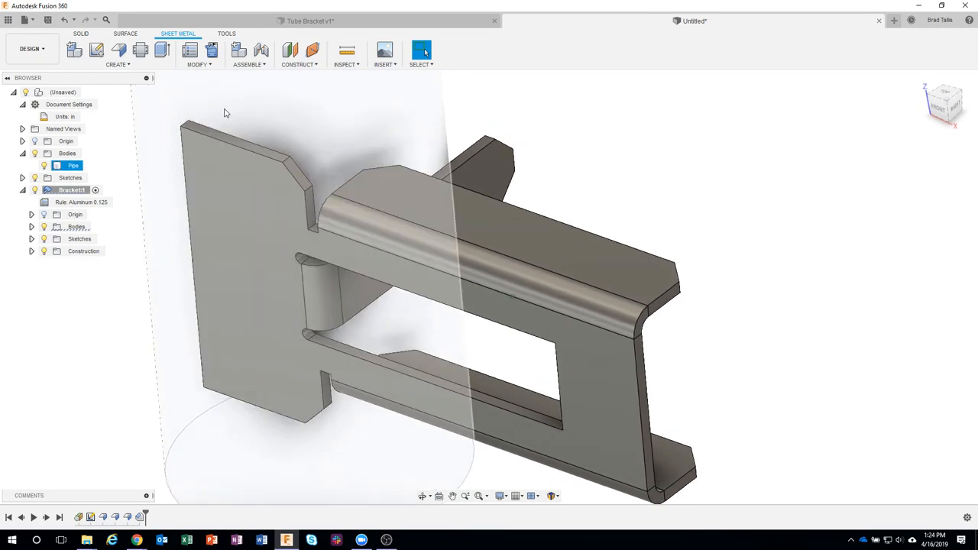
click(117, 64)
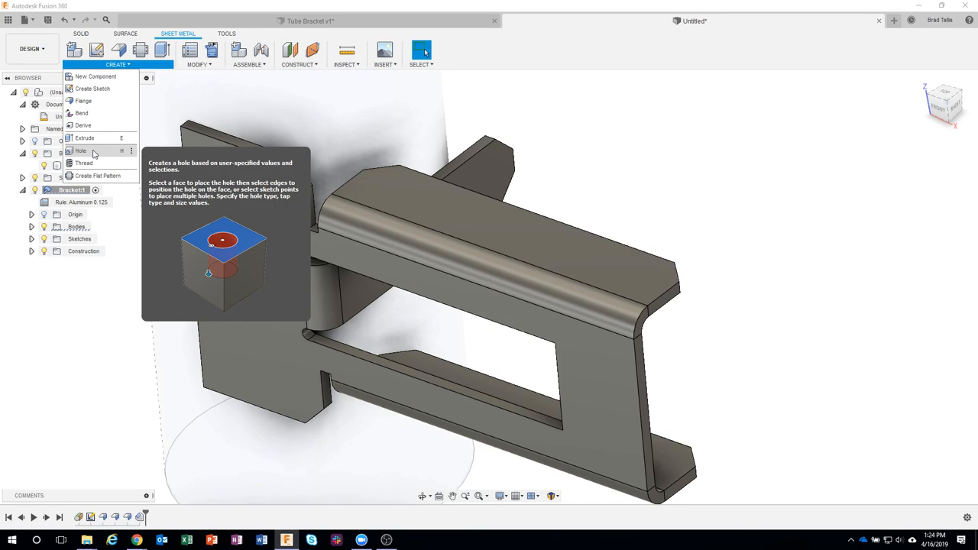
click(791, 114)
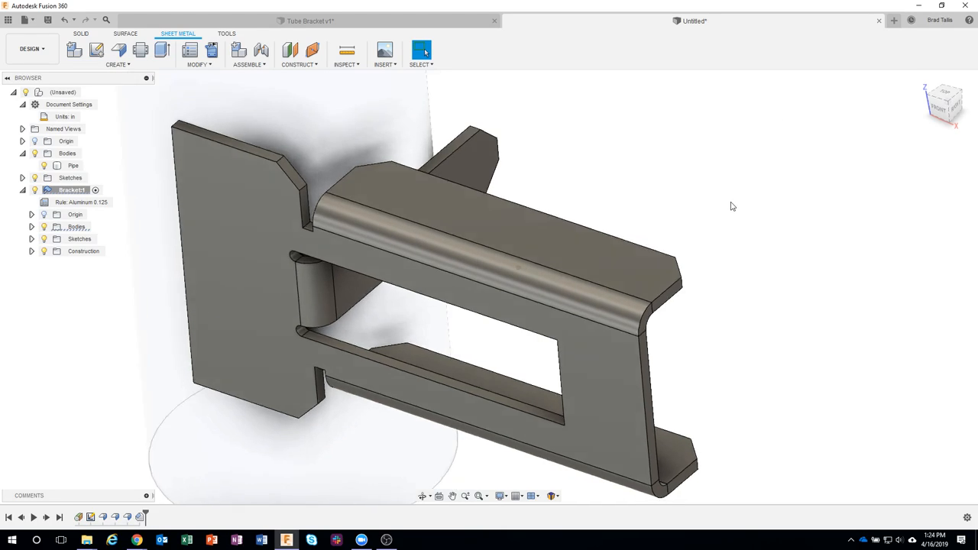
shift+middle_drag(732, 206, 691, 209)
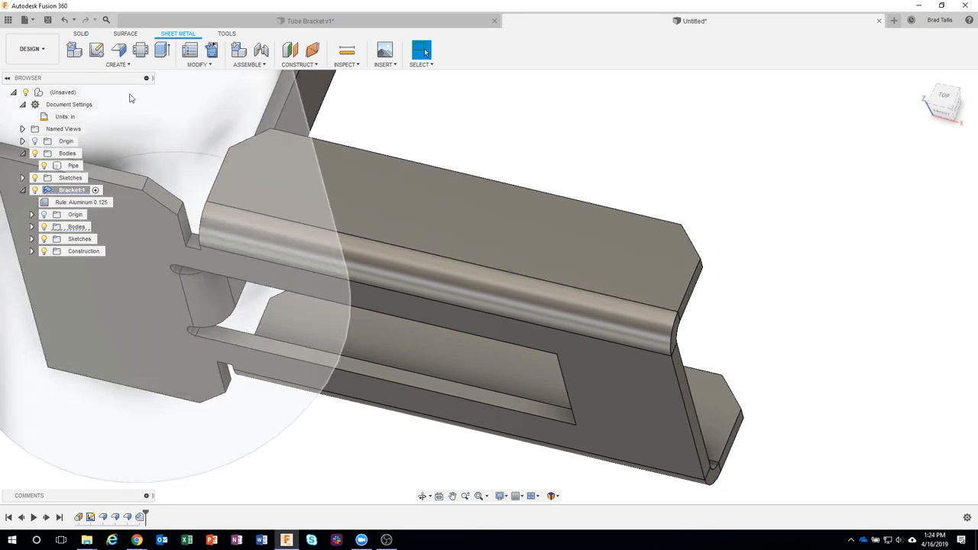
click(119, 65)
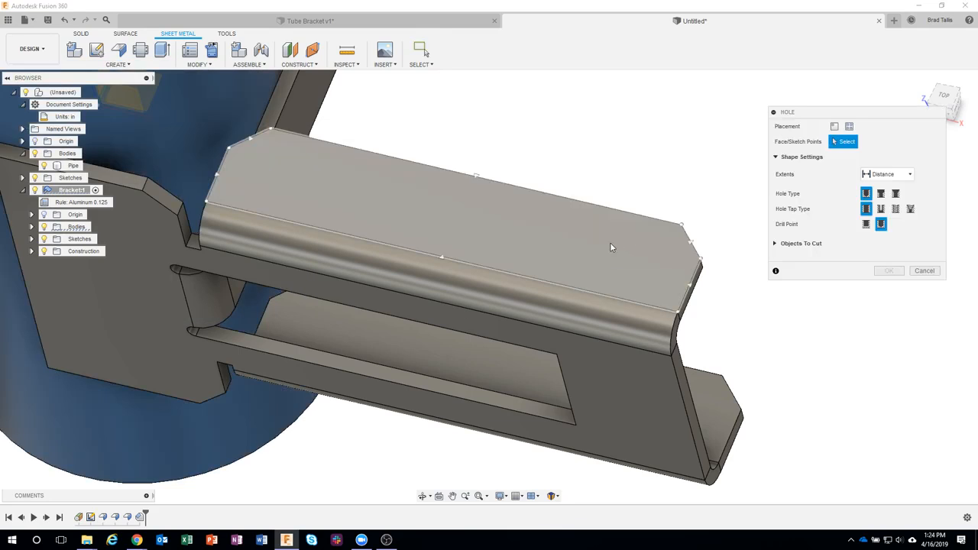
click(603, 242)
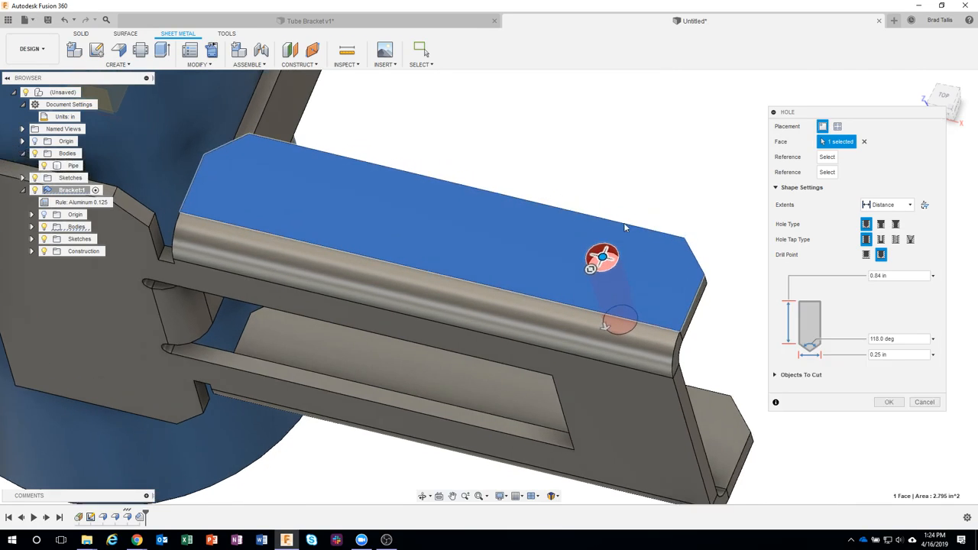
click(622, 231)
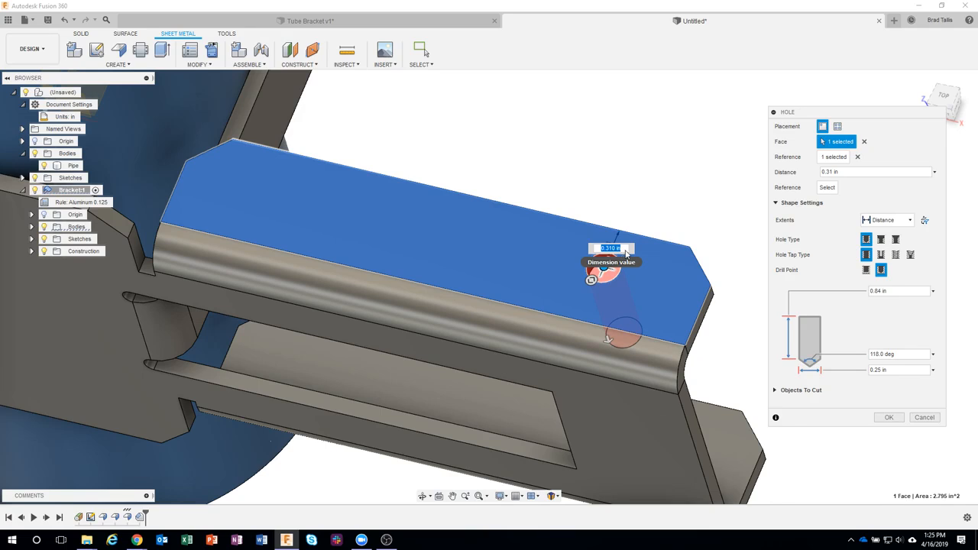
text(.25)
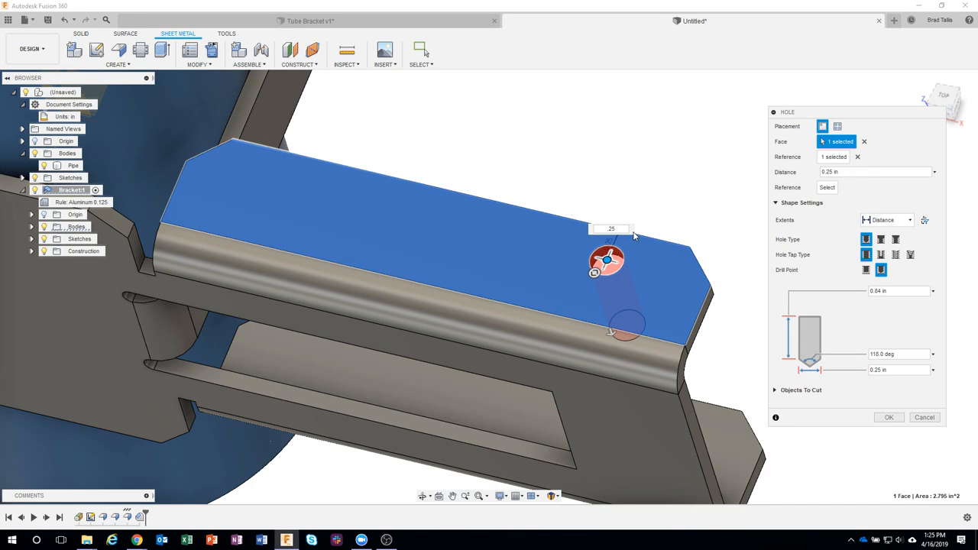
click(925, 417)
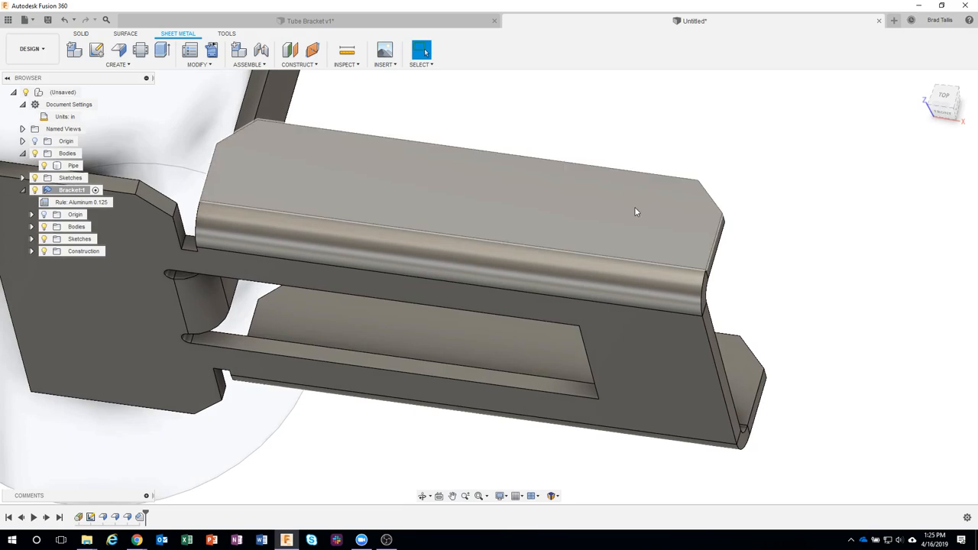
- Start a sketch on the upper arm flange's top face and draw a 0.25 in diameter circle near its outer end
click(634, 206)
right_click(635, 206)
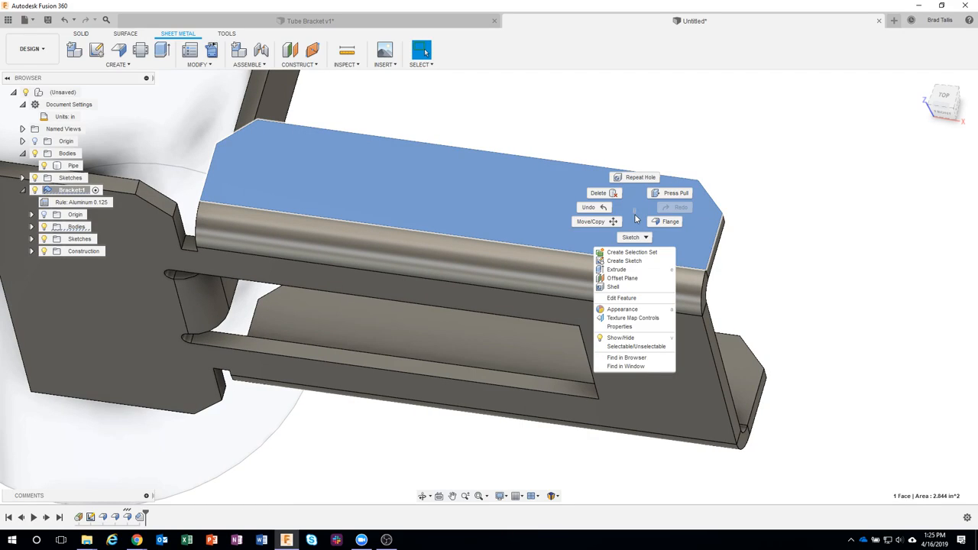
click(643, 268)
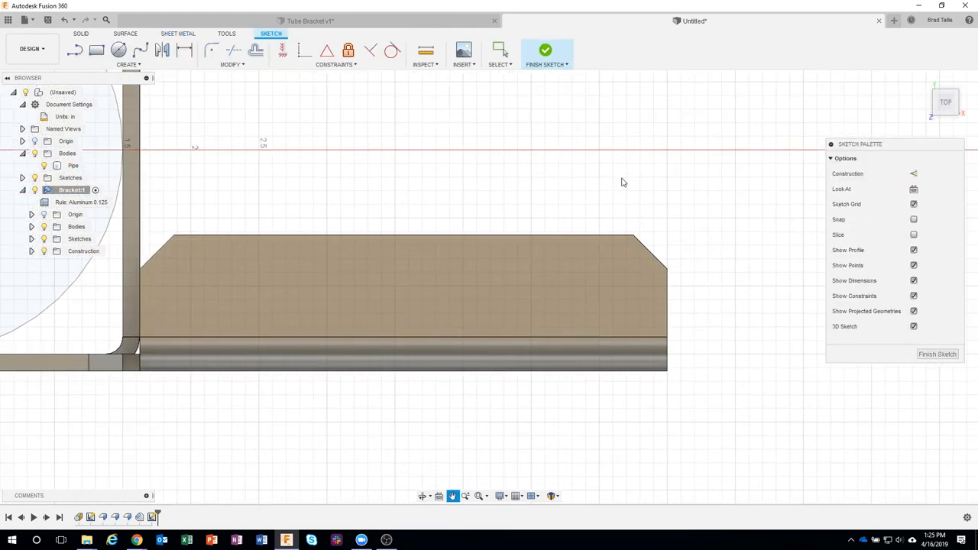
key(c)
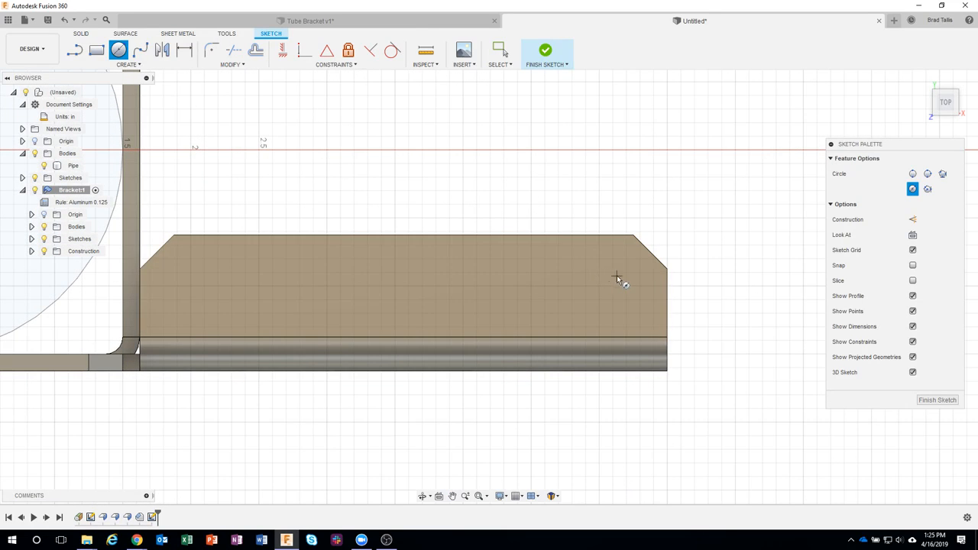
click(617, 276)
key(BackSpace)
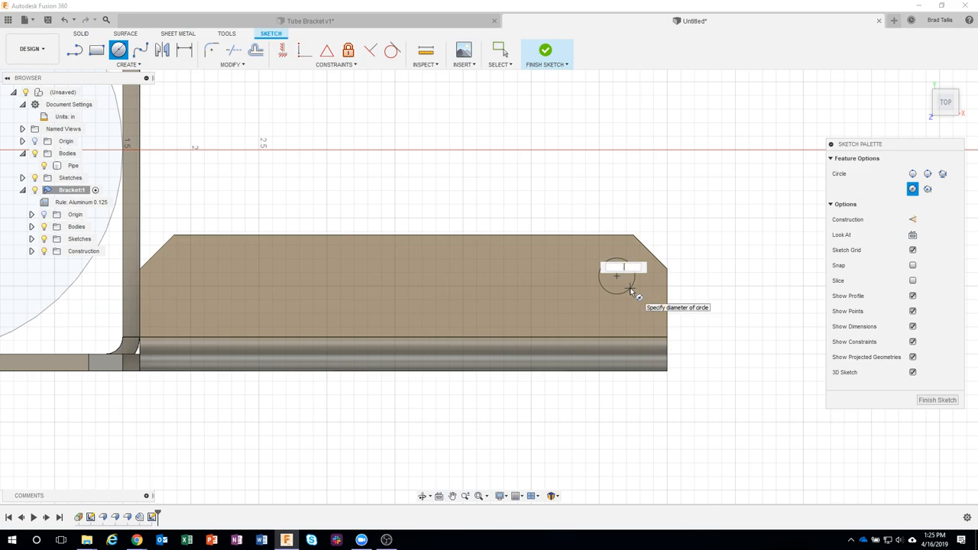
key(Return)
key(Escape)
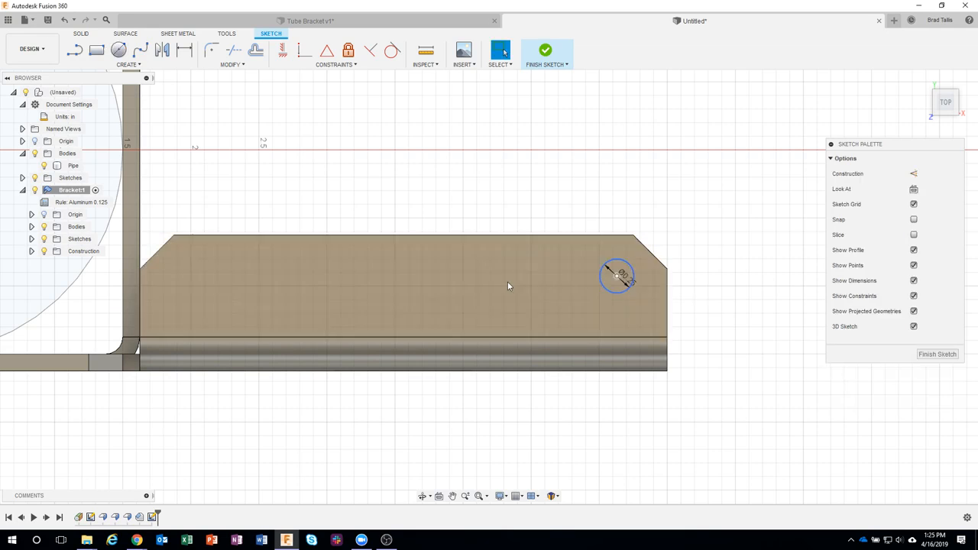
- Draw a second 0.25 in diameter circle near the flange's pipe-side end
click(263, 297)
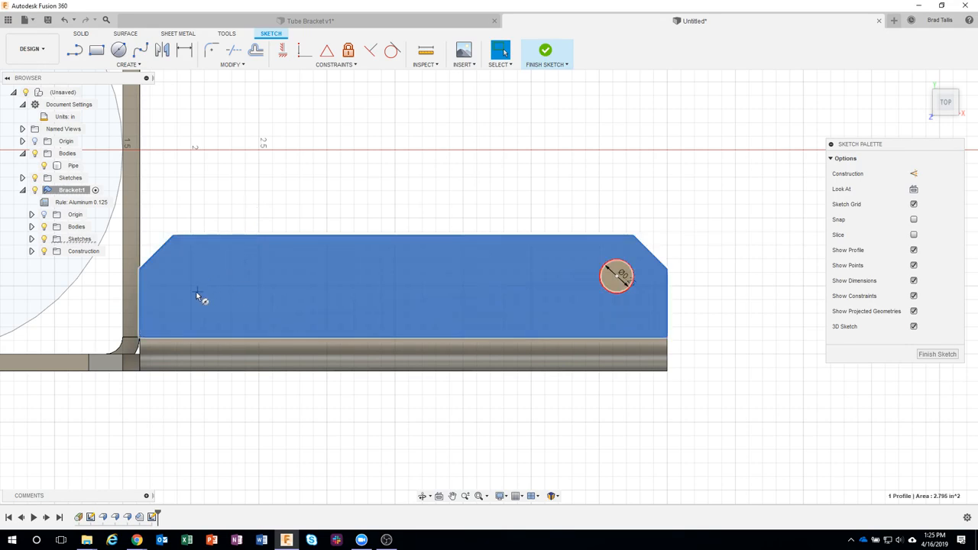
key(c)
click(201, 274)
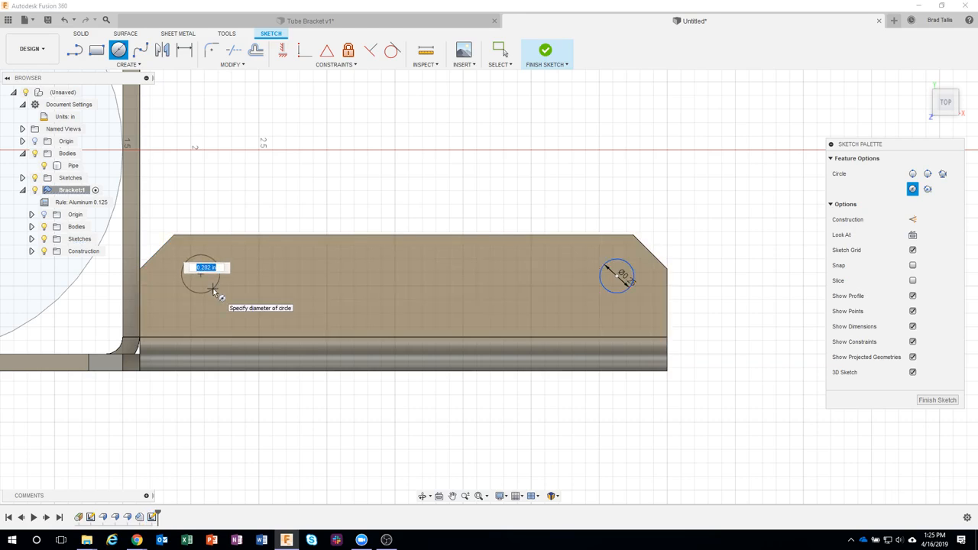
key(BackSpace)
text(.25)
key(Return)
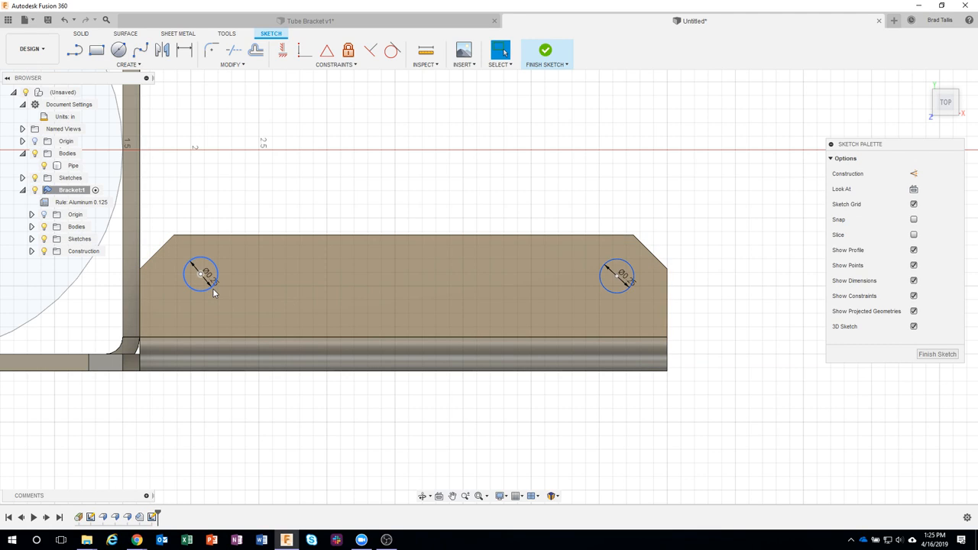
- Draw two lines about 0.75 in long across the flange from its rear edge to the bend line, one beside each circle
scroll(646, 219, up, 2)
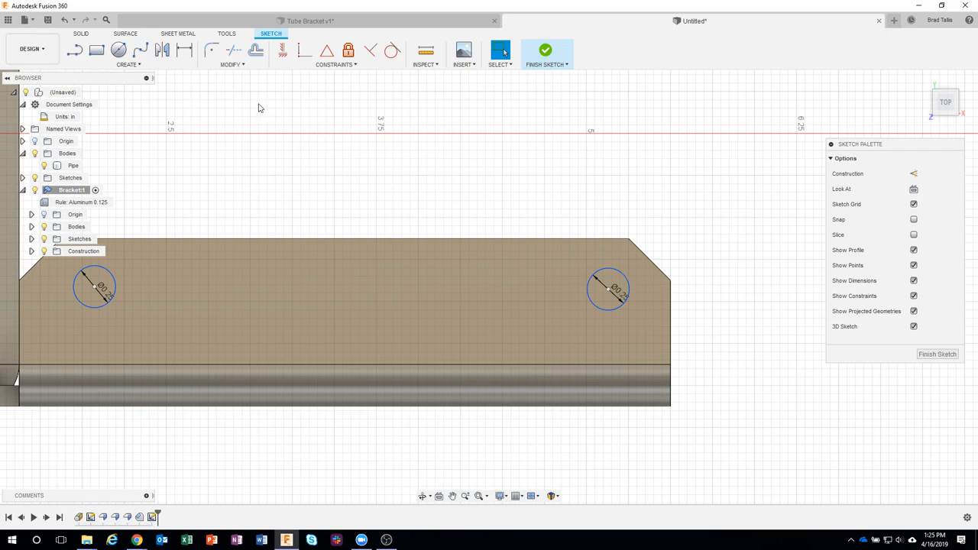
click(74, 49)
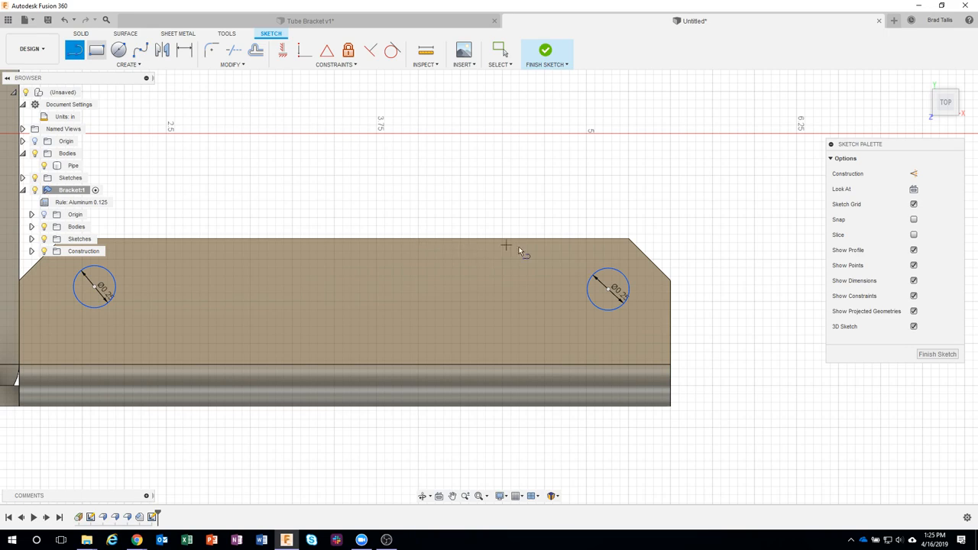
click(558, 241)
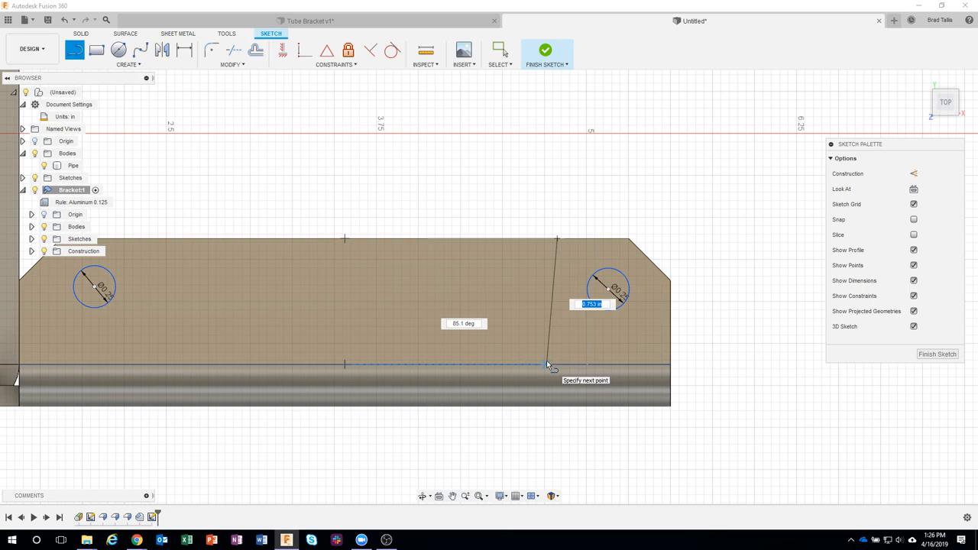
double_click(547, 365)
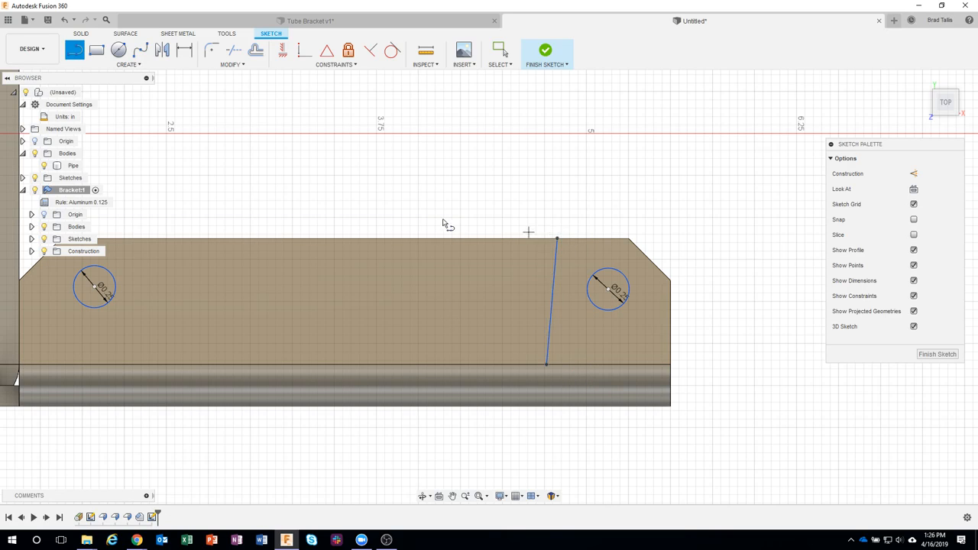
middle_drag(443, 224, 533, 212)
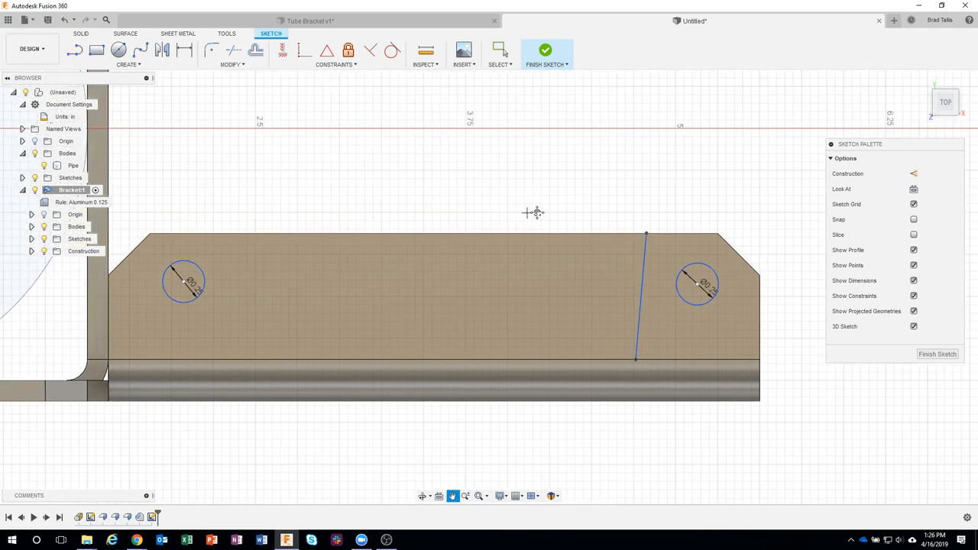
click(232, 234)
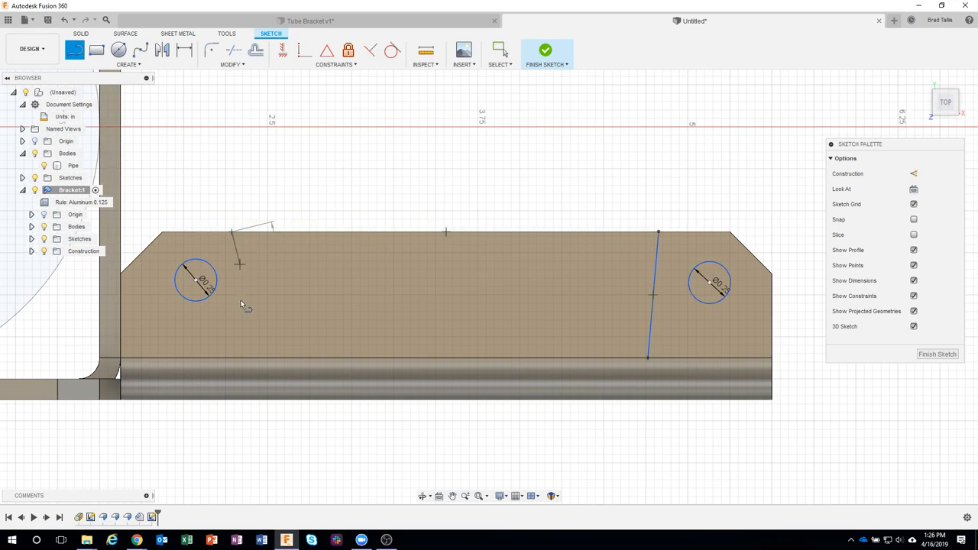
double_click(240, 357)
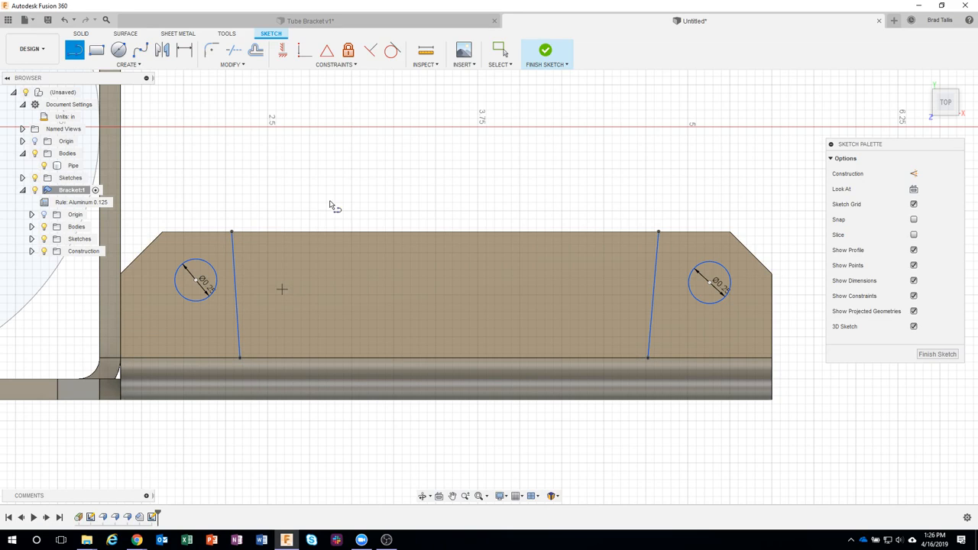
- Constrain both lines across the flange to be vertical
click(283, 52)
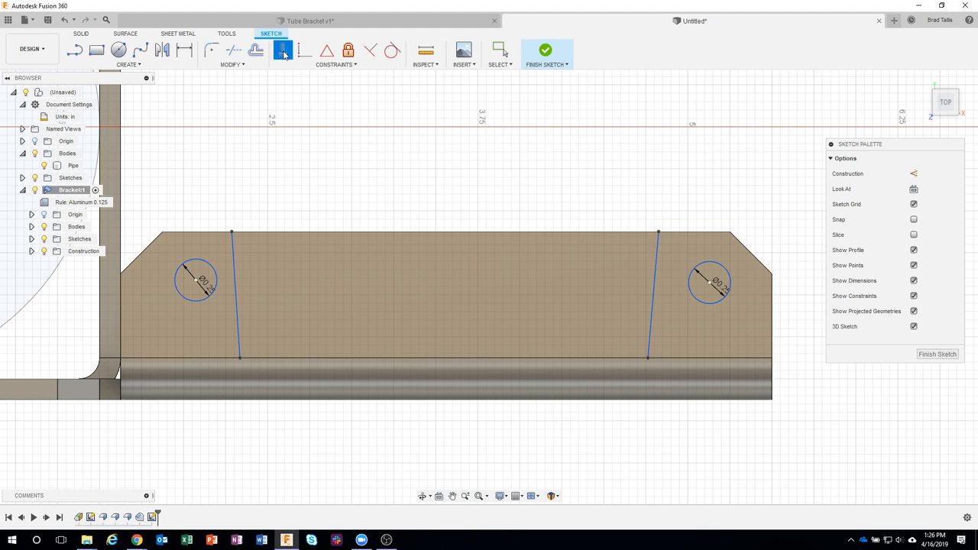
click(652, 287)
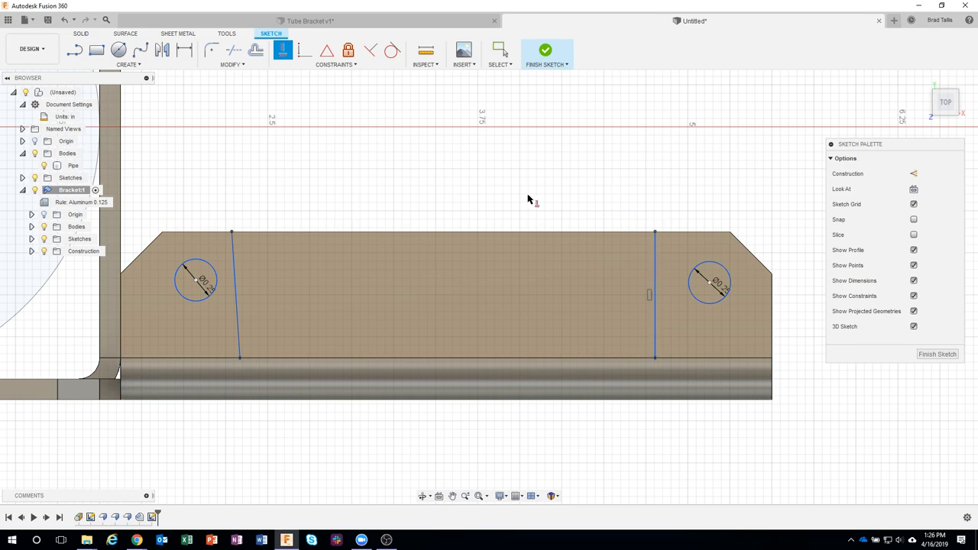
click(236, 259)
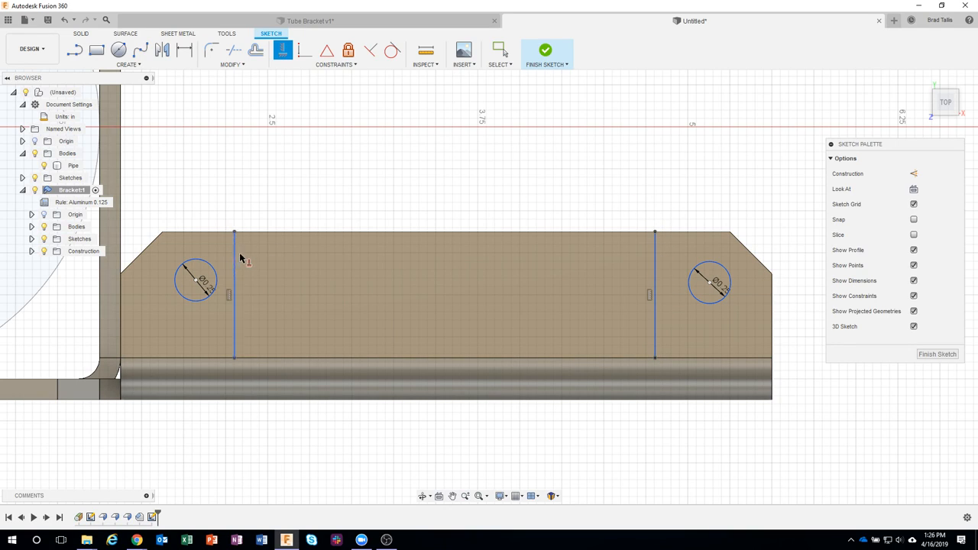
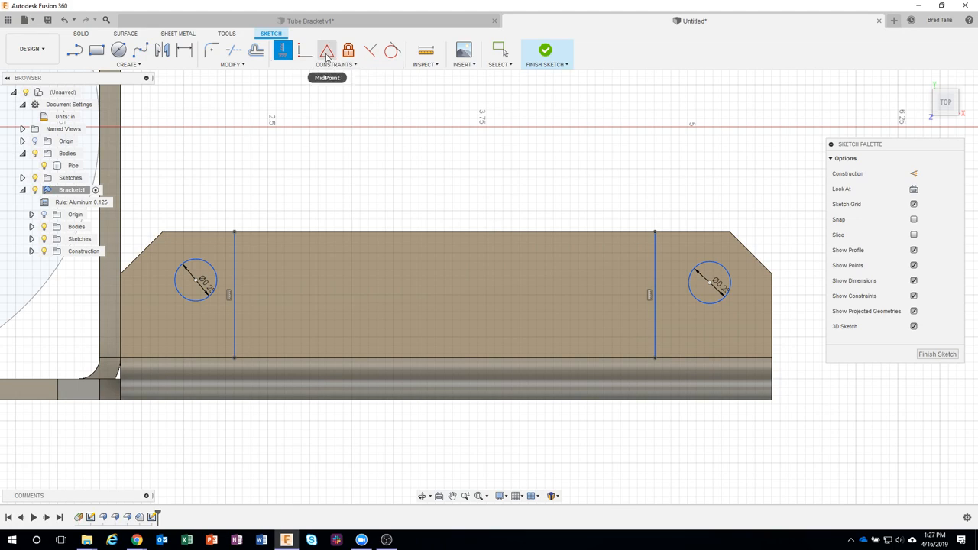
- Constrain each circle's center to the midpoint of its neighboring vertical line
click(326, 53)
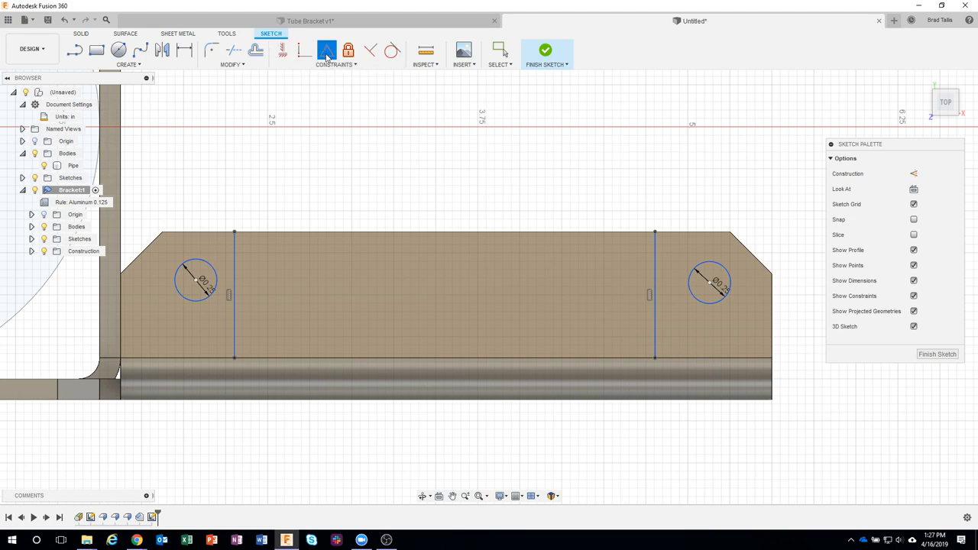
click(655, 272)
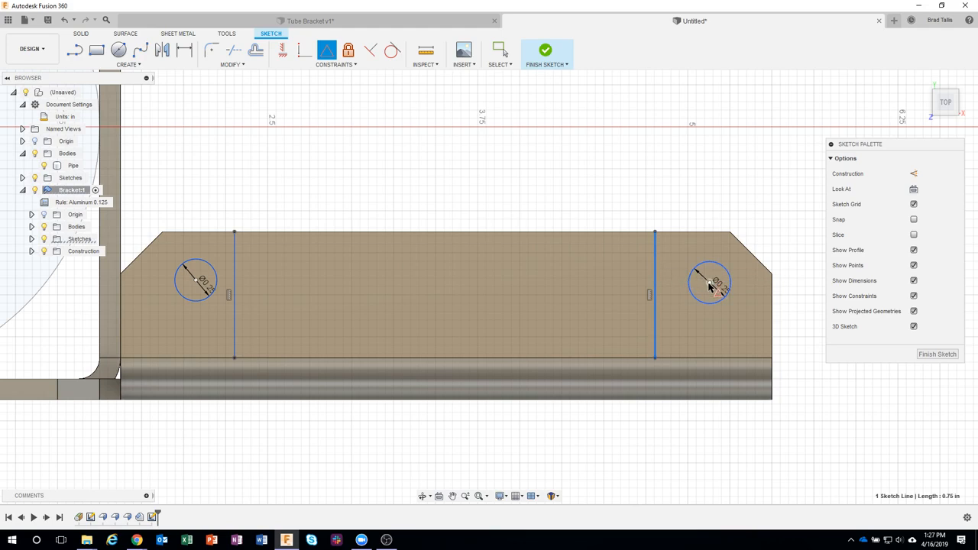
click(709, 284)
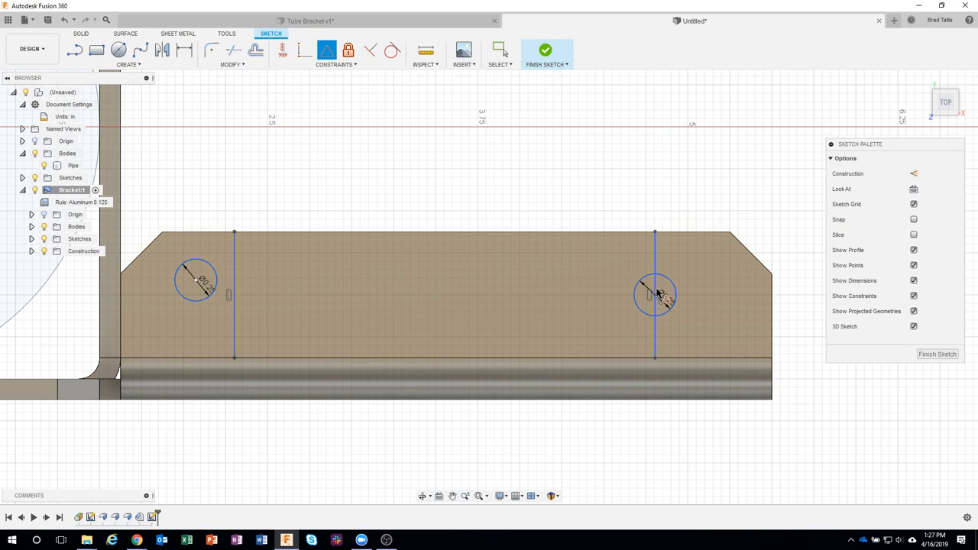
click(234, 257)
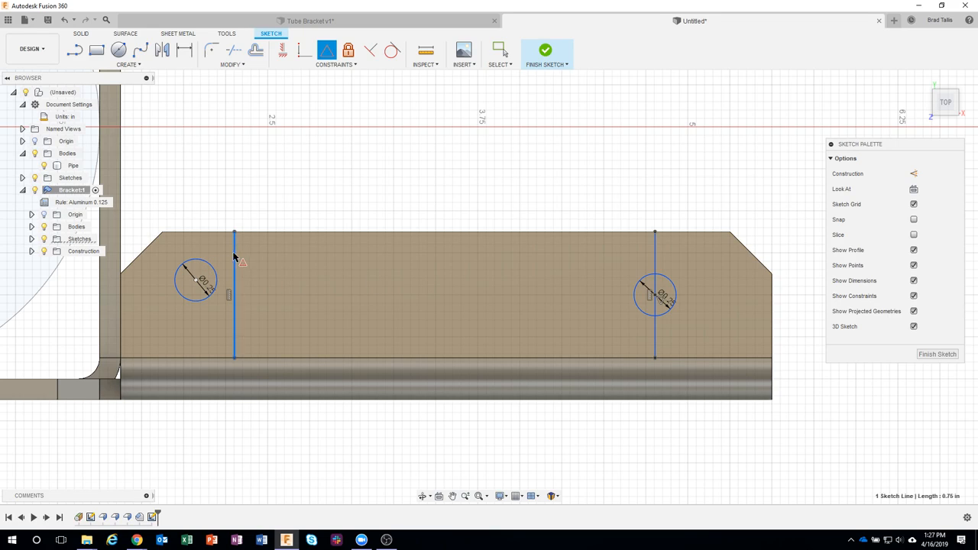
drag(202, 279, 235, 296)
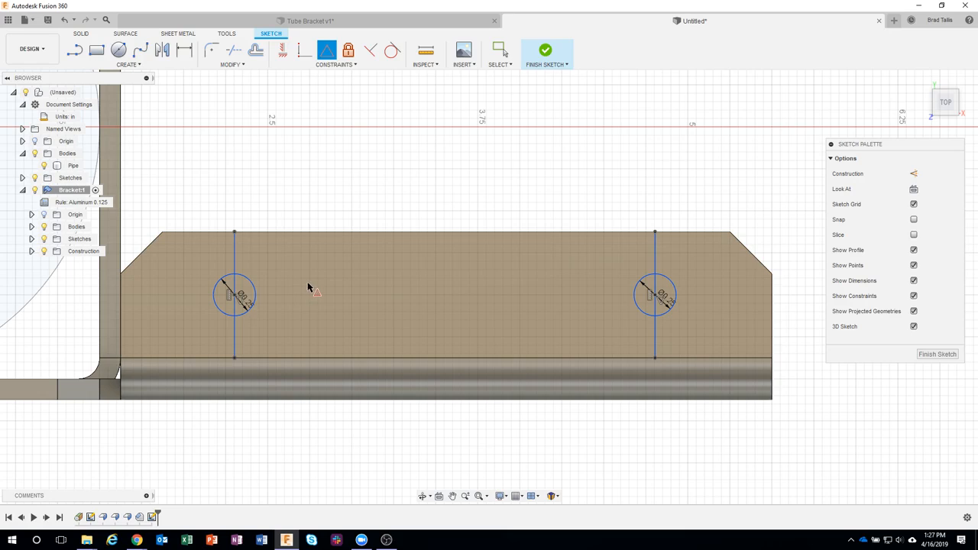
- Dimension the outer vertical line at 0.50 in from the flange's outer end edge
key(d)
click(654, 264)
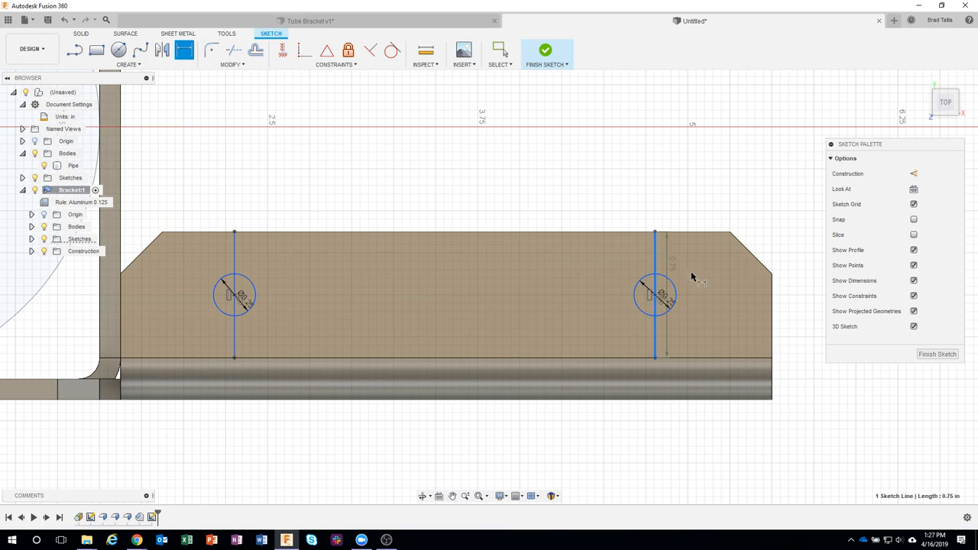
click(772, 300)
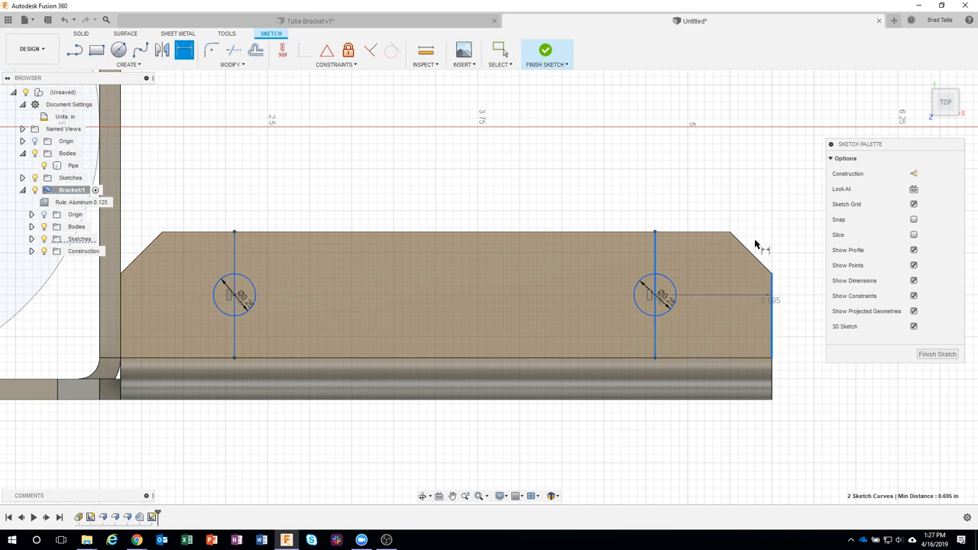
click(735, 198)
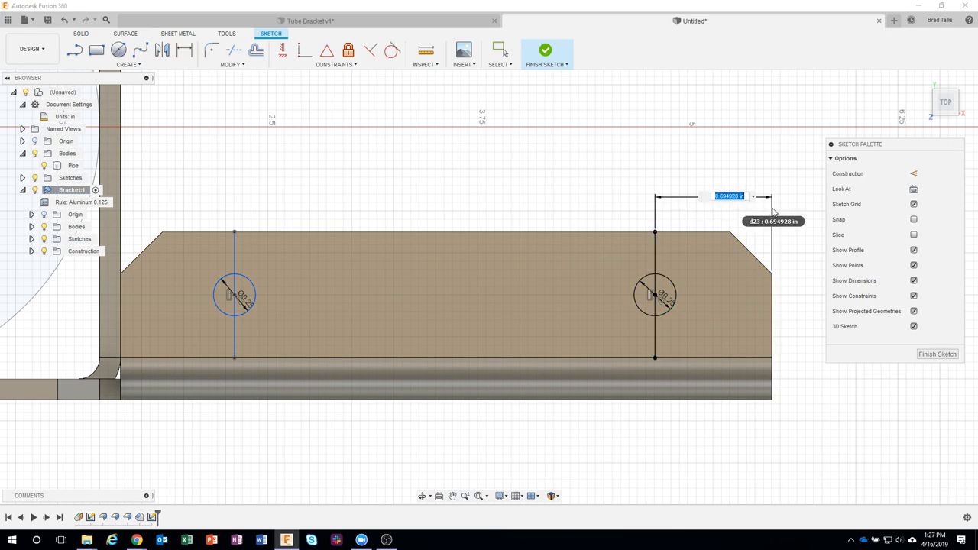
text(5)
key(Return)
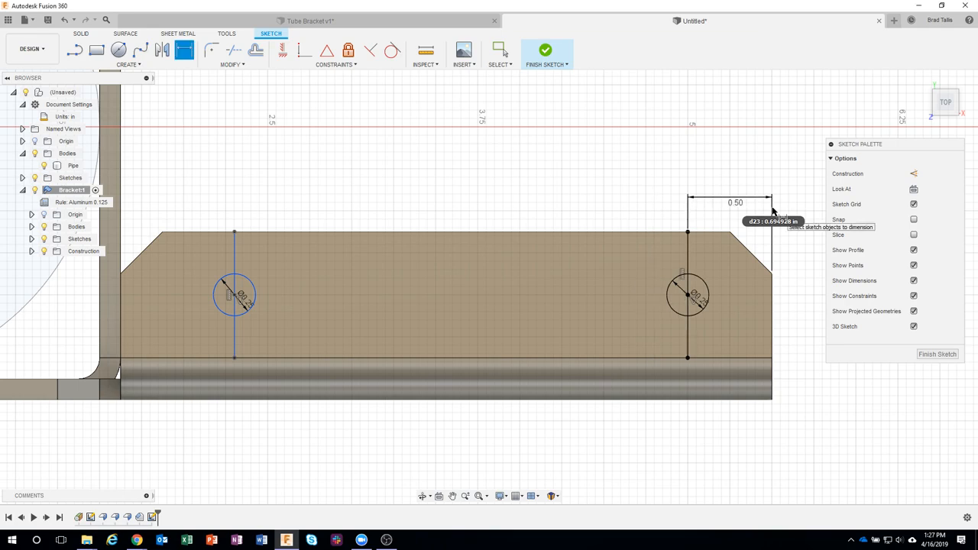
- Dimension the inner vertical line at 0.5 in from the flange's inner end edge and finish the sketch
click(234, 329)
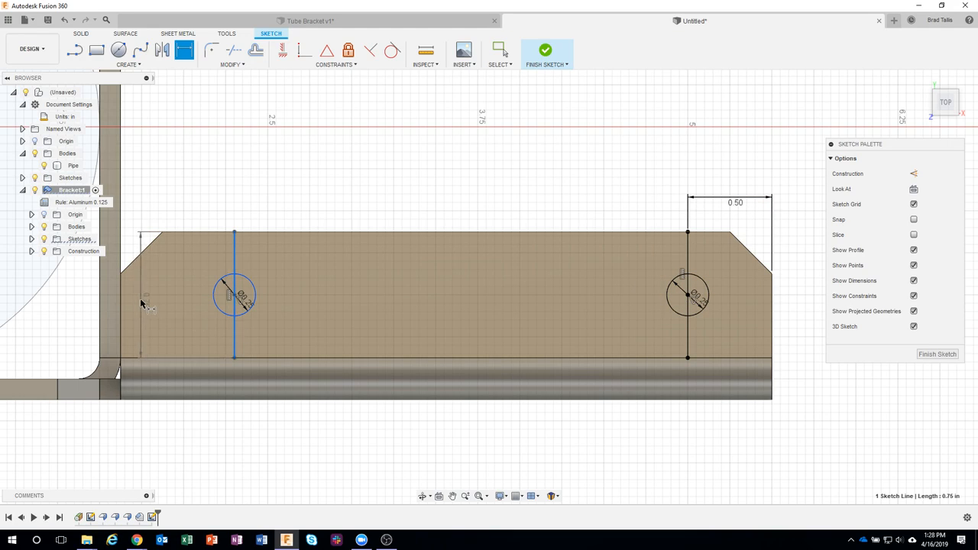
mouse_move(140, 303)
shift+middle_down()
mouse_move(149, 313)
mouse_move(212, 243)
shift+middle_up()
click(146, 331)
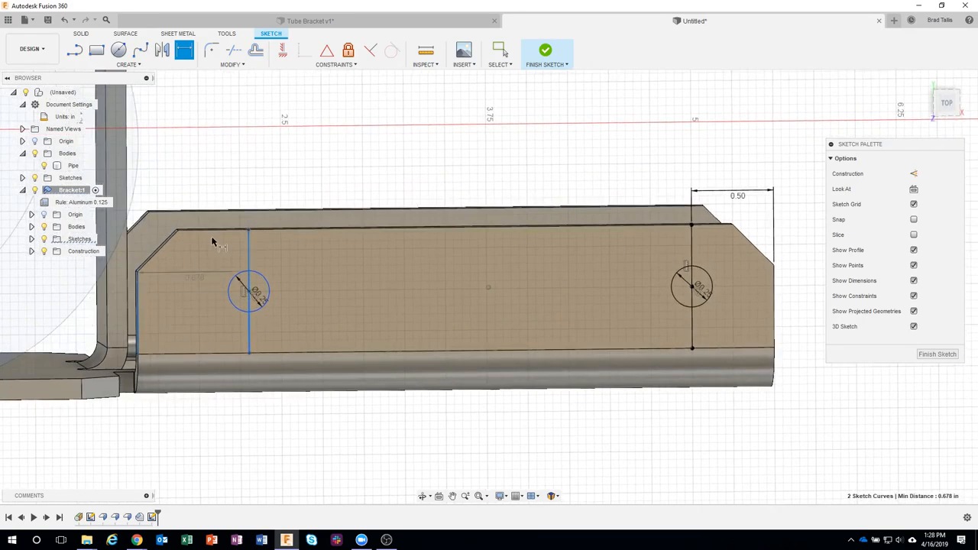
click(208, 186)
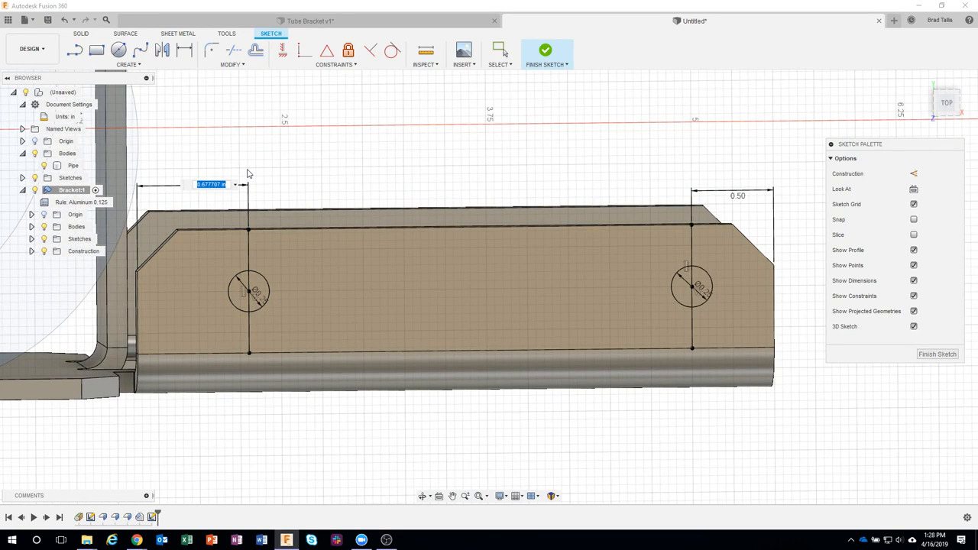
text(0.5)
key(Return)
shift+middle_drag(284, 170, 642, 337)
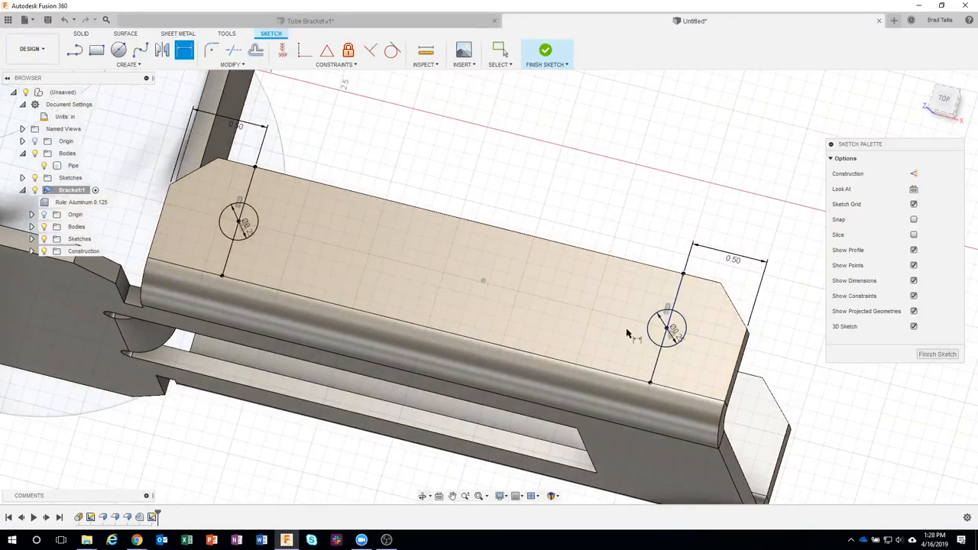
shift+middle_drag(679, 172, 659, 150)
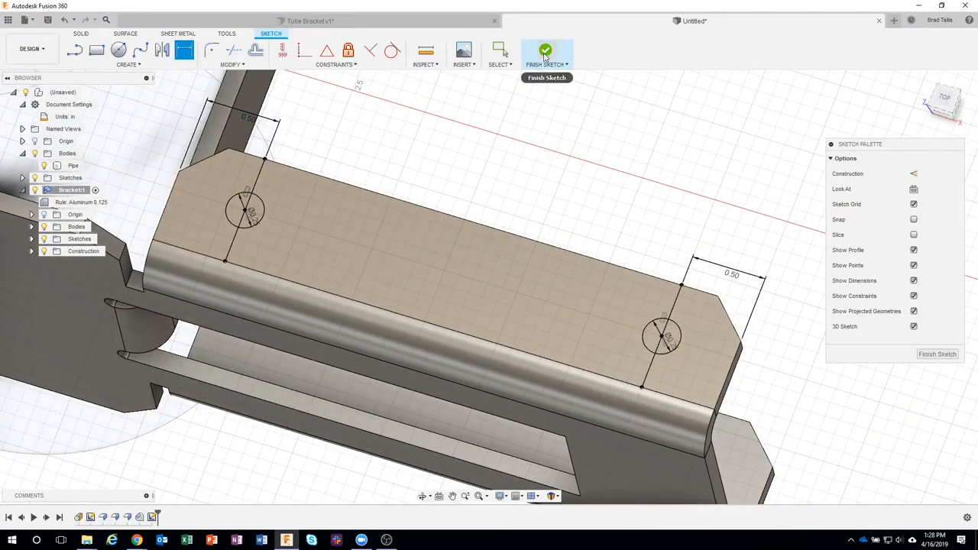
click(545, 52)
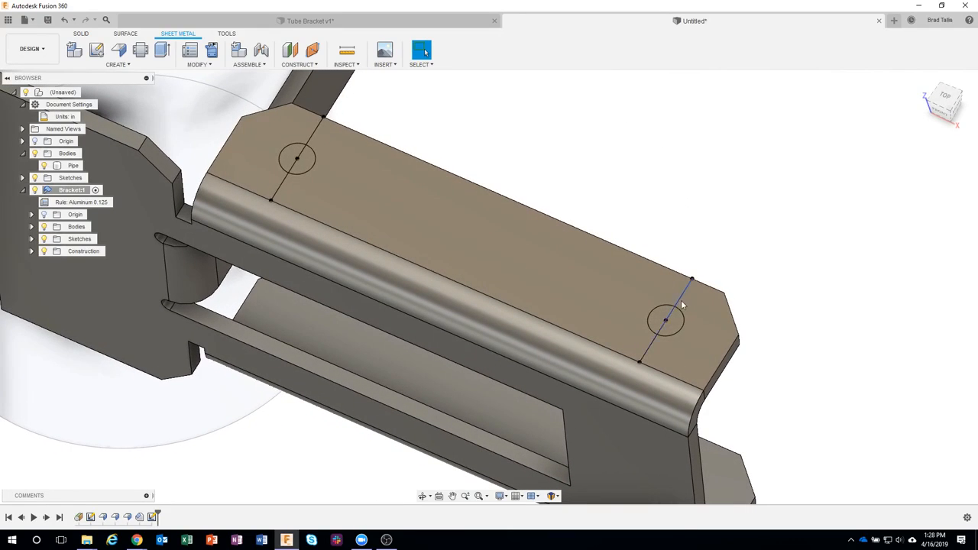
scroll(681, 321, up, 1)
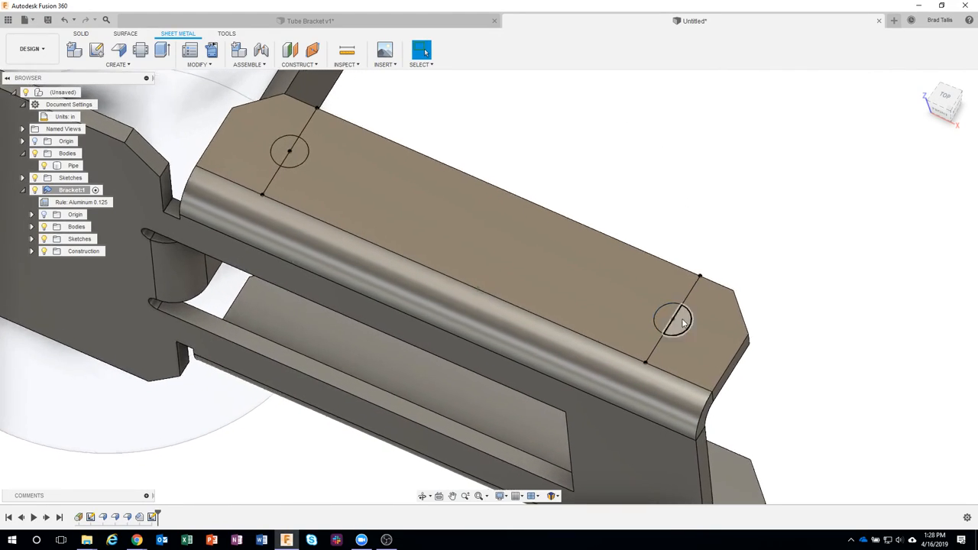
scroll(684, 322, up, 1)
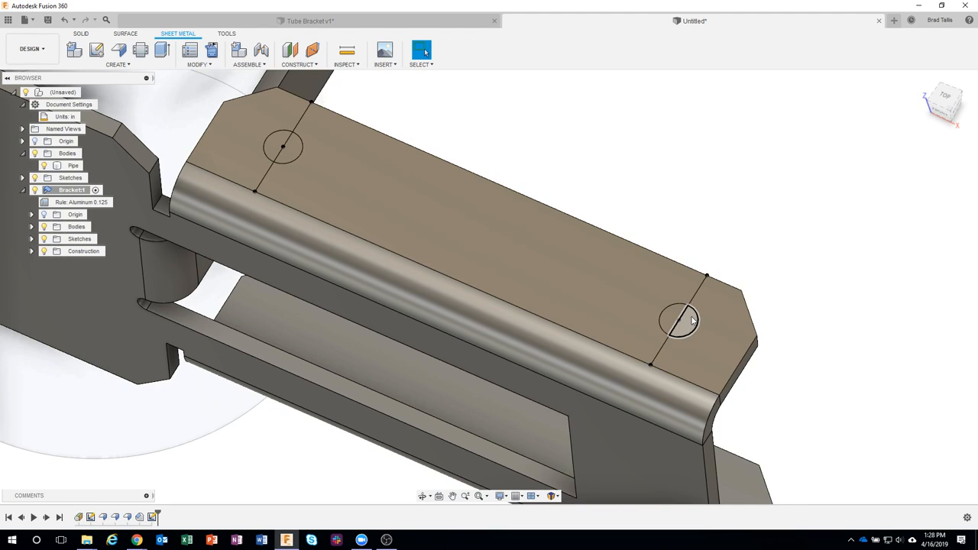
click(692, 321)
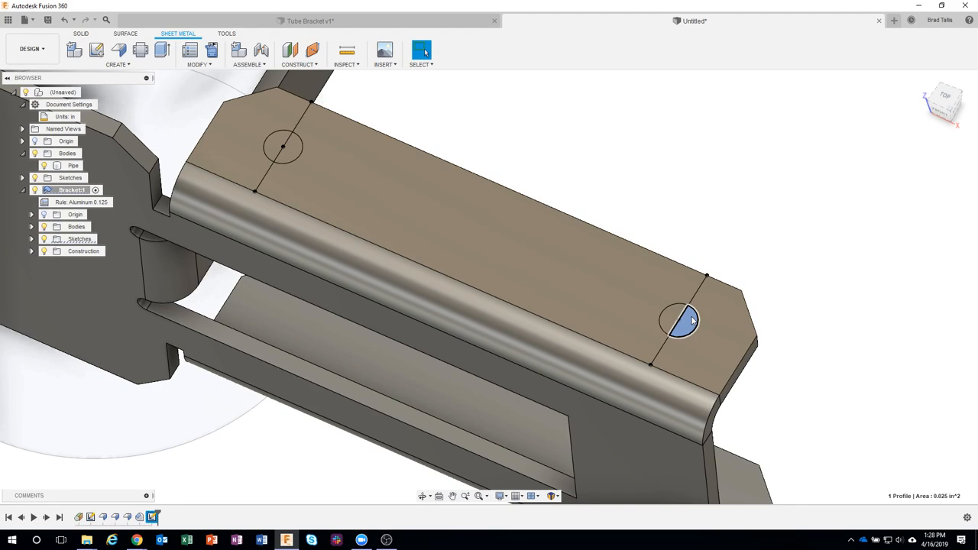
click(730, 237)
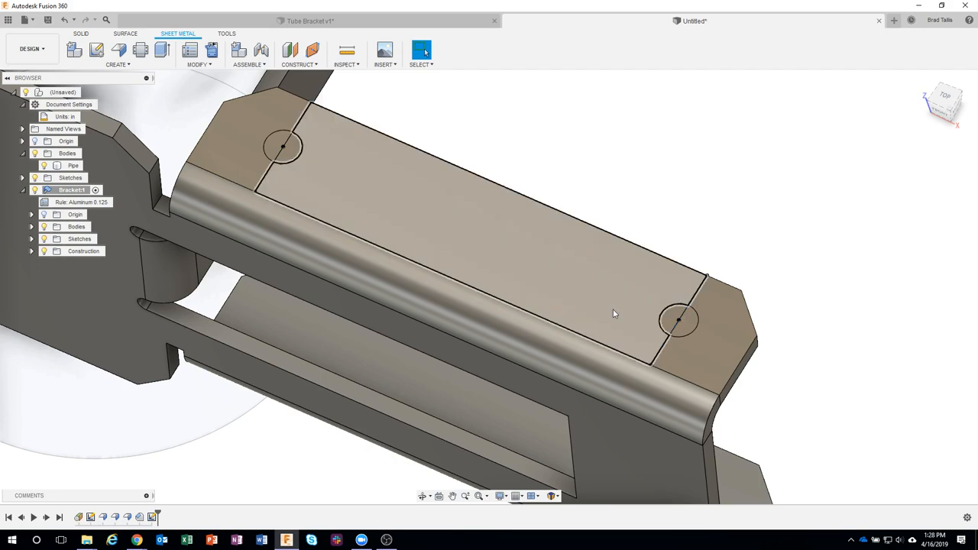
- Reopen the hole sketch, convert both vertical lines through the circles to construction lines, and finish the sketch
double_click(152, 518)
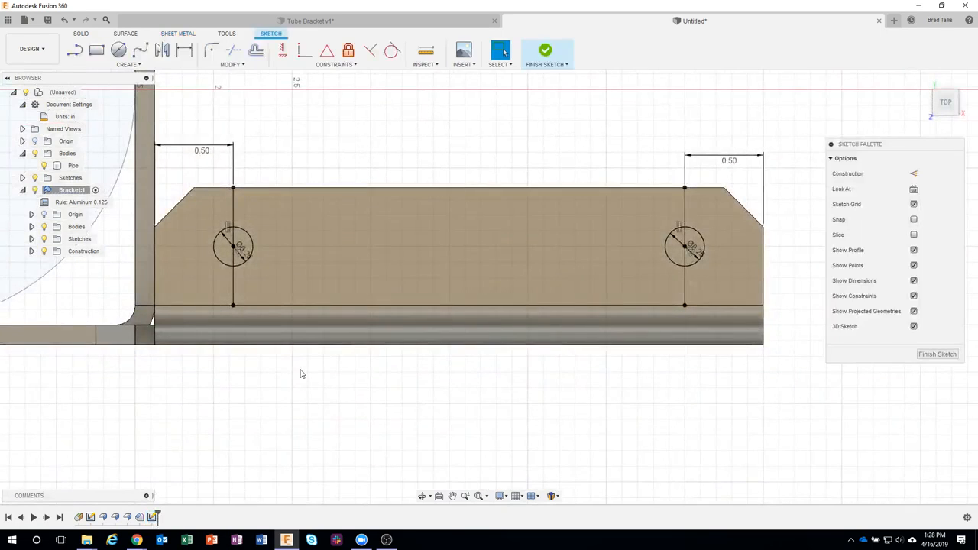
click(685, 214)
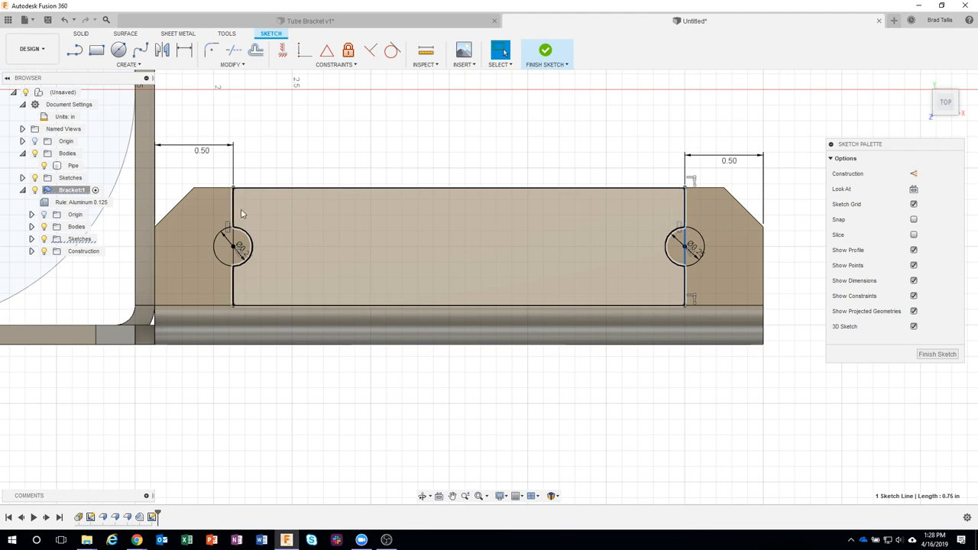
ctrl+click(233, 211)
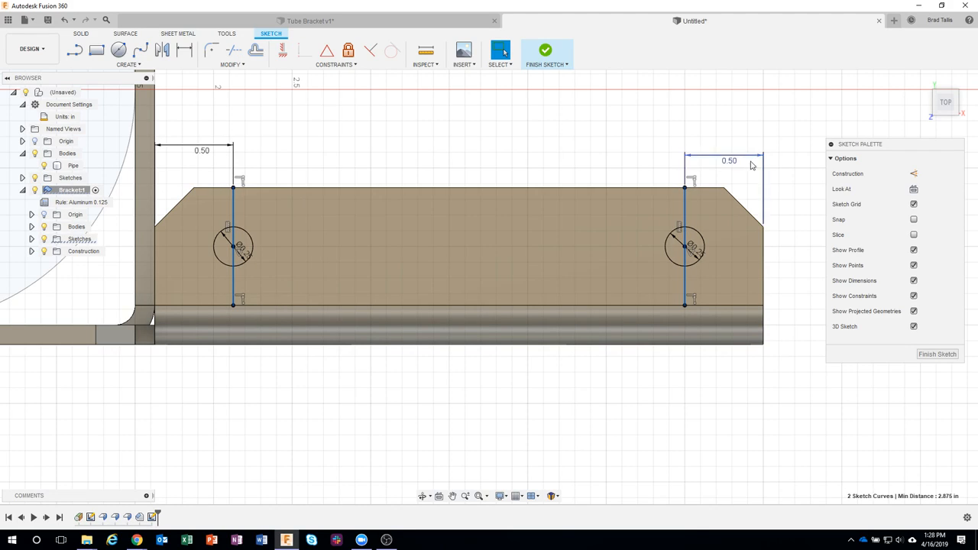
click(913, 174)
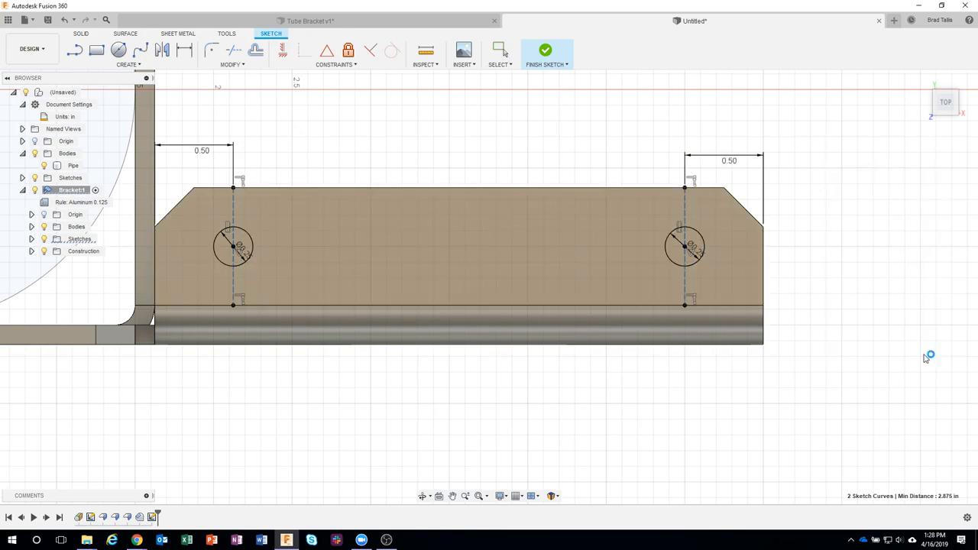
shift+middle_drag(730, 299, 679, 322)
- Extrude both hole circles downward as a cut about 0.613 in deep through the upper flange
key(e)
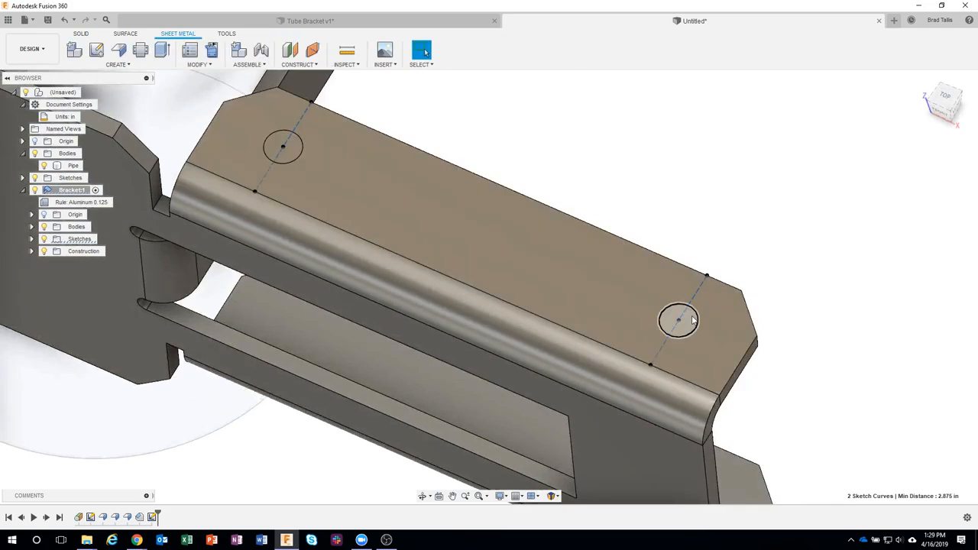
click(693, 321)
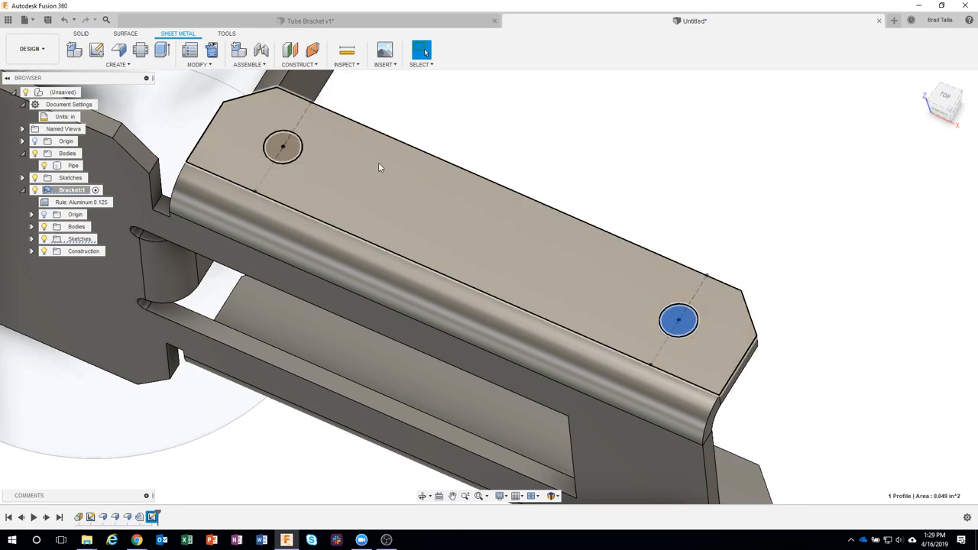
shift+click(297, 153)
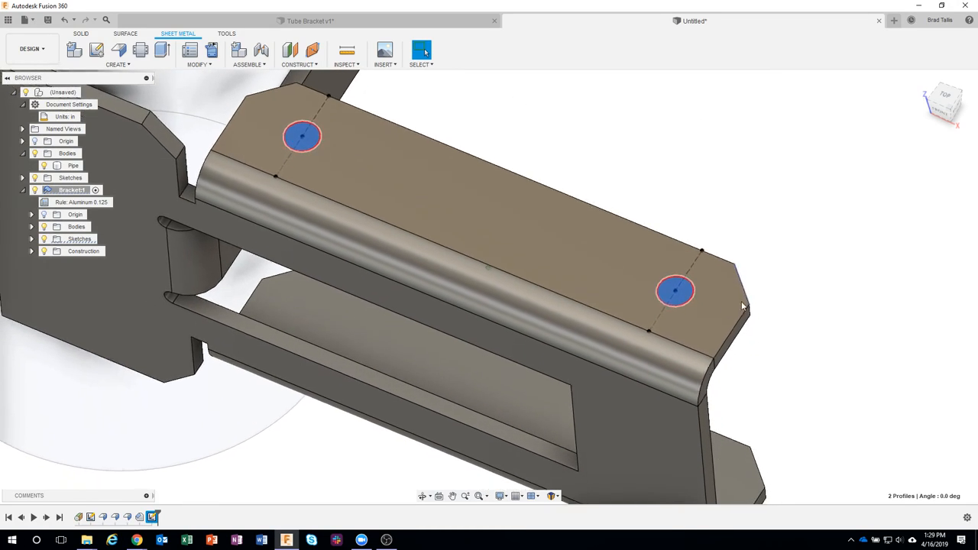
right_click(686, 295)
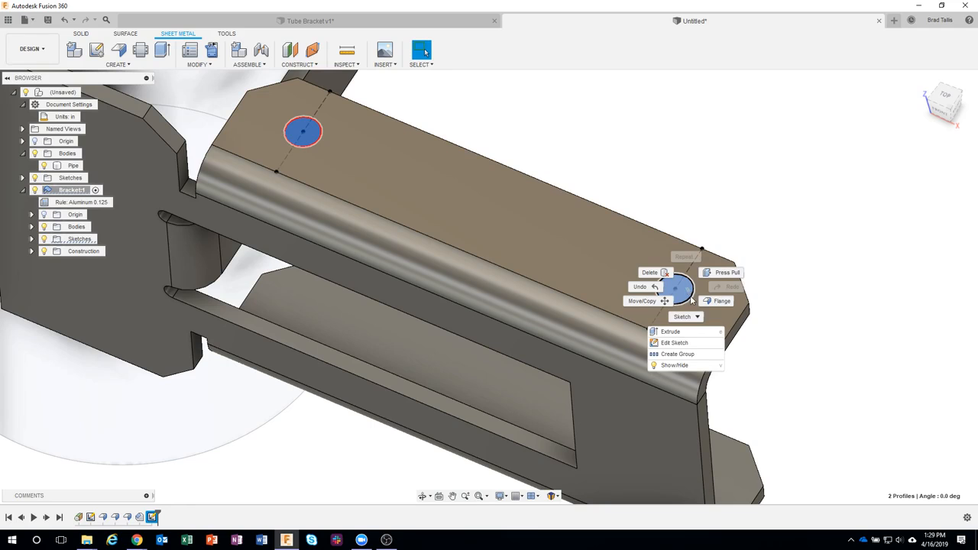
click(806, 280)
key(e)
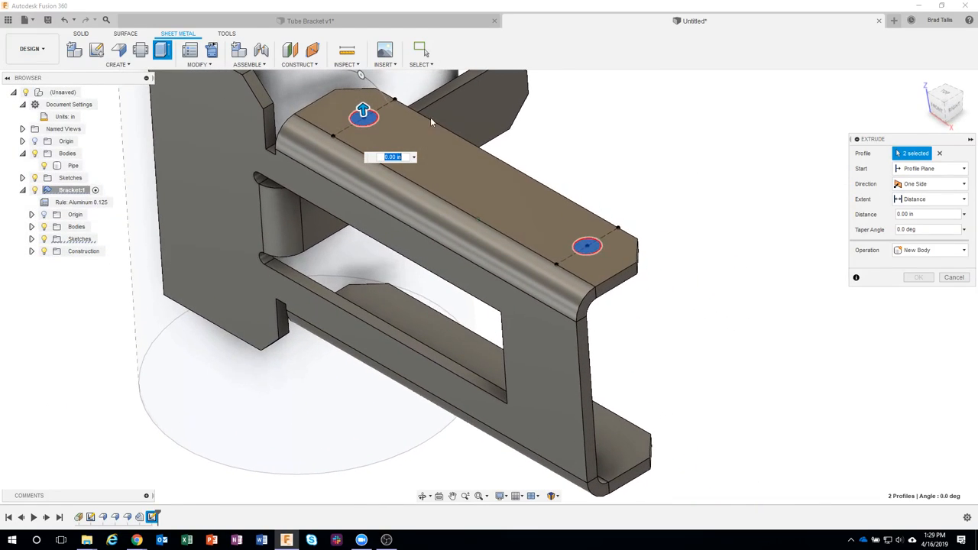
drag(364, 107, 368, 181)
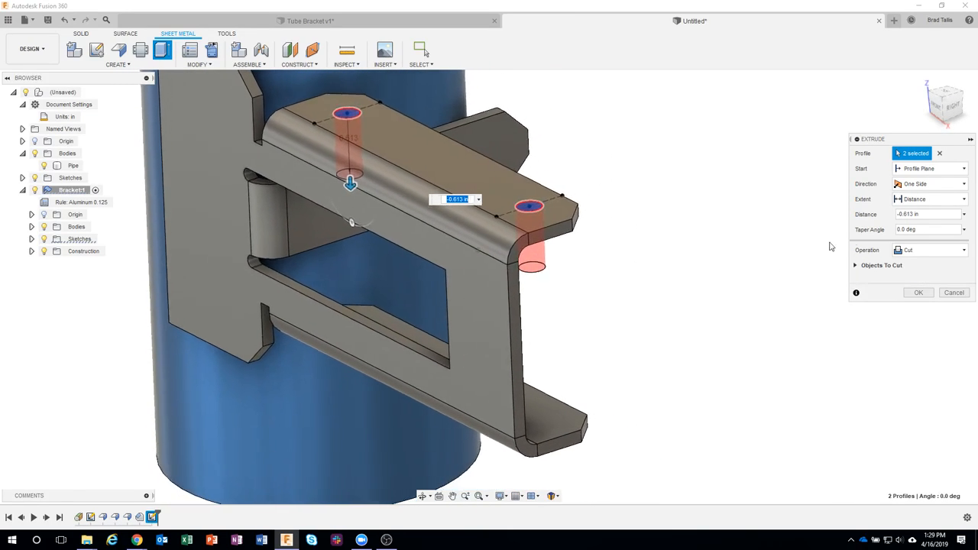
- Set the cut's extent to To Object, ending at the lower flange's underside, and complete the extrusion
click(929, 199)
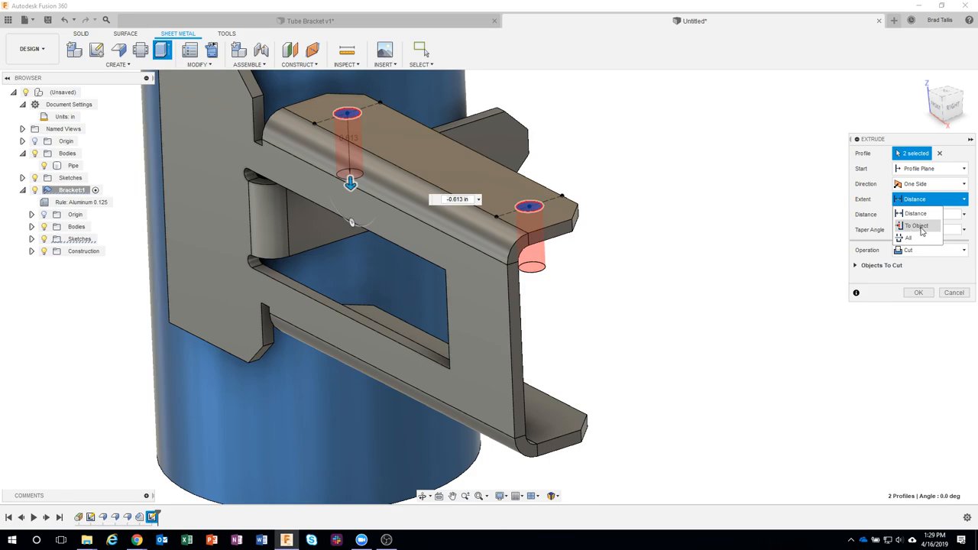
click(923, 230)
shift+middle_drag(702, 372, 514, 380)
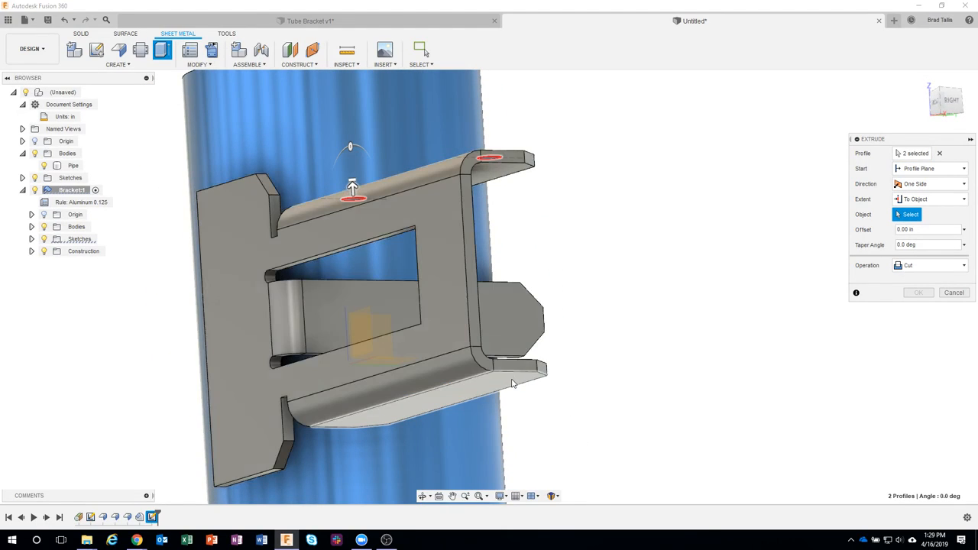
click(512, 384)
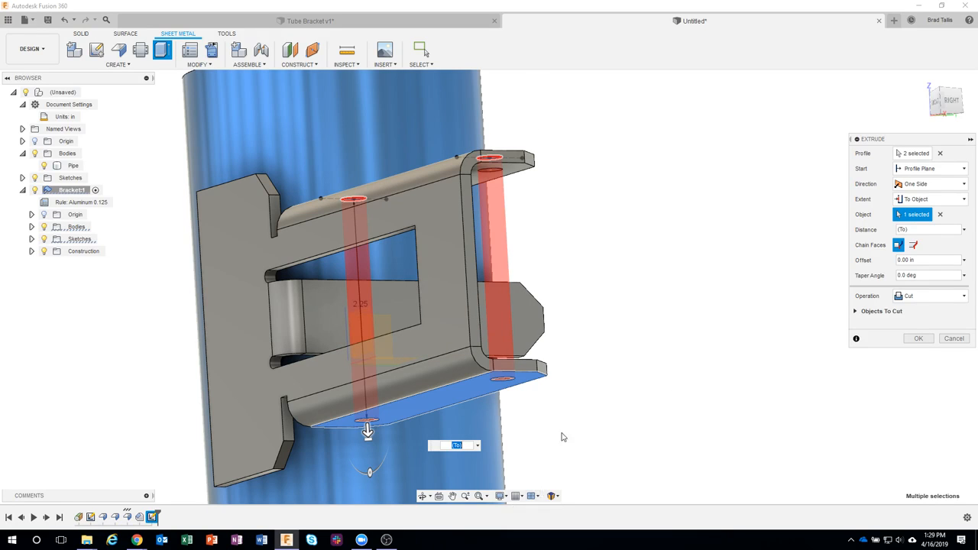
shift+middle_drag(604, 262, 517, 335)
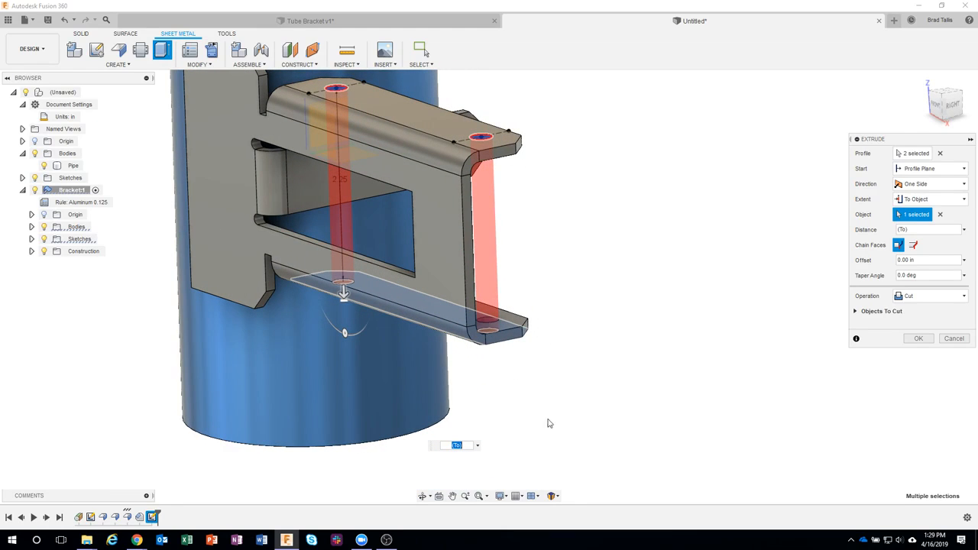
shift+middle_drag(548, 424, 482, 371)
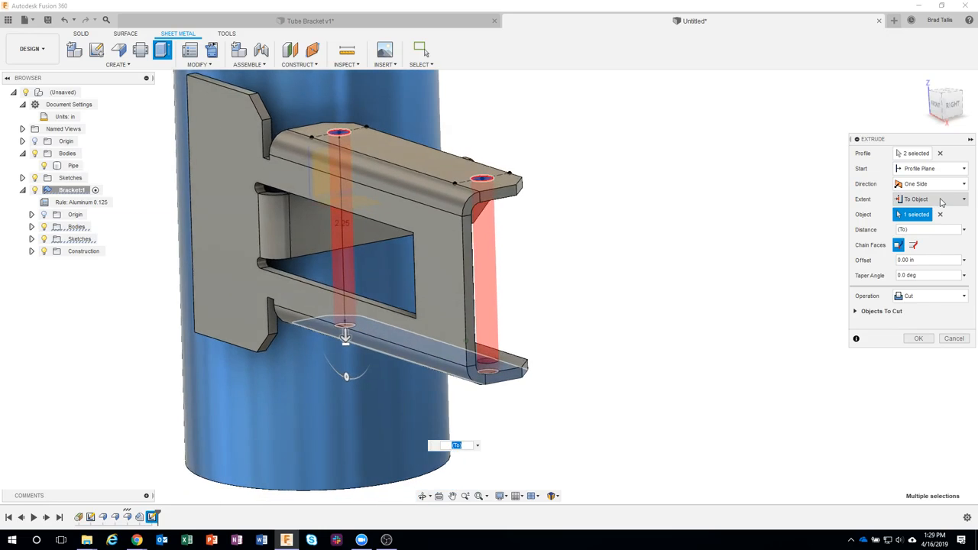
click(936, 201)
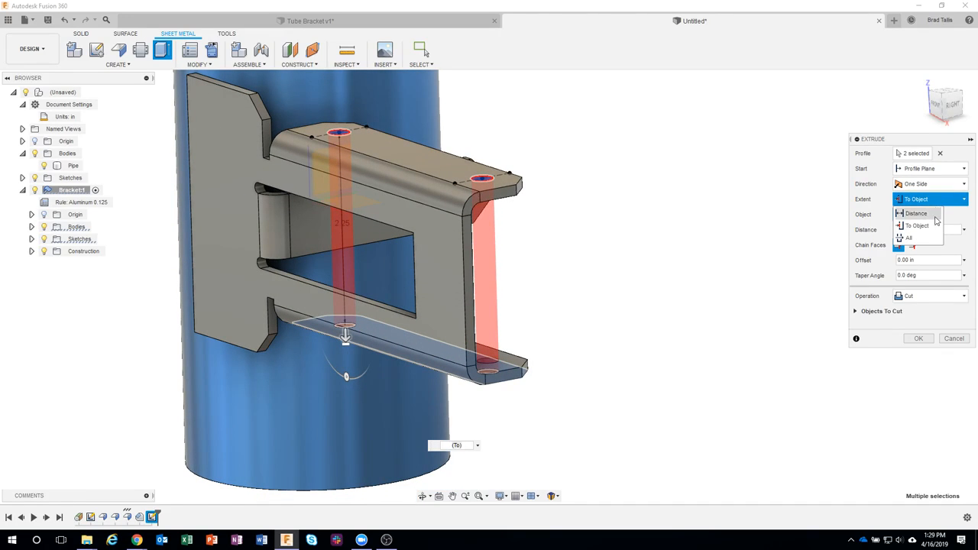
click(931, 225)
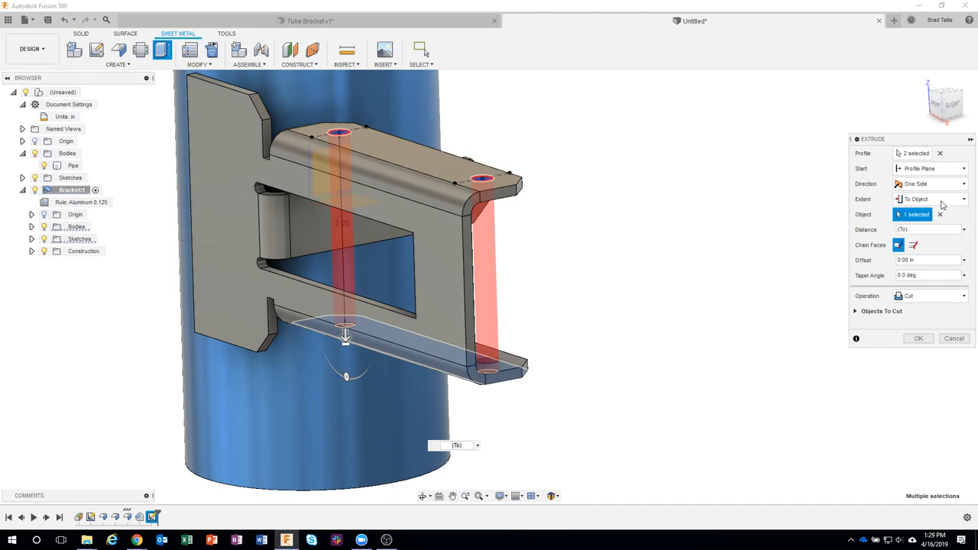
shift+middle_drag(552, 447, 499, 385)
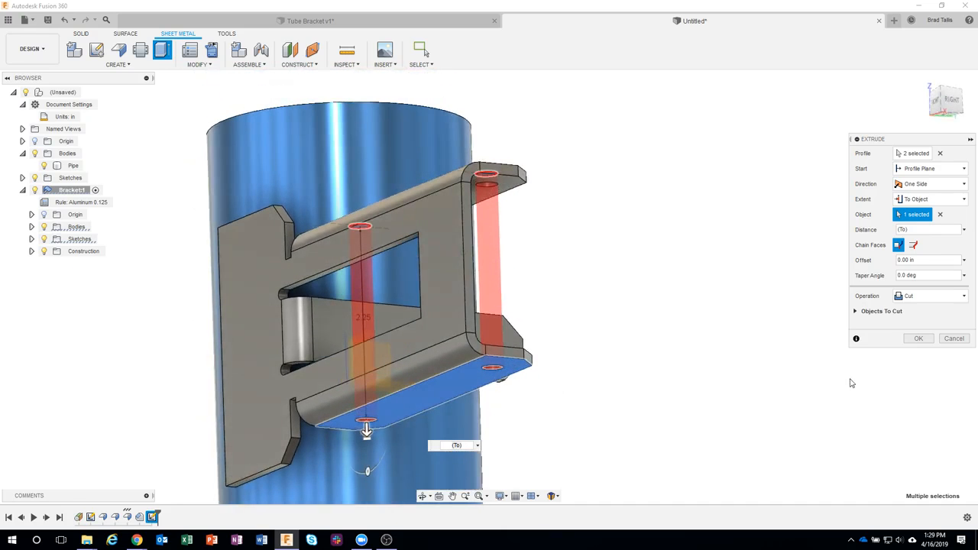
shift+middle_drag(598, 264, 595, 231)
click(919, 339)
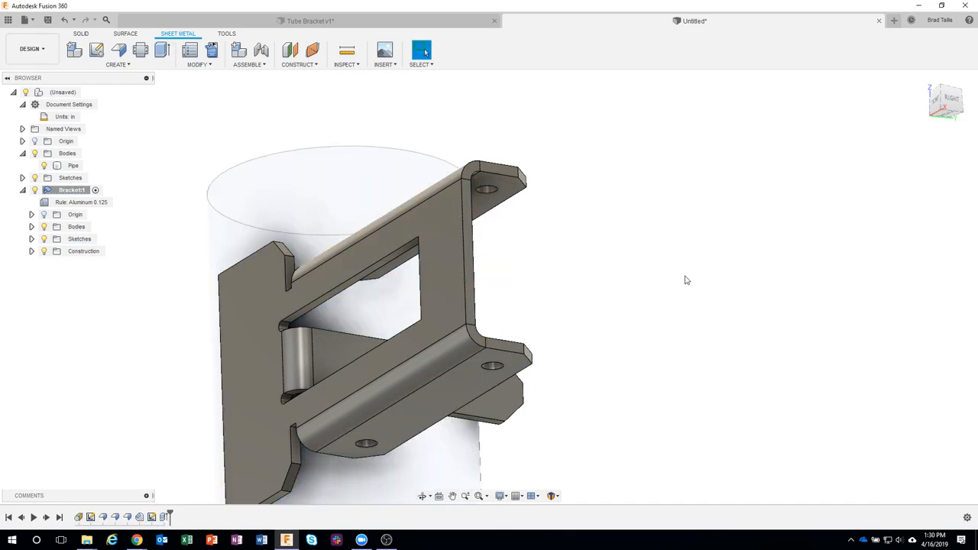
- Add a user parameter named flange_dist in inches with the expression 1.5, and accept the parameter list
shift+middle_drag(685, 211, 583, 179)
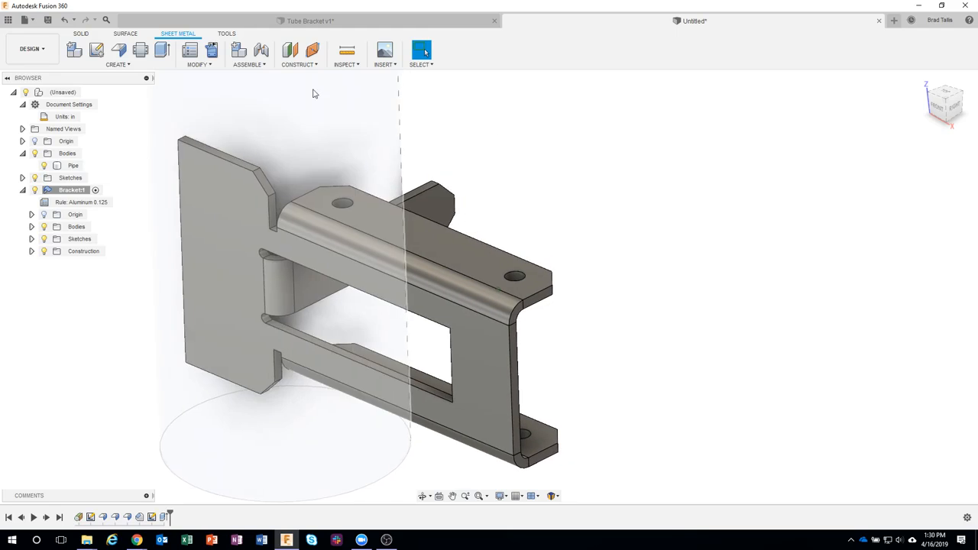
click(200, 65)
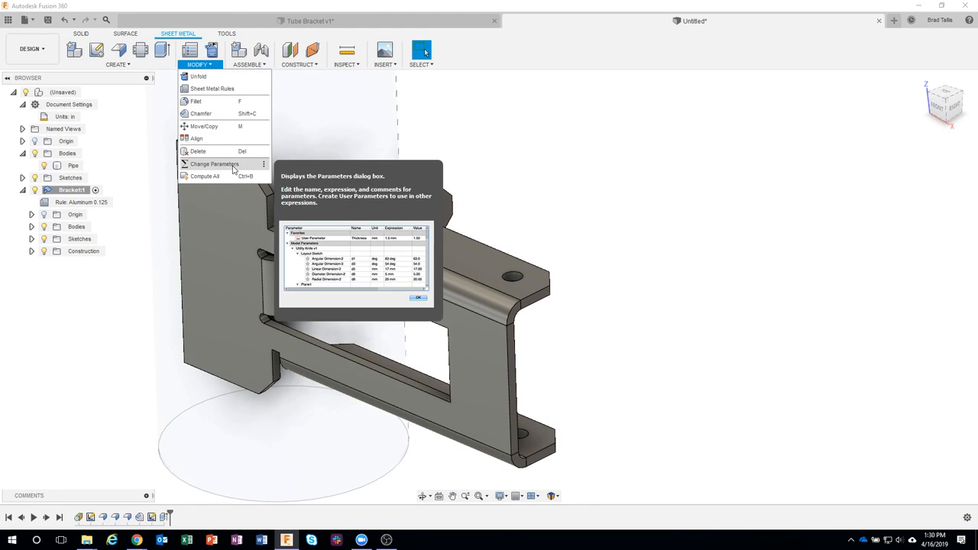
click(231, 166)
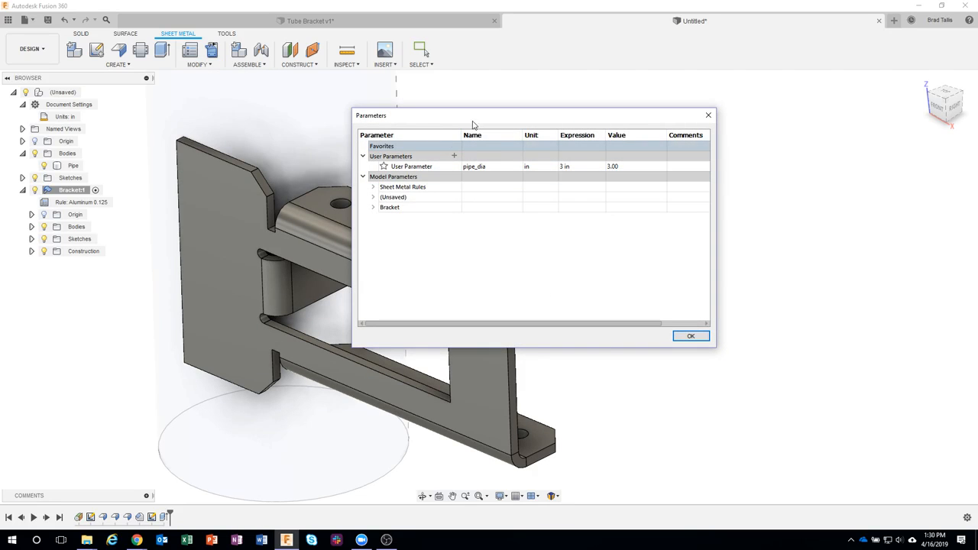
drag(474, 116, 691, 82)
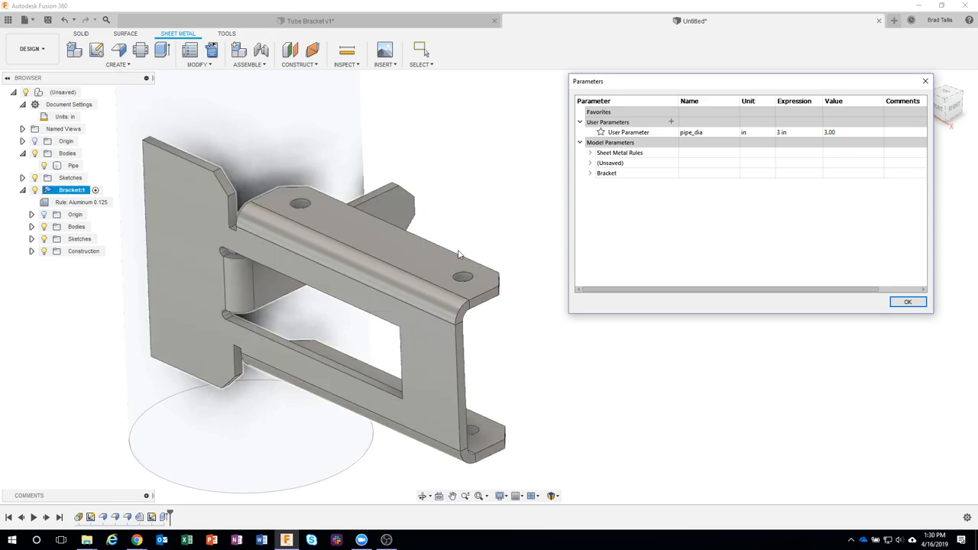
click(671, 123)
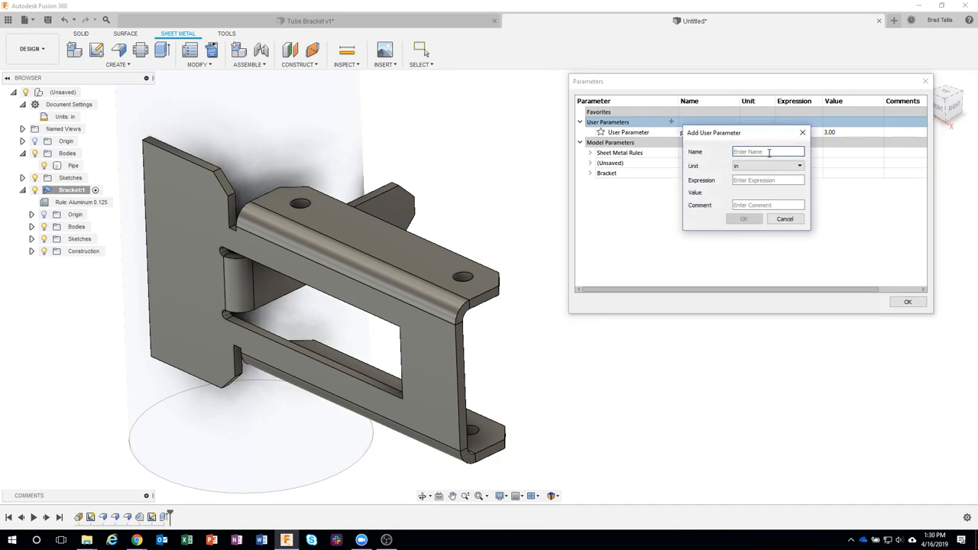
text(t)
click(765, 180)
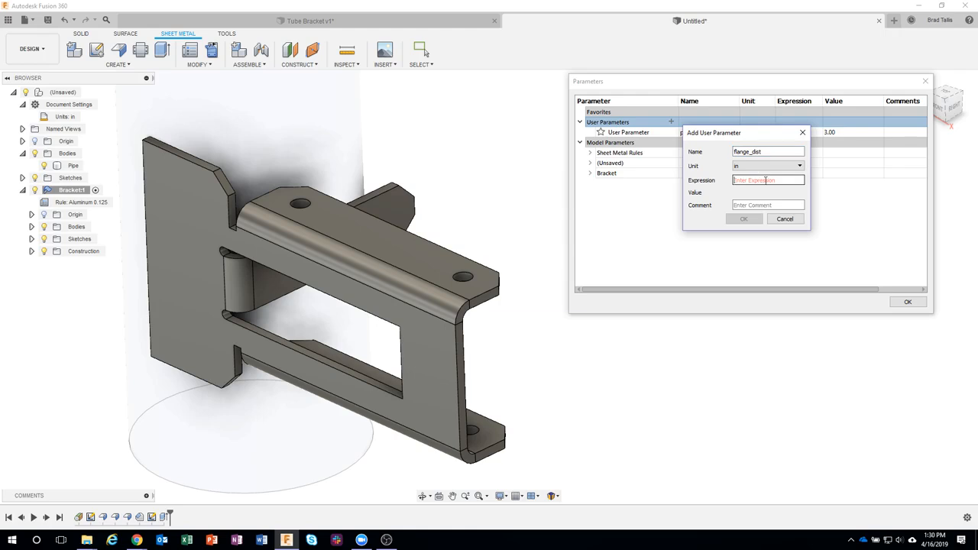
text(1.5)
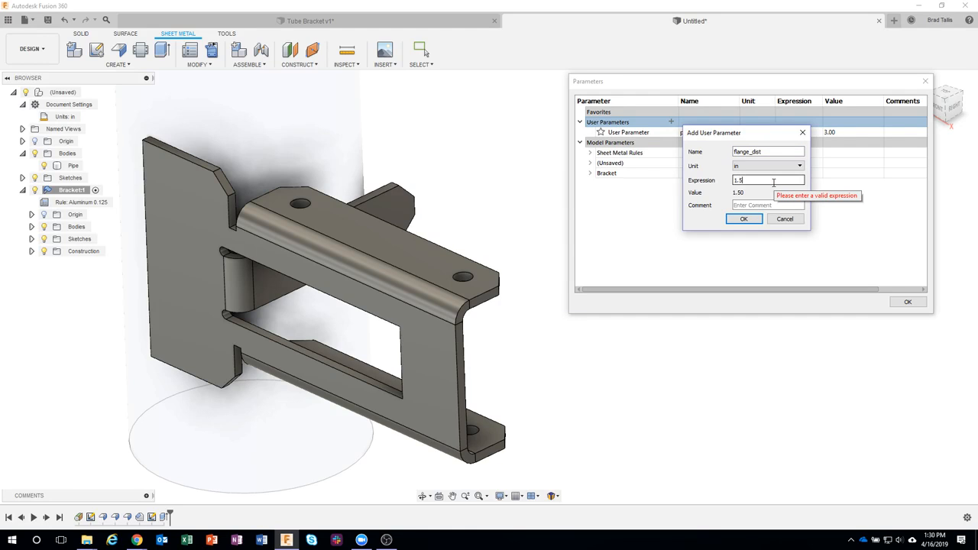
click(743, 221)
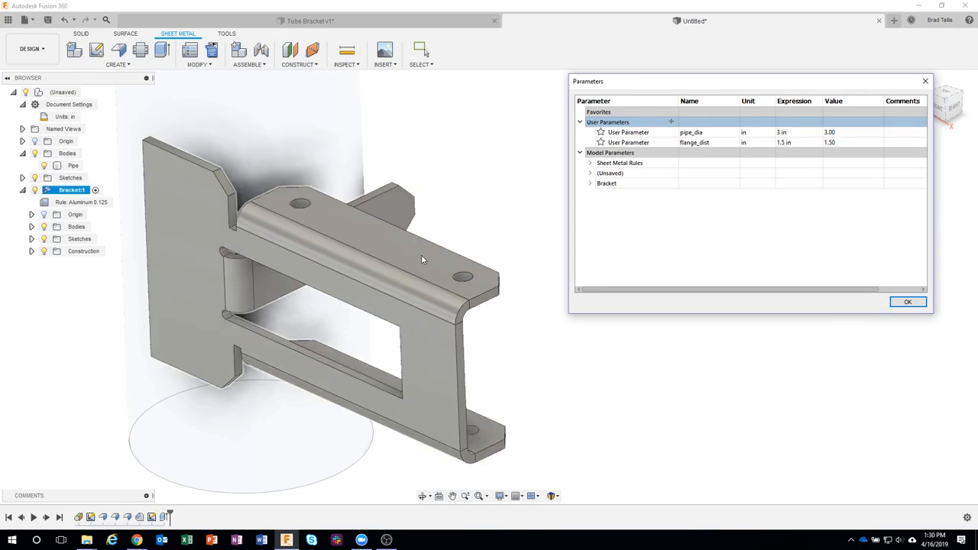
click(470, 272)
click(505, 248)
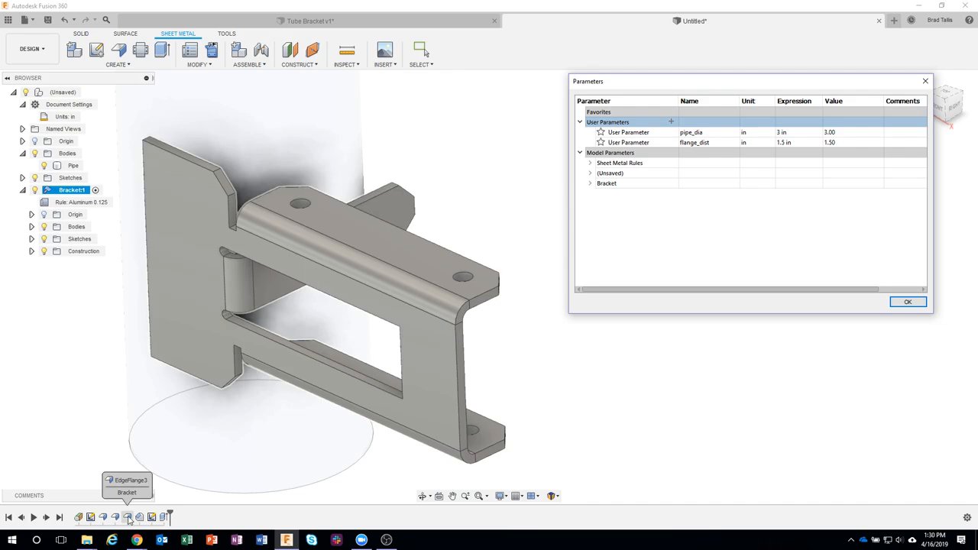
click(911, 303)
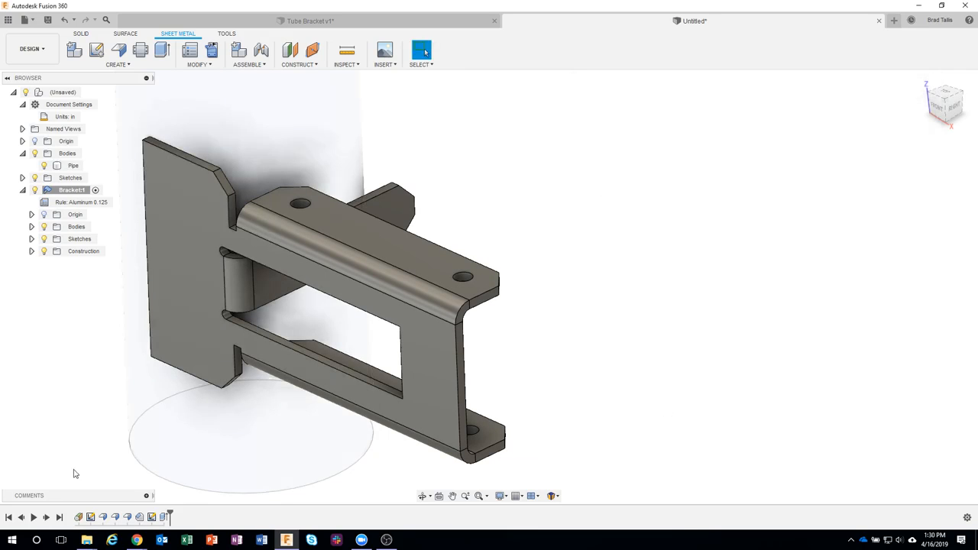
- Edit the third edge flange feature so that its height is driven by the flange_dist parameter
double_click(128, 518)
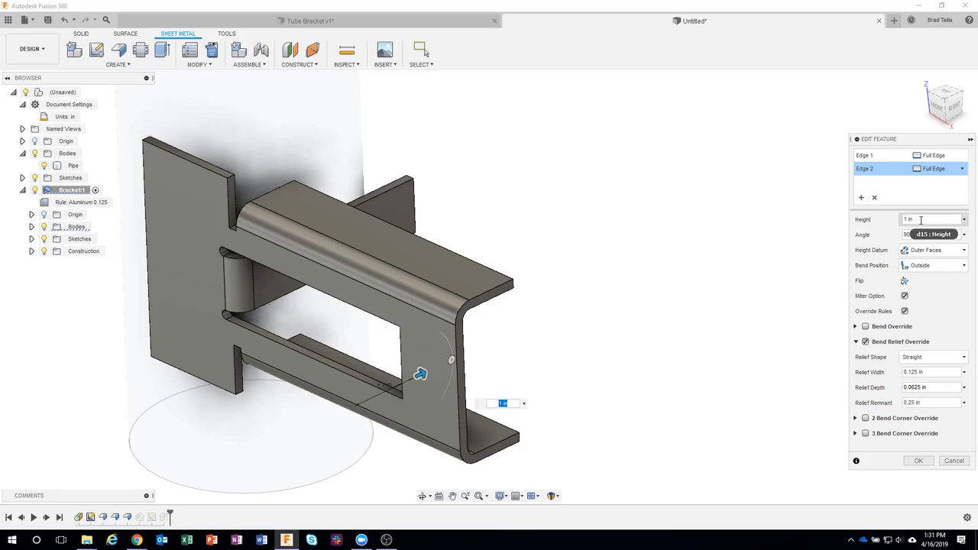
click(921, 219)
drag(921, 220, 897, 222)
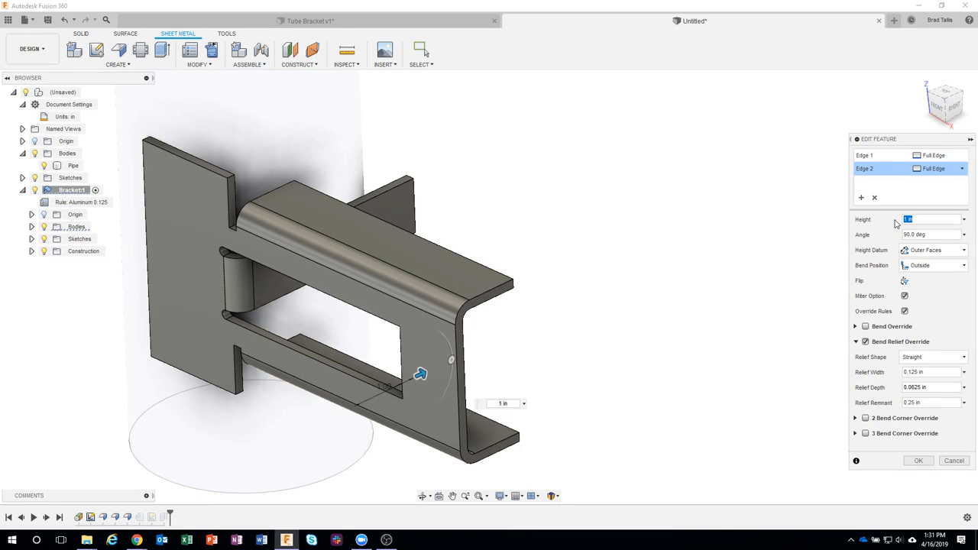
text(f)
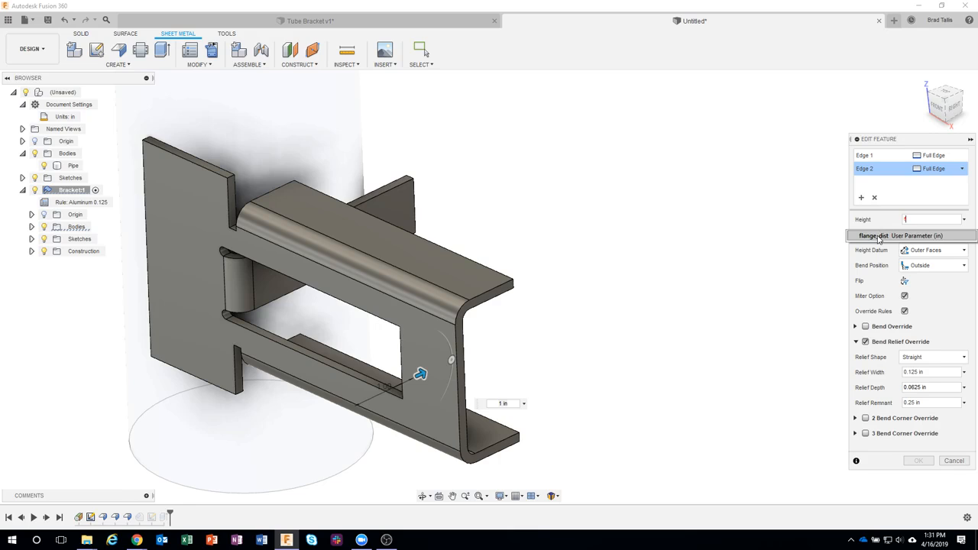
click(879, 237)
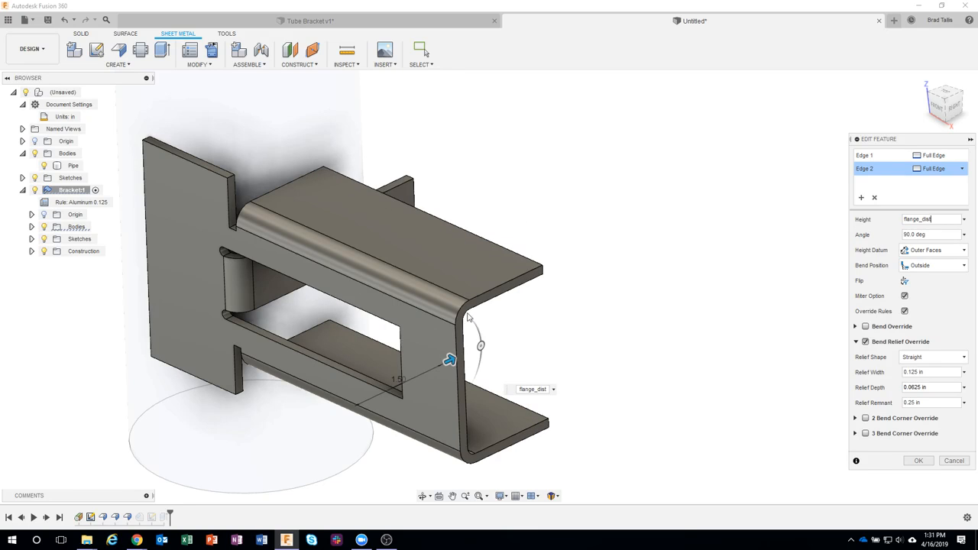
click(922, 461)
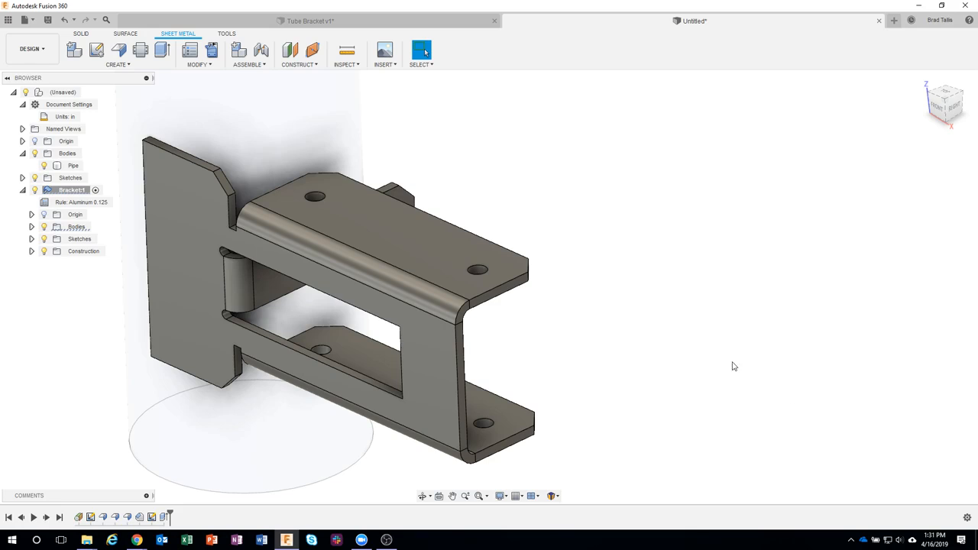
shift+middle_drag(735, 367, 408, 328)
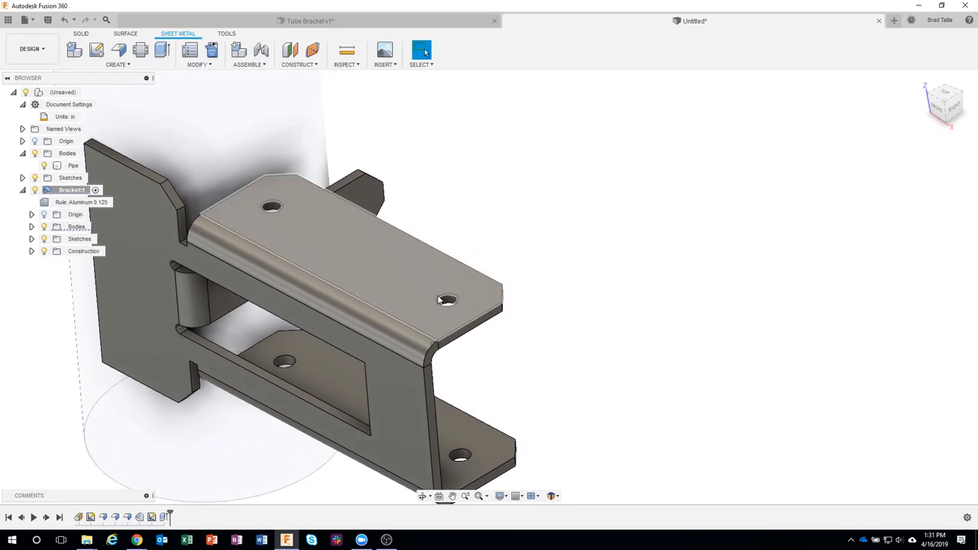
click(408, 328)
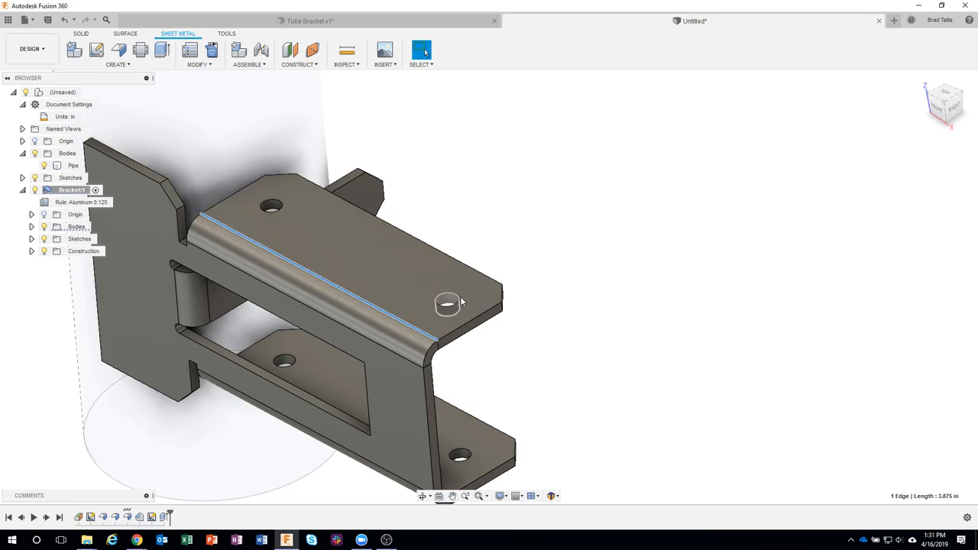
click(486, 280)
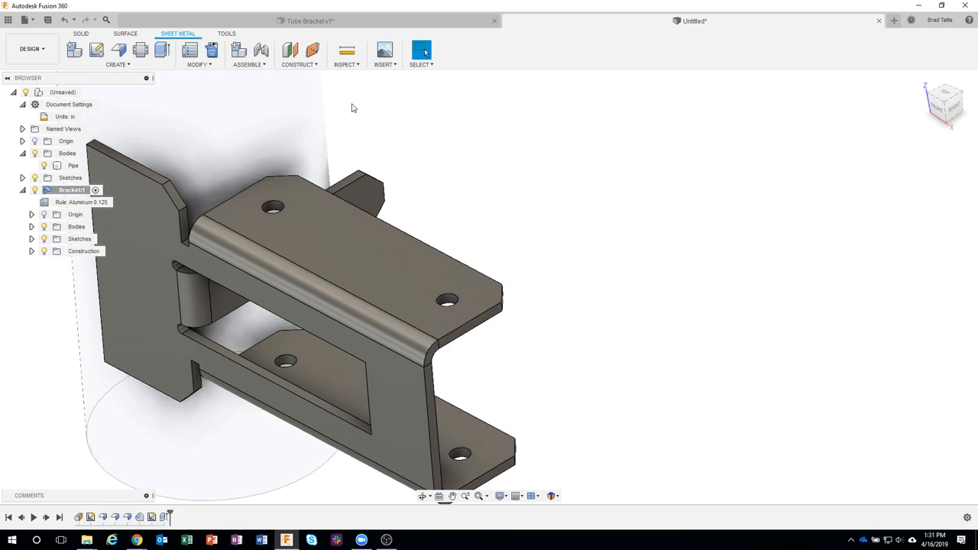
- Set the flange_dist user parameter to 3 in and inspect the bracket's flanges and holes
click(201, 65)
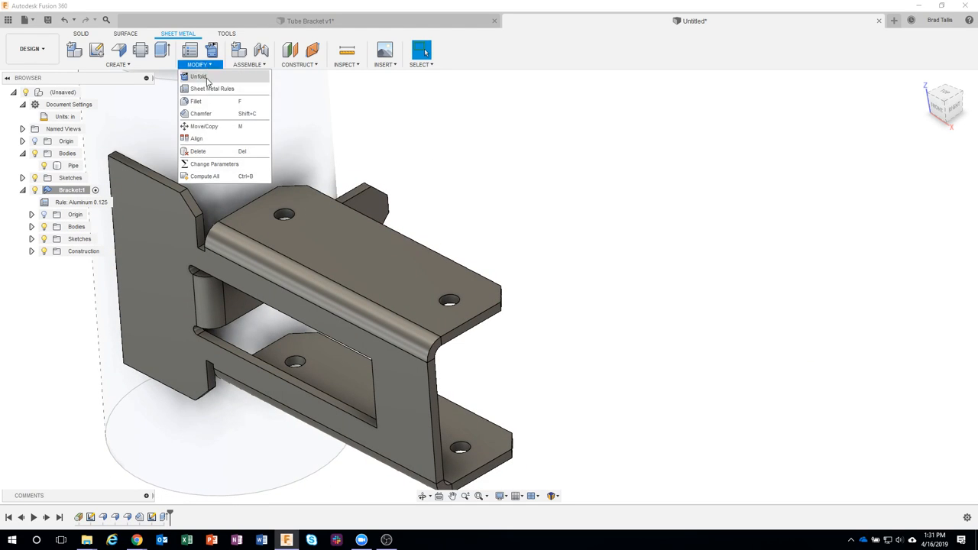
click(208, 164)
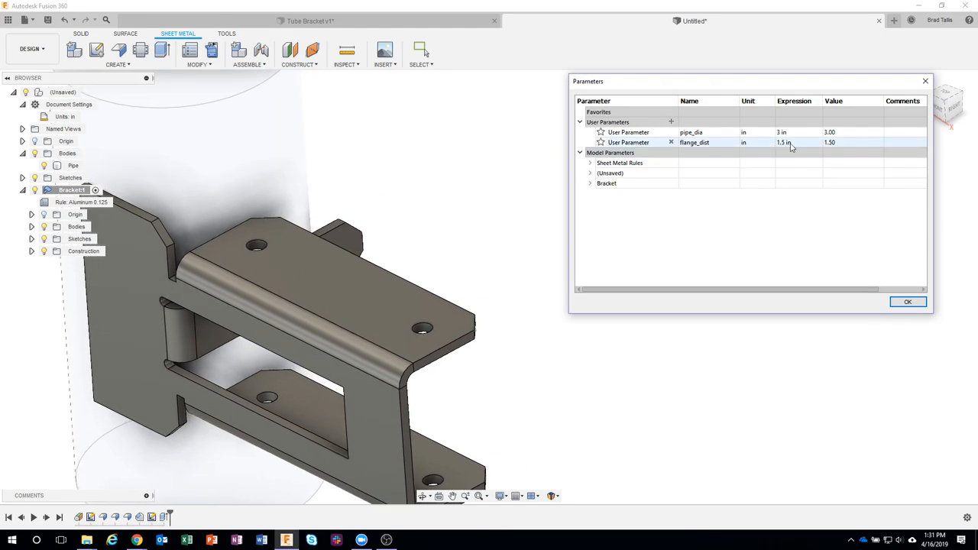
click(789, 143)
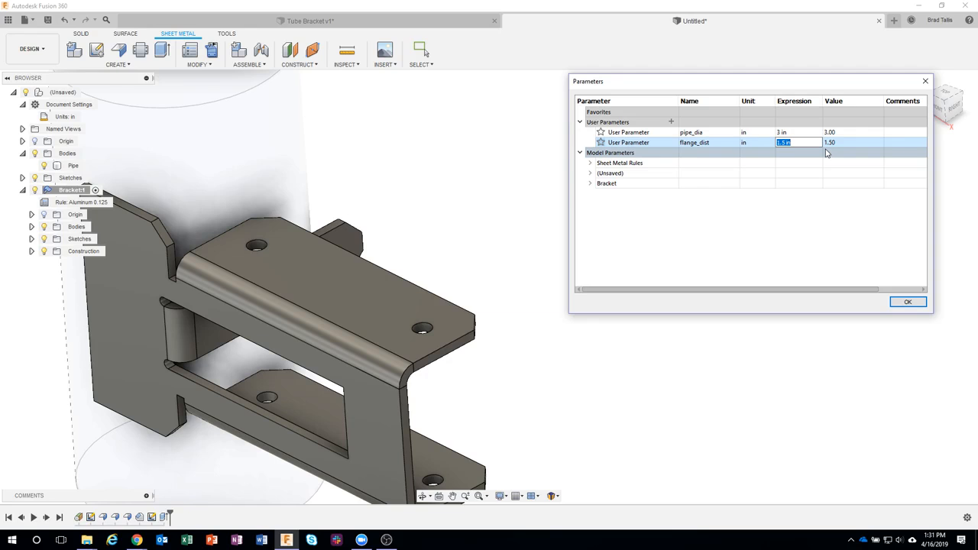
text(3)
key(Return)
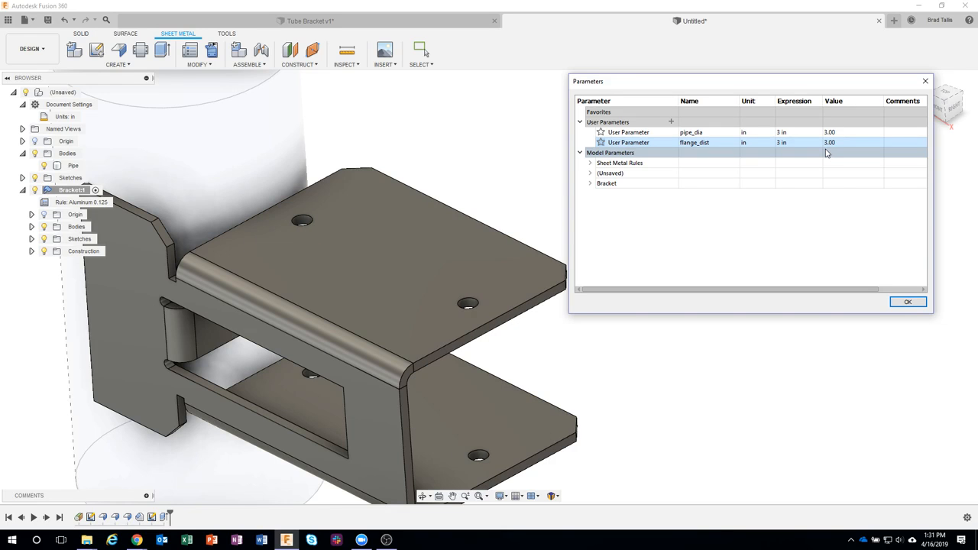
shift+middle_drag(451, 348, 372, 393)
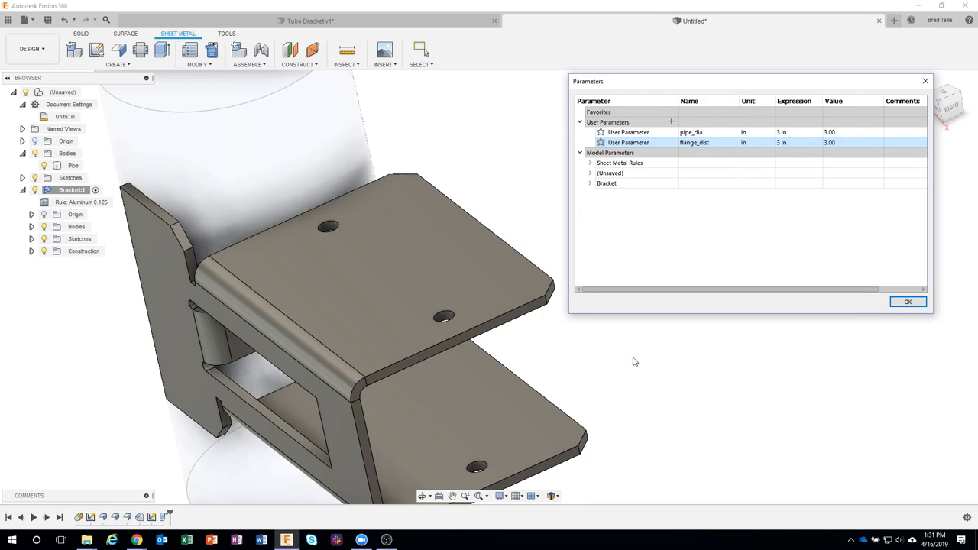
shift+middle_drag(633, 361, 640, 363)
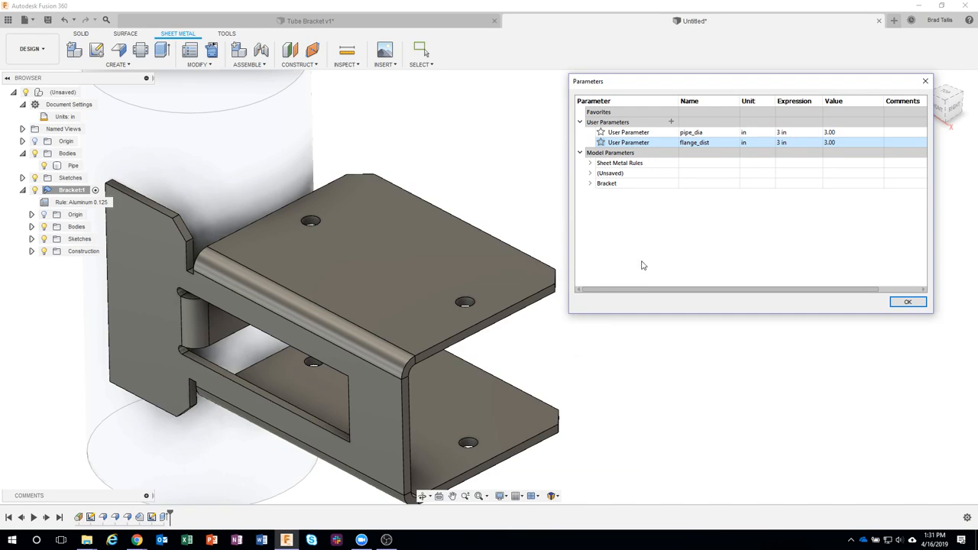
- Set the flange_dist expression to pipe_dia / 3
click(794, 142)
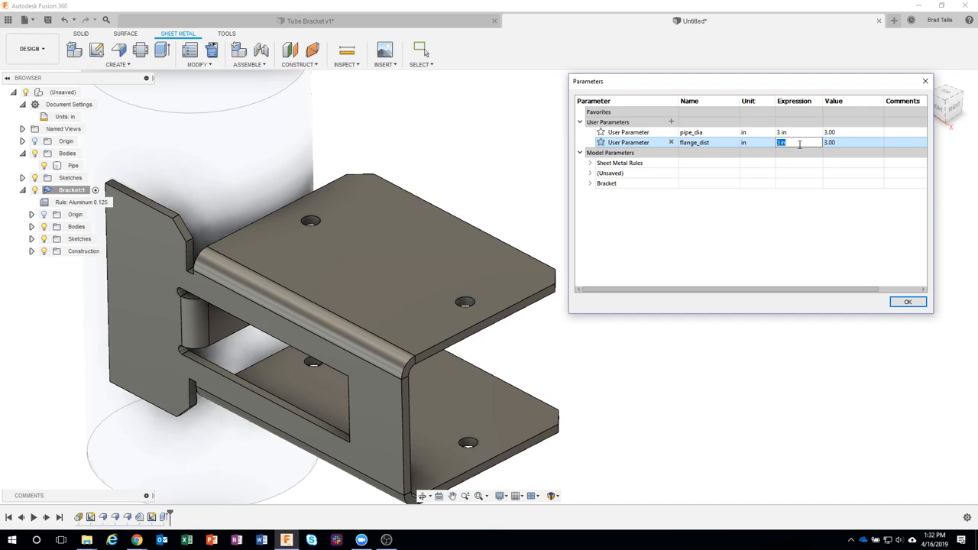
text(pipe)
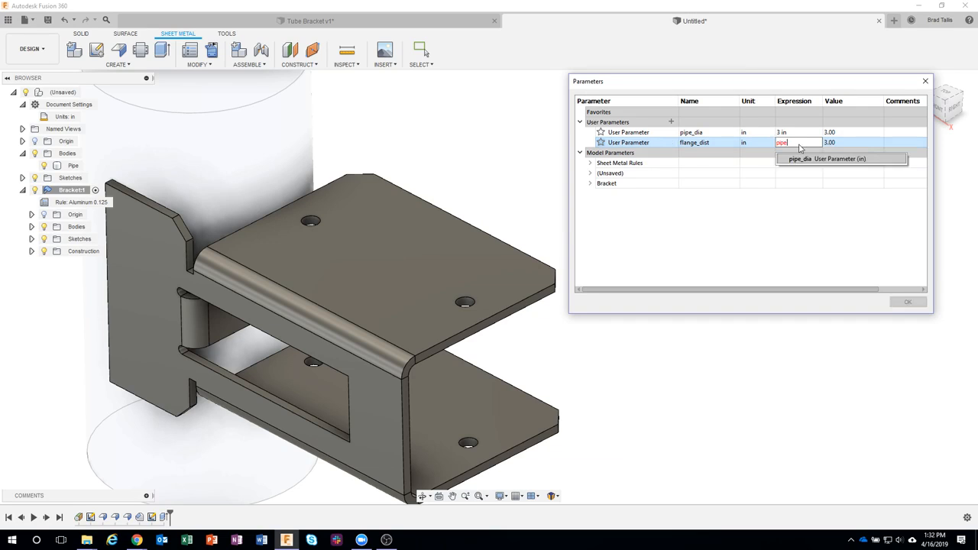
text(_dia)
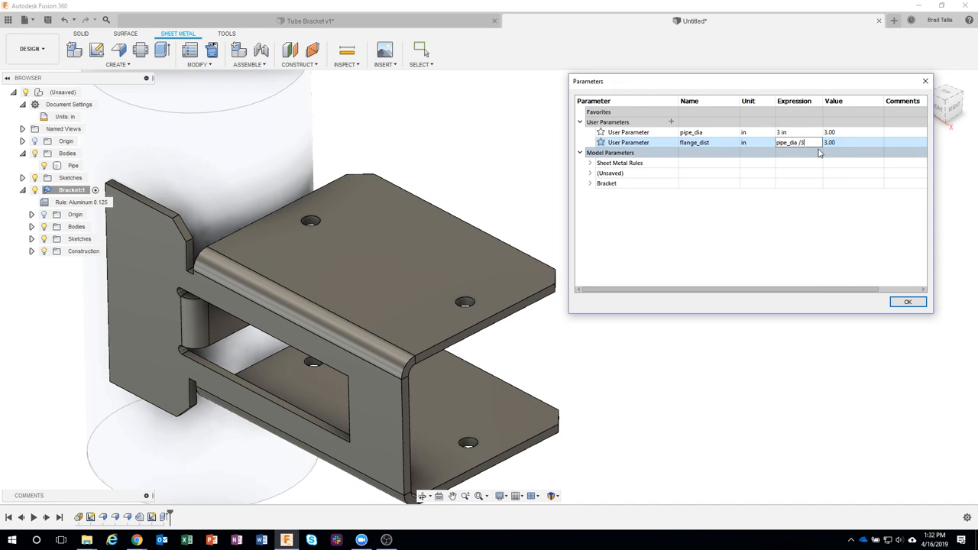
text( / 3)
key(Return)
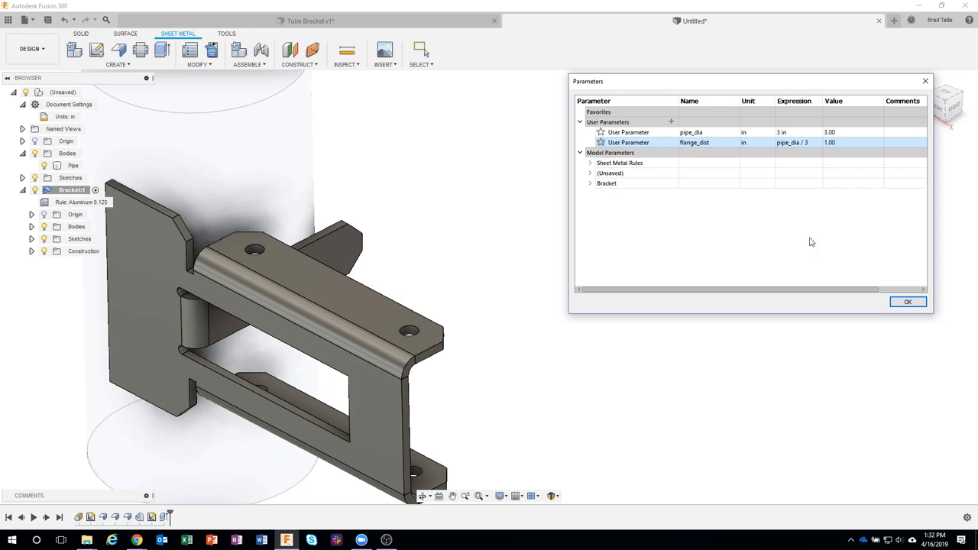
- Try a pipe_dia value of 4 in, and undo this session of parameter changes
click(788, 133)
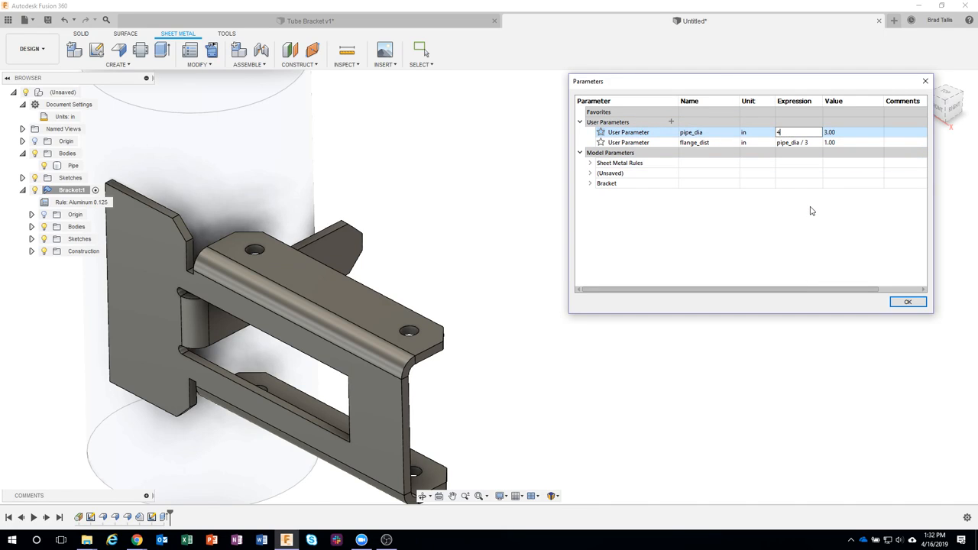
text(4)
key(Return)
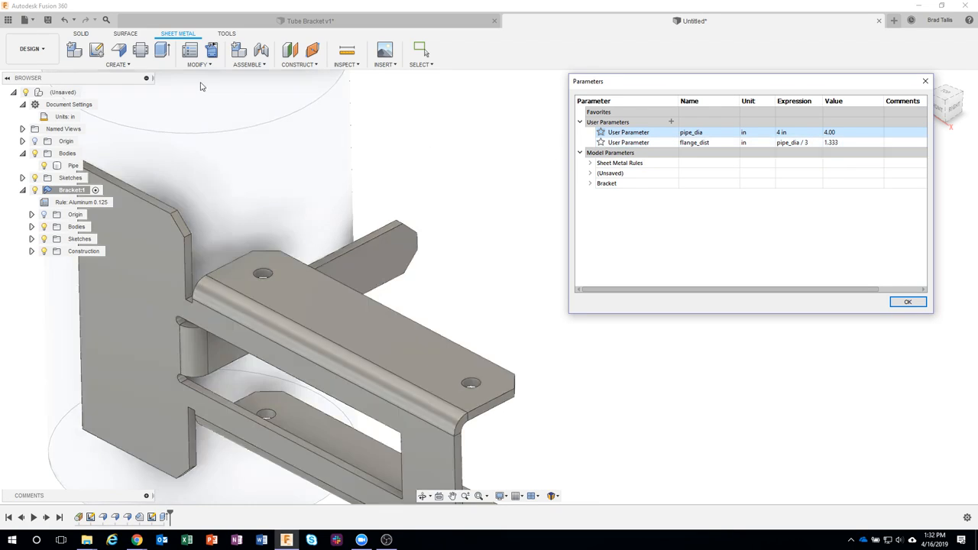
click(67, 19)
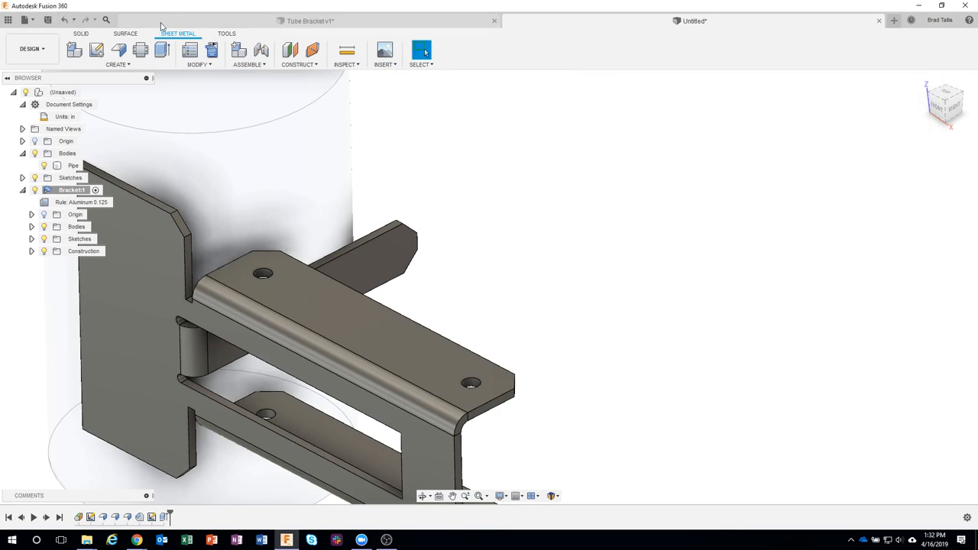
click(66, 21)
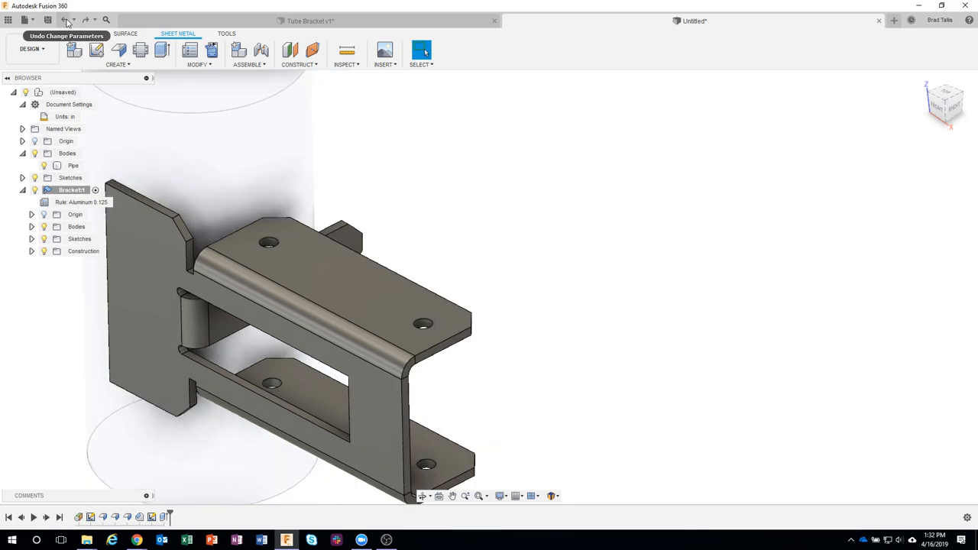
- Try a flange_dist value of 1 in on the bracket, and set the parameter back to 1.5 in
click(195, 64)
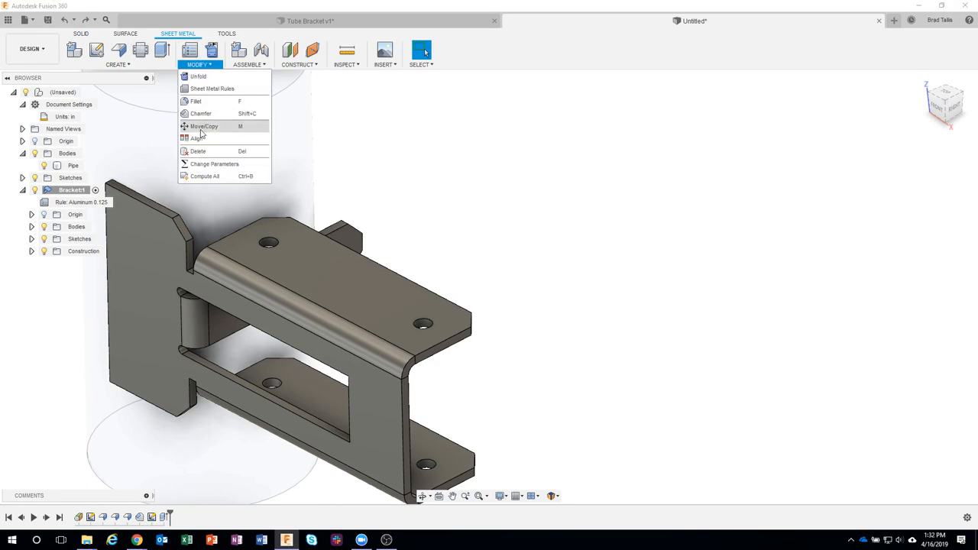
click(210, 164)
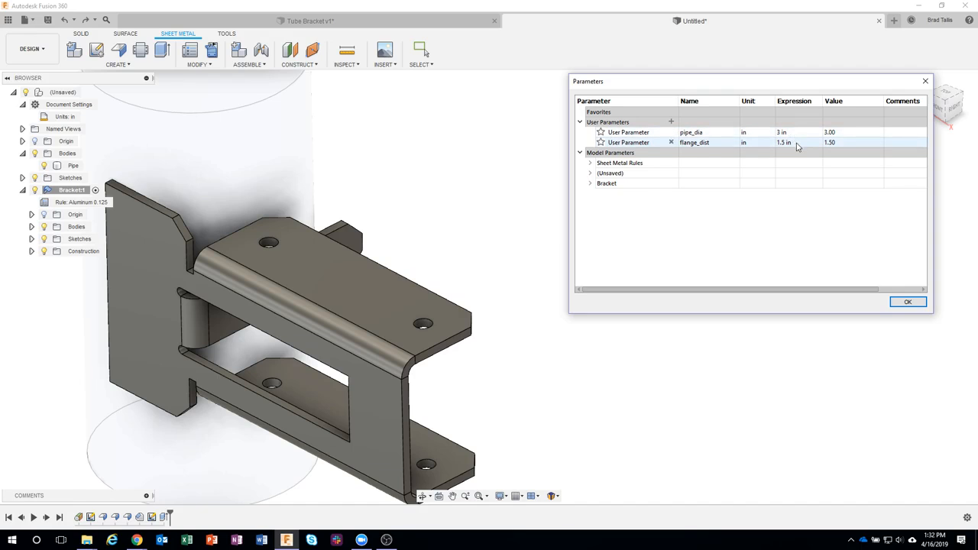
double_click(795, 143)
text(1)
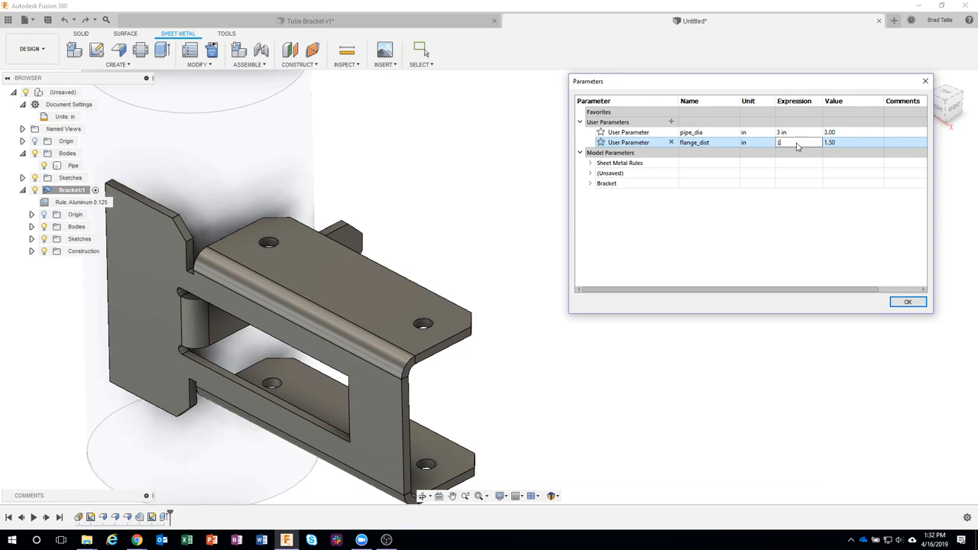
key(Return)
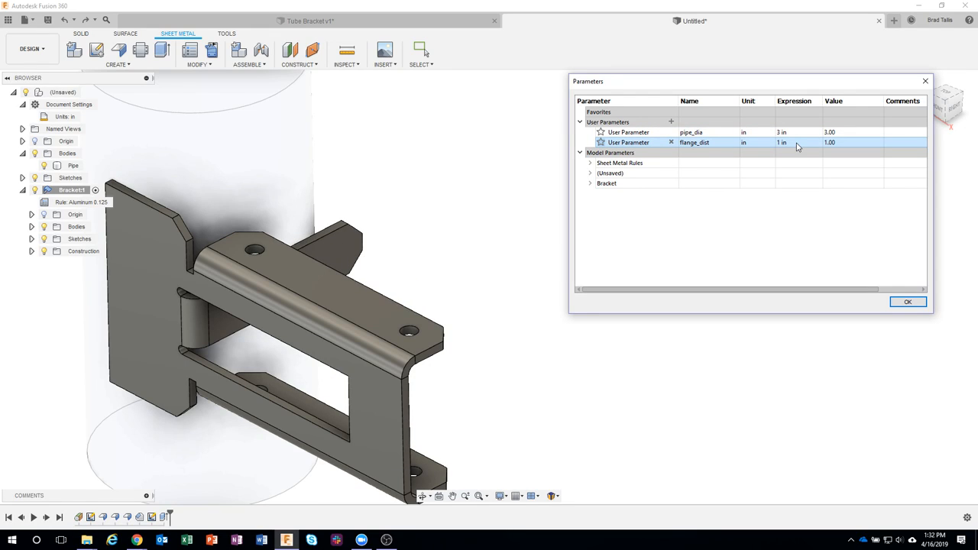
double_click(797, 144)
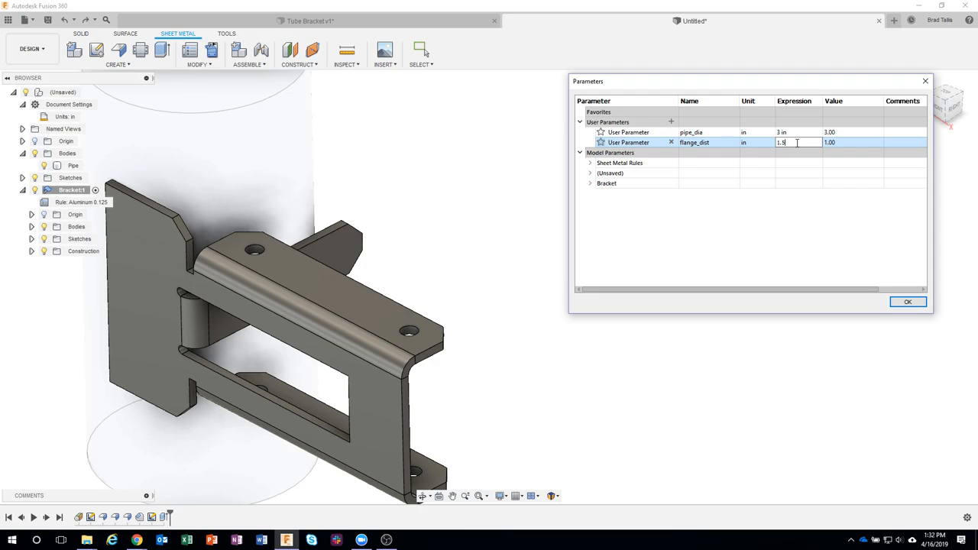
text(1.5)
key(Return)
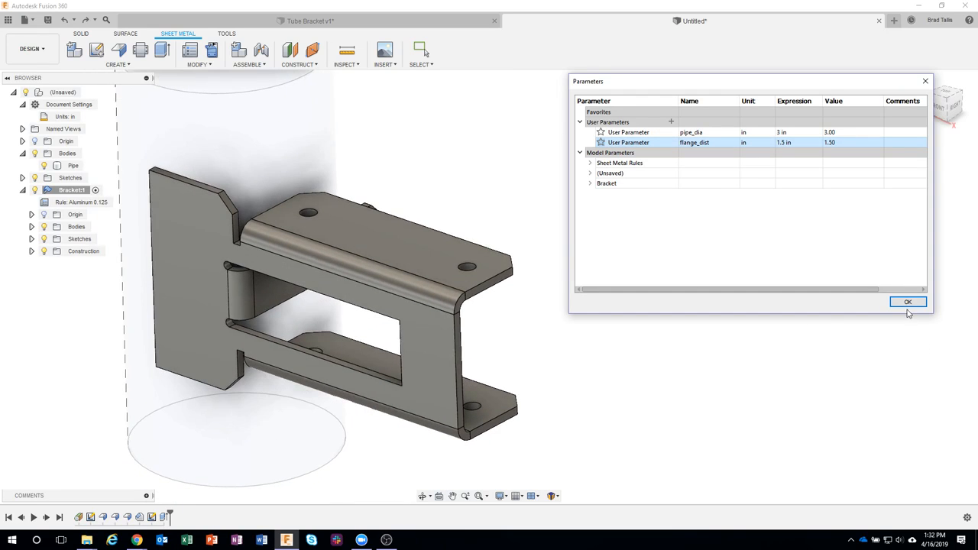
click(908, 302)
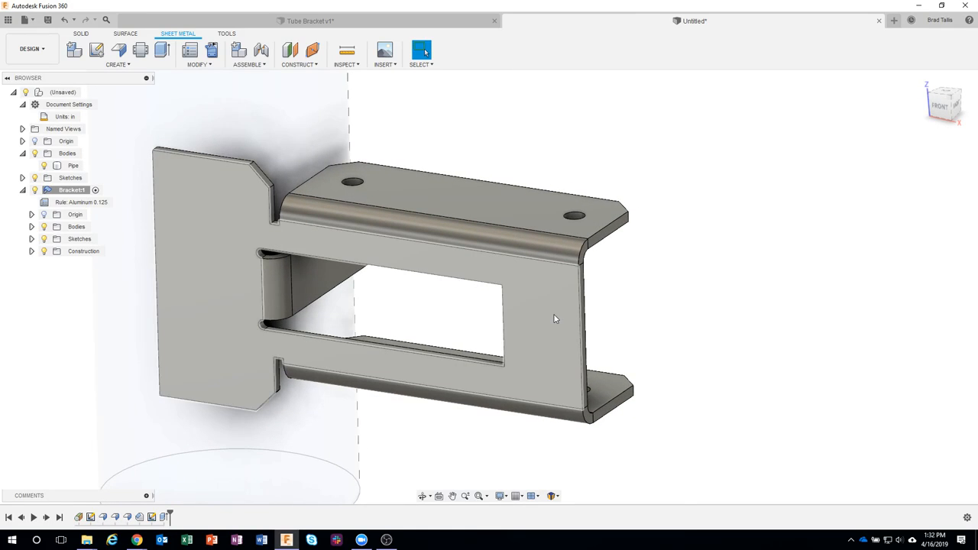
- Start a sketch on the bracket's front face and draw a 0.25 in diameter circle between the rectangular cutout and the end edge
right_click(554, 316)
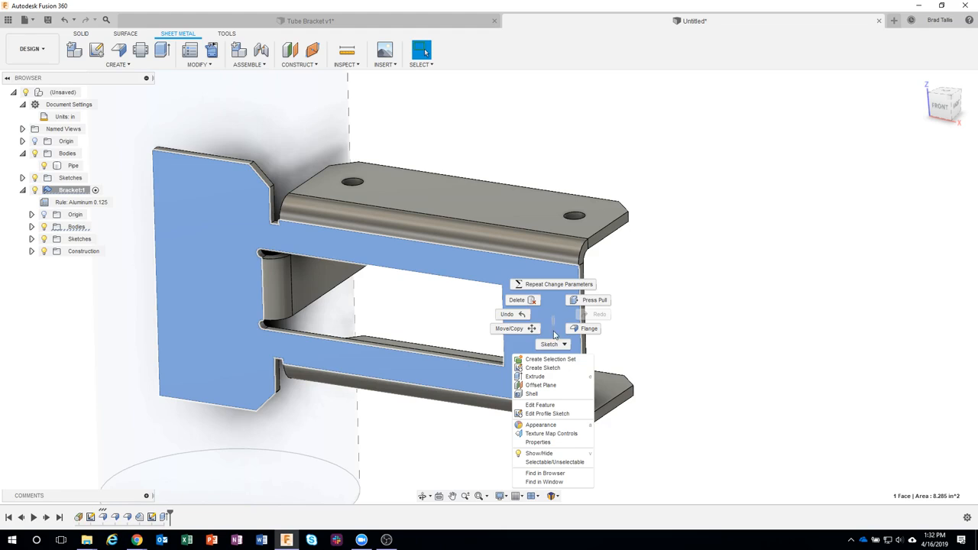
click(554, 370)
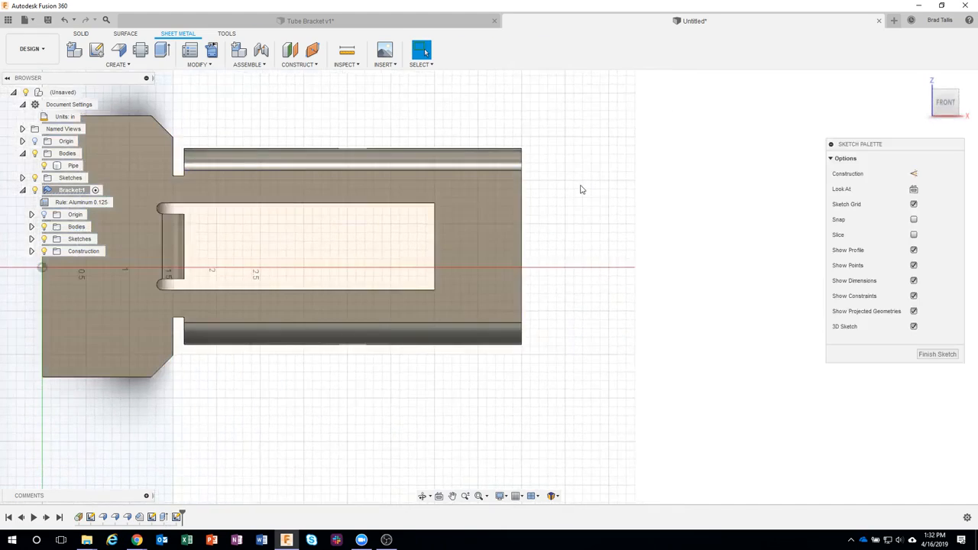
key(c)
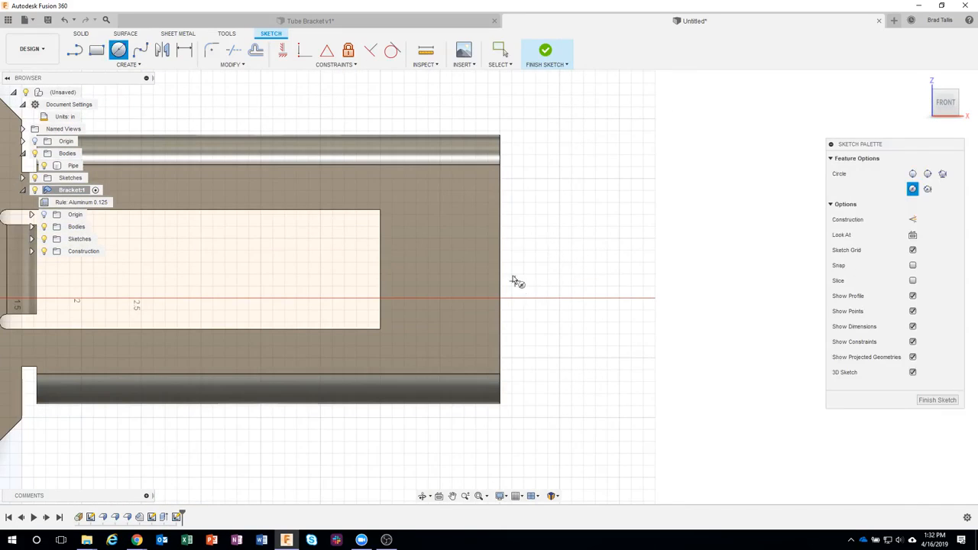
click(462, 239)
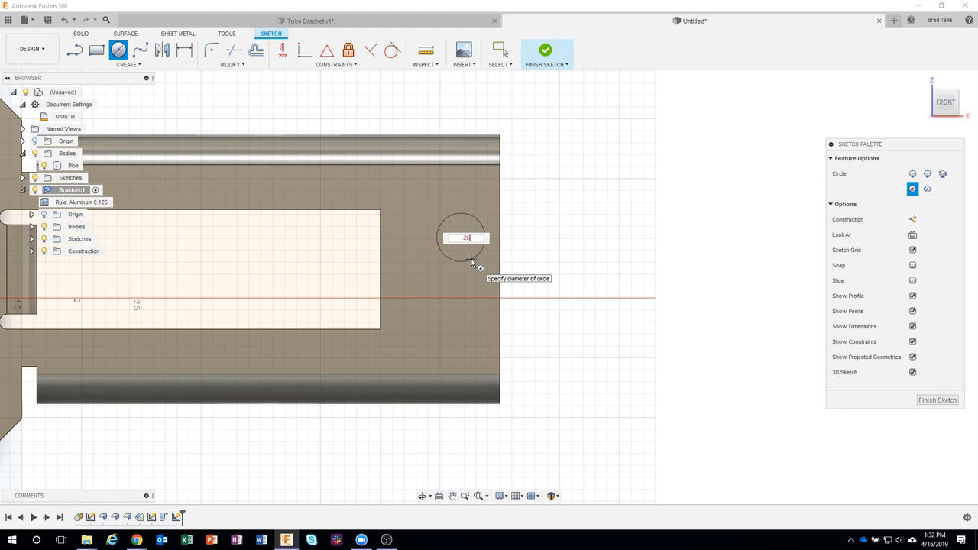
key(Return)
- Dimension the circle's centre 0.5 in from the bracket's end edge
key(d)
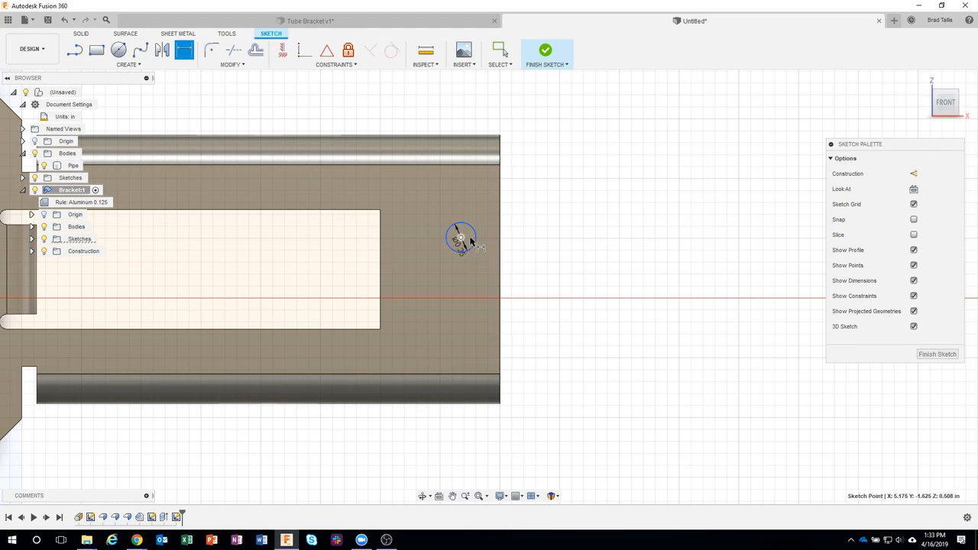
click(500, 252)
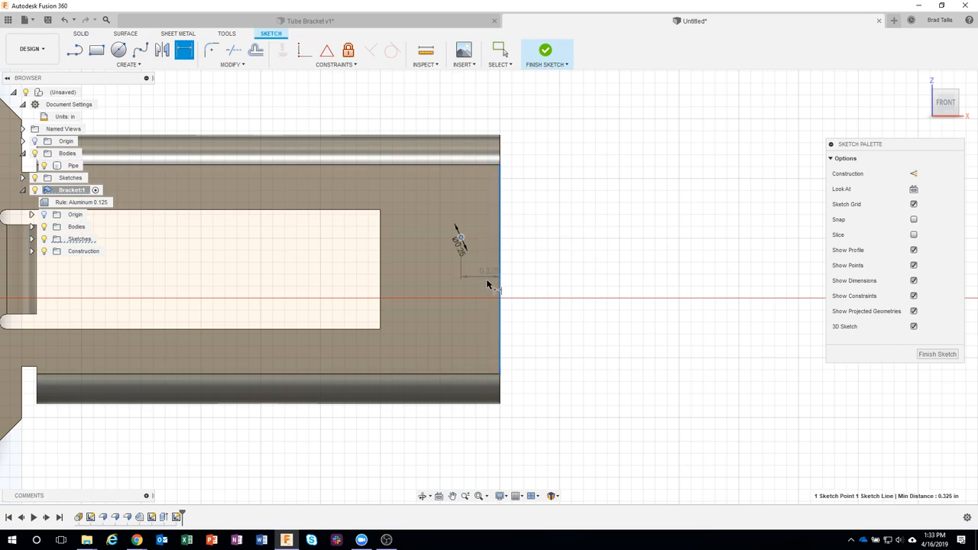
click(531, 276)
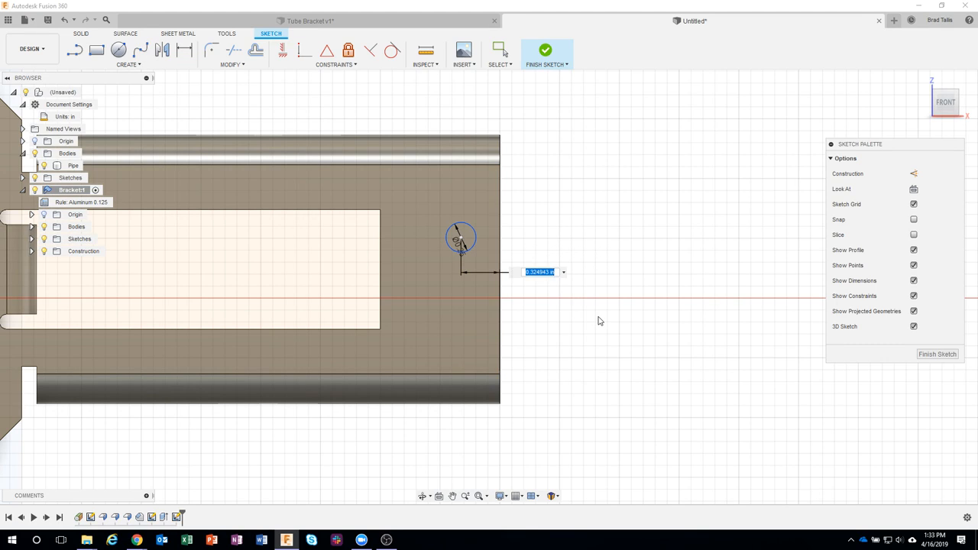
text(.5)
key(Return)
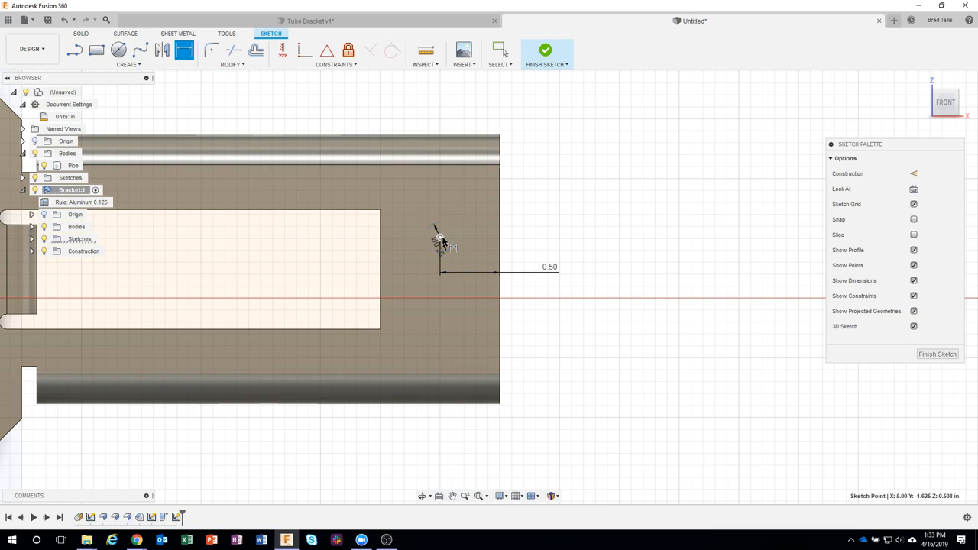
- Dimension the circle's centre 0.875 in from the front face's upper bend edge, and finish the sketch
click(480, 163)
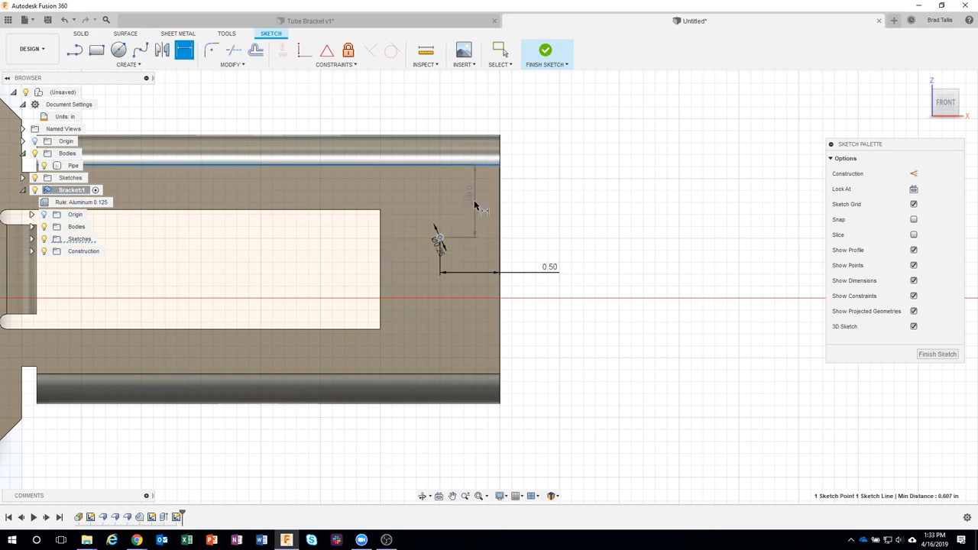
click(474, 205)
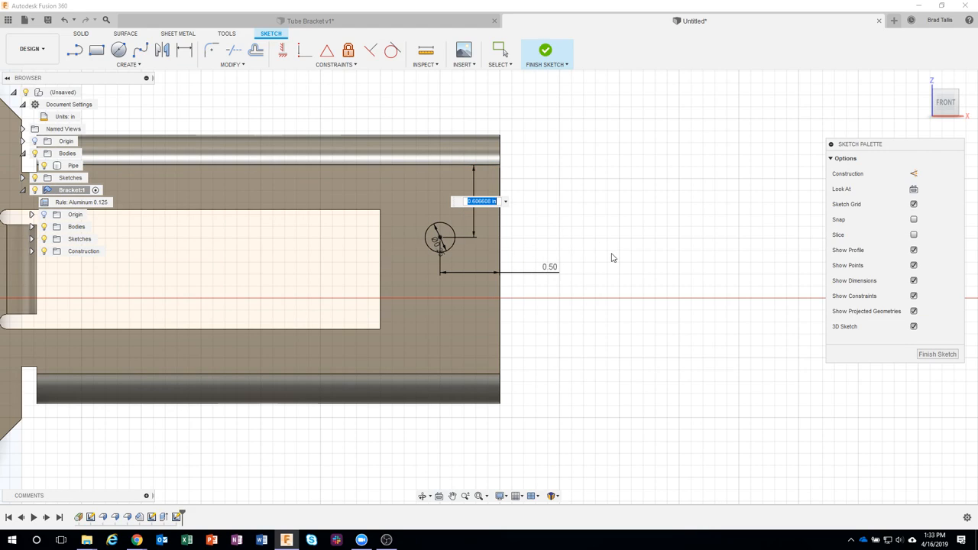
text(1)
key(Return)
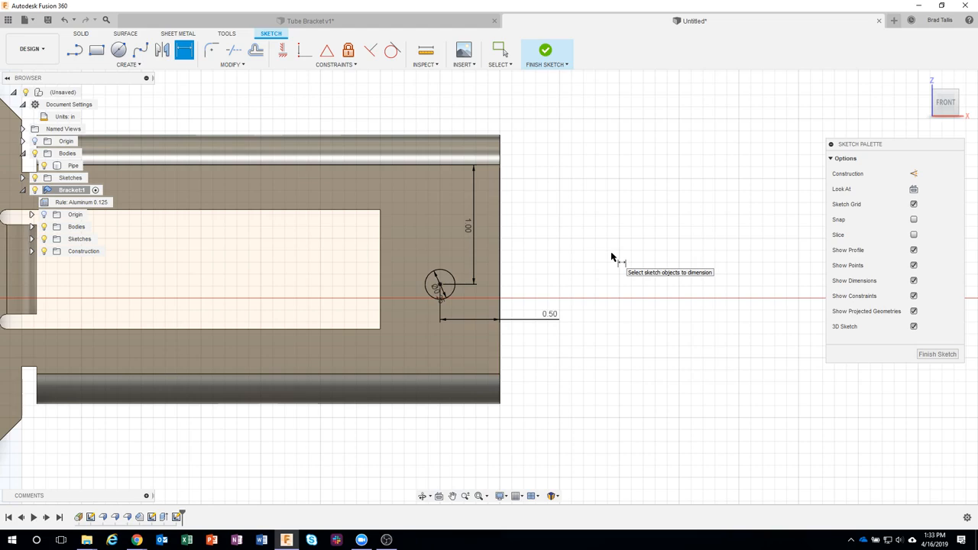
double_click(468, 227)
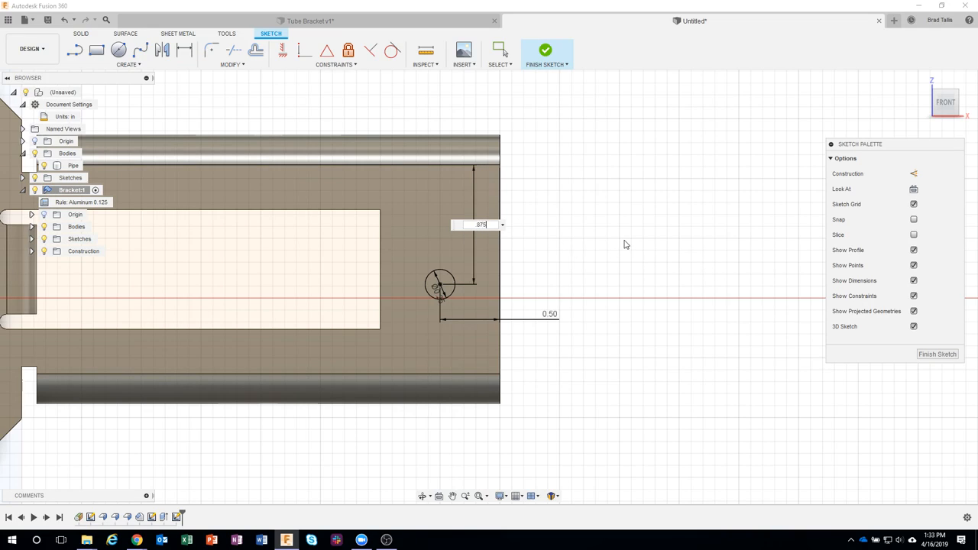
key(Return)
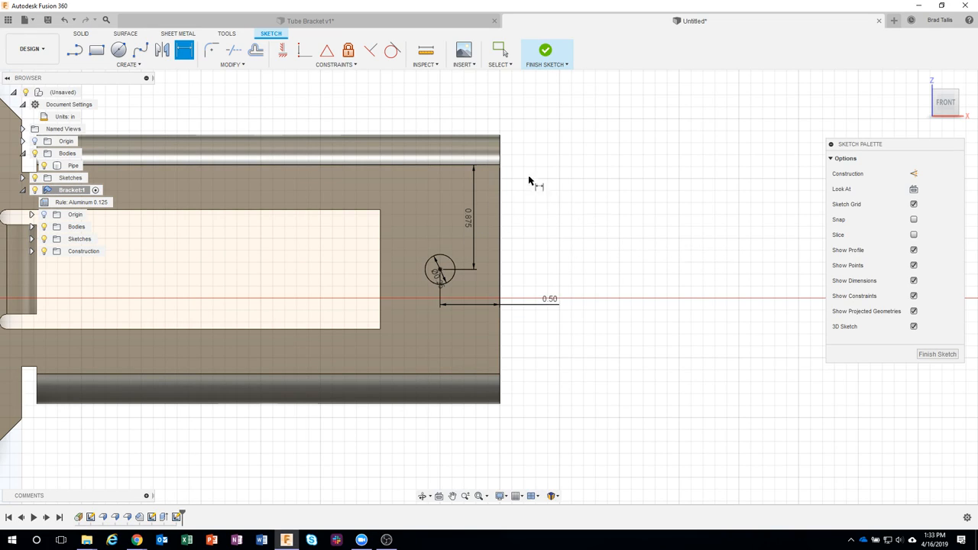
click(550, 62)
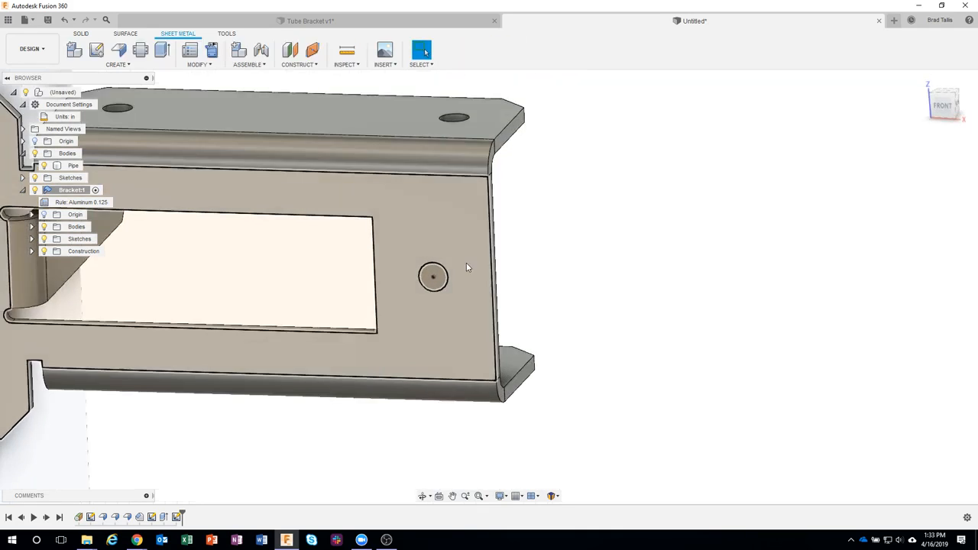
- Extrude the circle as a cut with a To Object extent ending at the inner face of the bracket's front plate
right_click(433, 274)
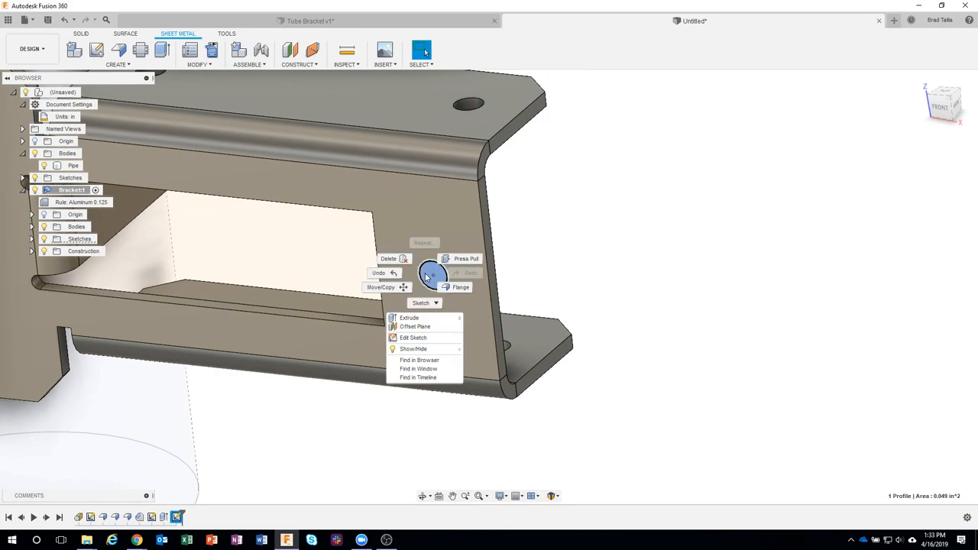
click(421, 317)
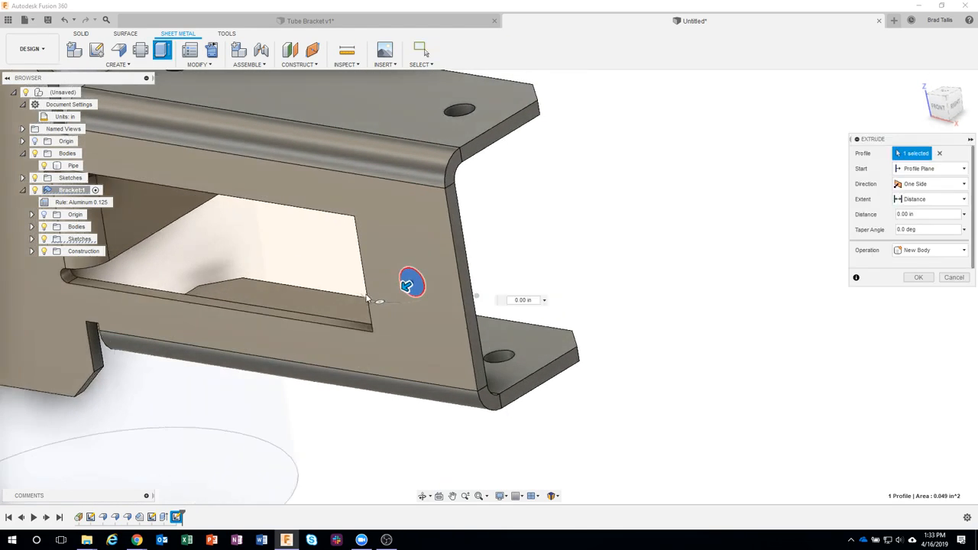
drag(399, 286, 419, 275)
click(933, 198)
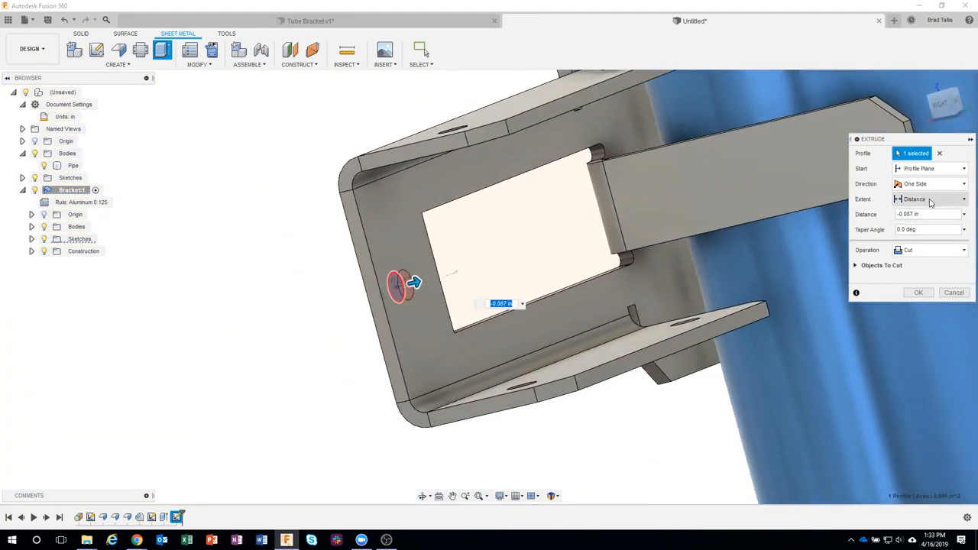
click(918, 228)
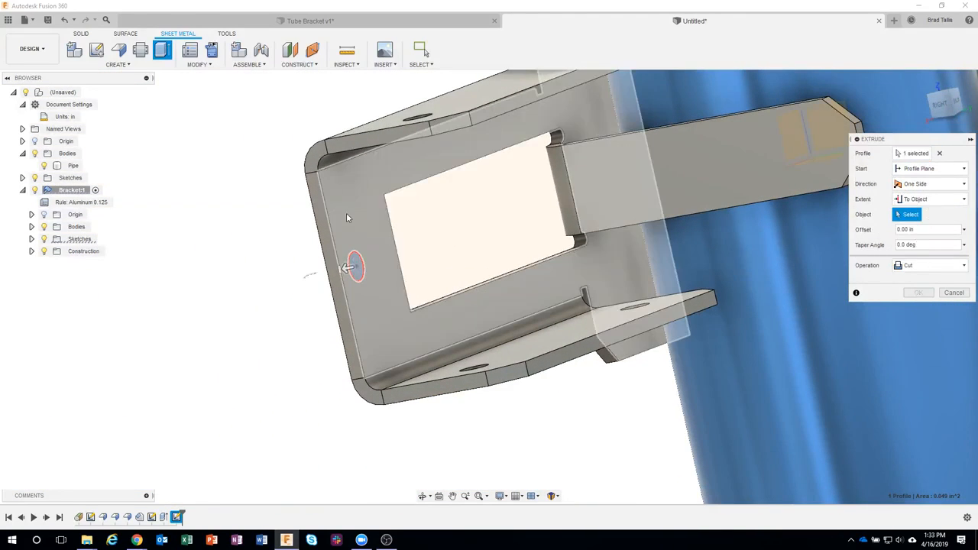
click(351, 214)
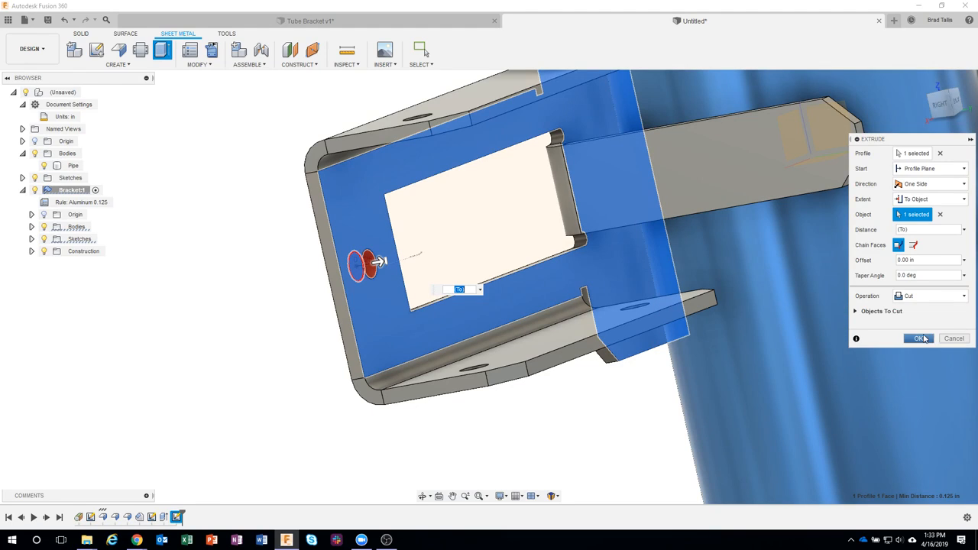
click(925, 338)
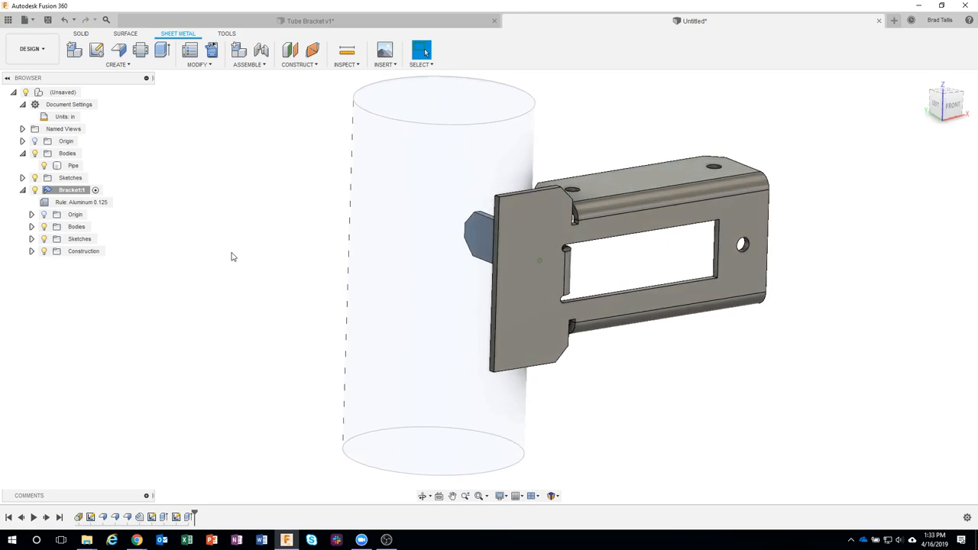
- Preview unfolding all the bracket's bends with the front face as the stationary entity, and cancel the unfold
click(212, 51)
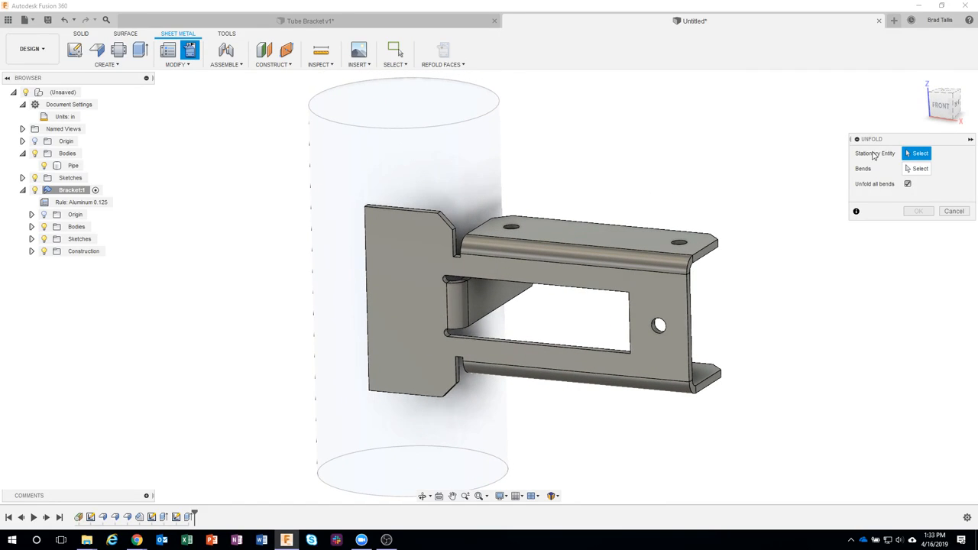
click(396, 264)
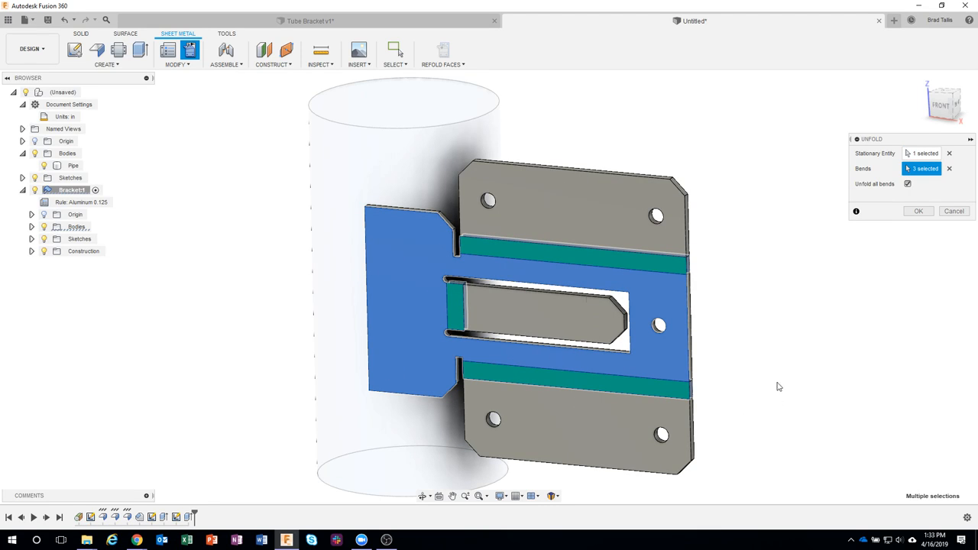
shift+middle_drag(759, 323, 609, 289)
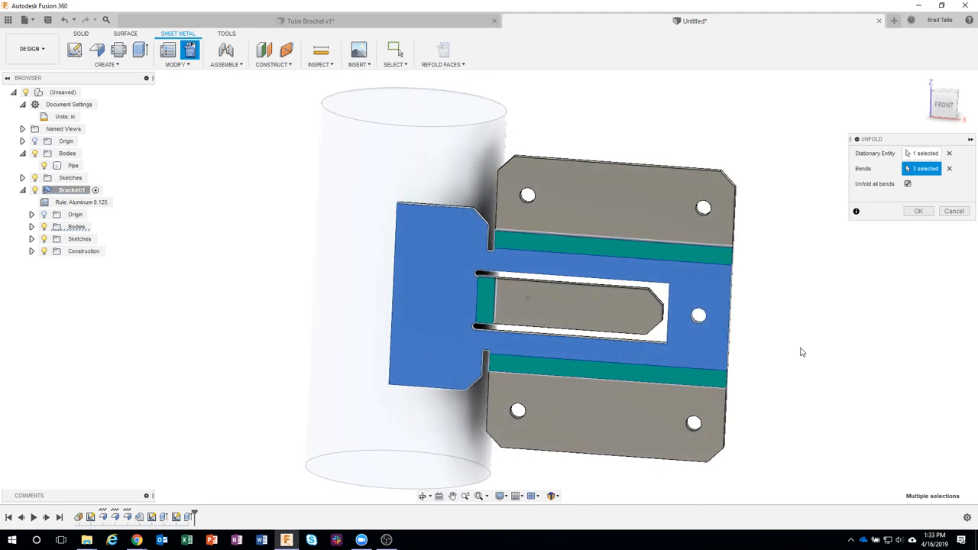
shift+middle_drag(802, 352, 925, 234)
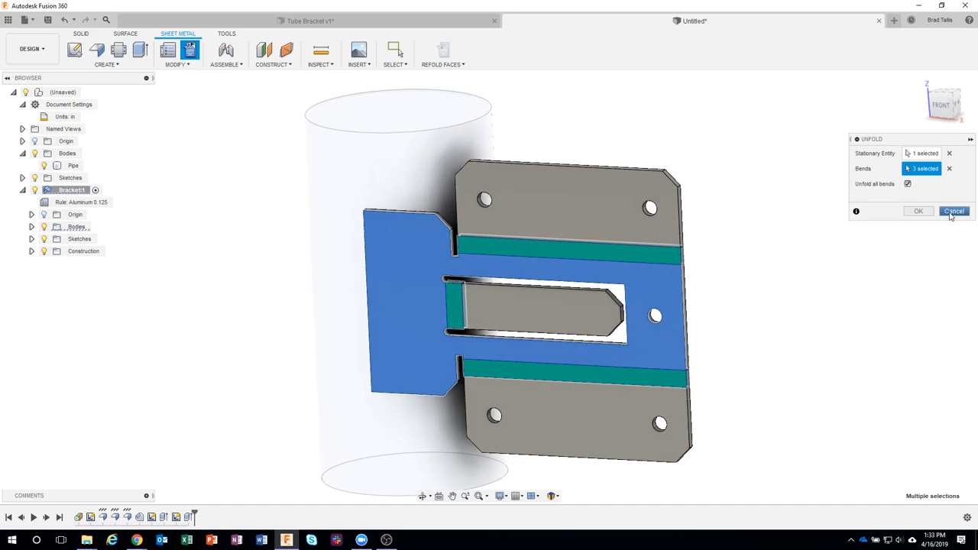
click(954, 211)
shift+middle_drag(898, 339, 262, 260)
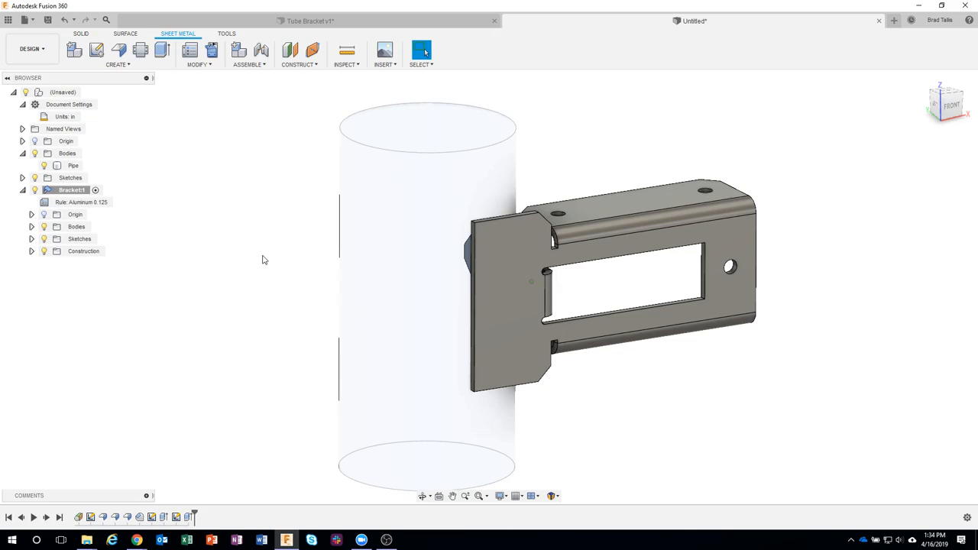
- Mirror the Bracket component about the narrow end face of its front plate over the pipe
click(83, 36)
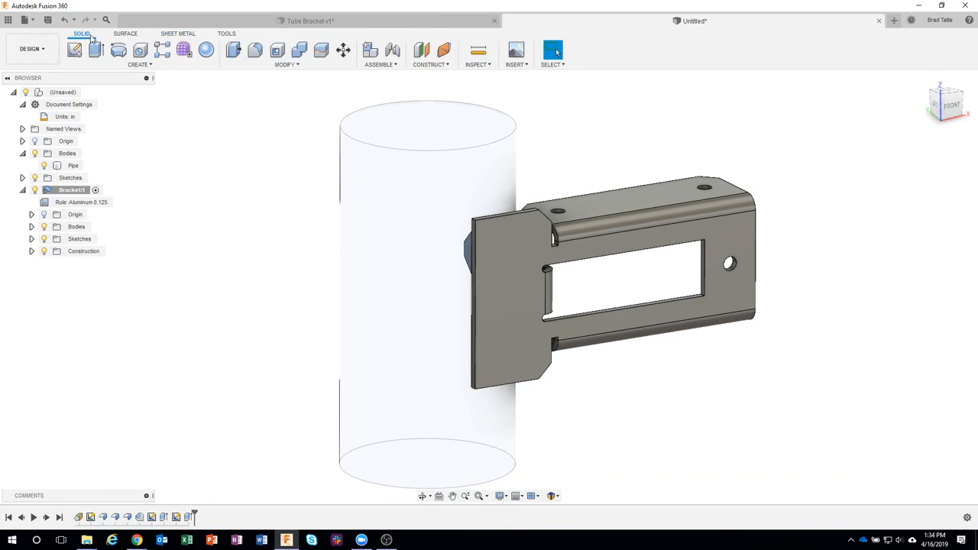
click(139, 66)
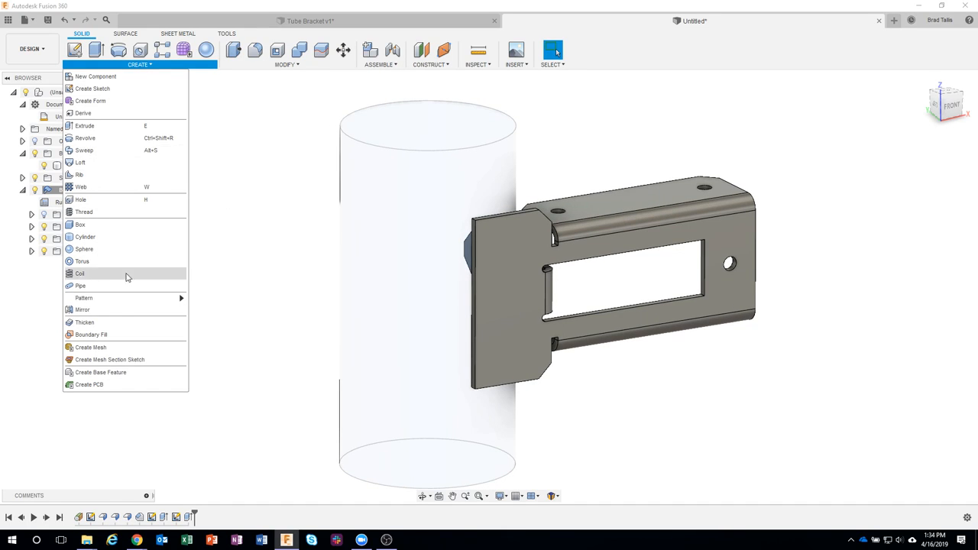
click(113, 312)
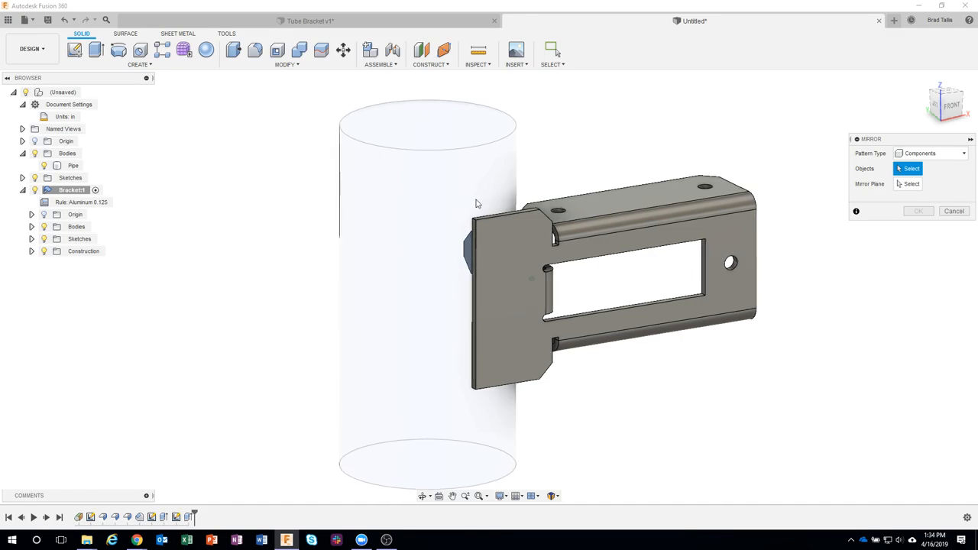
shift+middle_drag(476, 203, 553, 149)
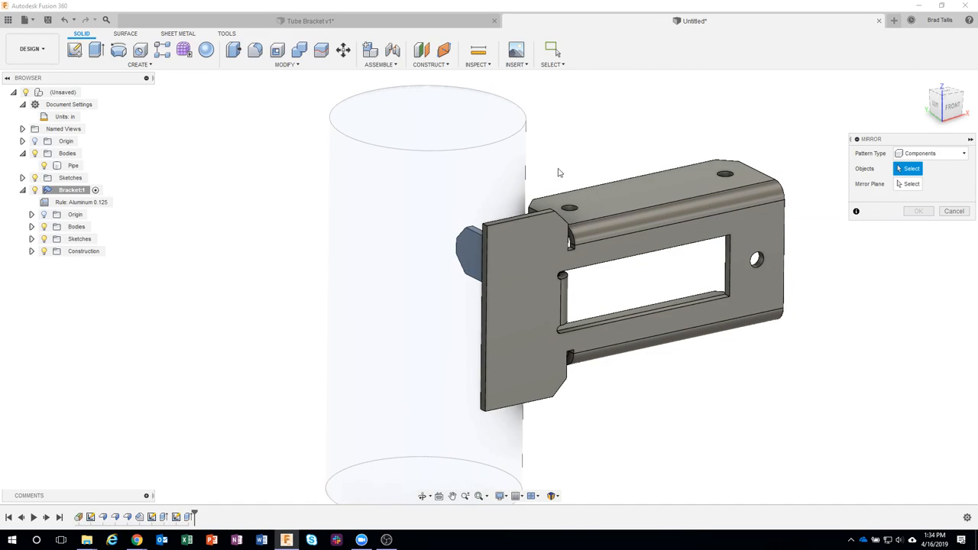
shift+middle_drag(558, 172, 664, 129)
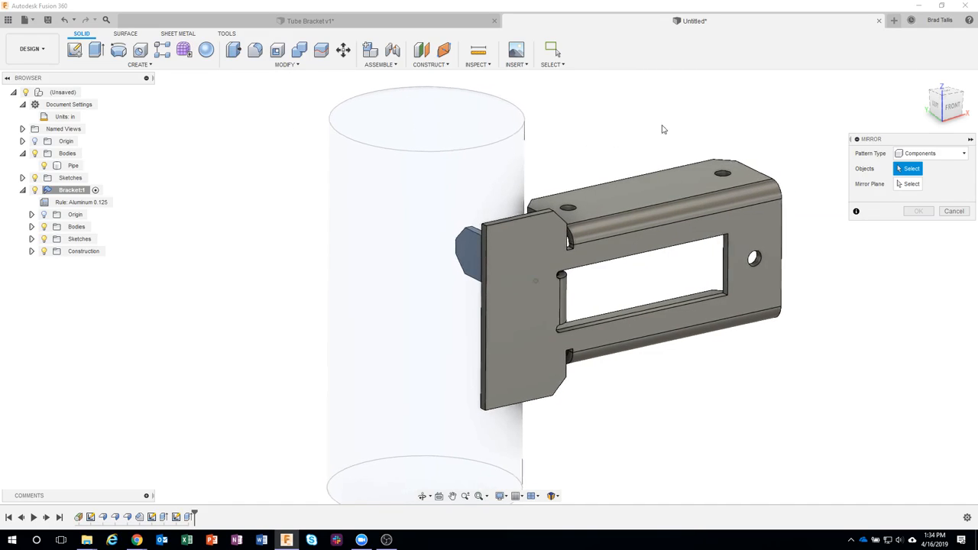
click(701, 181)
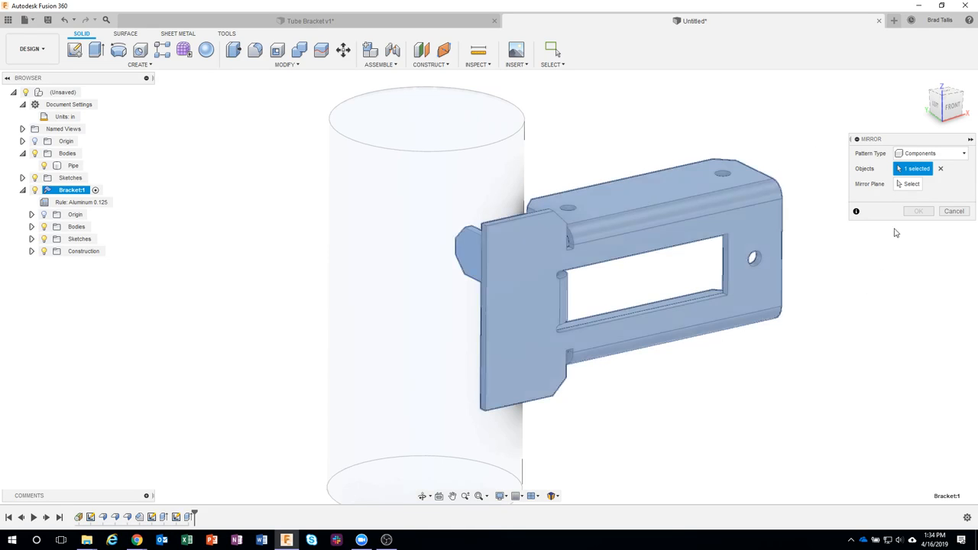
click(910, 185)
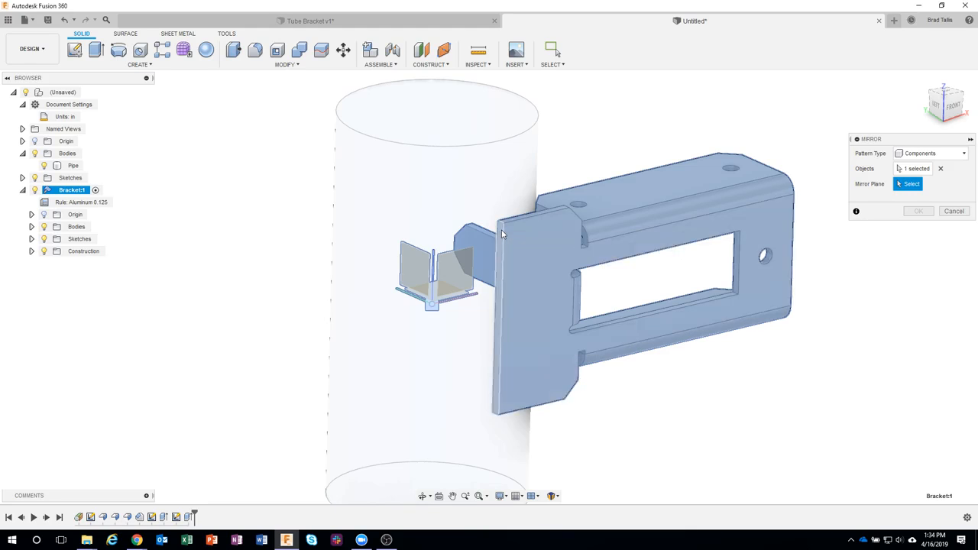
click(500, 258)
shift+middle_drag(846, 446, 933, 252)
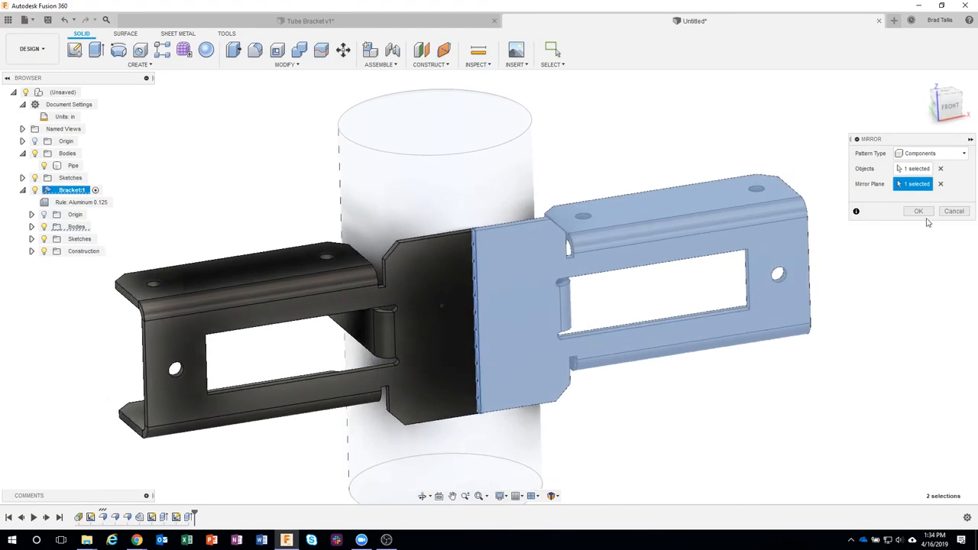
click(921, 214)
- Combine the mirrored bracket body into the original bracket body with a Join operation, without keeping the tool body
scroll(829, 406, down, 2)
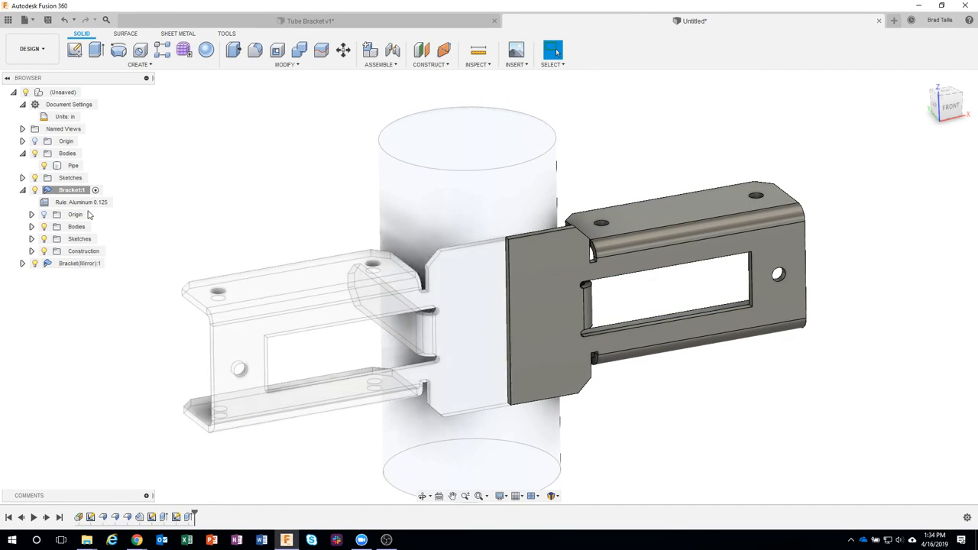
click(77, 190)
click(285, 64)
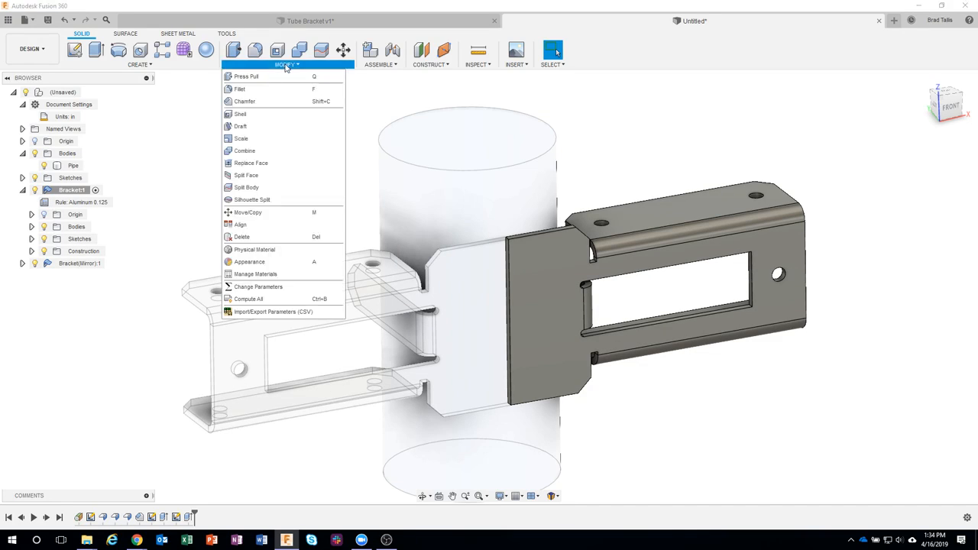
click(245, 151)
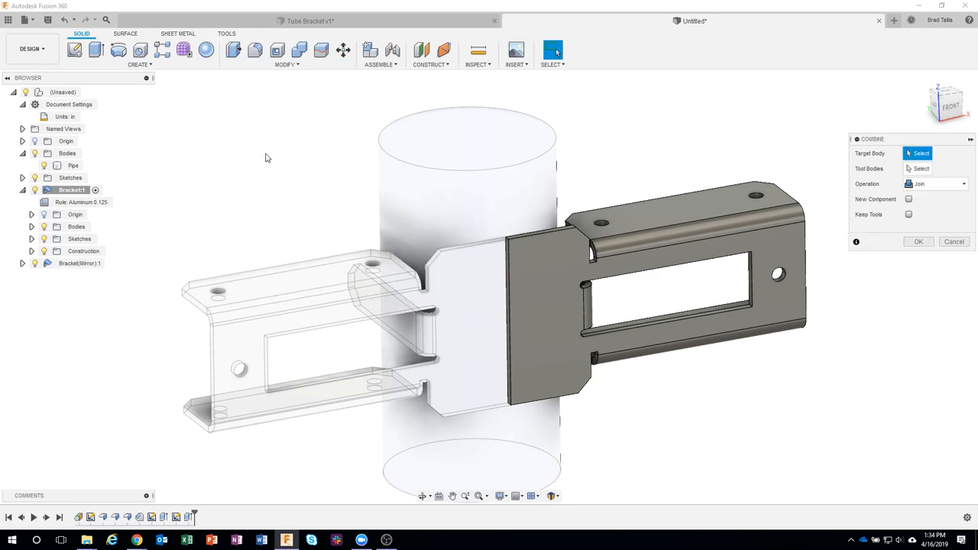
click(664, 216)
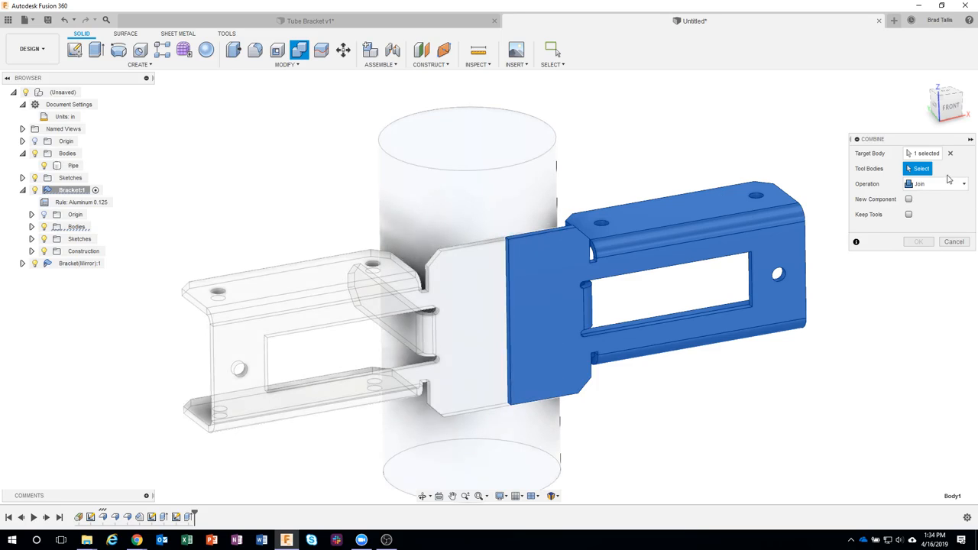
click(357, 275)
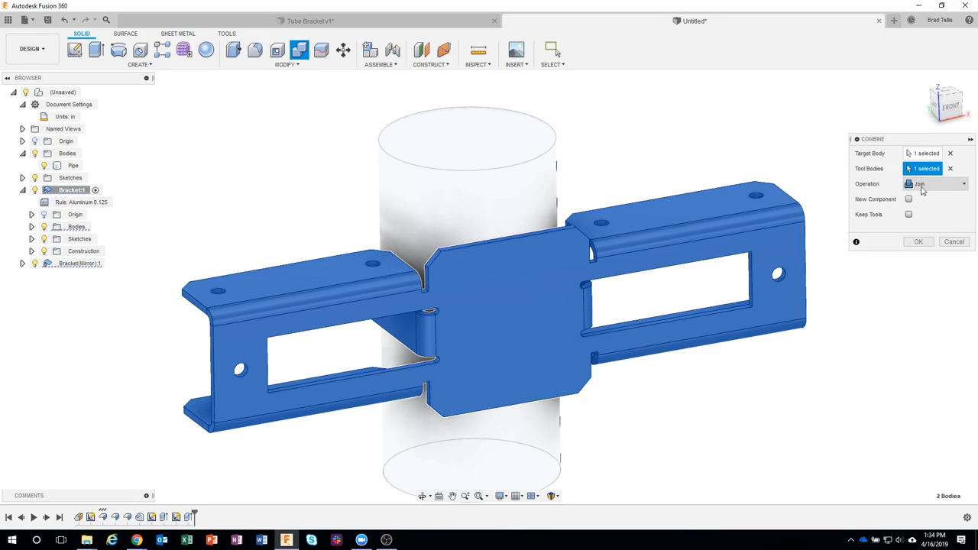
click(919, 241)
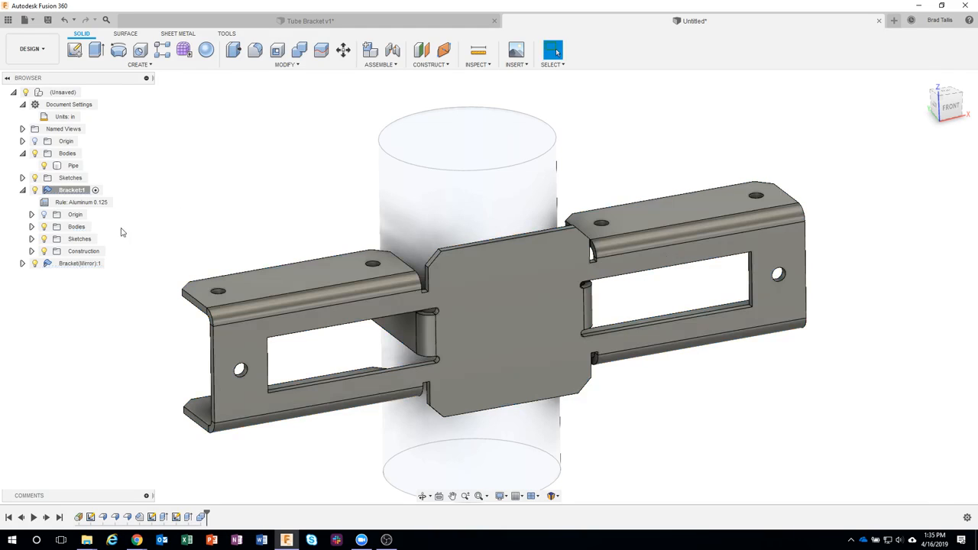
- Toggle the visibility of the mirrored and original bracket components to check which one contains the joined body
click(35, 264)
click(36, 191)
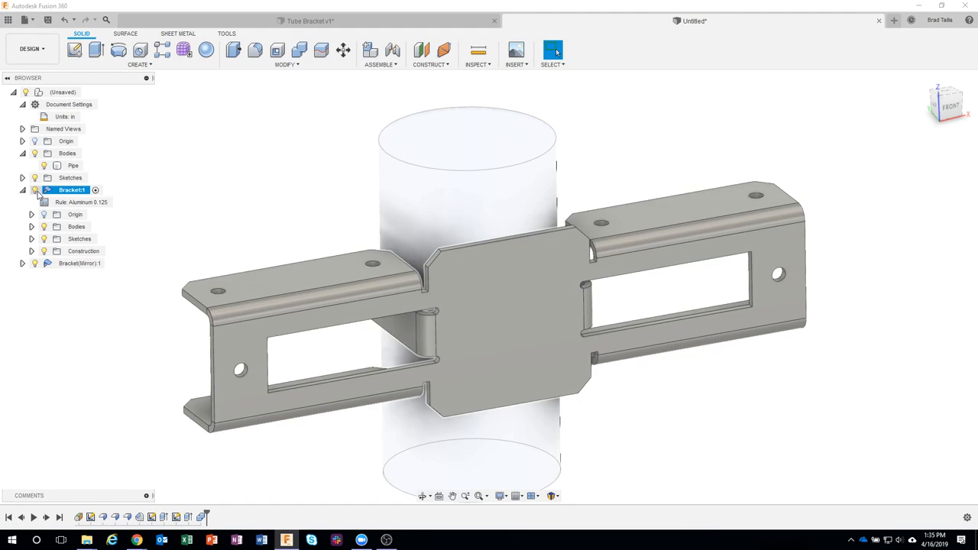
click(35, 190)
click(36, 190)
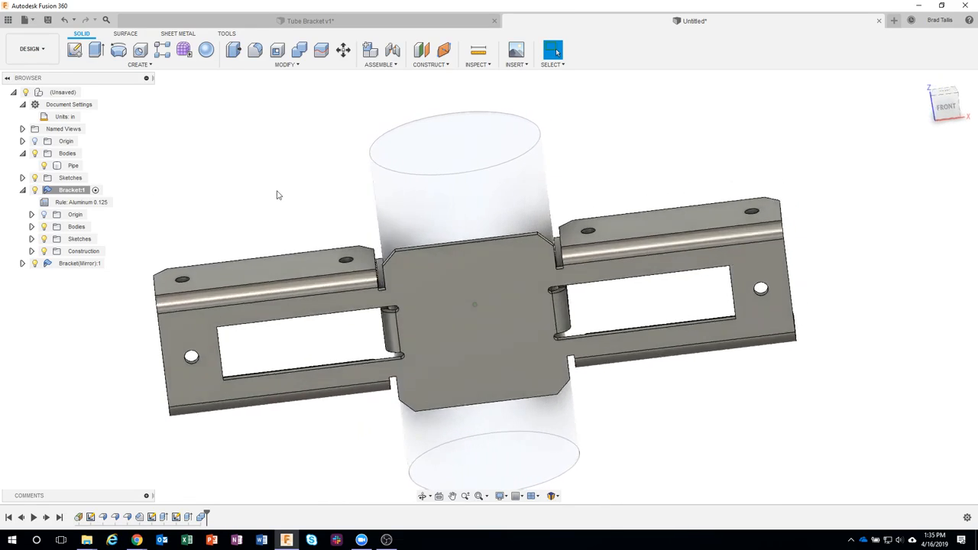
- Preview unfolding all bends of the joined bracket with its front face as the stationary entity, and cancel the unfold
click(169, 35)
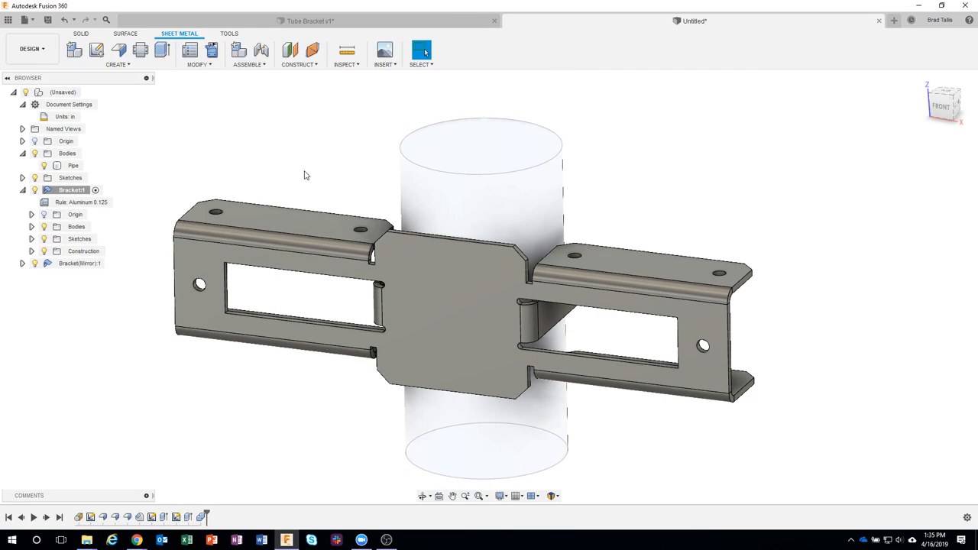
click(212, 50)
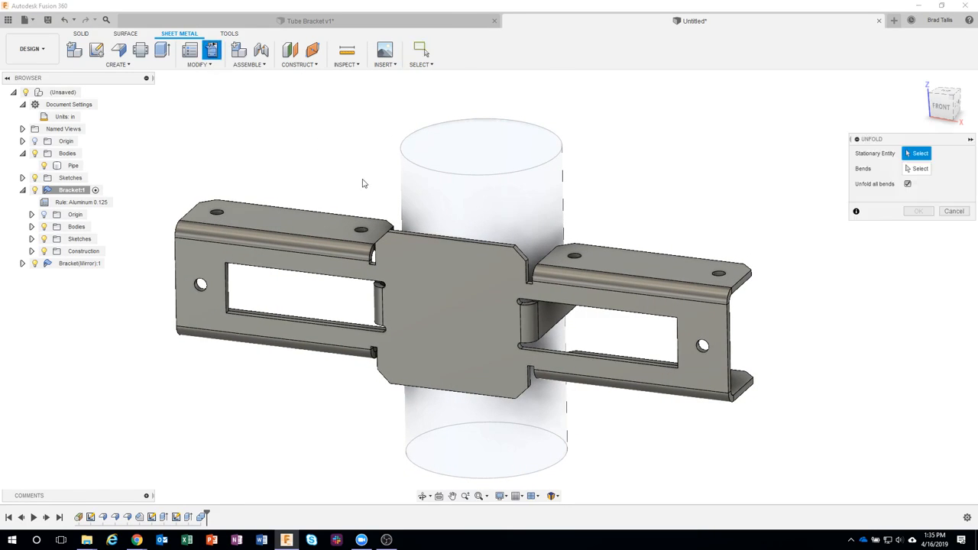
click(442, 266)
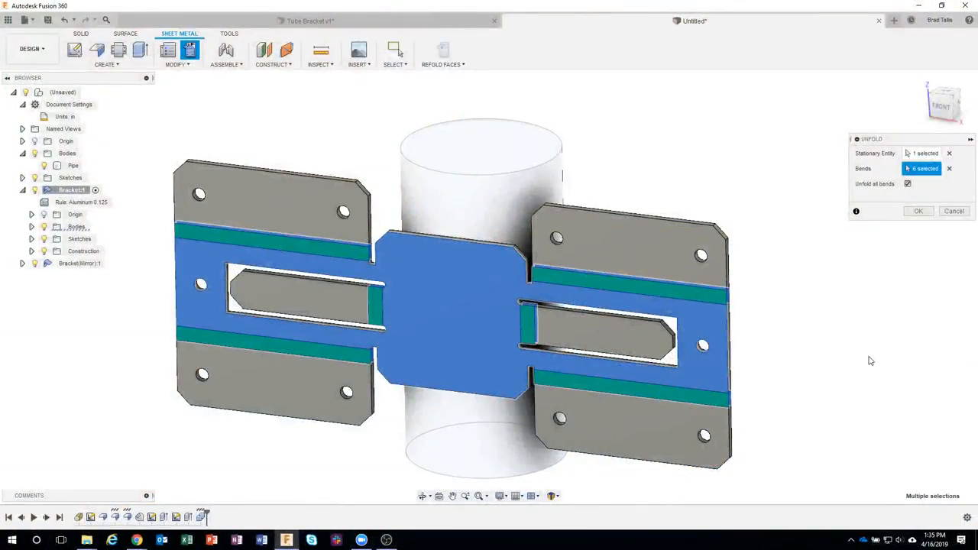
click(954, 211)
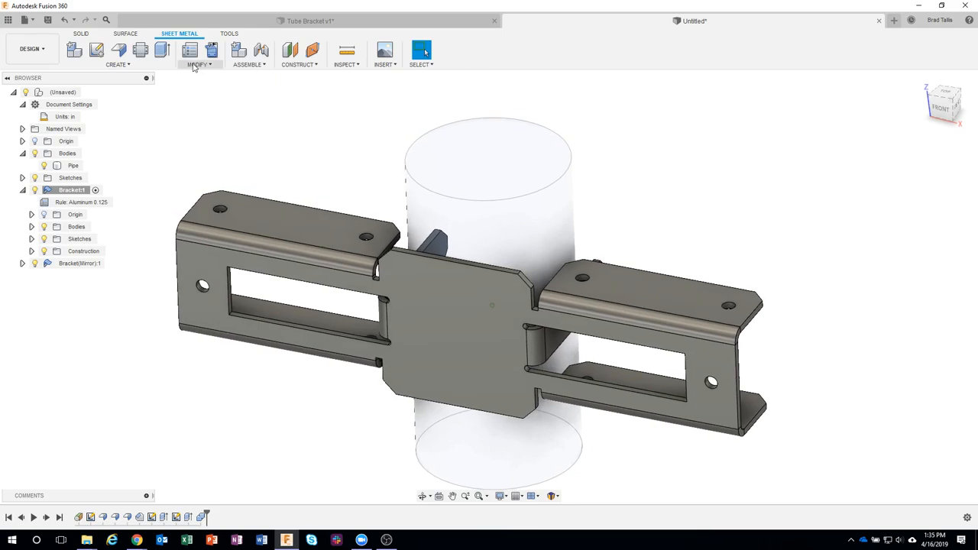
- Set the user parameter pipe_dia to 4 in and inspect the updated bracket
click(197, 64)
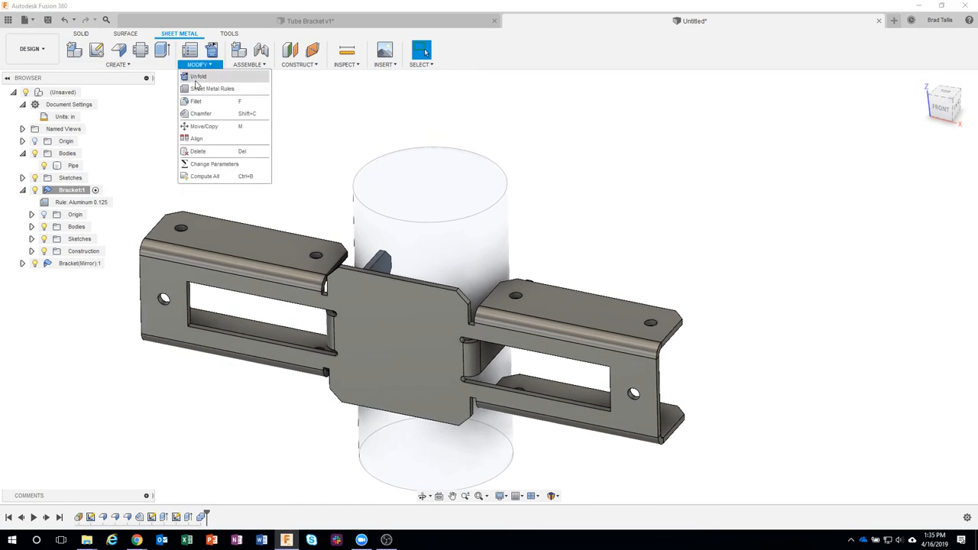
click(214, 163)
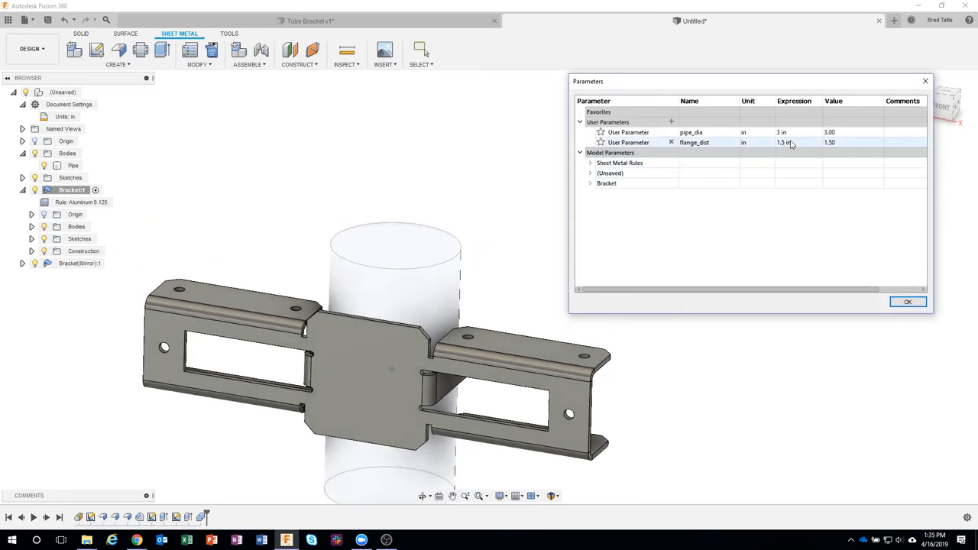
click(795, 135)
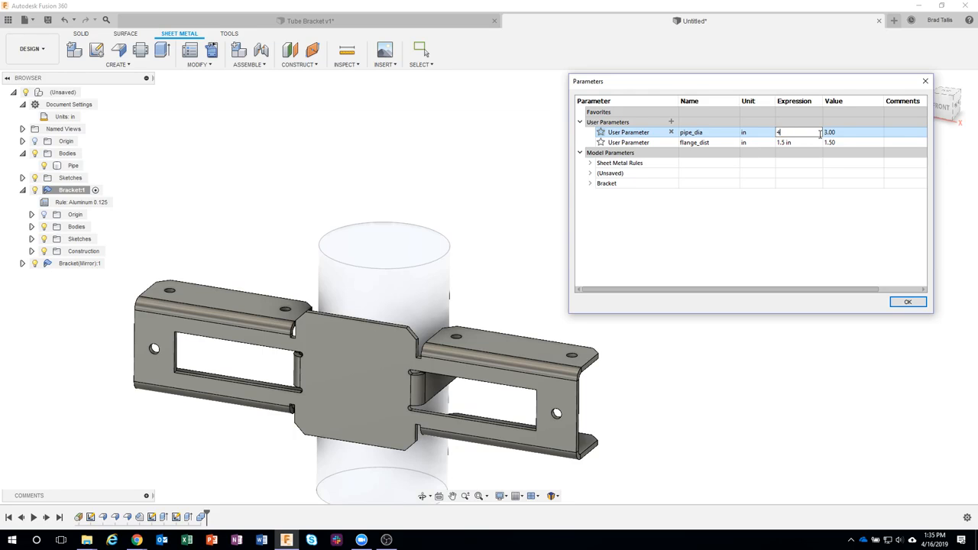
text(4)
key(Return)
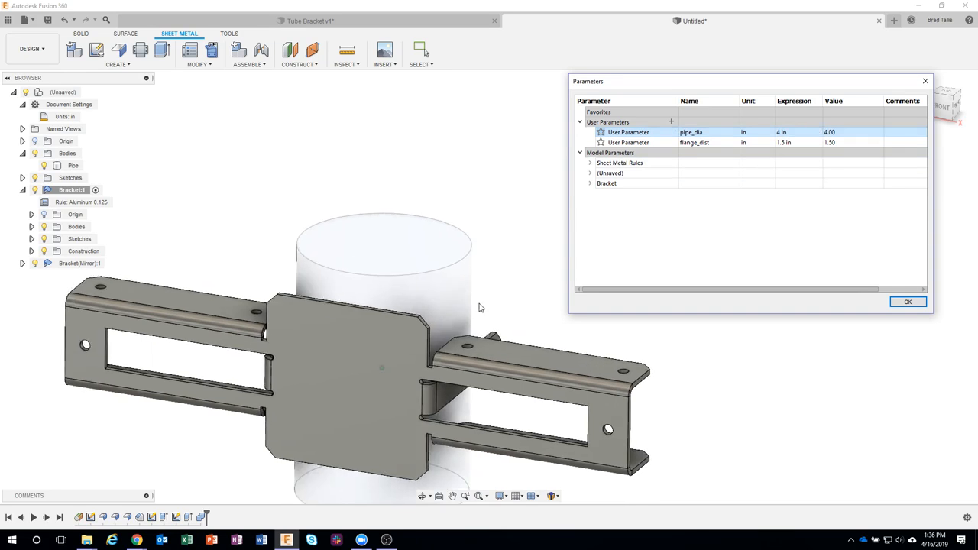
shift+middle_drag(390, 359, 596, 336)
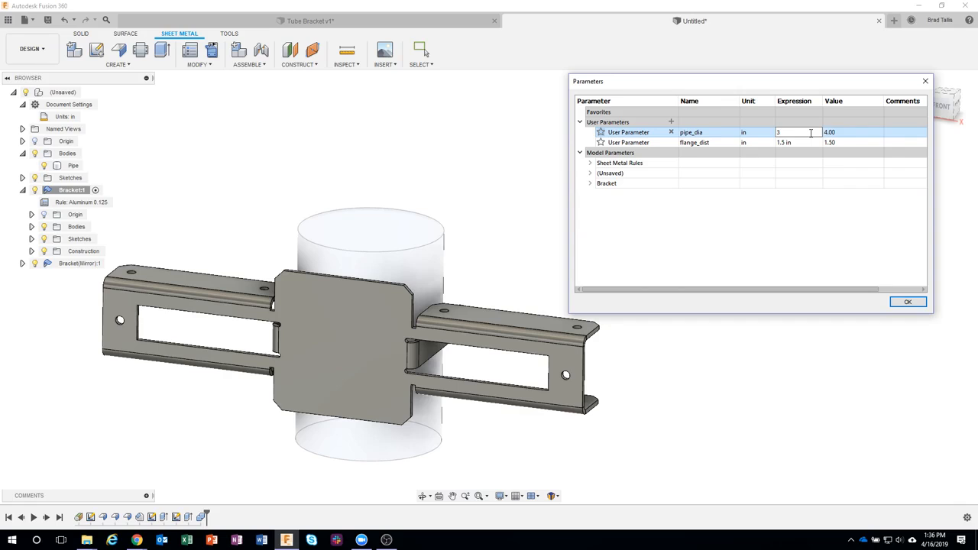
- Test pipe_dia at 3 in, 4 in and 6 in, inspecting how the bracket adapts to the pipe
key(Return)
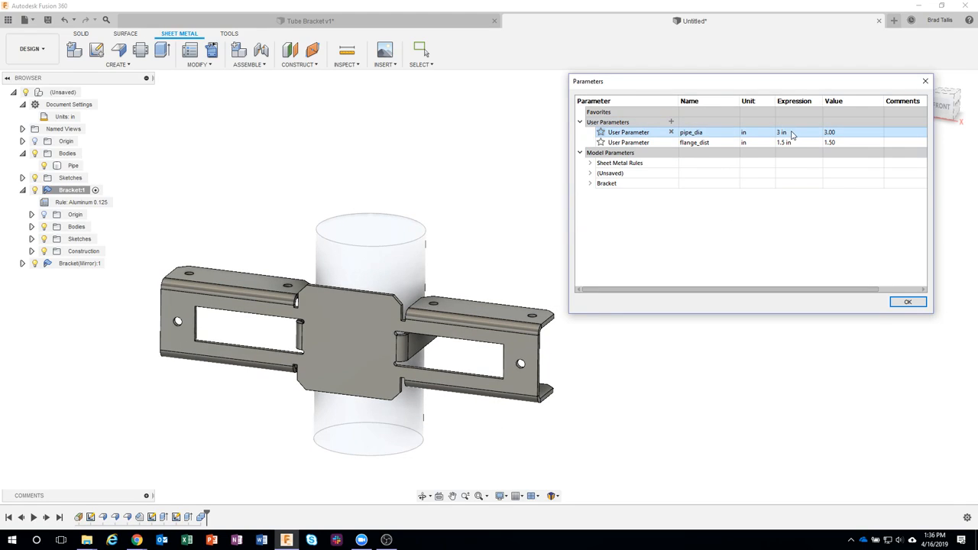
key(Return)
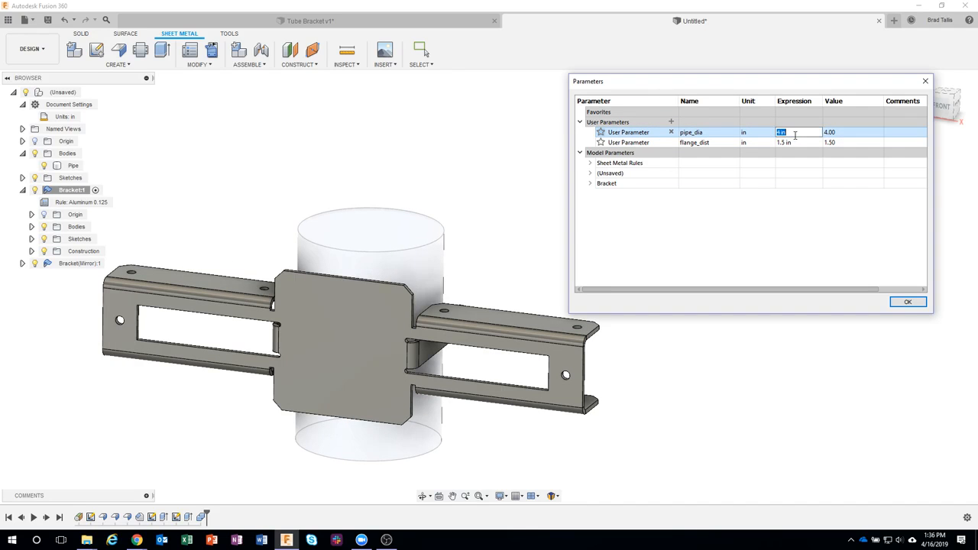
key(Return)
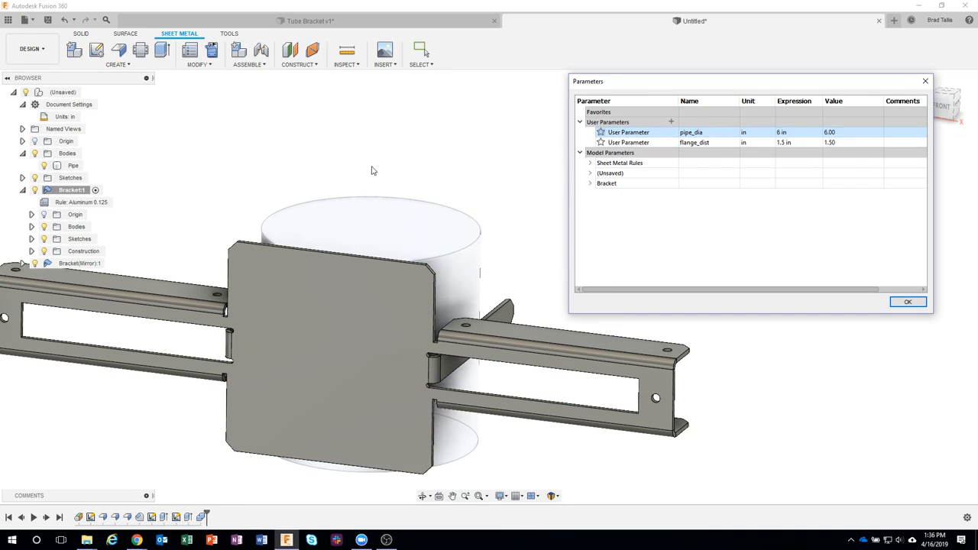
shift+middle_drag(370, 327, 299, 149)
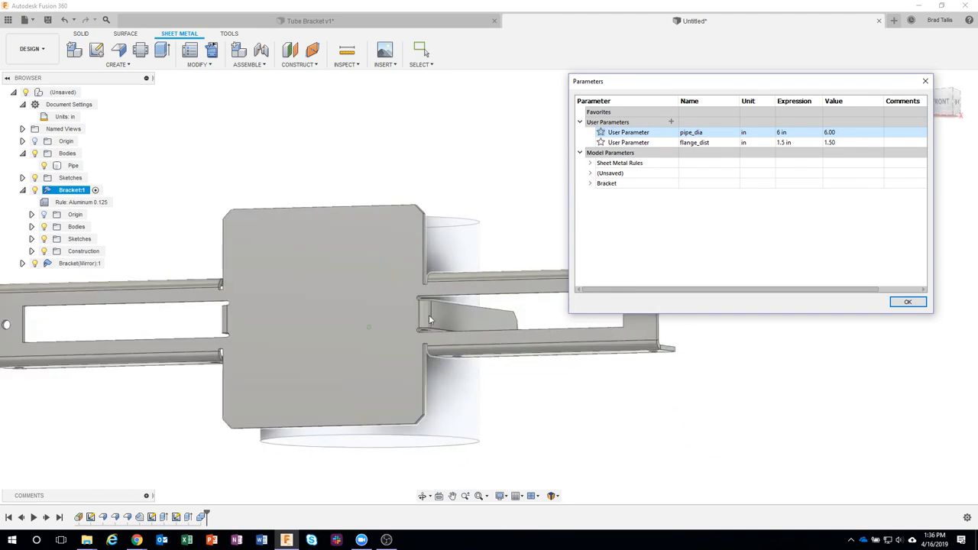
shift+middle_drag(430, 319, 539, 375)
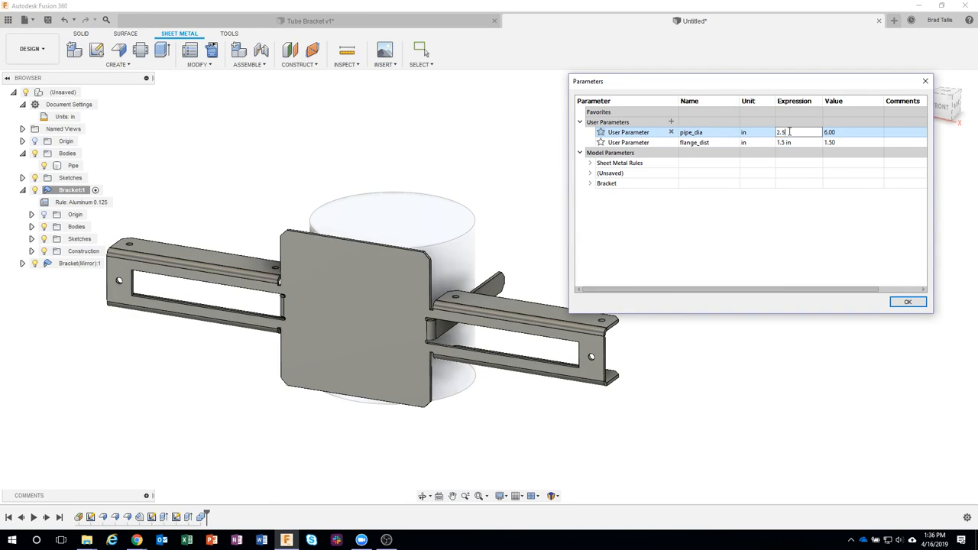
- Set pipe_dia to 2.5 in and flange_dist to 1 in, and inspect the resized bracket
shift+middle_drag(468, 260, 410, 348)
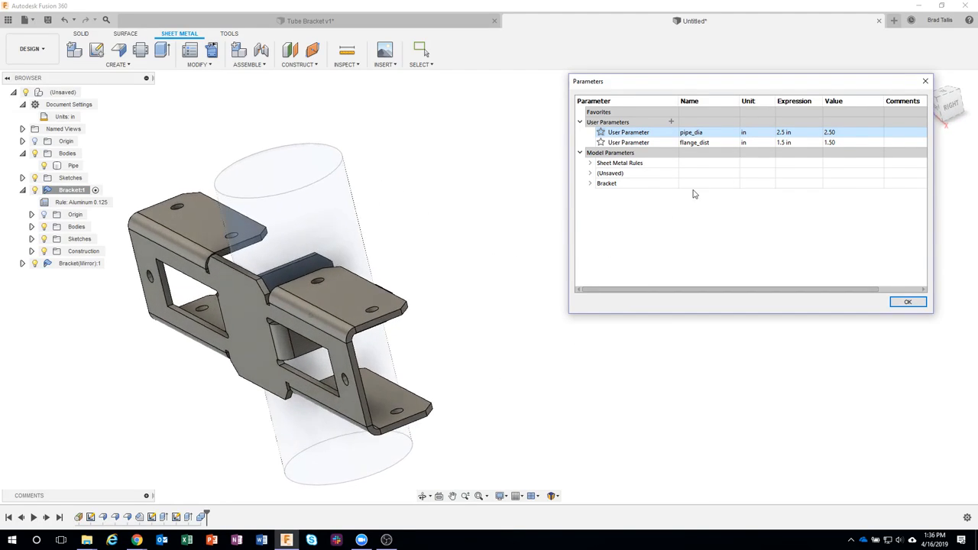
click(797, 143)
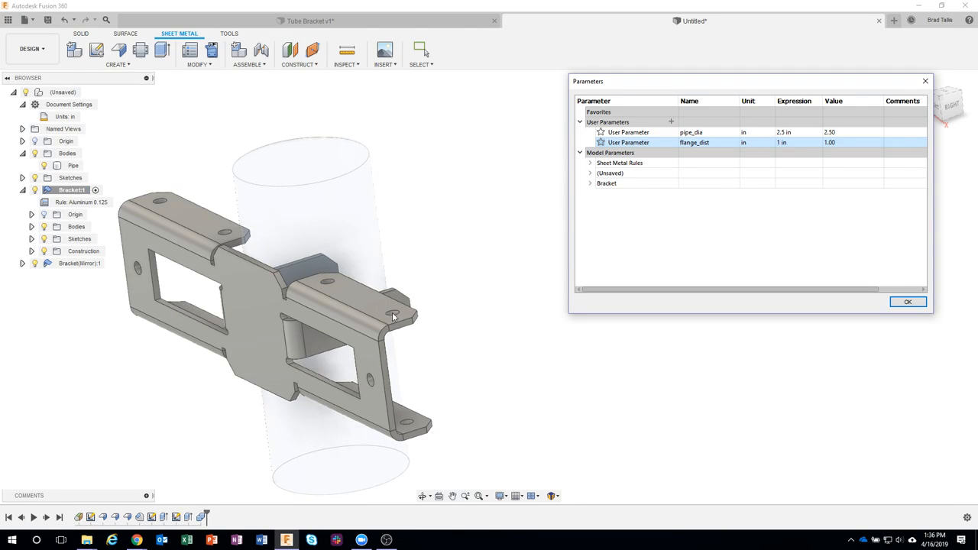
shift+middle_drag(498, 350, 887, 324)
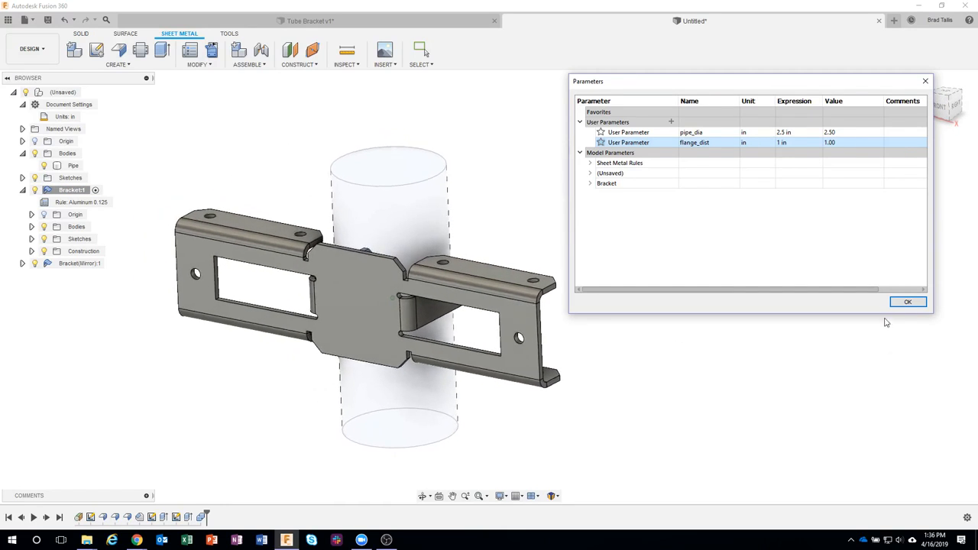